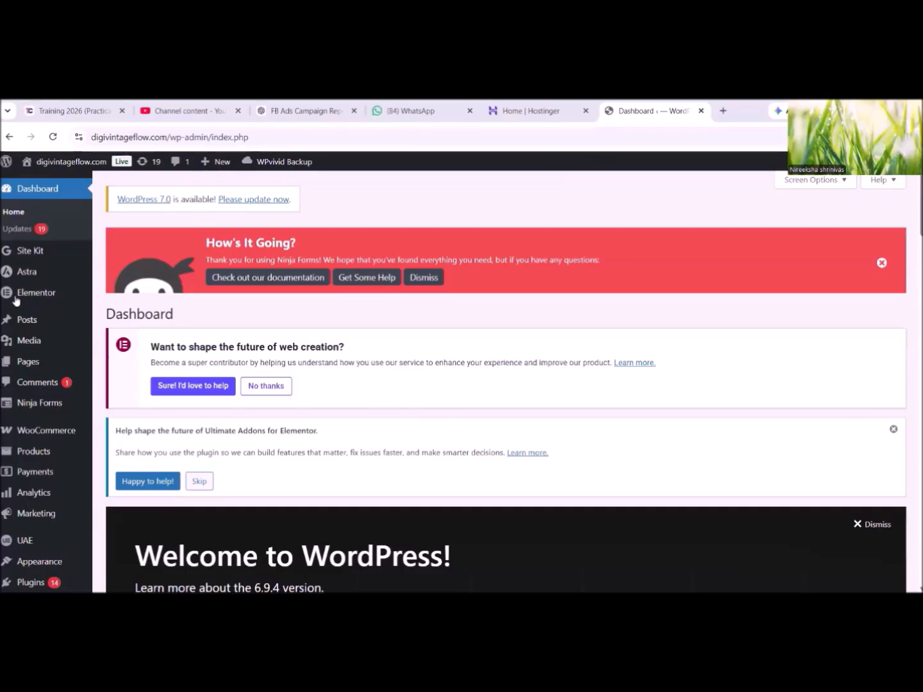
# Find the Lalyra Landing page in the site's page list and open it for editing with Elementor.
pyautogui.moveTo(32, 362)
pyautogui.click(116, 367)
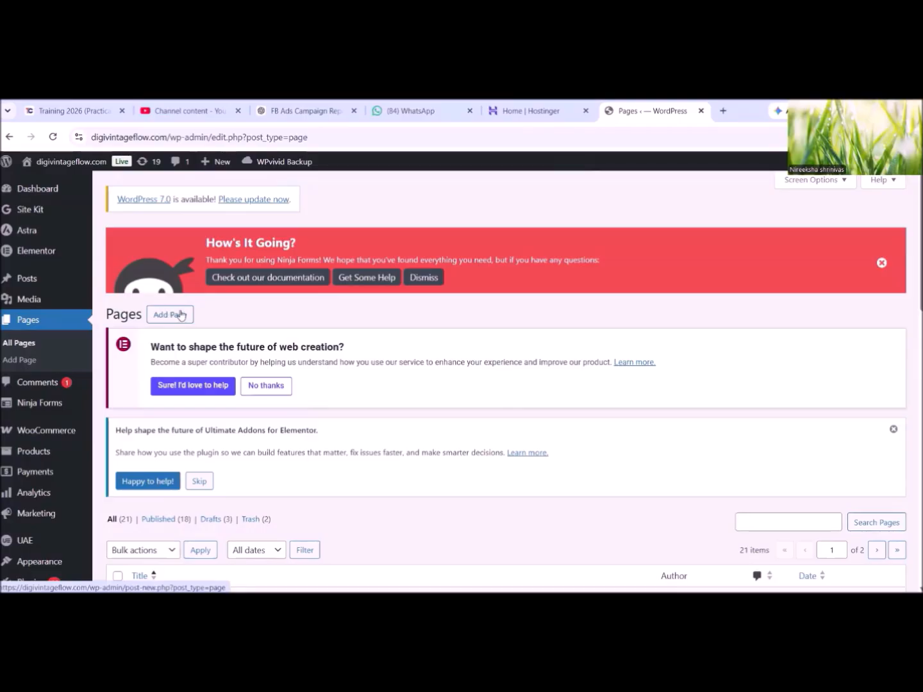
pyautogui.scroll(-7, 189, 477)
pyautogui.scroll(-6, 164, 497)
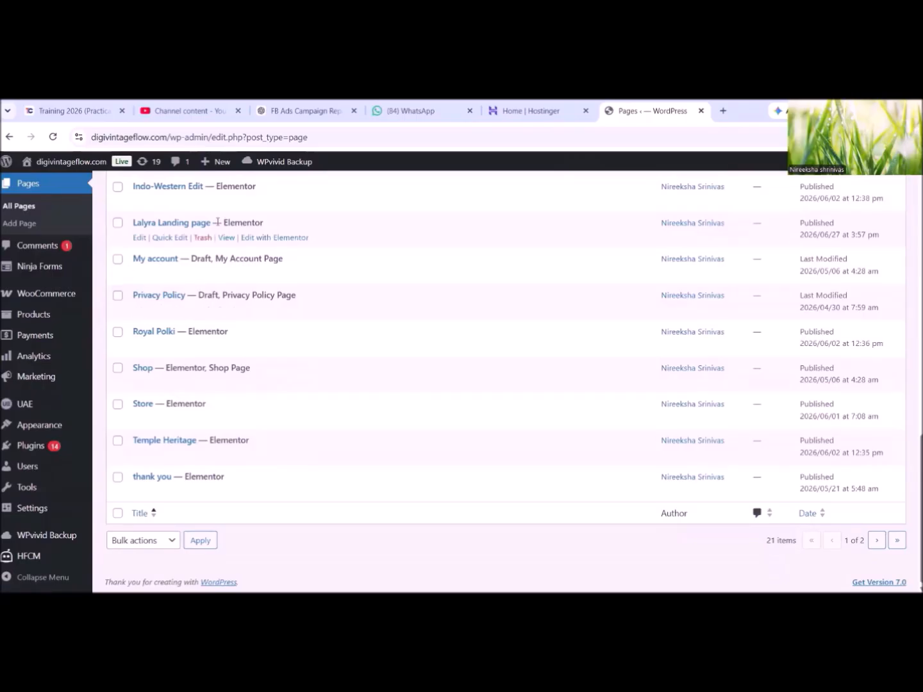
pyautogui.click(138, 239)
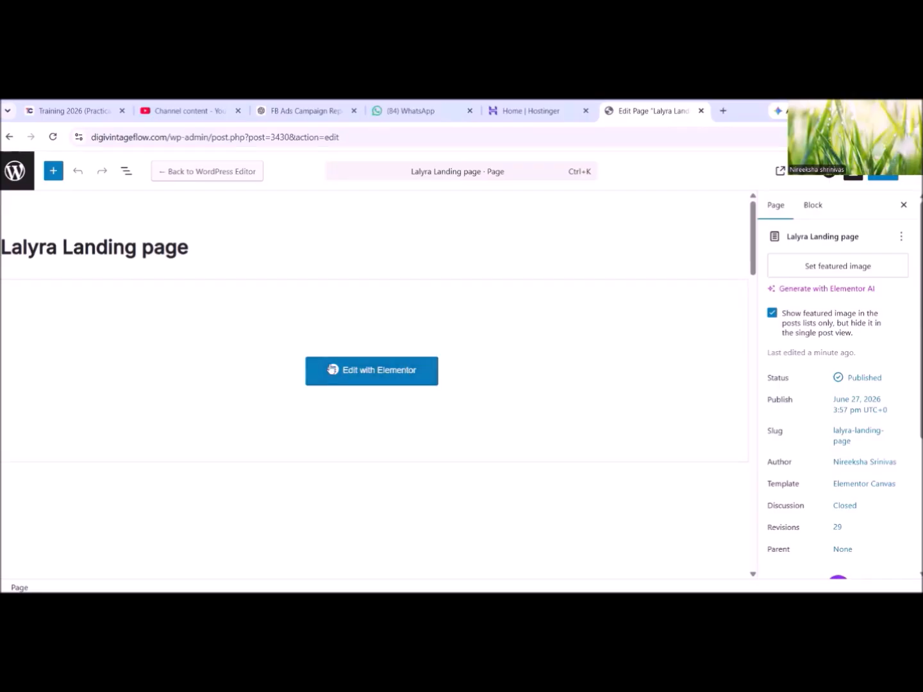
pyautogui.click(382, 373)
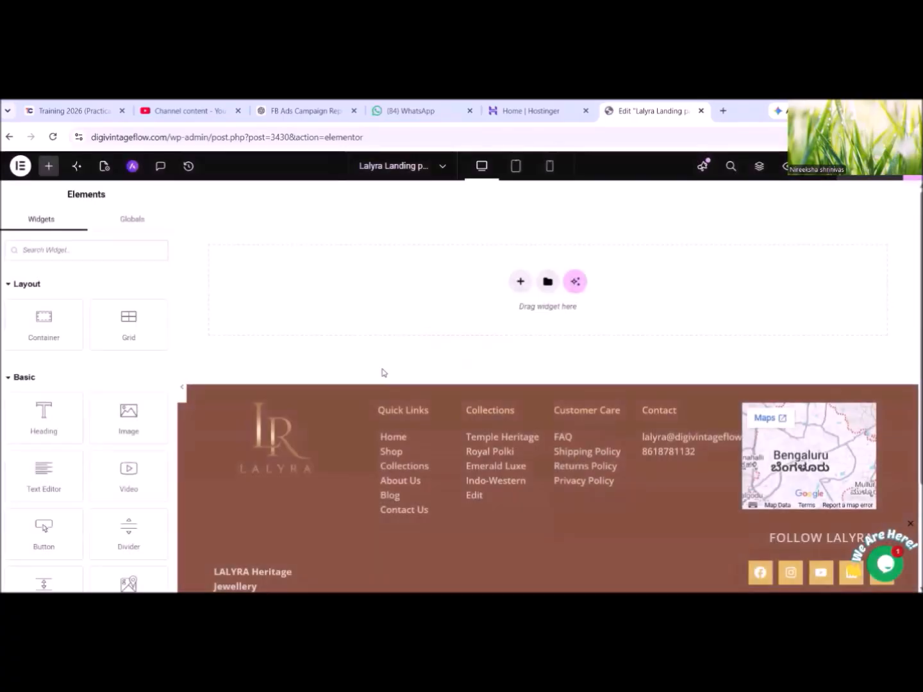
# Add a Flexbox container with two equal columns and set its content width to Full Width.
pyautogui.click(520, 281)
pyautogui.click(520, 324)
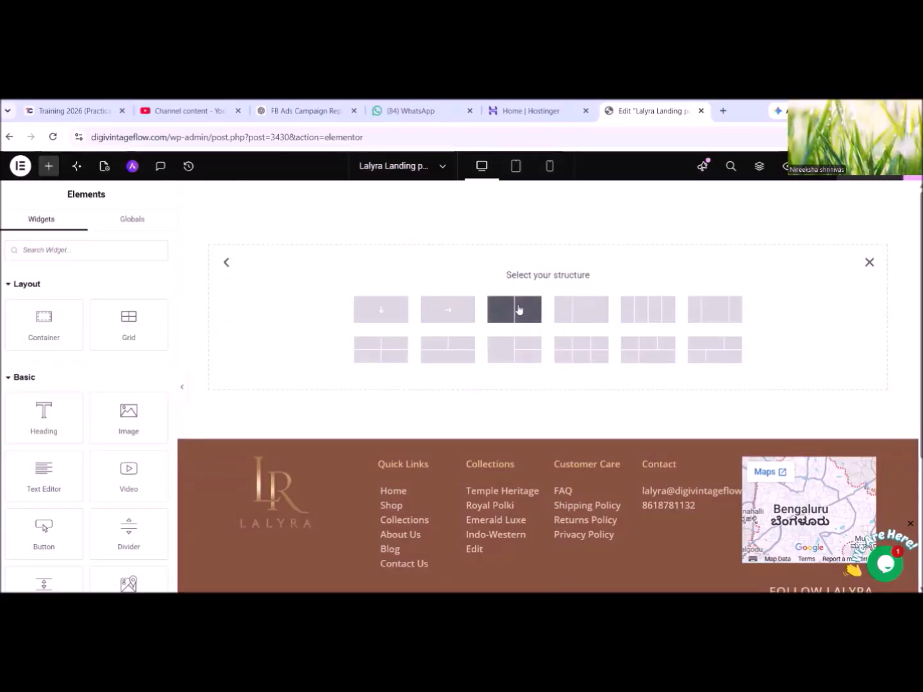
pyautogui.click(520, 310)
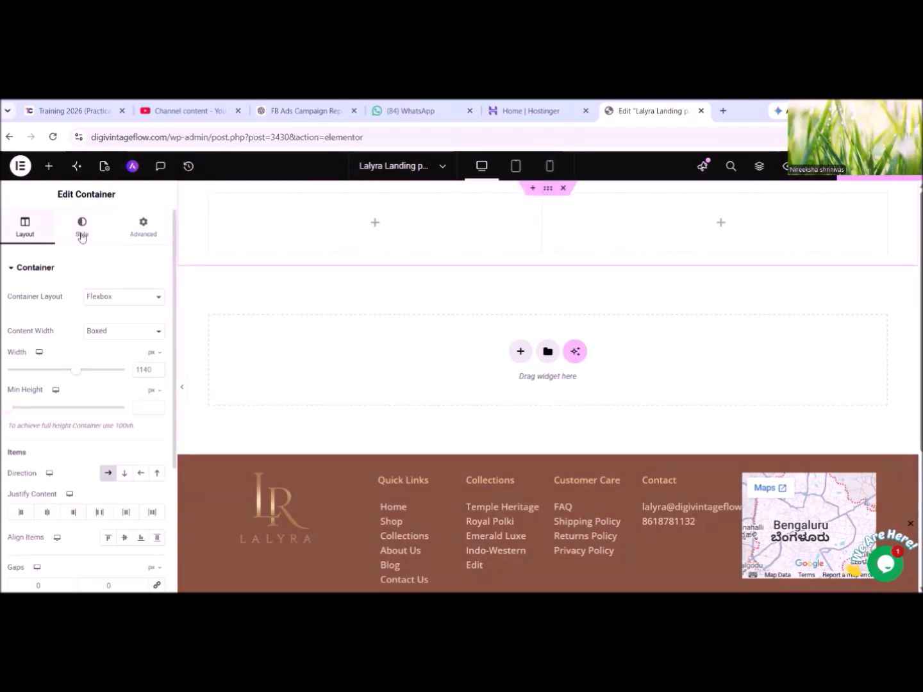
pyautogui.click(107, 332)
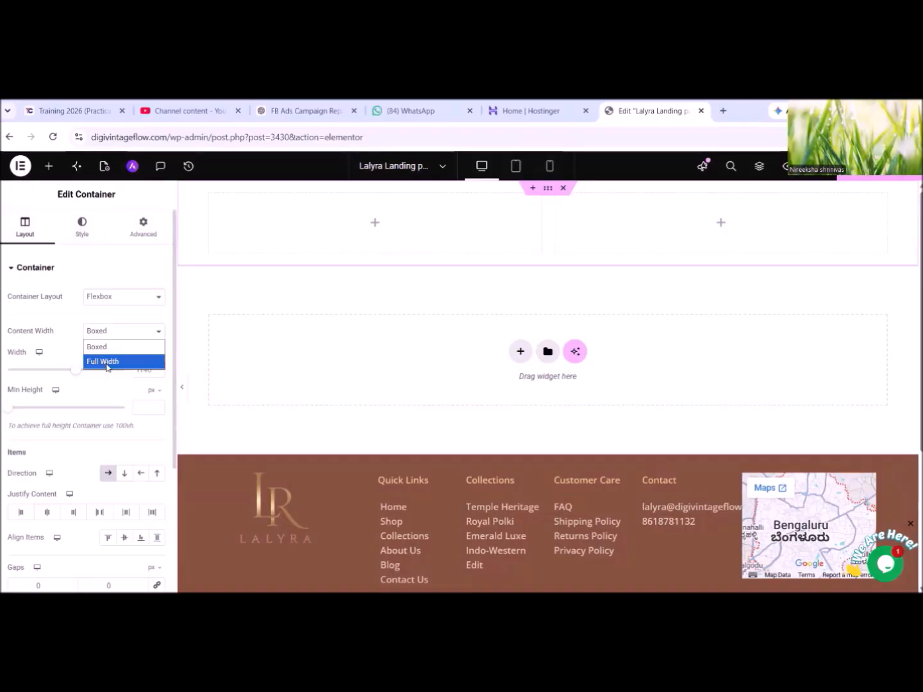
pyautogui.click(104, 363)
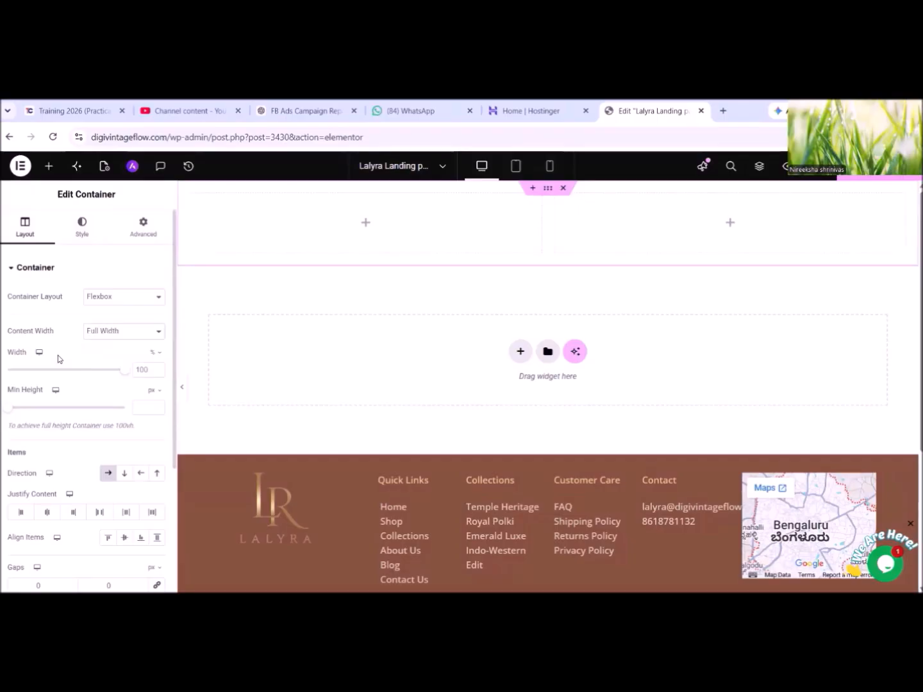
# Give the container a classic background using the media library image Indo-Western-Hero-Collection-1.webp.
pyautogui.click(87, 237)
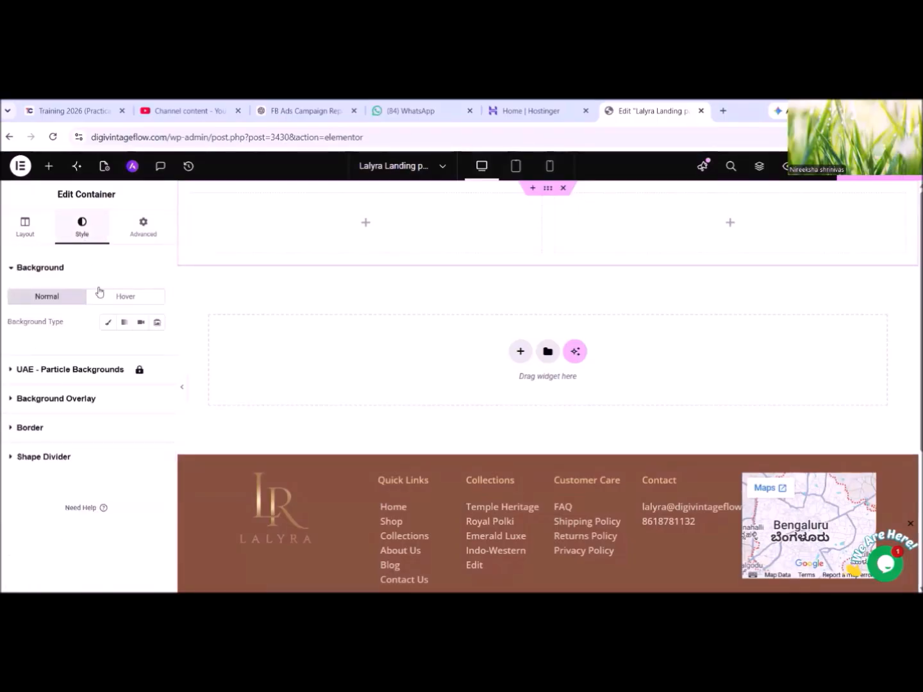
pyautogui.click(107, 323)
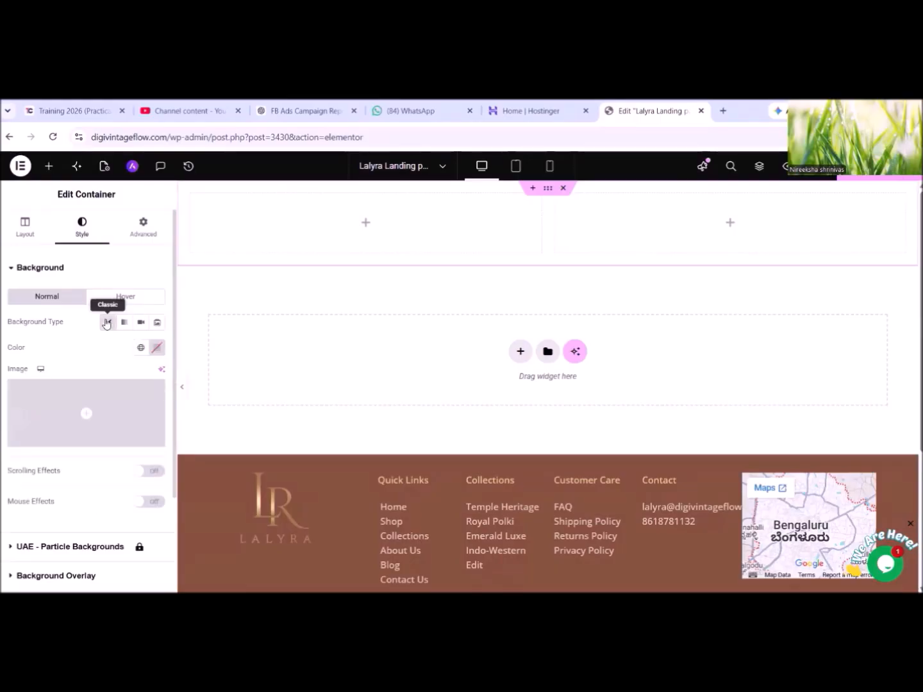
pyautogui.click(96, 442)
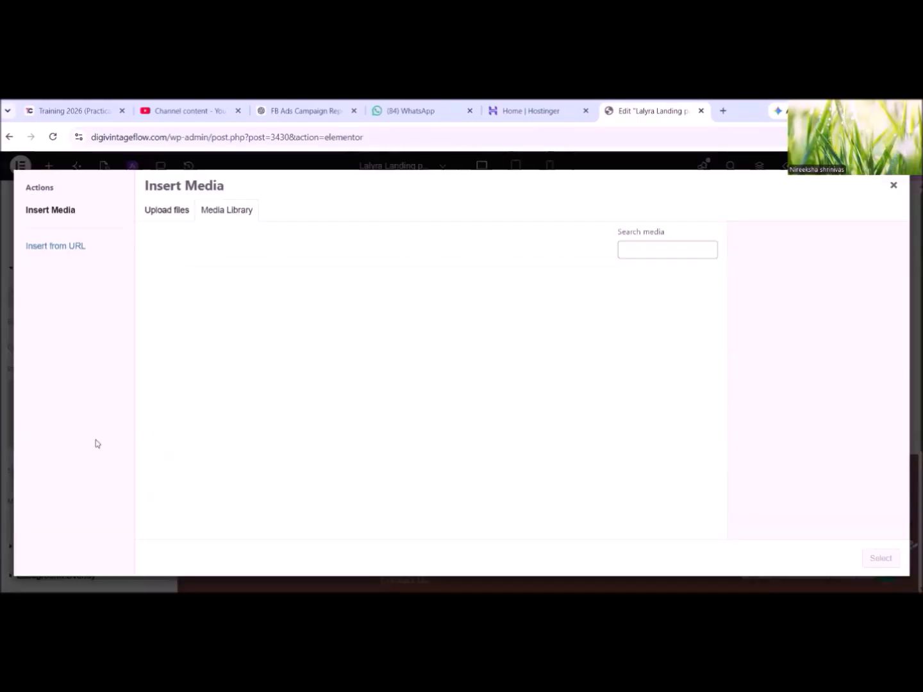
pyautogui.scroll(-1, 263, 327)
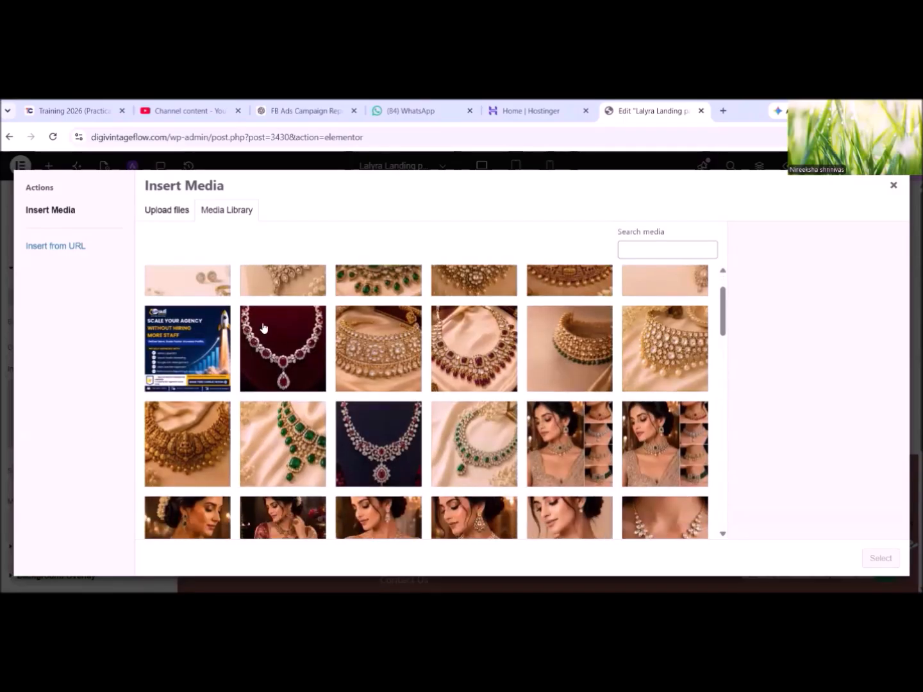
pyautogui.scroll(1, 263, 326)
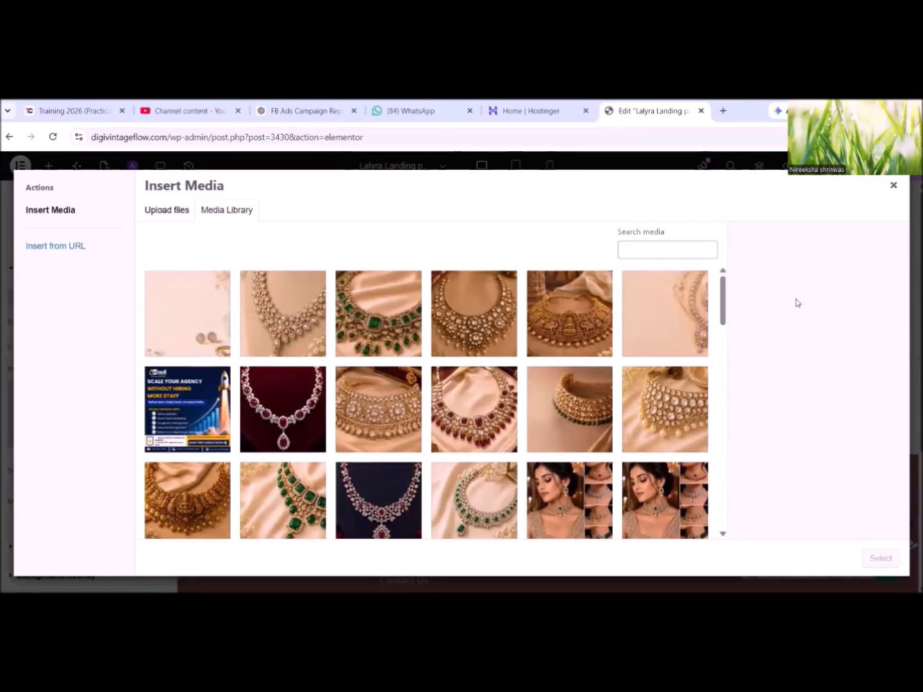
pyautogui.click(666, 319)
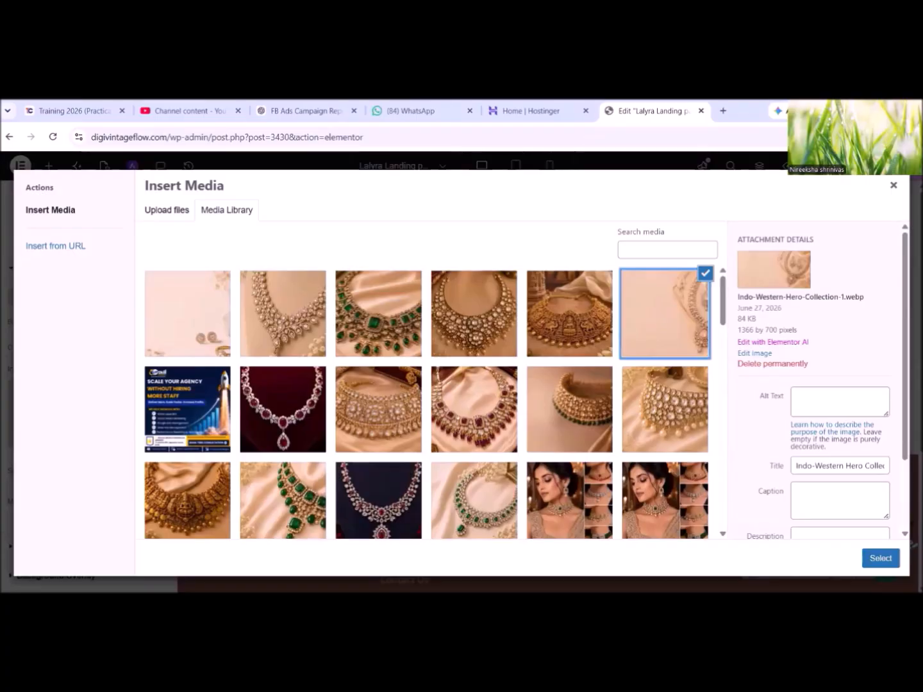
pyautogui.click(880, 558)
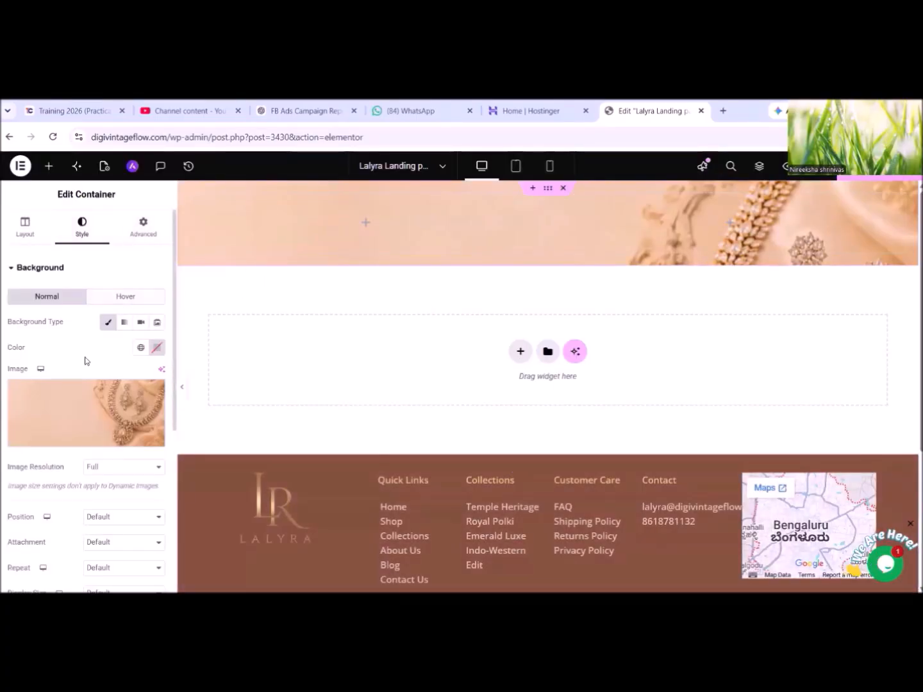
# Set the background image's position to Center Center, repeat to No-repeat and display size to Cover.
pyautogui.scroll(-2, 112, 380)
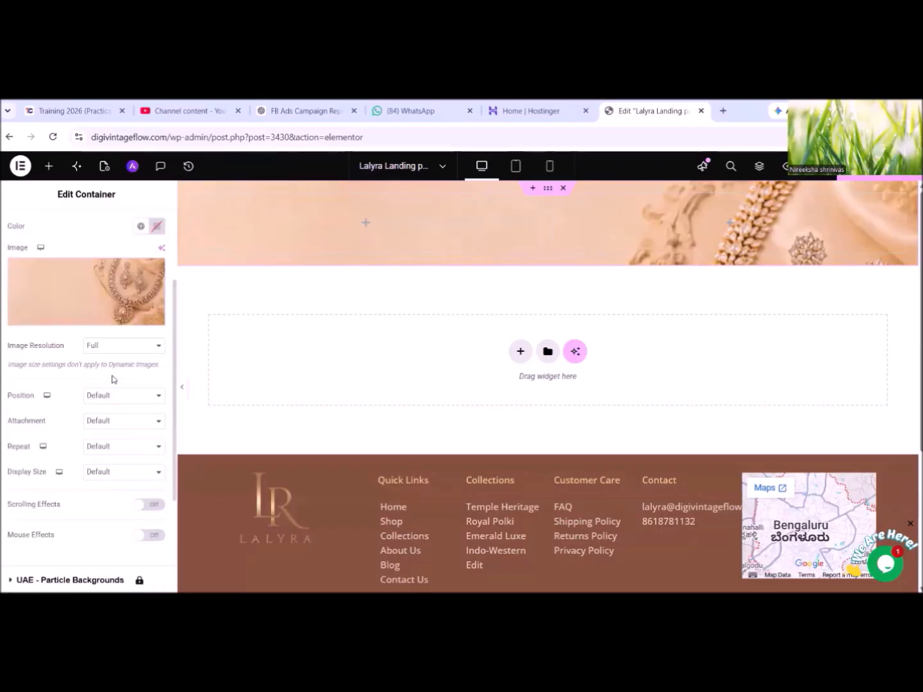
pyautogui.click(118, 347)
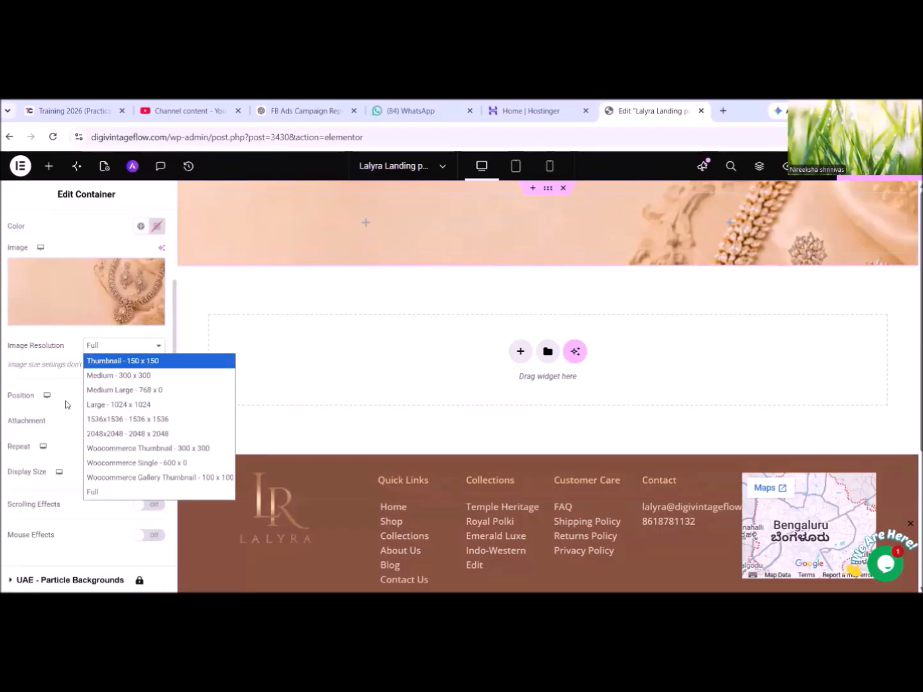
pyautogui.click(65, 401)
pyautogui.click(122, 397)
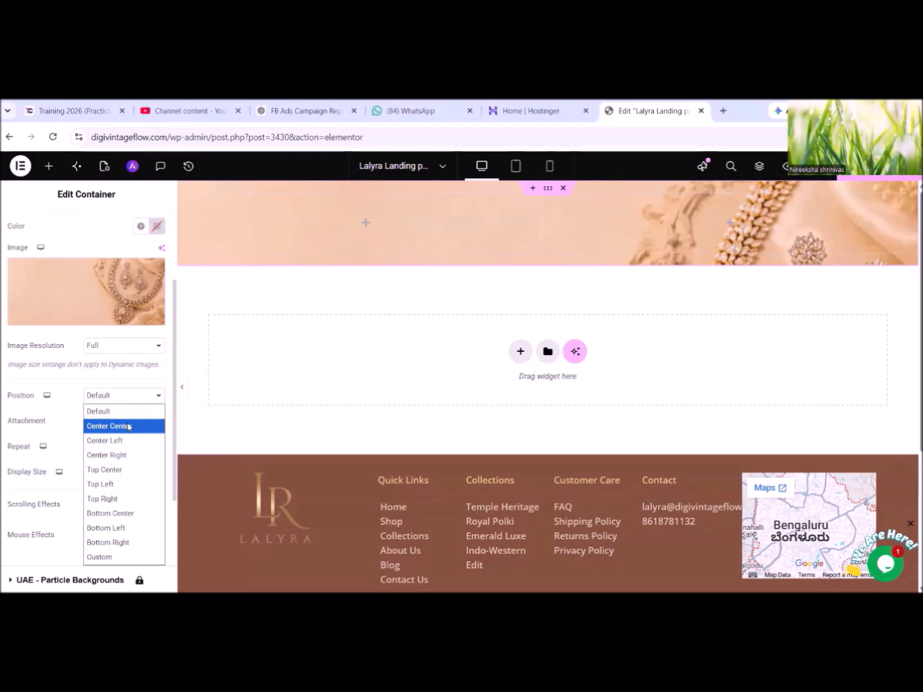
pyautogui.click(130, 426)
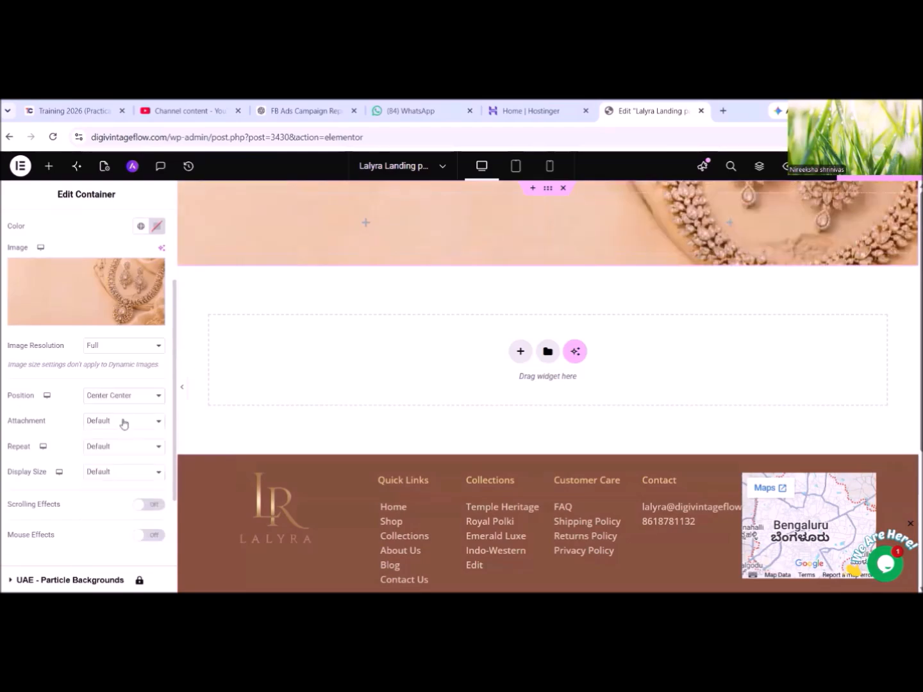
pyautogui.click(125, 450)
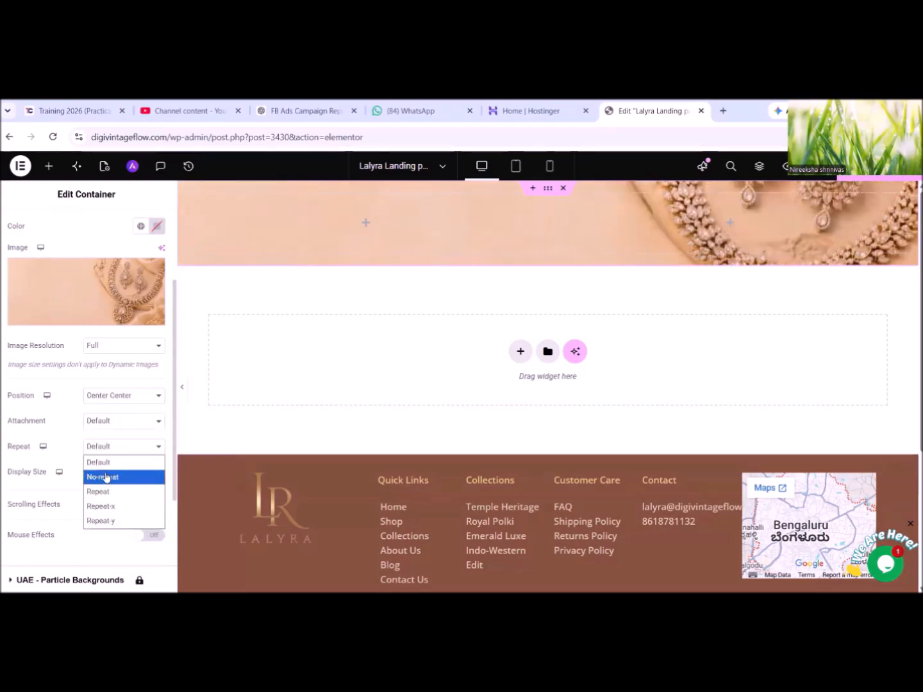
pyautogui.click(116, 478)
pyautogui.click(119, 482)
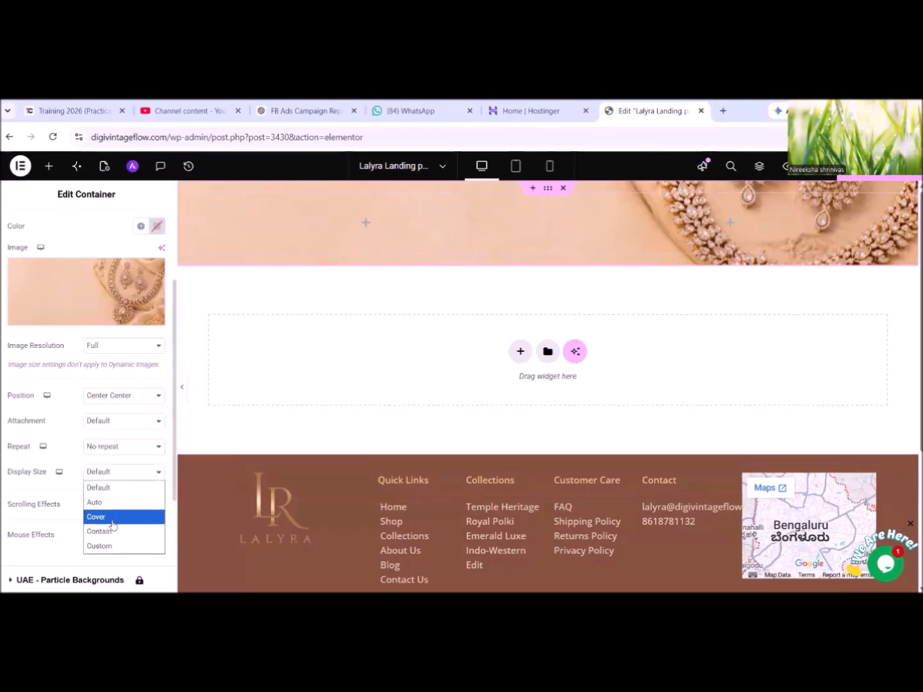
pyautogui.click(114, 520)
# Set the container's minimum height to 400 px, then increase it to 458 px.
pyautogui.scroll(2, 110, 361)
pyautogui.click(26, 228)
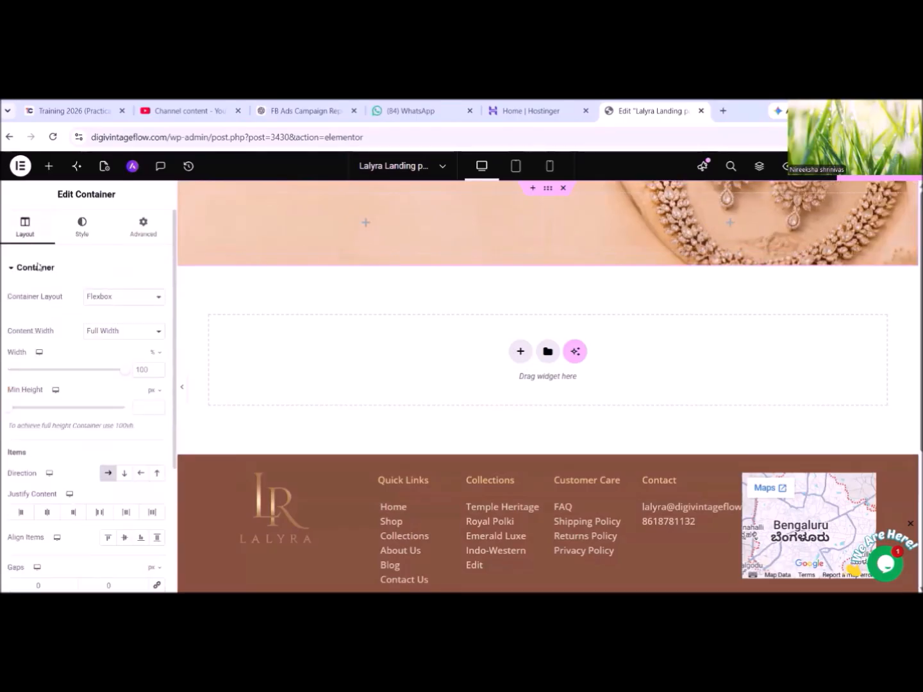
pyautogui.click(146, 409)
pyautogui.write('400')
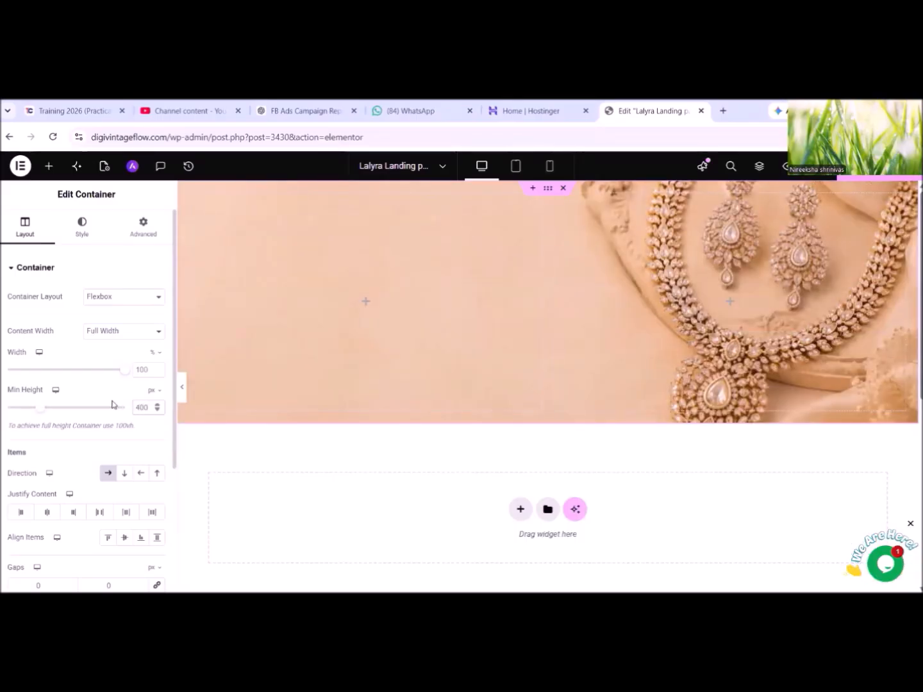
pyautogui.click(159, 406)
pyautogui.click(159, 405)
pyautogui.moveTo(159, 406); pyautogui.dragTo(158, 407)
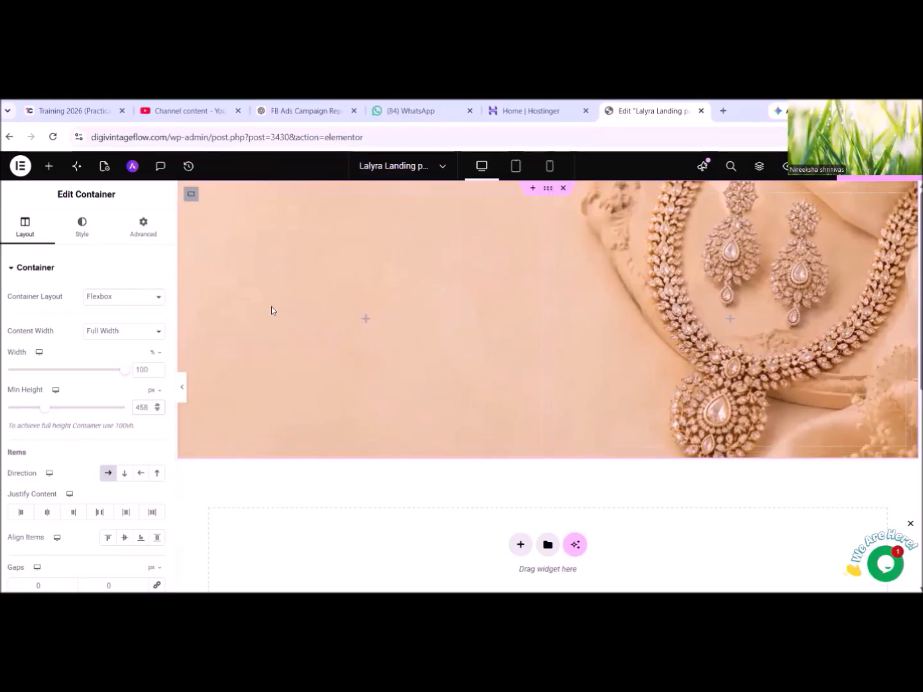
# Add a Heading widget to the container's left column and a Text Editor widget below it.
pyautogui.click(50, 168)
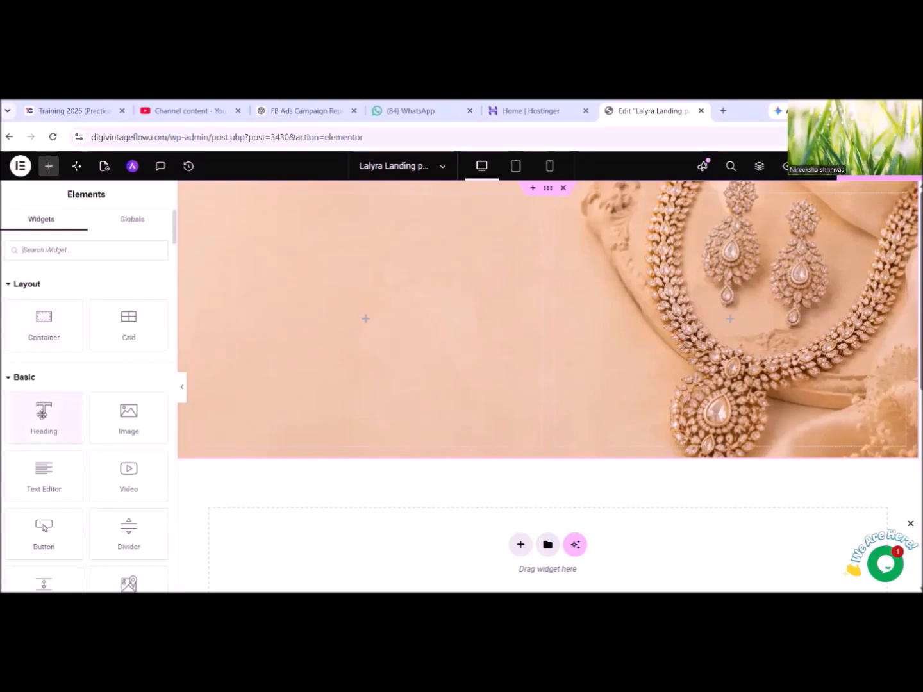
pyautogui.moveTo(43, 410); pyautogui.dragTo(378, 229)
pyautogui.click(49, 166)
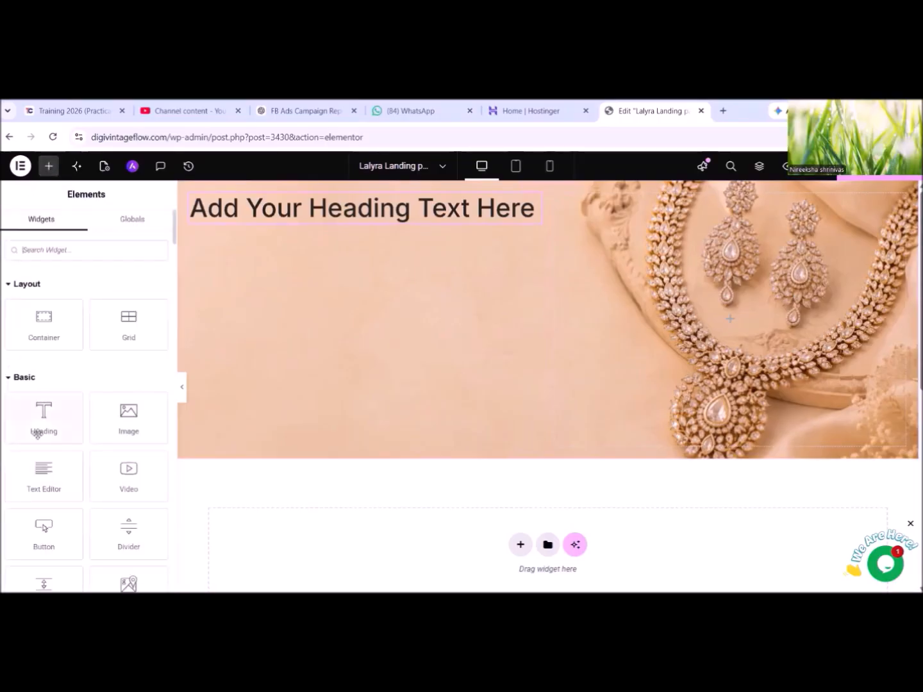
pyautogui.scroll(-1, 58, 439)
pyautogui.moveTo(28, 406); pyautogui.dragTo(314, 222)
# Add a Button widget below the paragraph text in the container's left column.
pyautogui.click(50, 166)
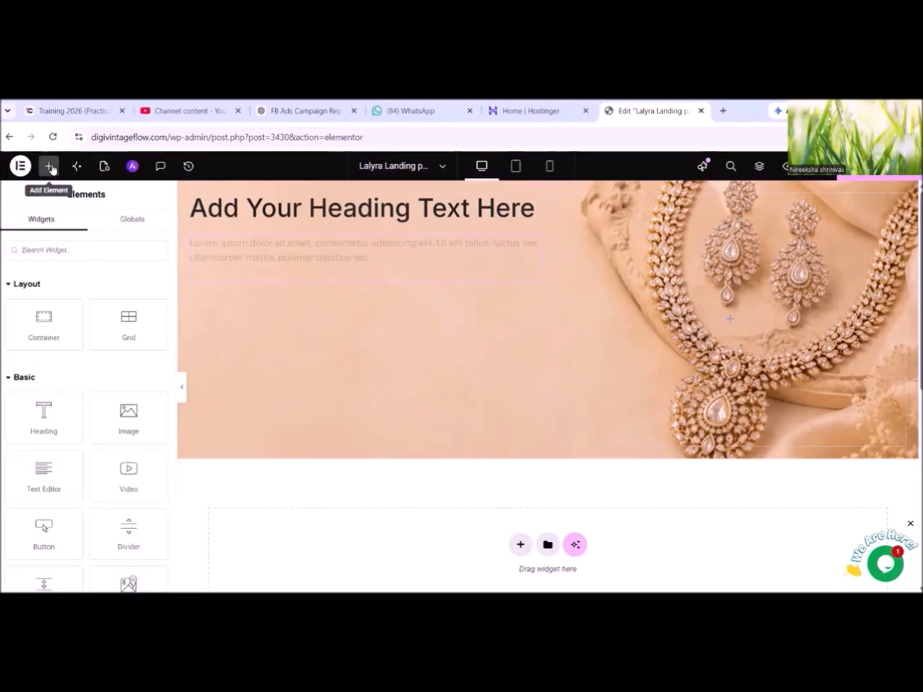
pyautogui.scroll(-2, 64, 385)
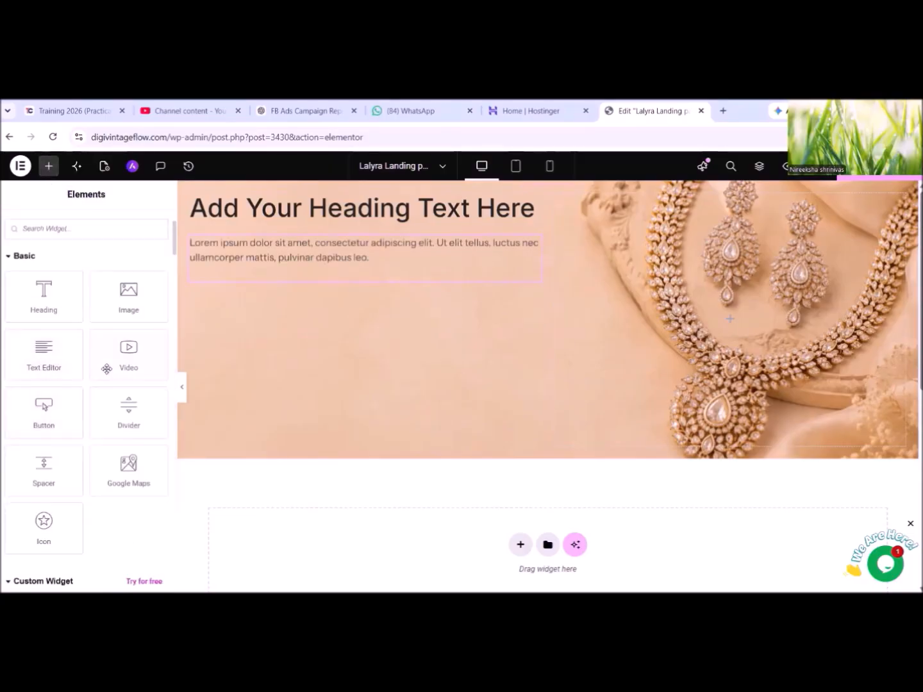
pyautogui.scroll(1, 102, 367)
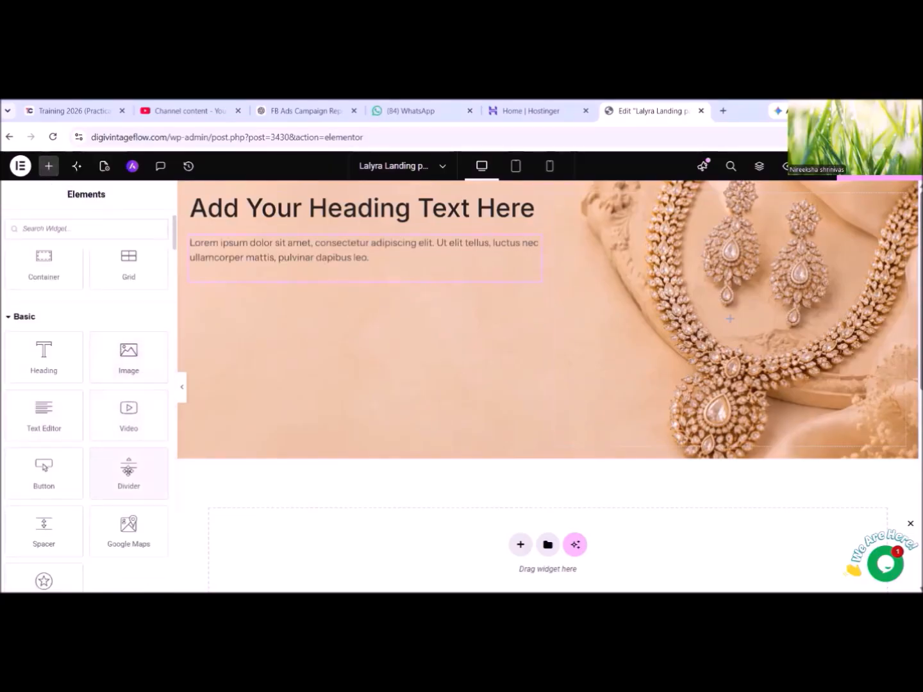
pyautogui.moveTo(41, 471); pyautogui.dragTo(355, 321)
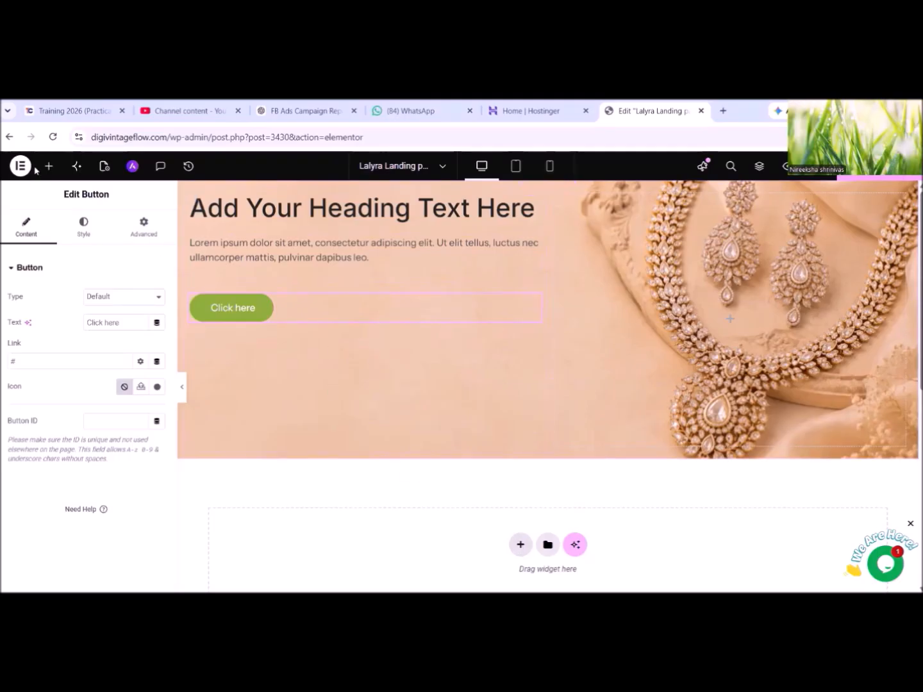
# Replace the placeholder heading title with the copied text "Timeless Elegance, Crafted for You".
pyautogui.click(340, 214)
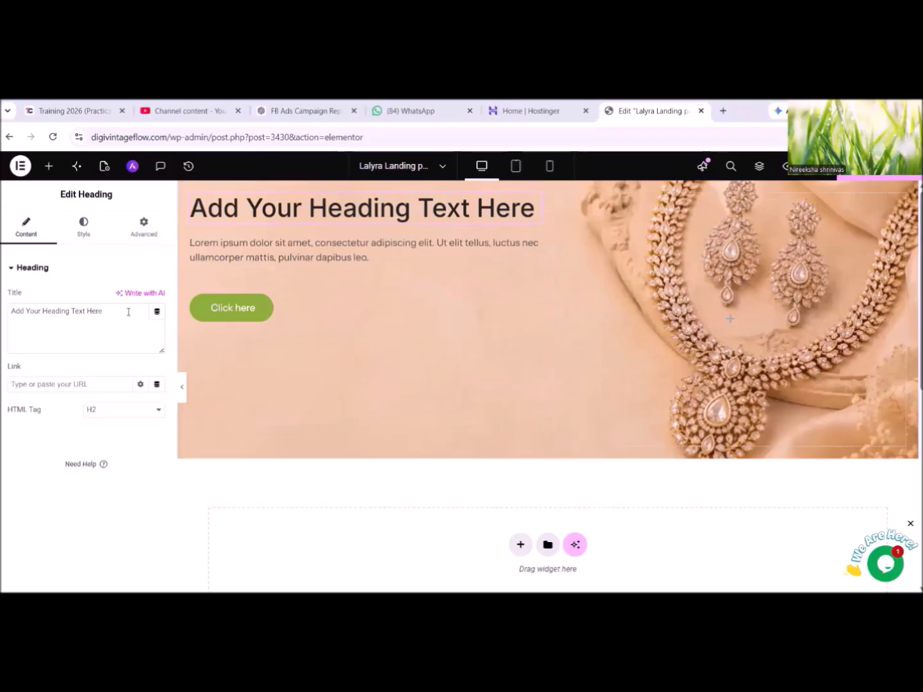
pyautogui.tripleClick(54, 312)
pyautogui.rightClick(54, 311)
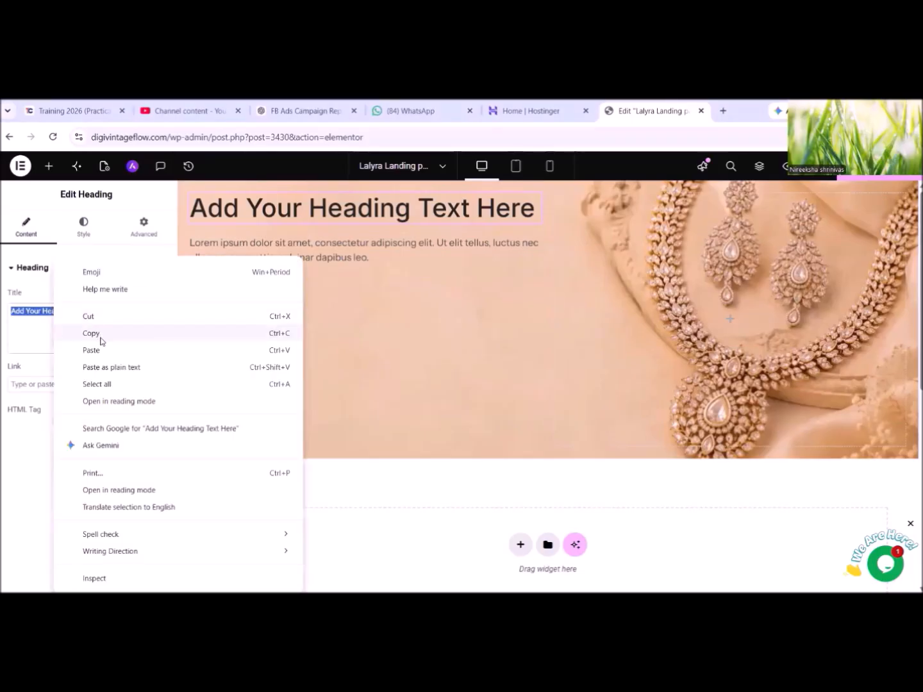
pyautogui.click(103, 364)
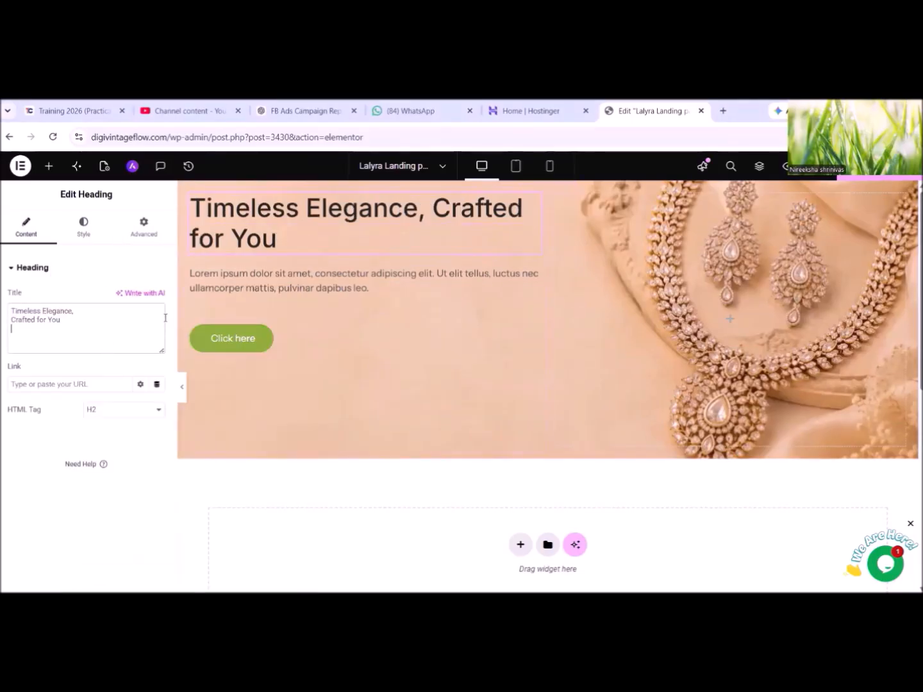
# Set the heading's font family to Playfair Display.
pyautogui.click(89, 236)
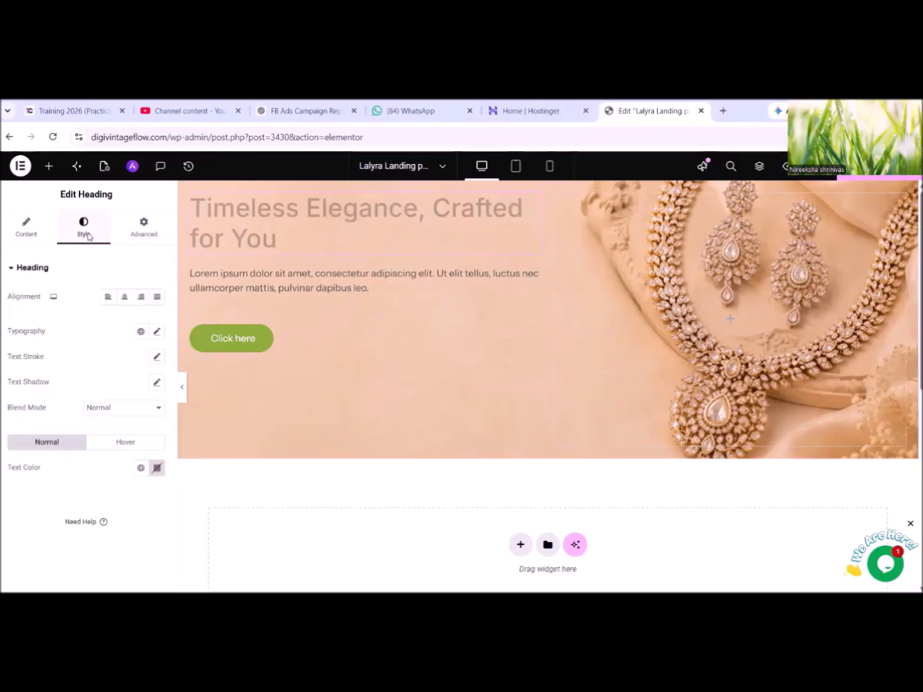
pyautogui.click(156, 332)
pyautogui.click(136, 389)
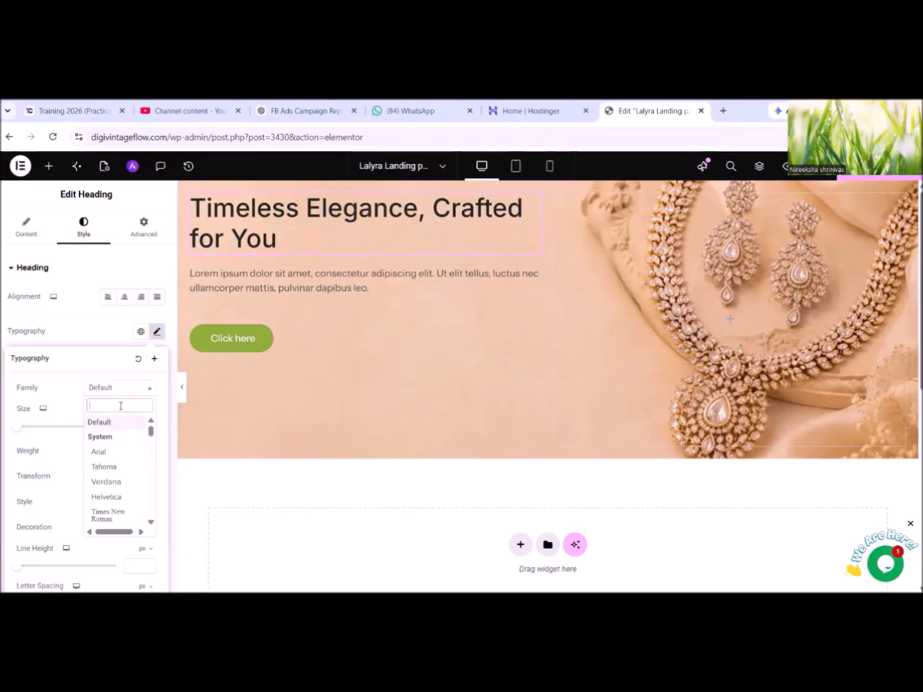
pyautogui.write('playfa')
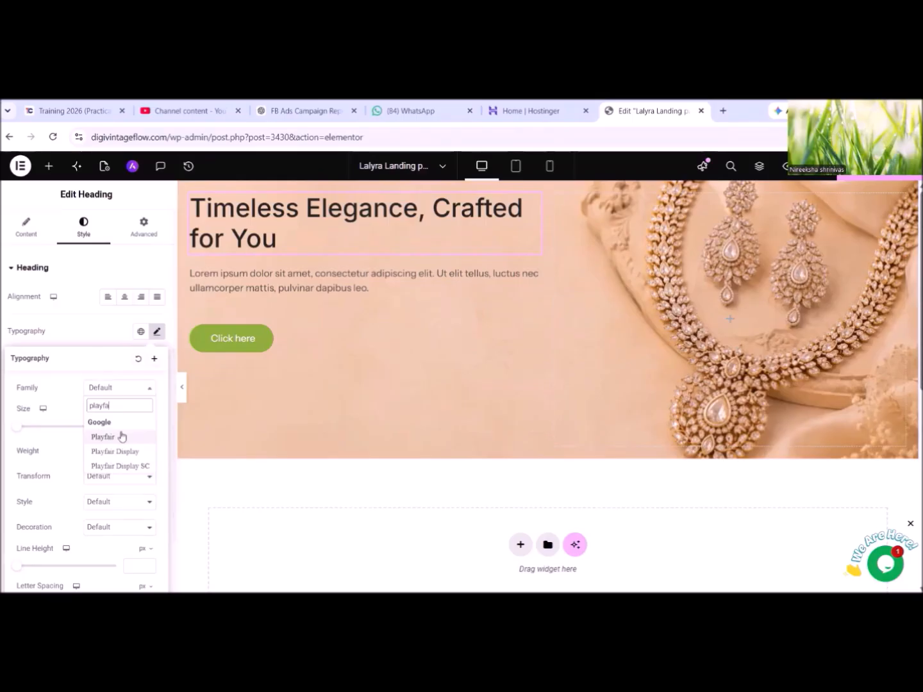
pyautogui.click(127, 451)
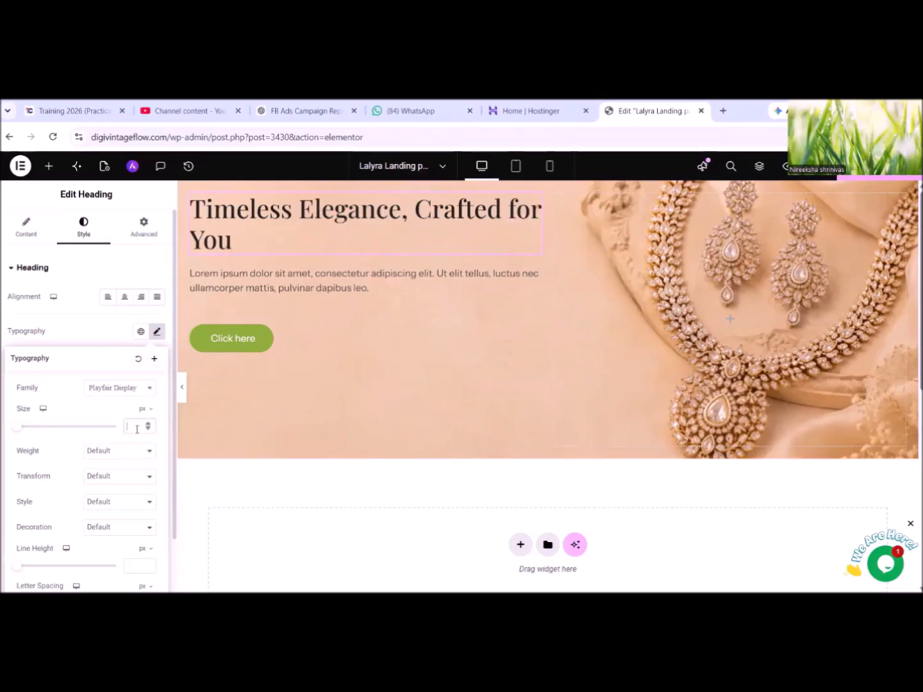
# Set the heading's font size to 58 px and its weight to 500 (Medium).
pyautogui.click(137, 428)
pyautogui.write('58')
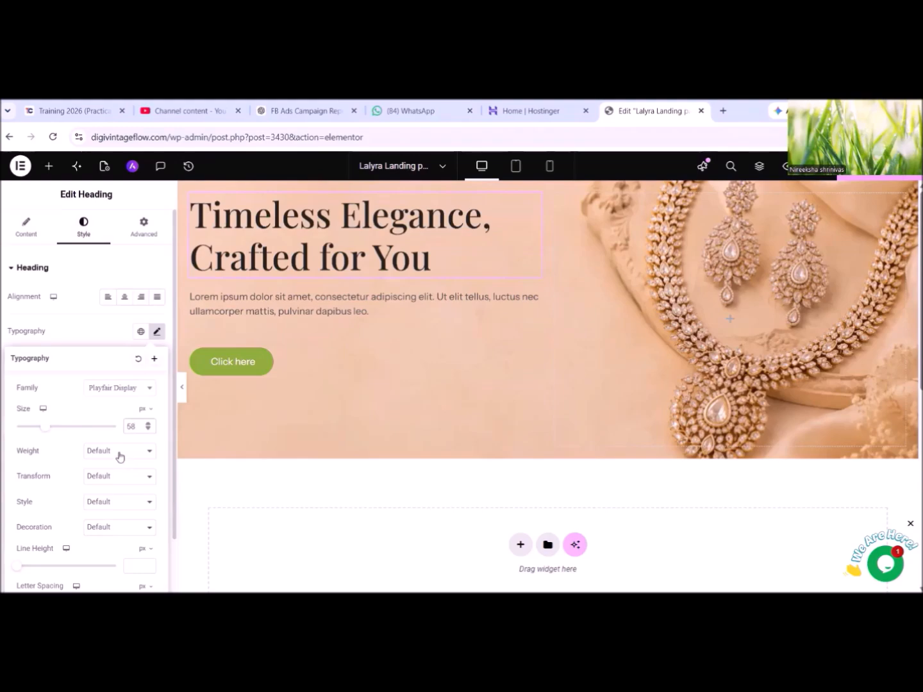
pyautogui.click(119, 453)
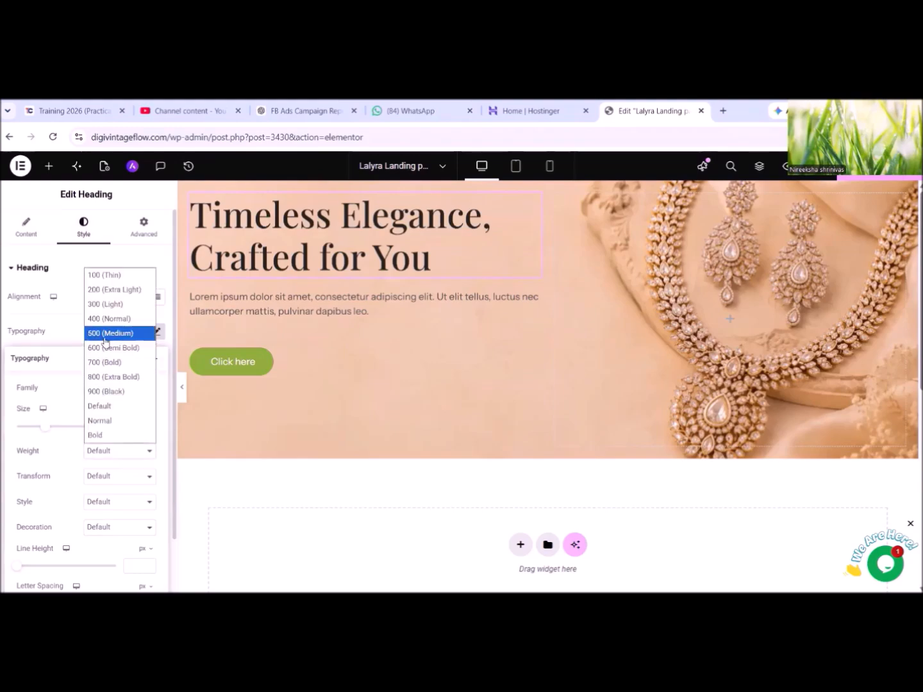
pyautogui.click(104, 333)
# Set the heading's line height to 70 px, then fine-tune it to 68 px.
pyautogui.scroll(-1, 103, 500)
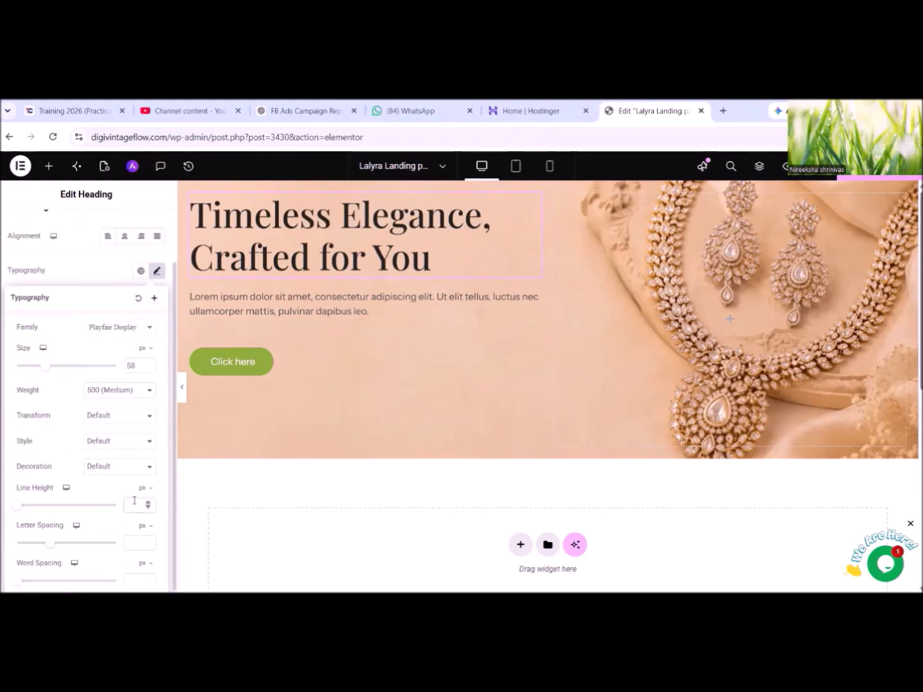
pyautogui.click(134, 500)
pyautogui.write('70')
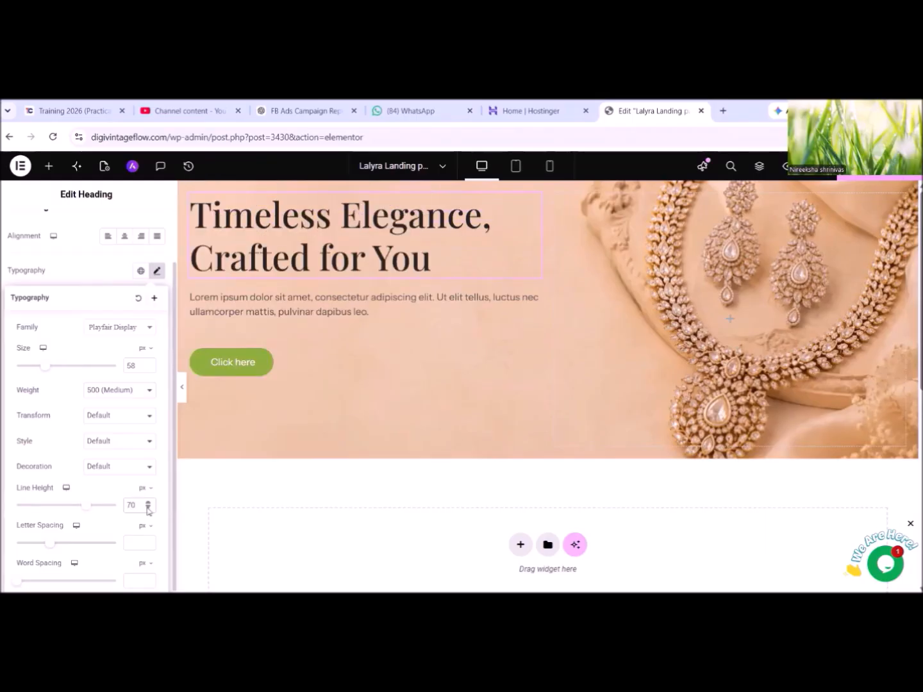
pyautogui.click(148, 508)
pyautogui.click(148, 508)
pyautogui.click(148, 508)
pyautogui.click(148, 507)
pyautogui.click(148, 508)
pyautogui.click(147, 508)
pyautogui.click(147, 508)
pyautogui.click(148, 508)
pyautogui.click(147, 508)
pyautogui.click(147, 504)
pyautogui.click(148, 503)
pyautogui.click(147, 504)
pyautogui.click(149, 504)
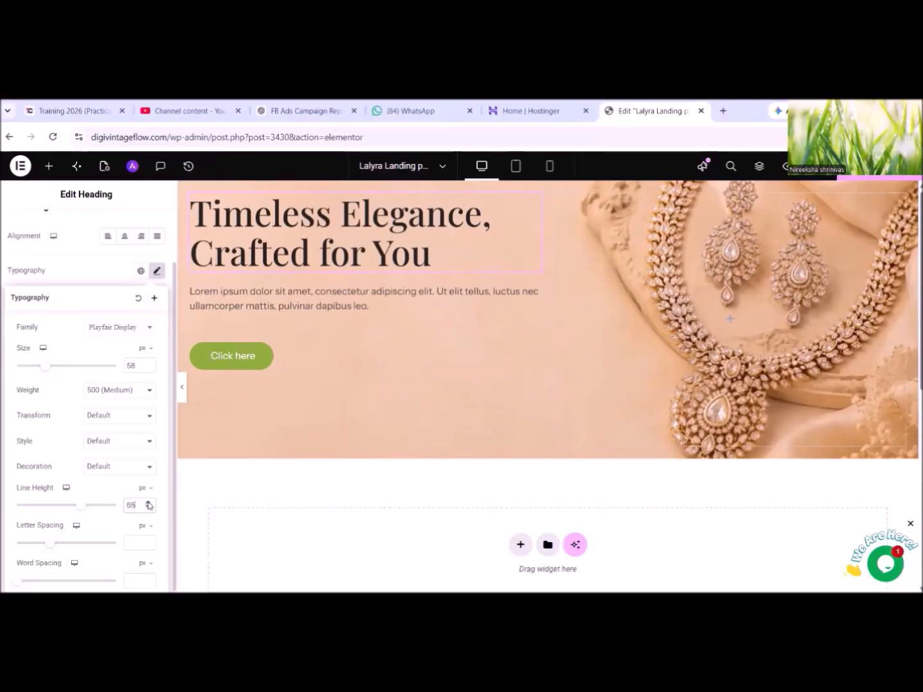
pyautogui.click(148, 503)
pyautogui.click(148, 503)
pyautogui.click(148, 503)
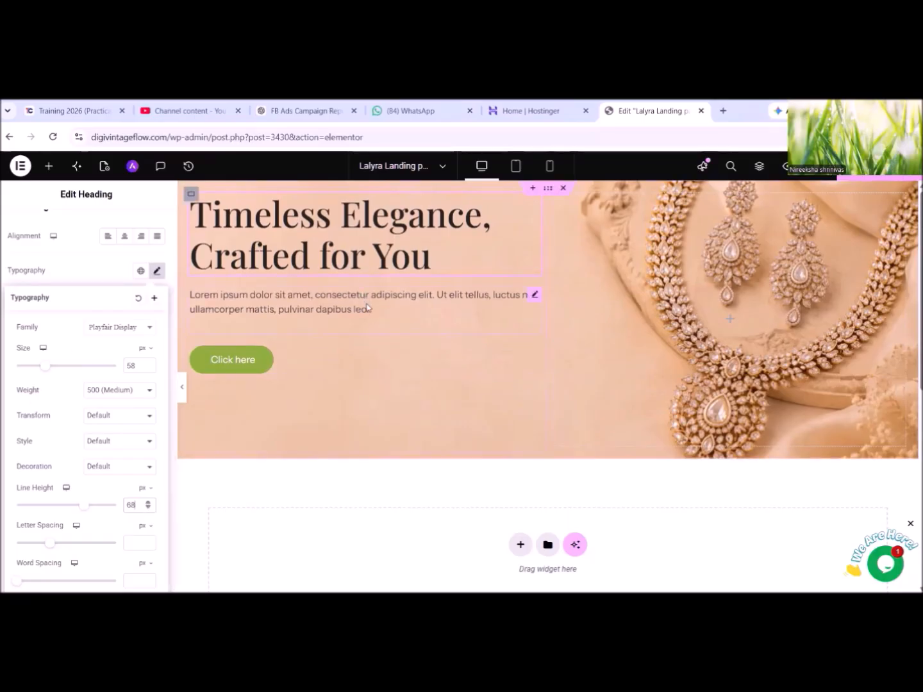
pyautogui.click(89, 274)
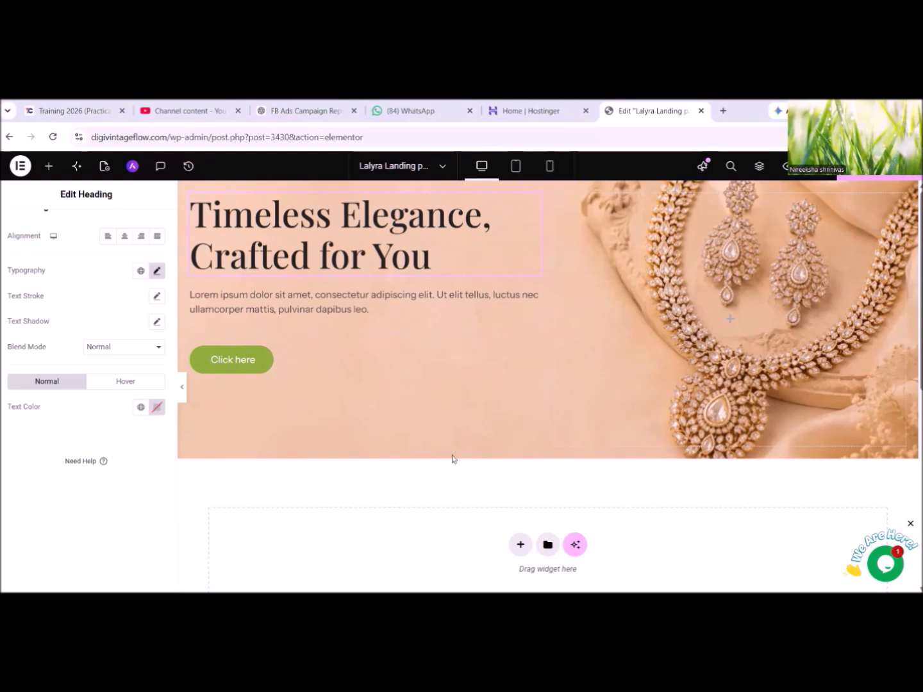
# Set the heading's text color to the dark maroon #380909.
pyautogui.click(157, 407)
pyautogui.moveTo(134, 367); pyautogui.dragTo(203, 384)
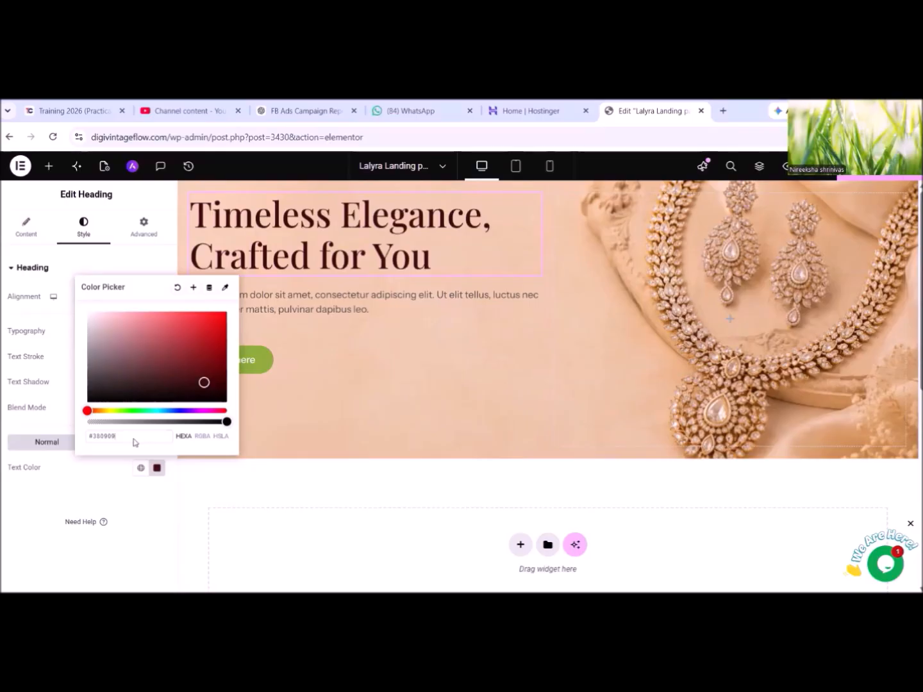
pyautogui.click(119, 493)
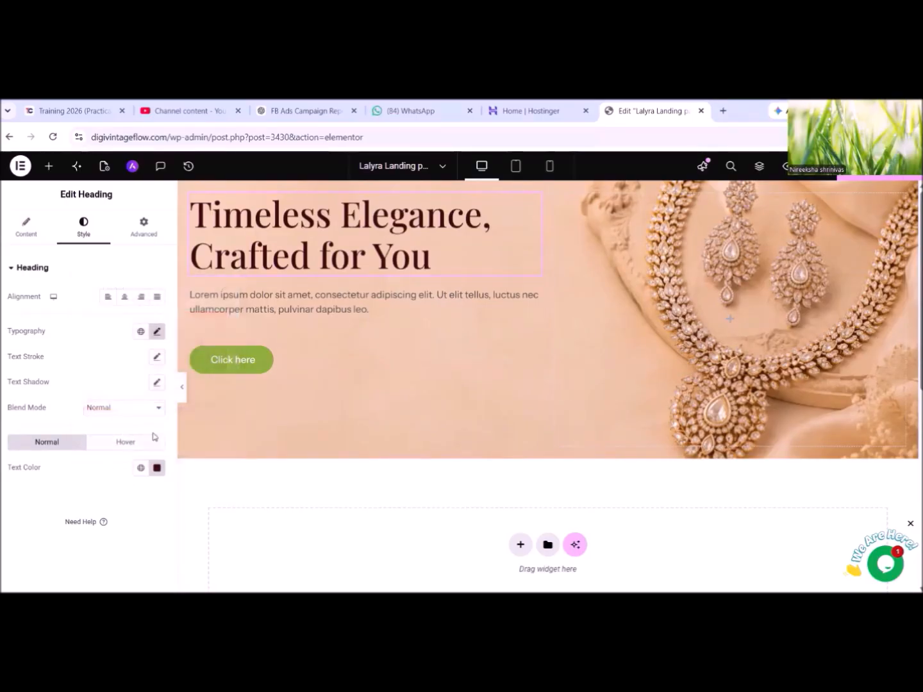
# Set the font family of the paragraph below the heading to Playfair Display.
pyautogui.click(320, 318)
pyautogui.click(85, 228)
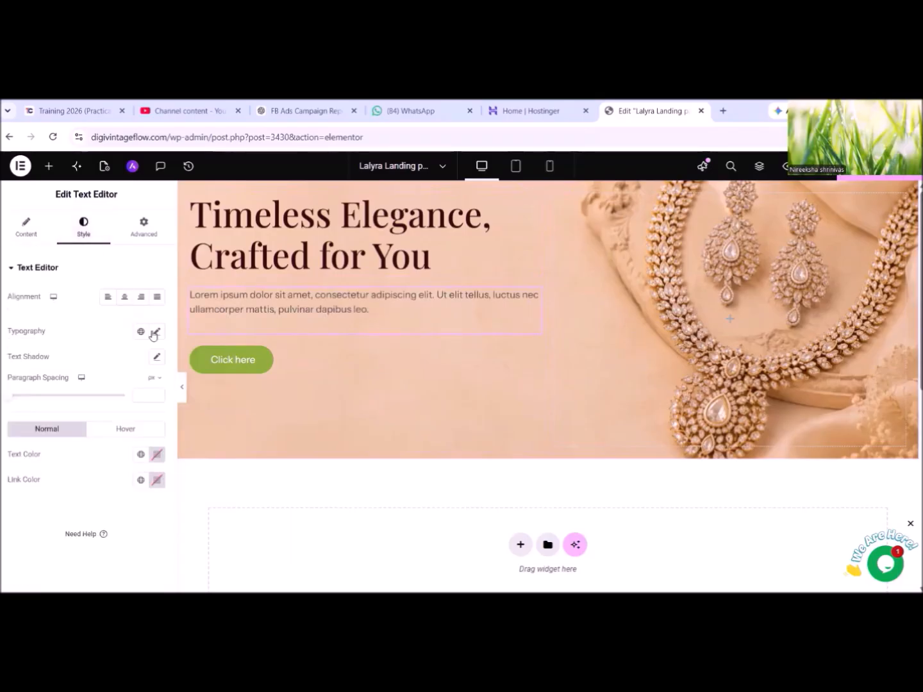
pyautogui.click(157, 331)
pyautogui.click(117, 388)
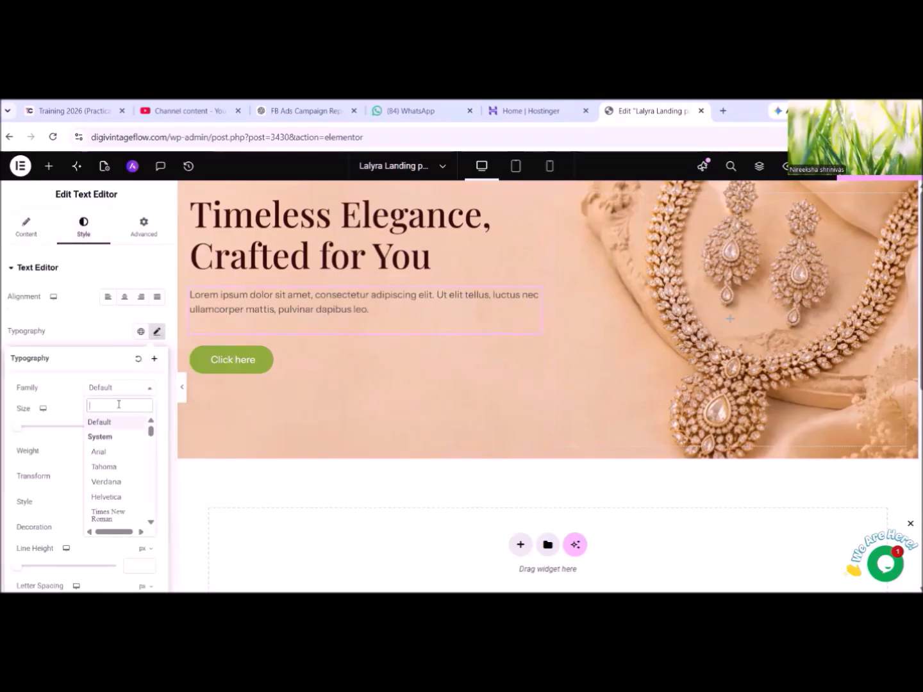
pyautogui.write('playfa')
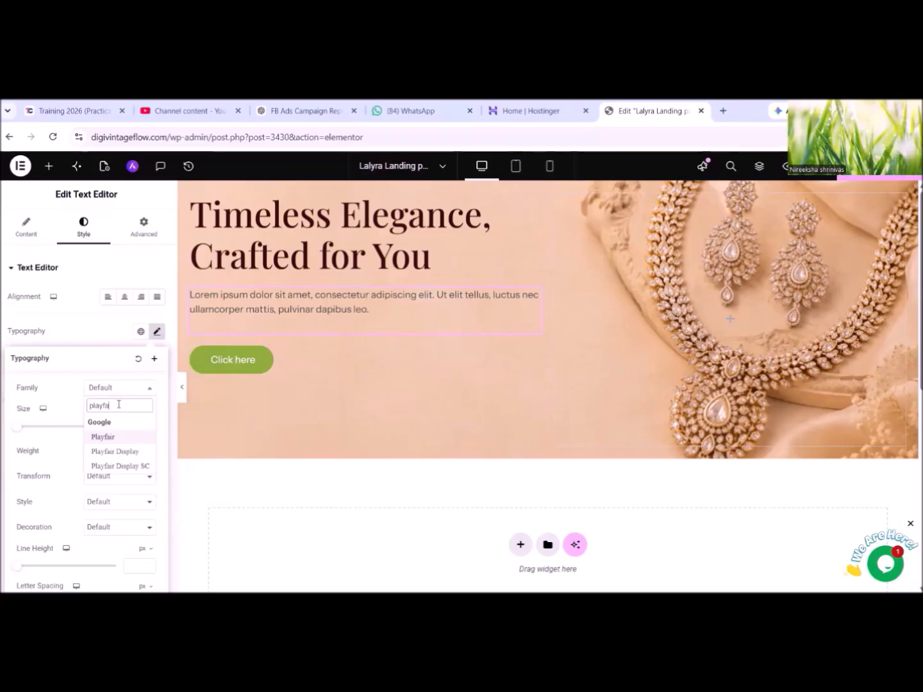
pyautogui.click(122, 452)
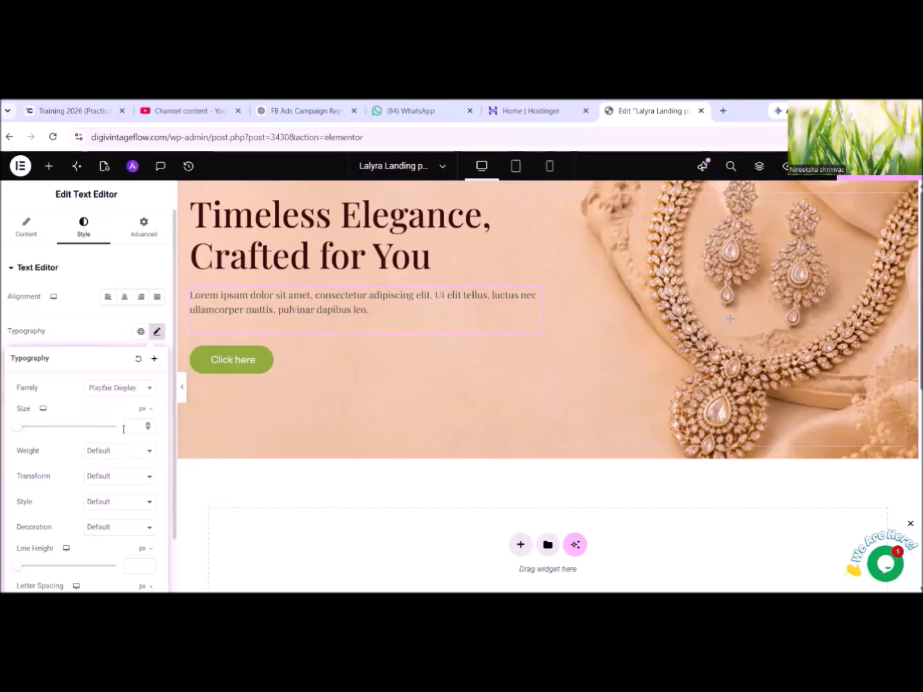
# Set the paragraph's font size to 24 px, then reduce it to 20 px and finally to 18 px.
pyautogui.click(130, 429)
pyautogui.write('24')
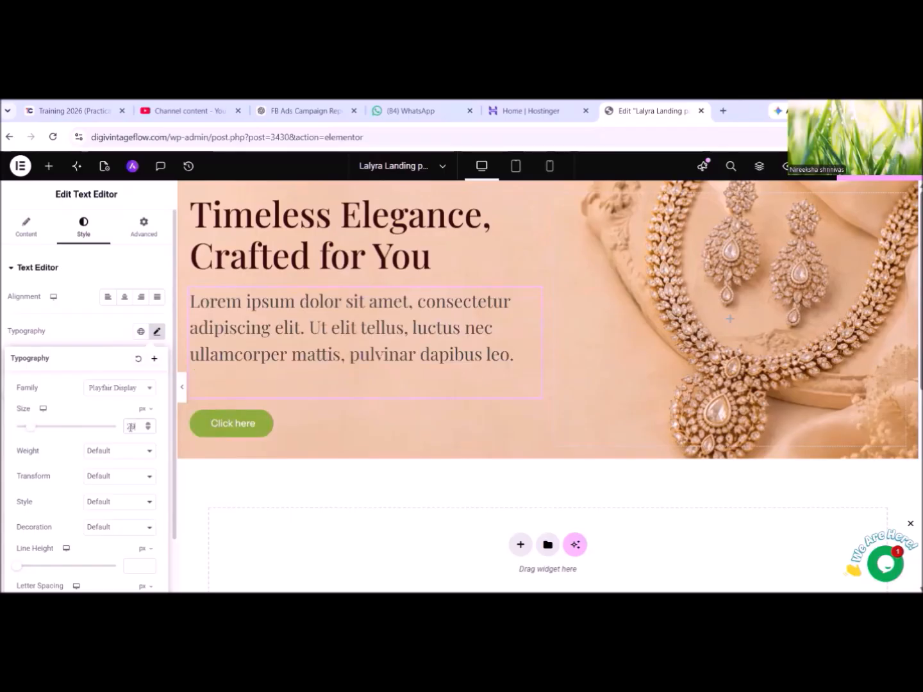
pyautogui.press('BackSpace')
pyautogui.write('0')
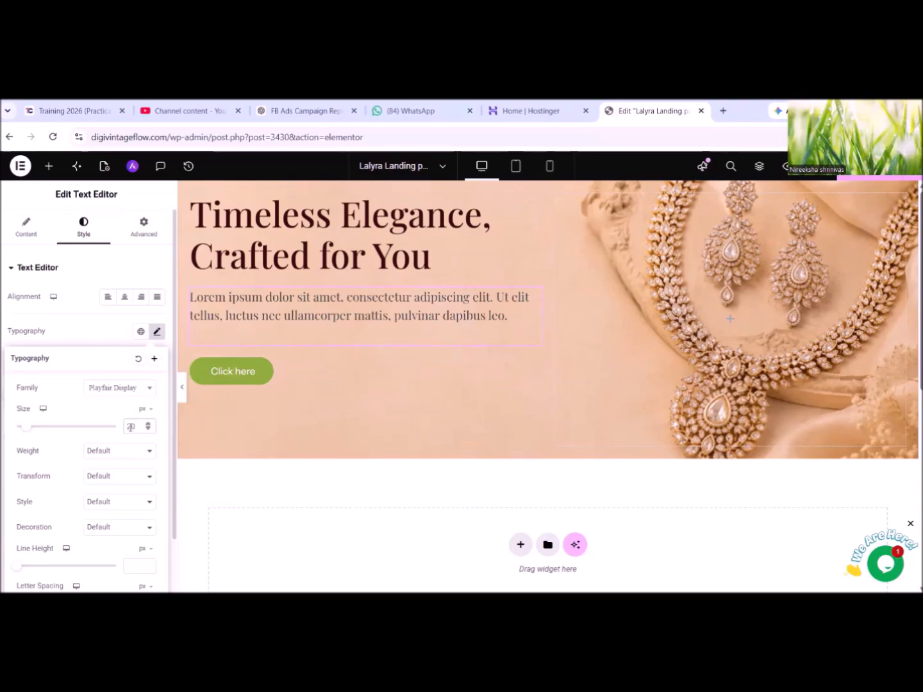
pyautogui.click(148, 429)
pyautogui.click(148, 429)
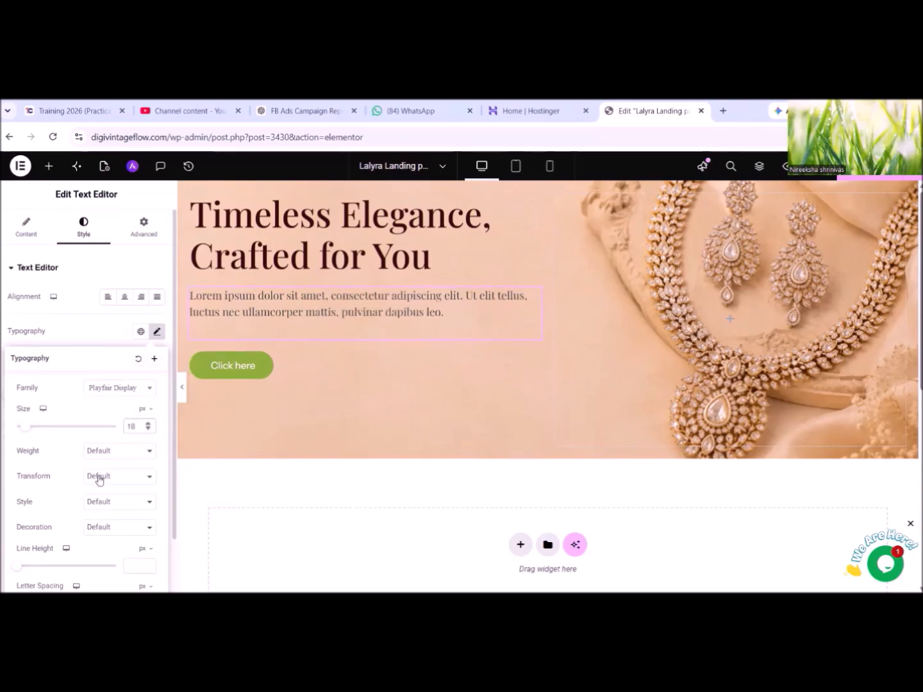
# Set the paragraph's line height to 22 px.
pyautogui.scroll(-1, 106, 494)
pyautogui.click(132, 501)
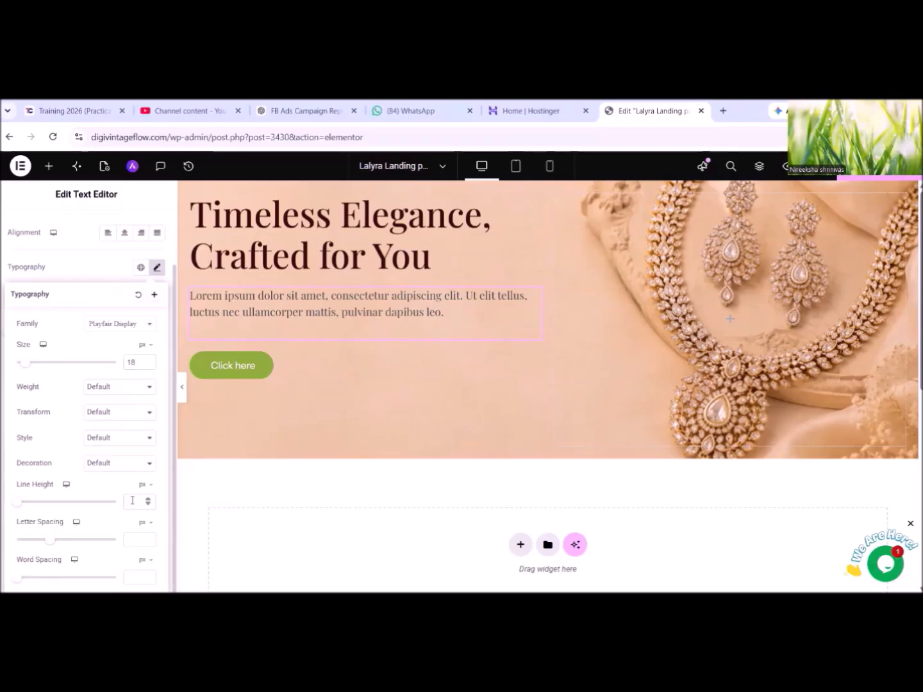
pyautogui.write('22')
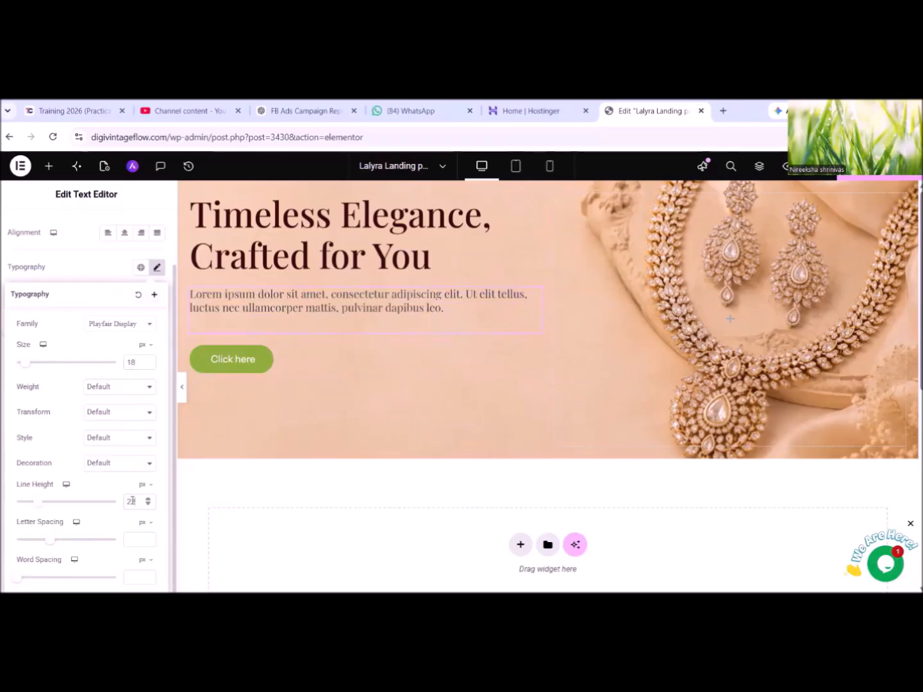
pyautogui.click(87, 263)
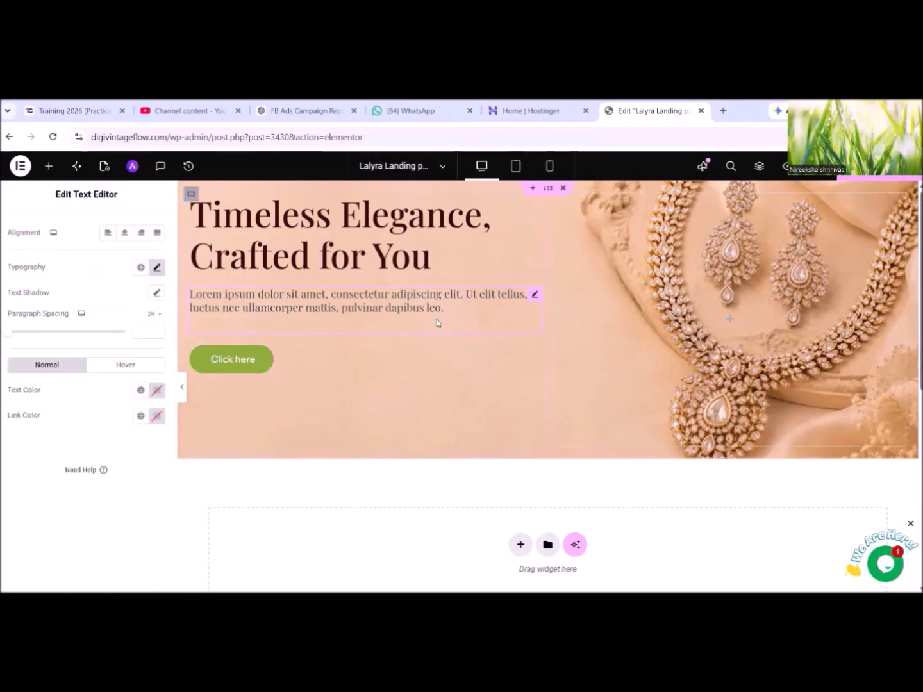
# Set the paragraph's text color to the brown #94553A.
pyautogui.click(156, 389)
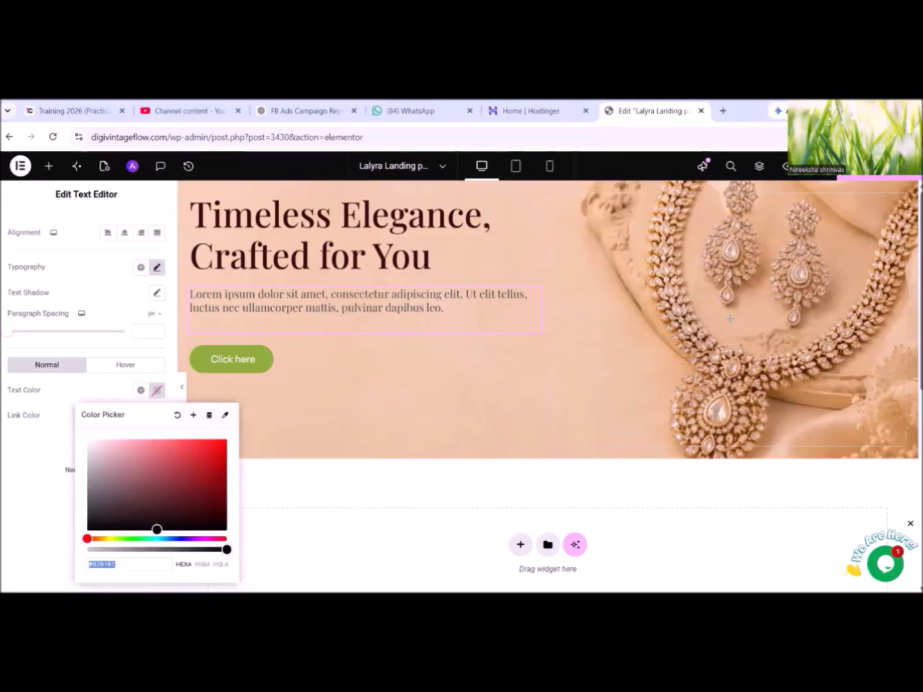
pyautogui.write('#84553A')
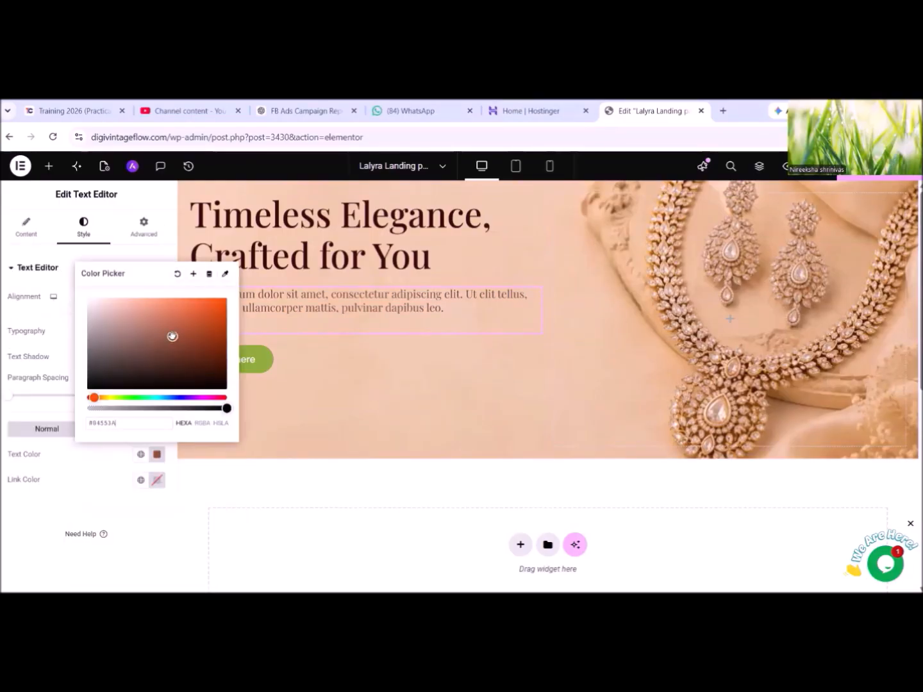
pyautogui.click(103, 482)
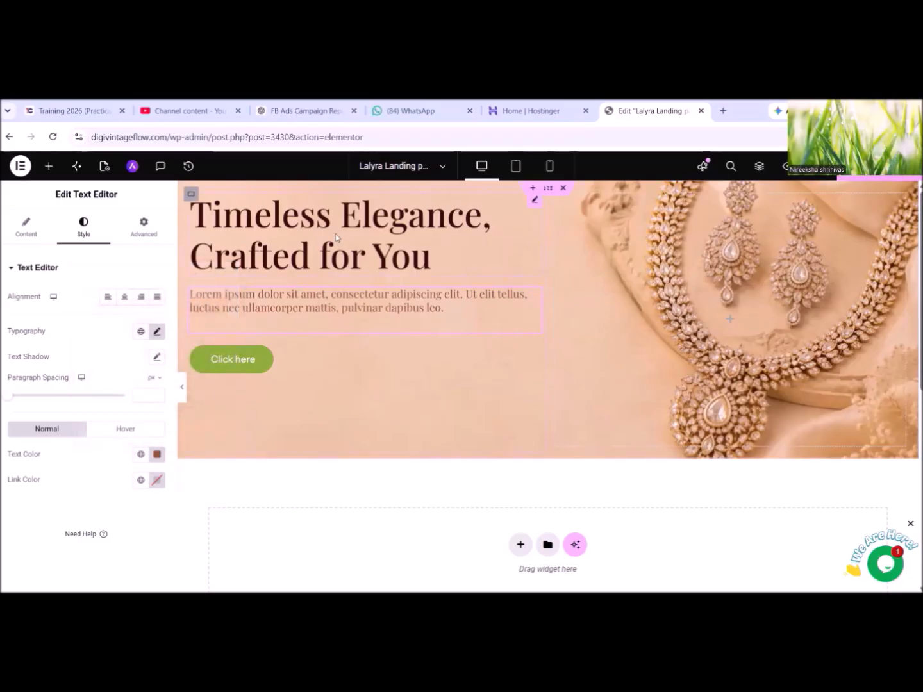
pyautogui.click(322, 259)
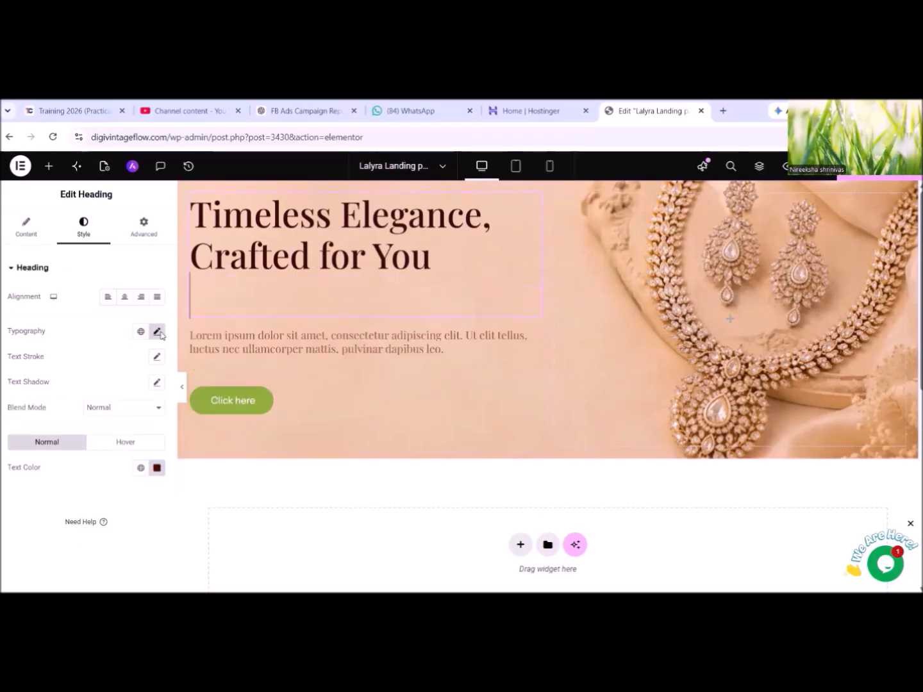
pyautogui.click(157, 468)
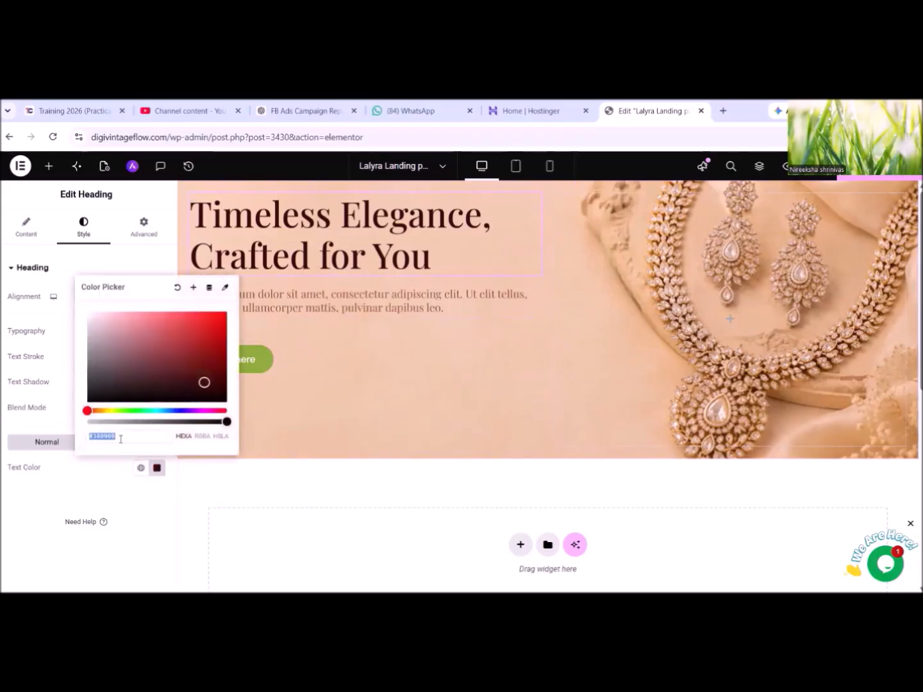
pyautogui.click(80, 461)
# Copy the paragraph's text color code #94553A and apply it as the heading's text color.
pyautogui.click(299, 311)
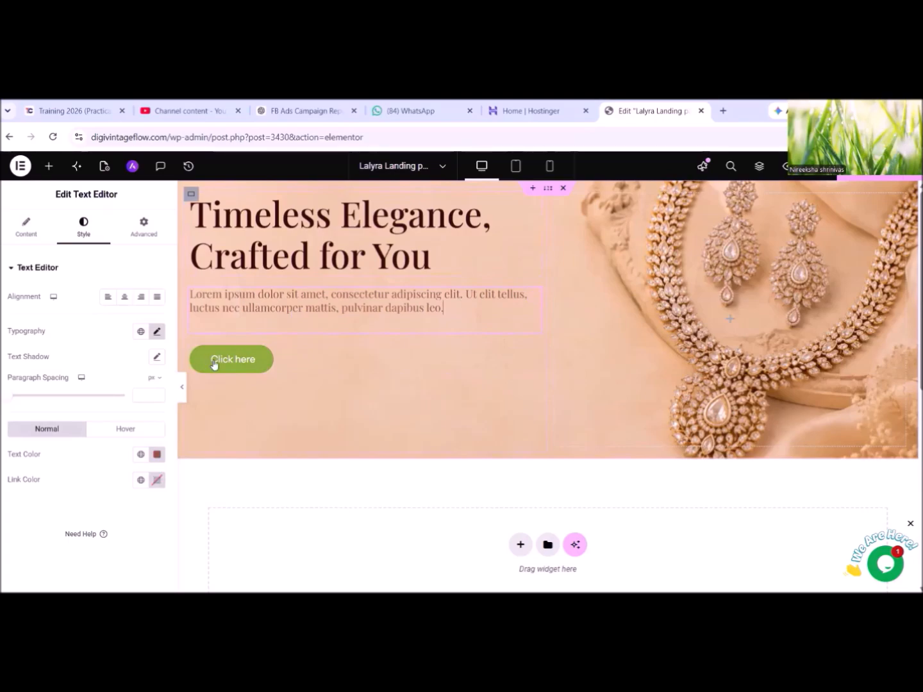
pyautogui.click(156, 454)
pyautogui.rightClick(105, 423)
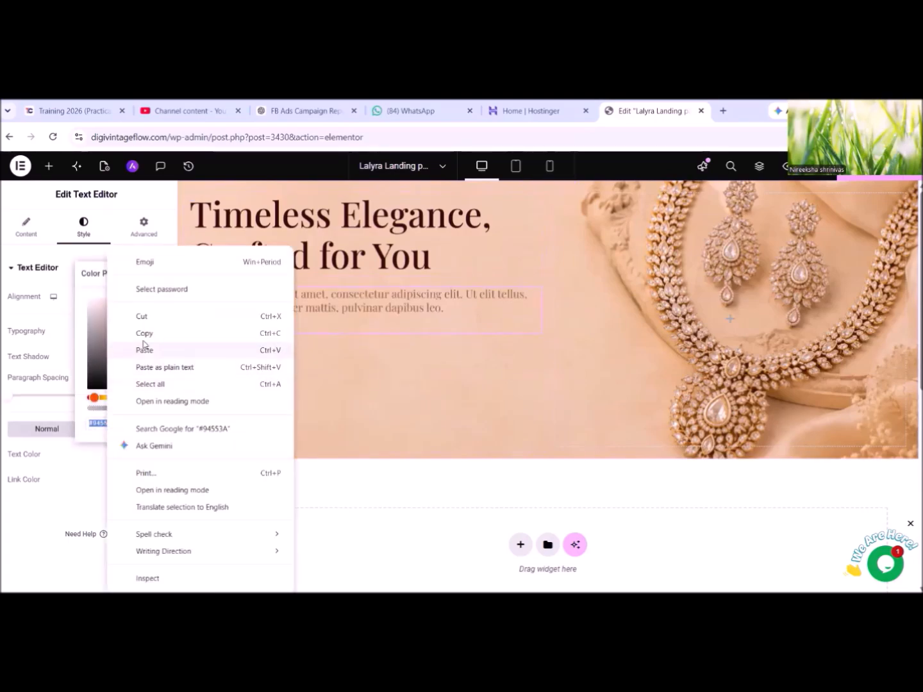
pyautogui.click(146, 334)
pyautogui.click(90, 470)
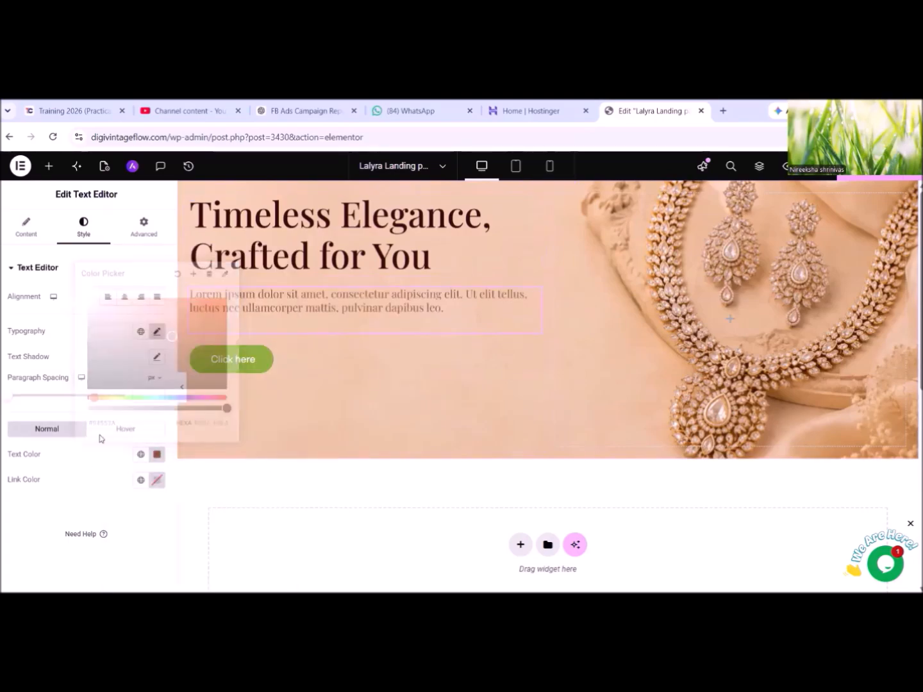
pyautogui.click(298, 218)
pyautogui.click(157, 468)
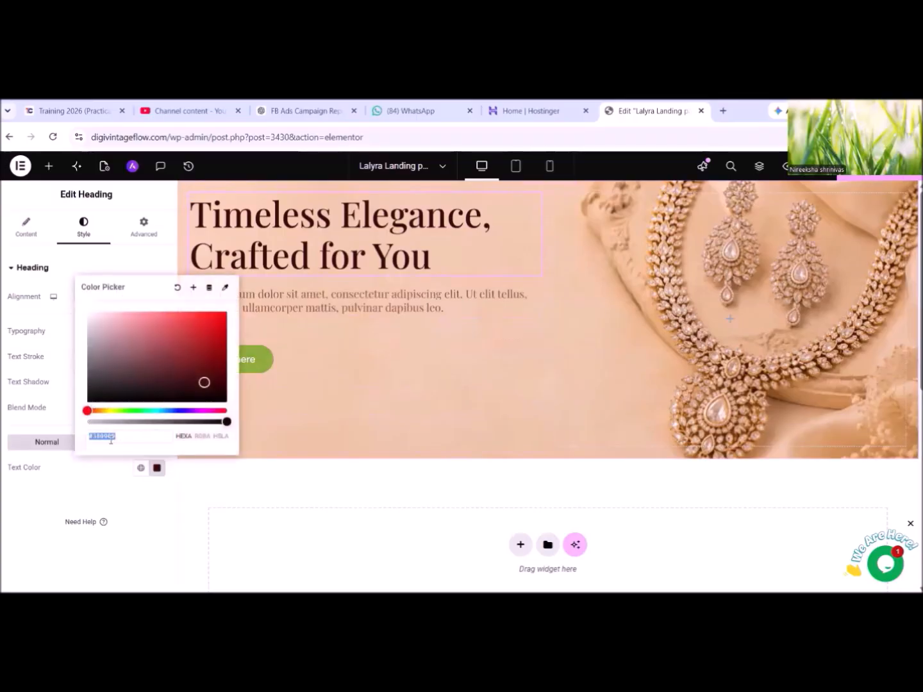
pyautogui.rightClick(111, 441)
pyautogui.click(145, 355)
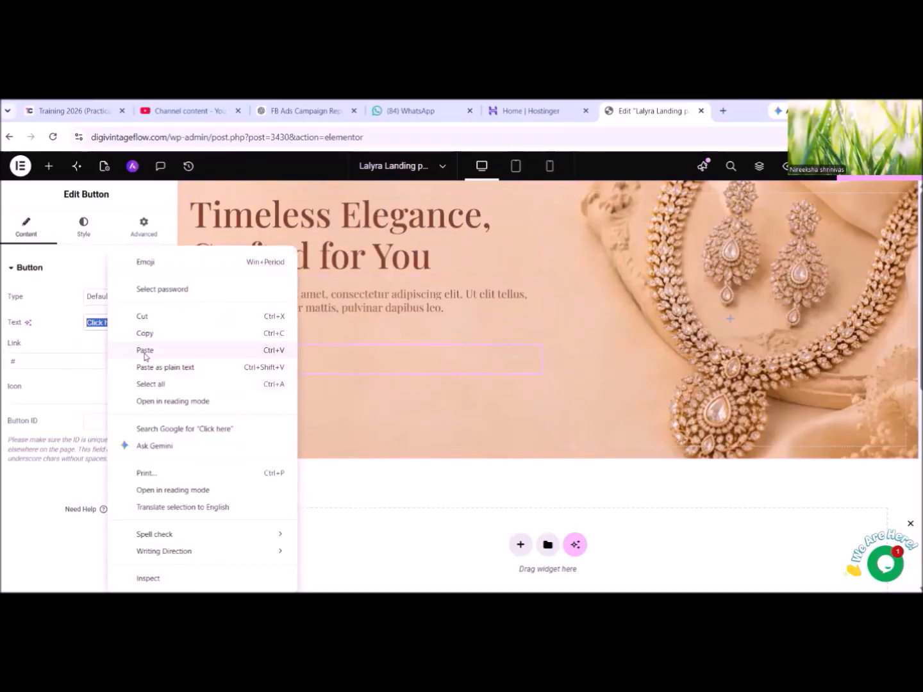
# Replace the button's placeholder label with the copied text "SHOP COLLECTION".
pyautogui.click(165, 350)
# Replace the paragraph's placeholder with the copied text "Discover handcrafted jewellery designed to celebrate every special moment with elegance and sophistication.".
pyautogui.click(529, 307)
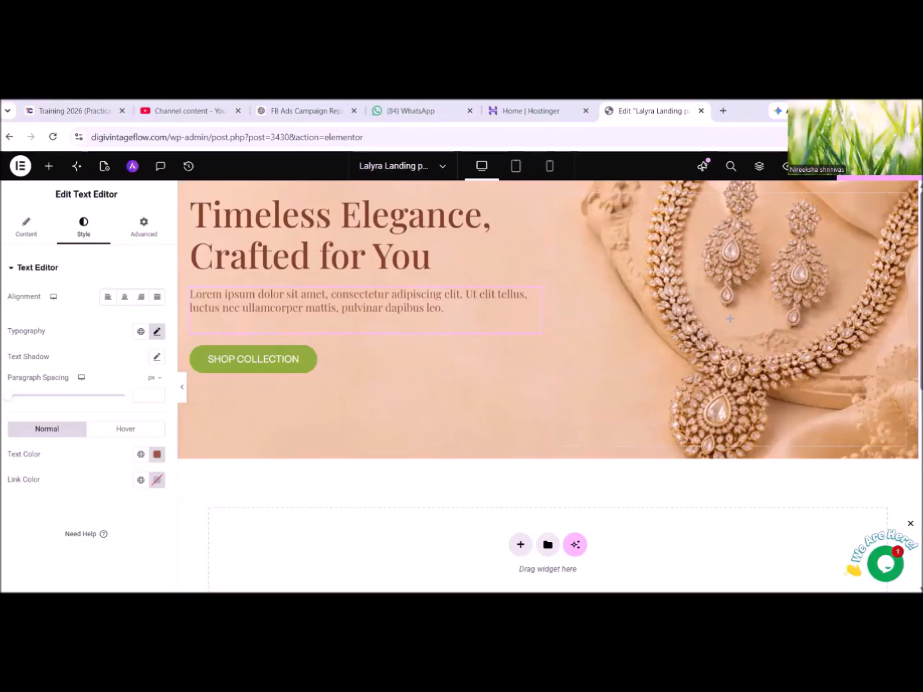
pyautogui.click(23, 238)
pyautogui.moveTo(95, 472); pyautogui.dragTo(18, 399)
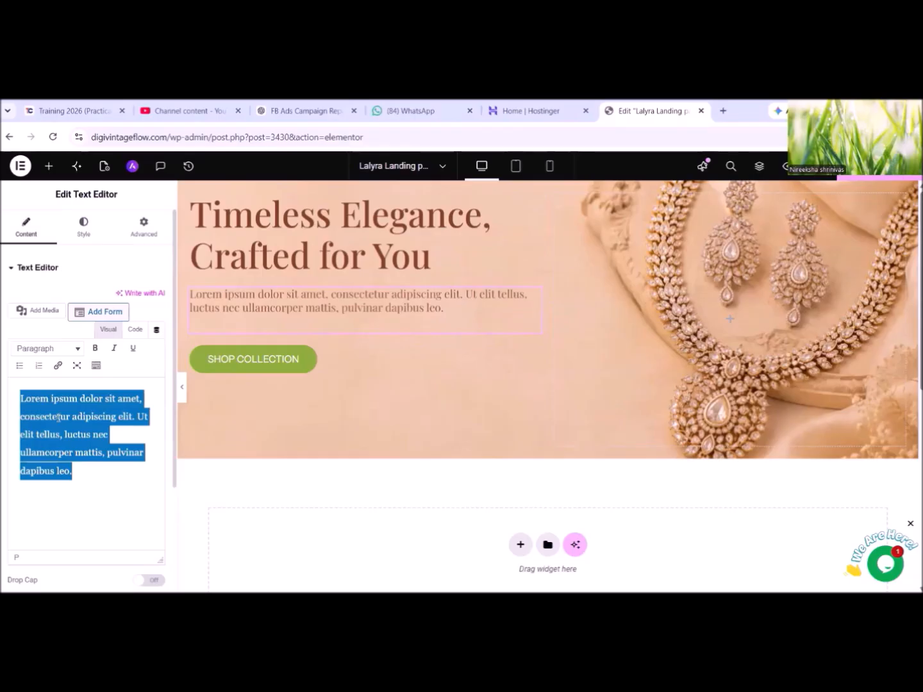
pyautogui.rightClick(58, 418)
pyautogui.click(97, 351)
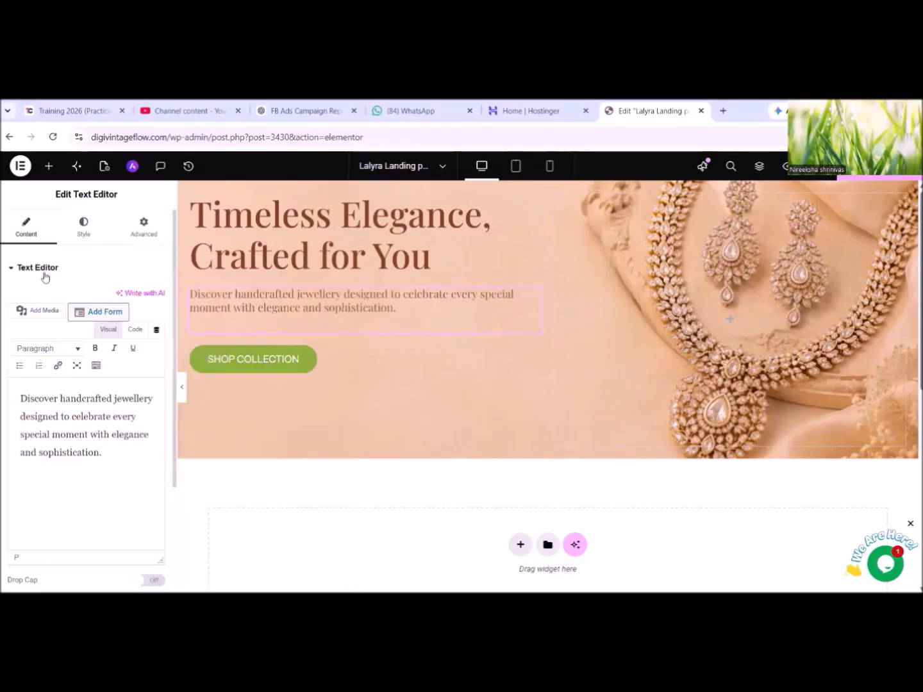
pyautogui.click(92, 265)
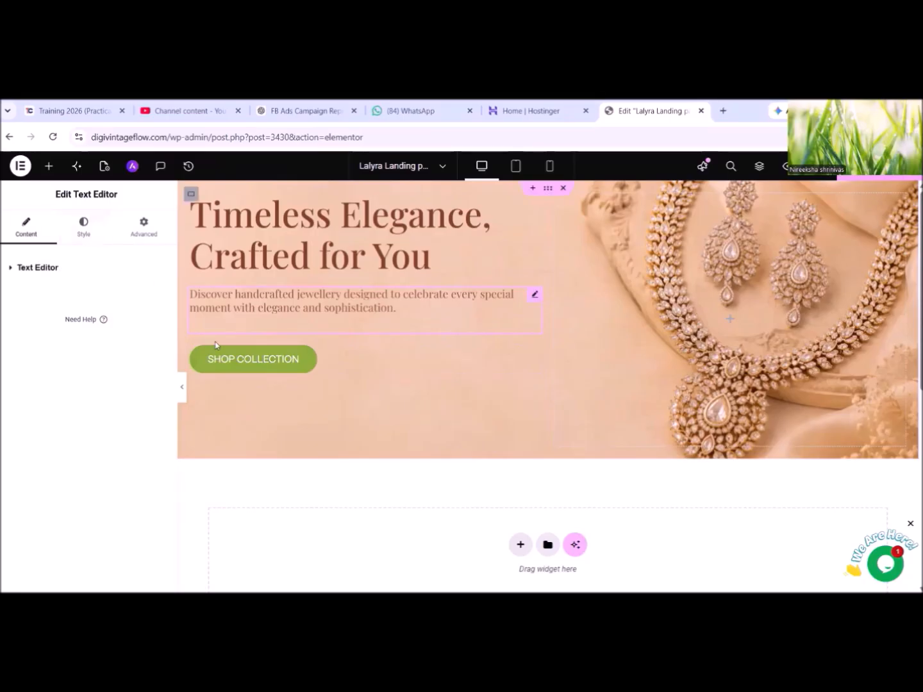
# Unlink the SHOP COLLECTION button's border radius values and set all four corners to 0 px.
pyautogui.click(305, 370)
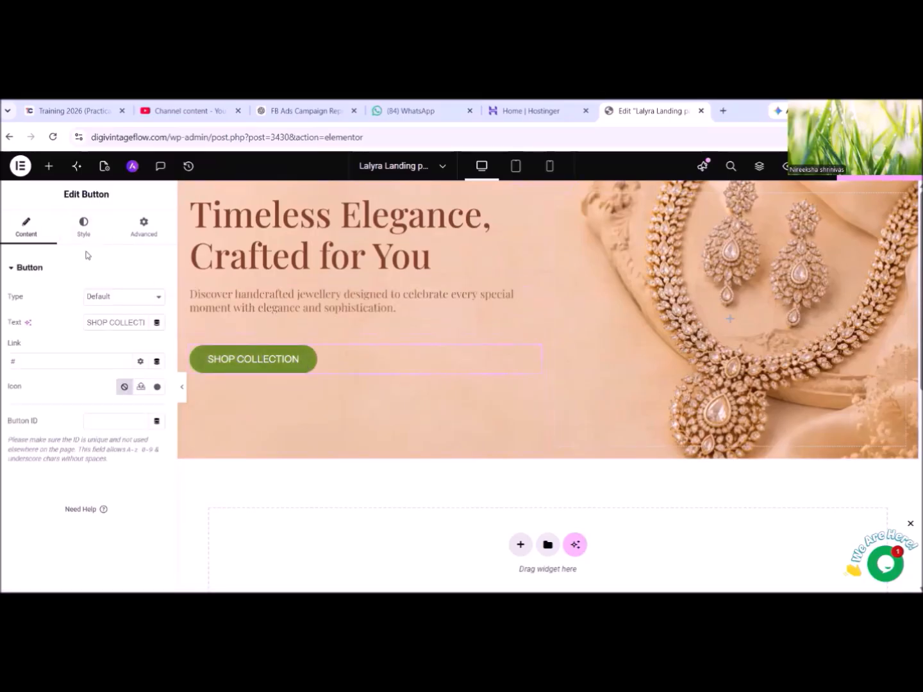
pyautogui.click(83, 227)
pyautogui.scroll(-3, 82, 432)
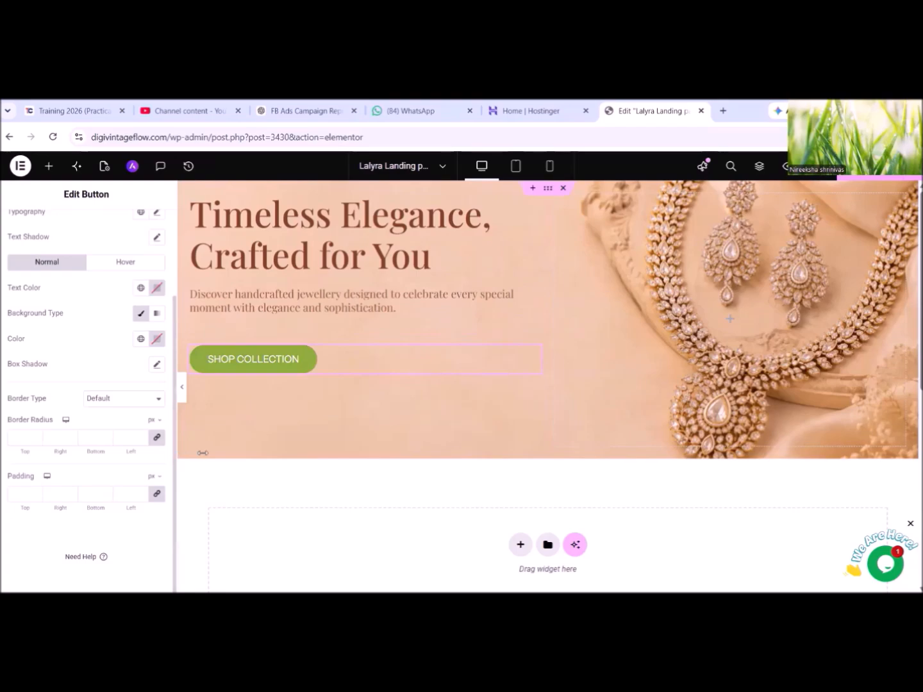
pyautogui.click(158, 439)
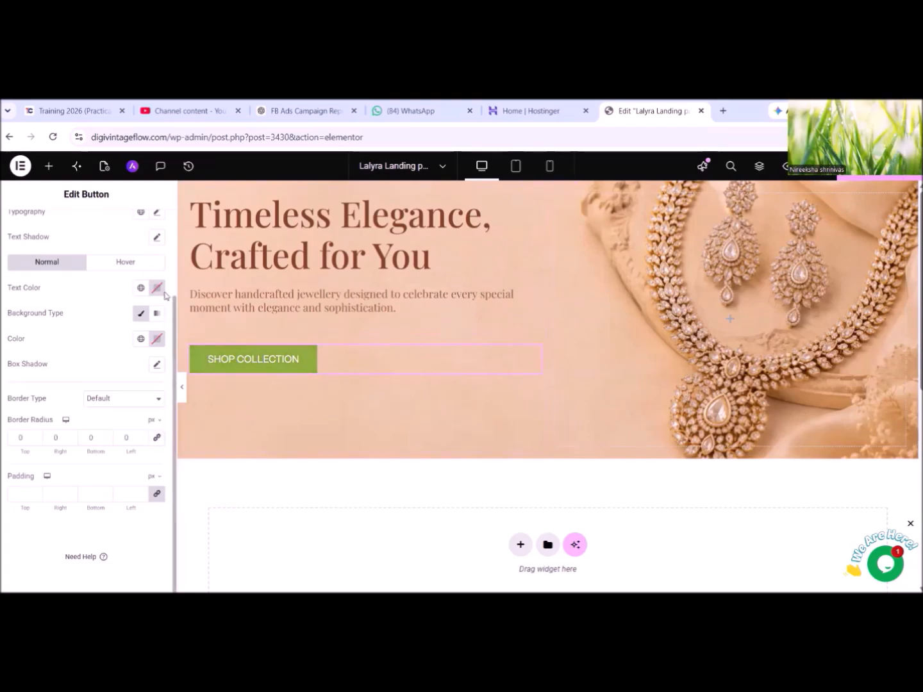
# Set the SHOP COLLECTION button's text color to #9E680DF7.
pyautogui.scroll(1, 113, 302)
pyautogui.click(156, 349)
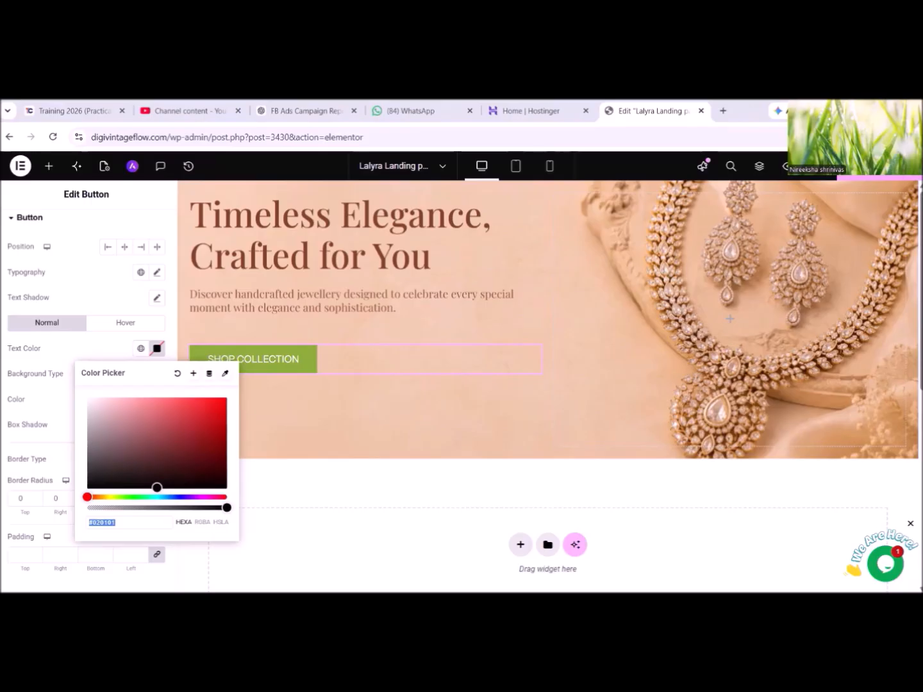
pyautogui.moveTo(90, 524); pyautogui.dragTo(111, 528)
pyautogui.write('#9E680BF7')
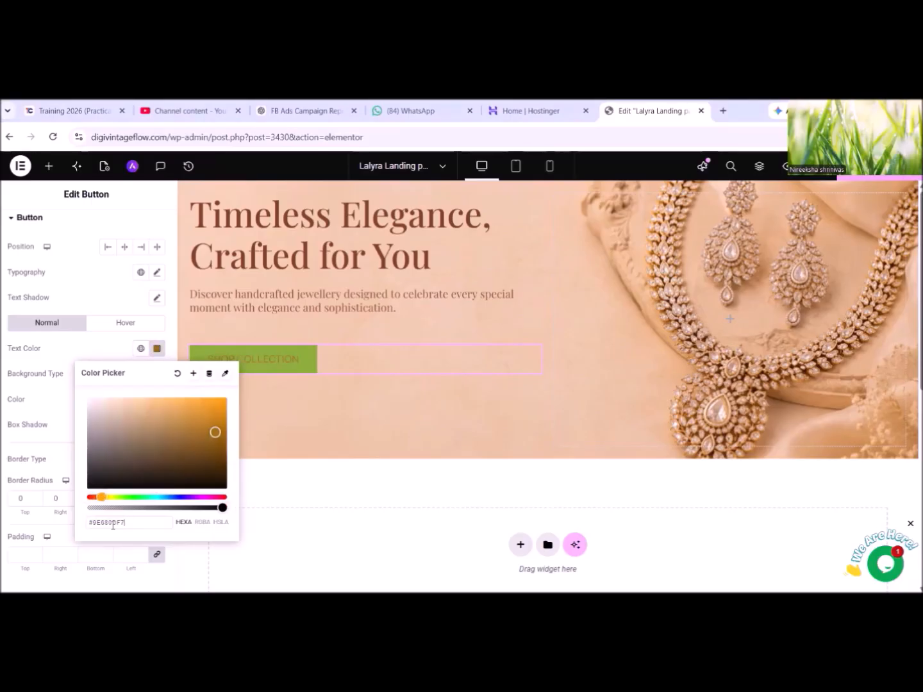
pyautogui.click(112, 347)
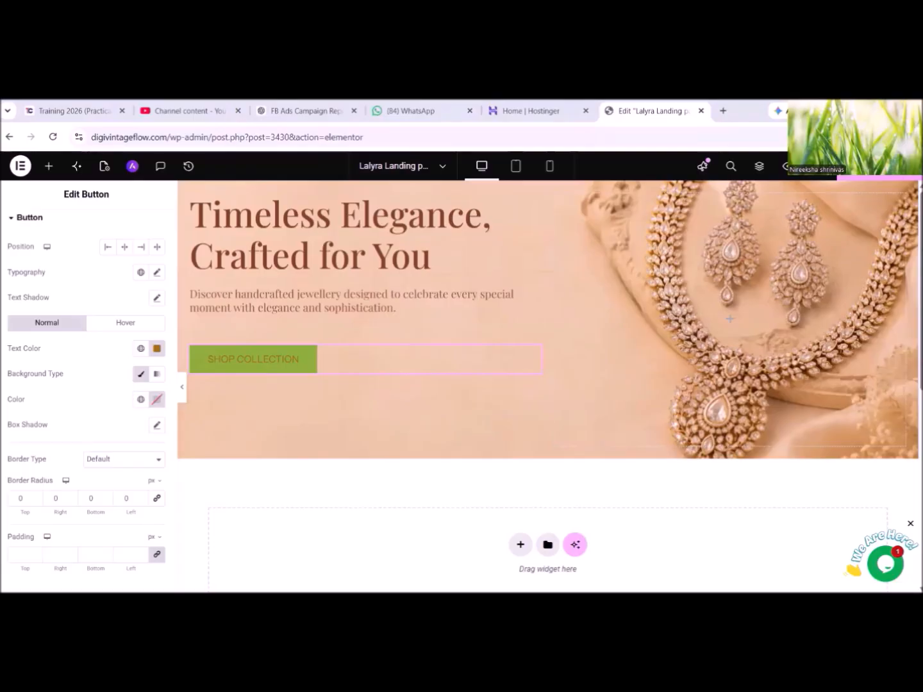
# Copy the button's text color code #9E680DF7, and replace the text color with the cream #F5EFE4.
pyautogui.click(157, 348)
pyautogui.hotkey('ctrl', 'c')
pyautogui.rightClick(114, 520)
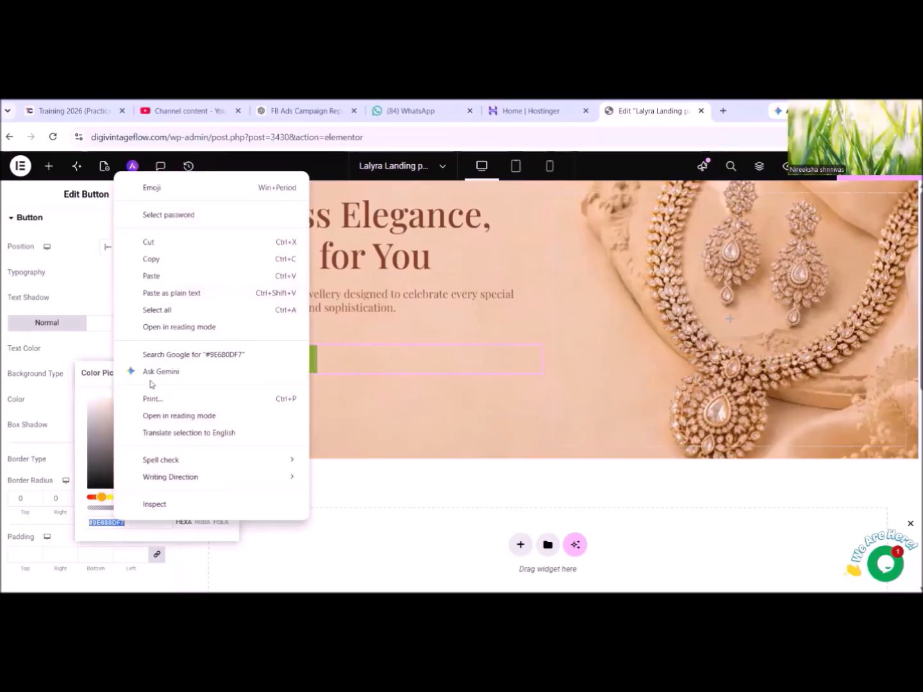
pyautogui.click(152, 273)
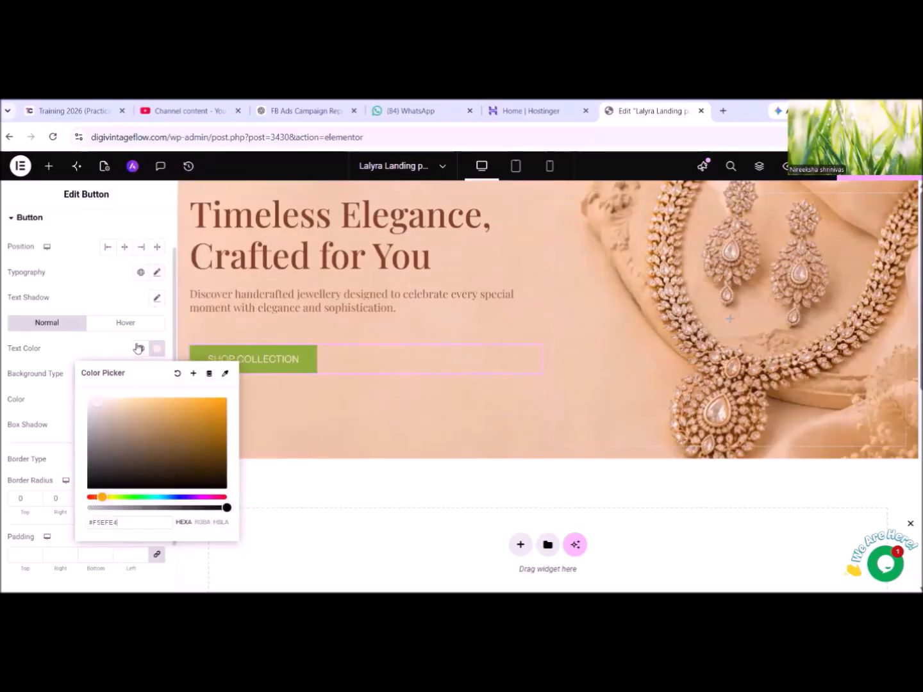
pyautogui.click(93, 352)
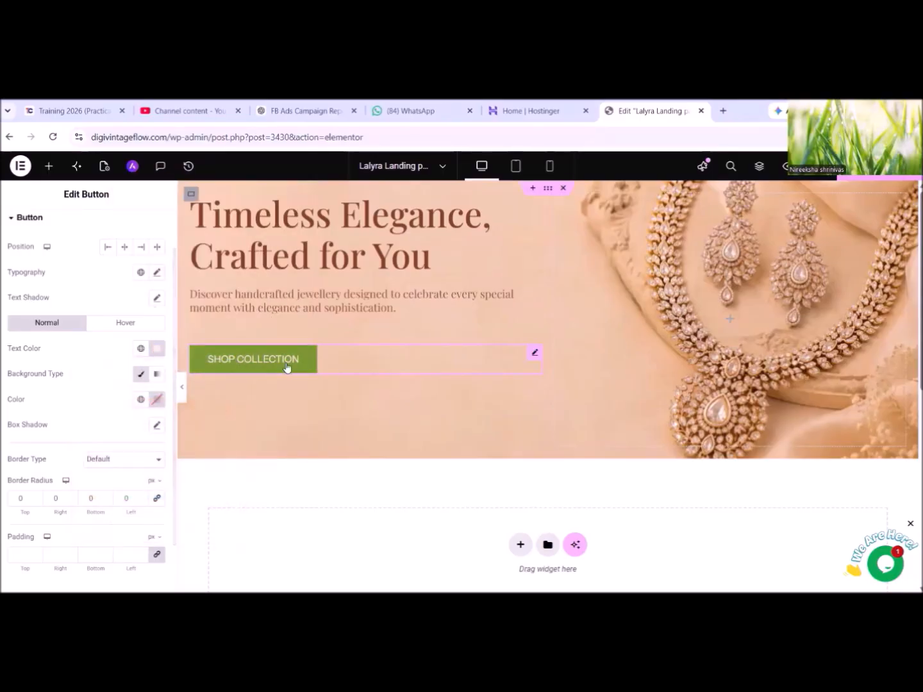
# Try to apply the copied color code #9E680DF7 as the button's background color.
pyautogui.click(156, 399)
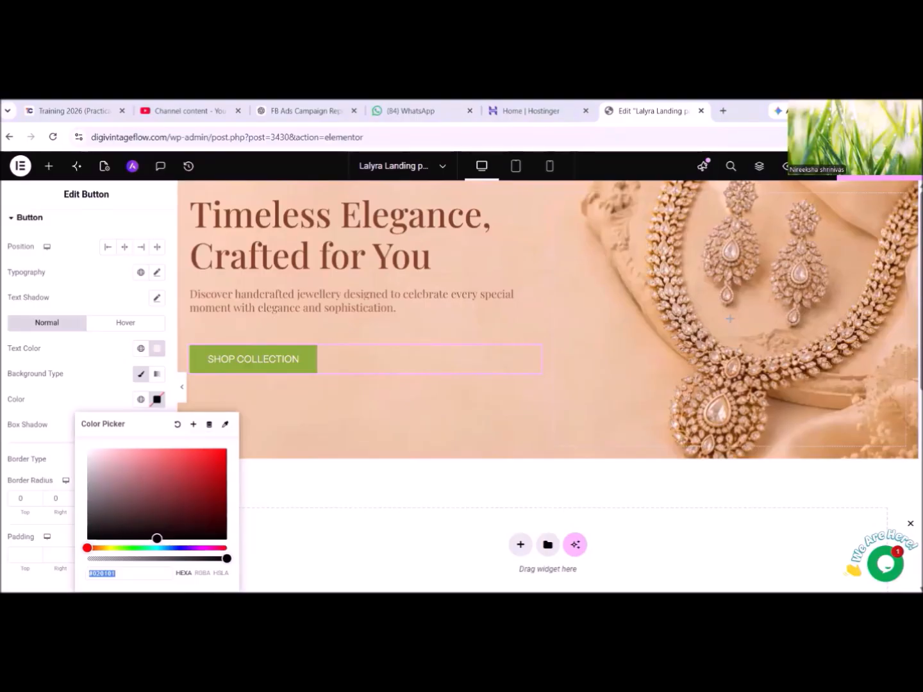
pyautogui.rightClick(105, 570)
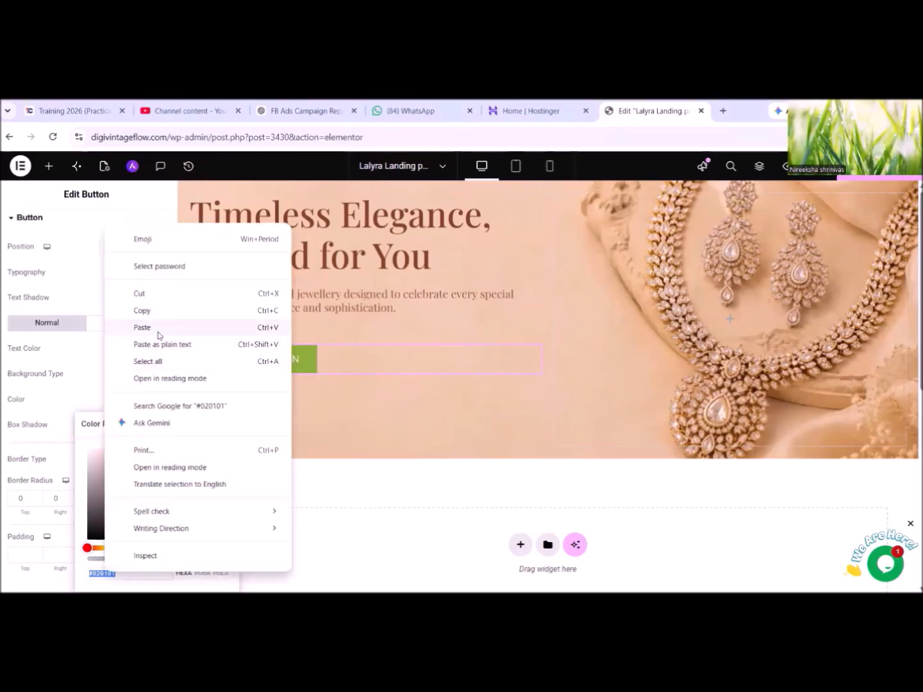
pyautogui.click(158, 325)
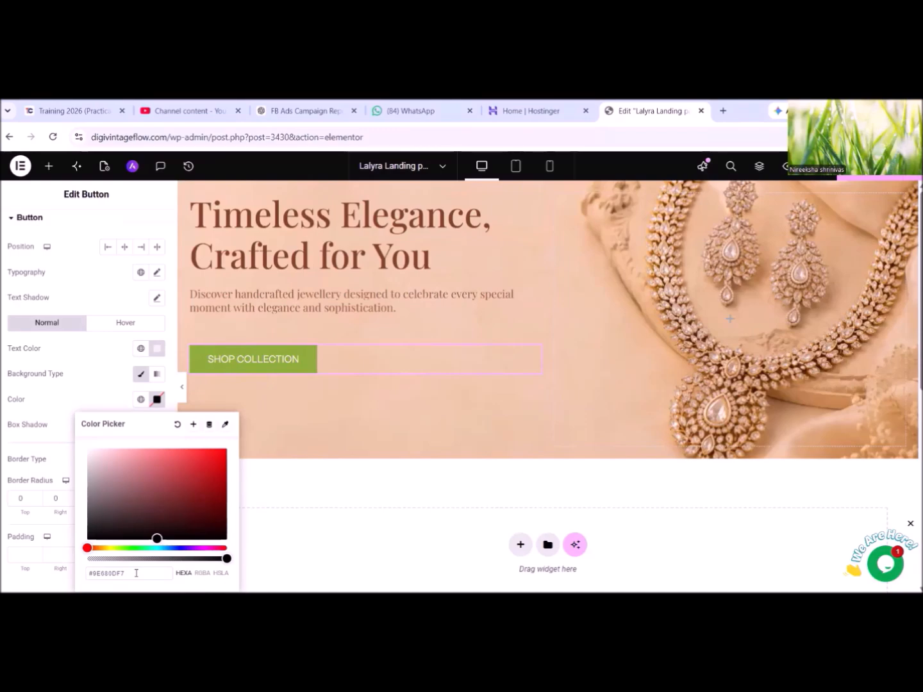
pyautogui.click(117, 386)
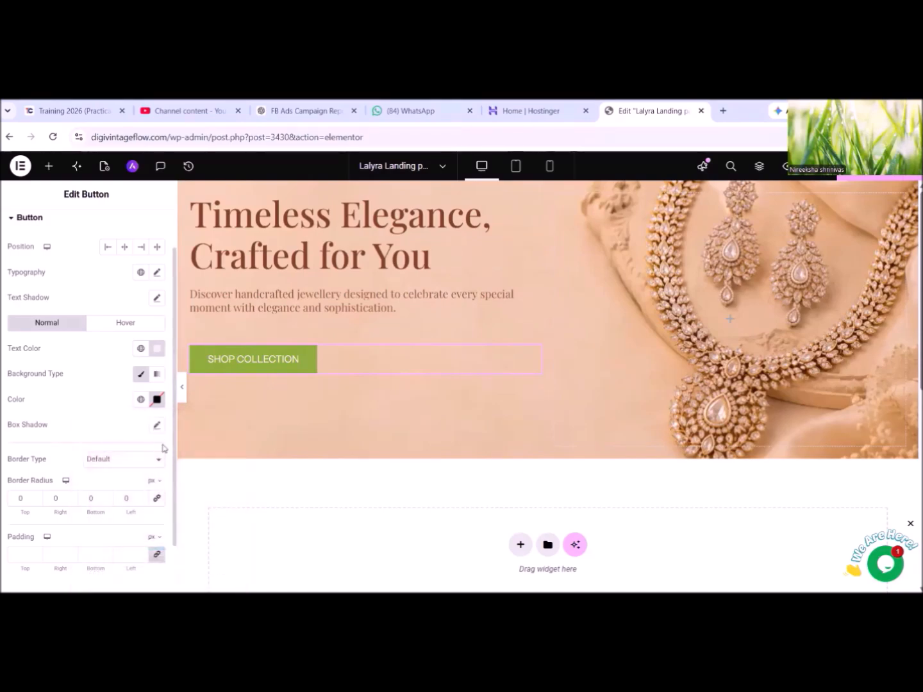
# Set the button's background color to the golden brown #9E680DF7.
pyautogui.scroll(-3, 231, 478)
pyautogui.scroll(3, 230, 477)
pyautogui.click(158, 400)
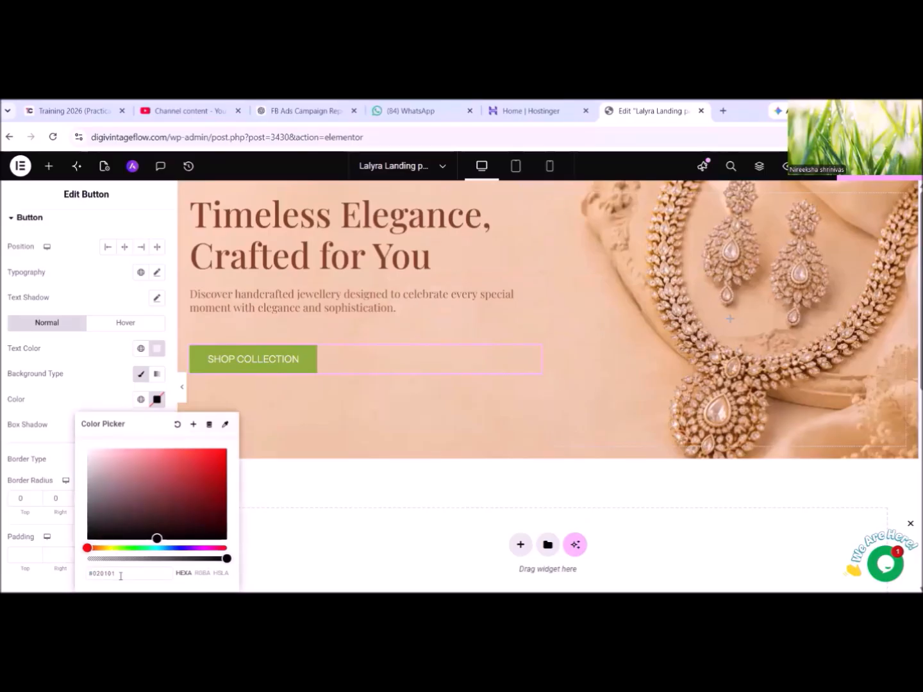
pyautogui.write('#9E680DF7')
pyautogui.press('Return')
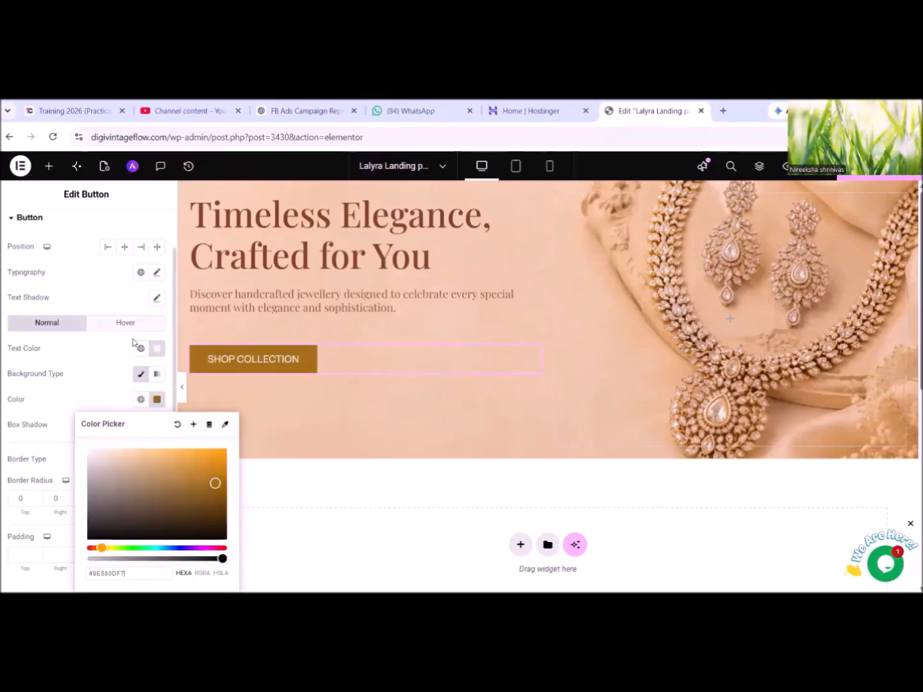
pyautogui.click(95, 368)
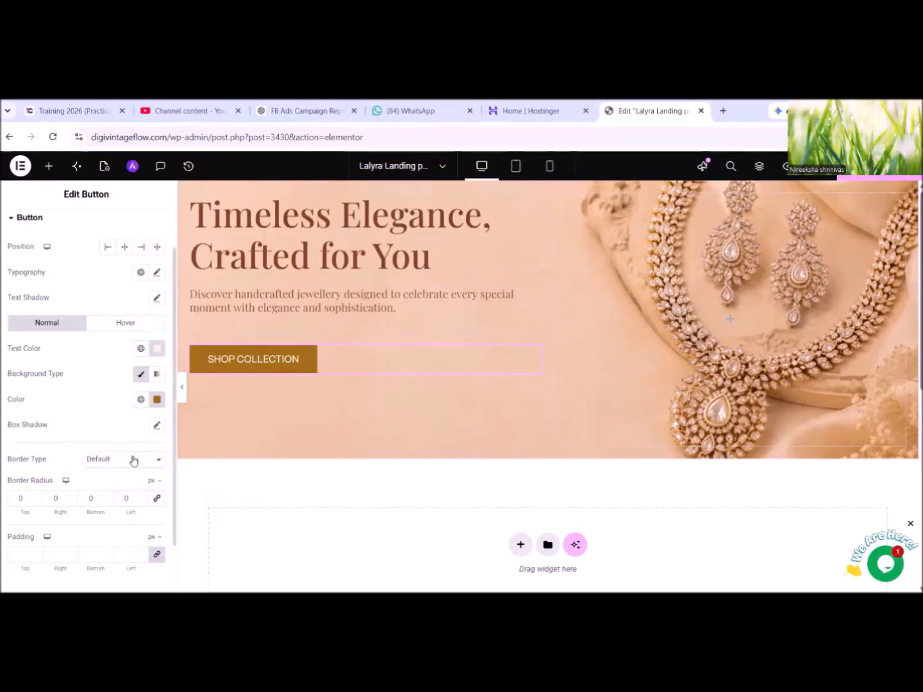
# Switch the button's background type to gradient and try to set its second color to #9E680DF7.
pyautogui.click(157, 377)
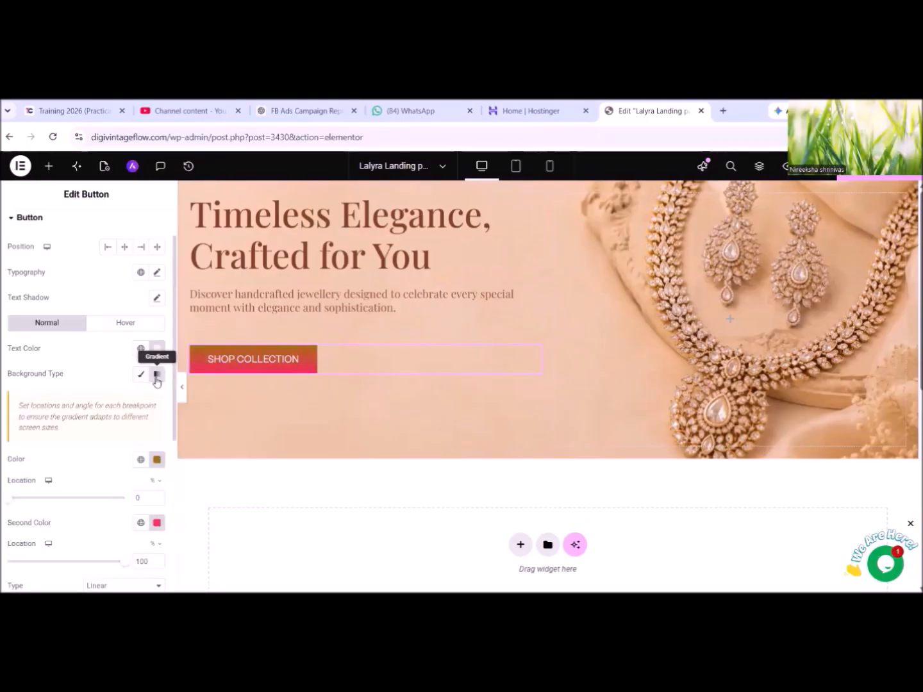
pyautogui.click(157, 523)
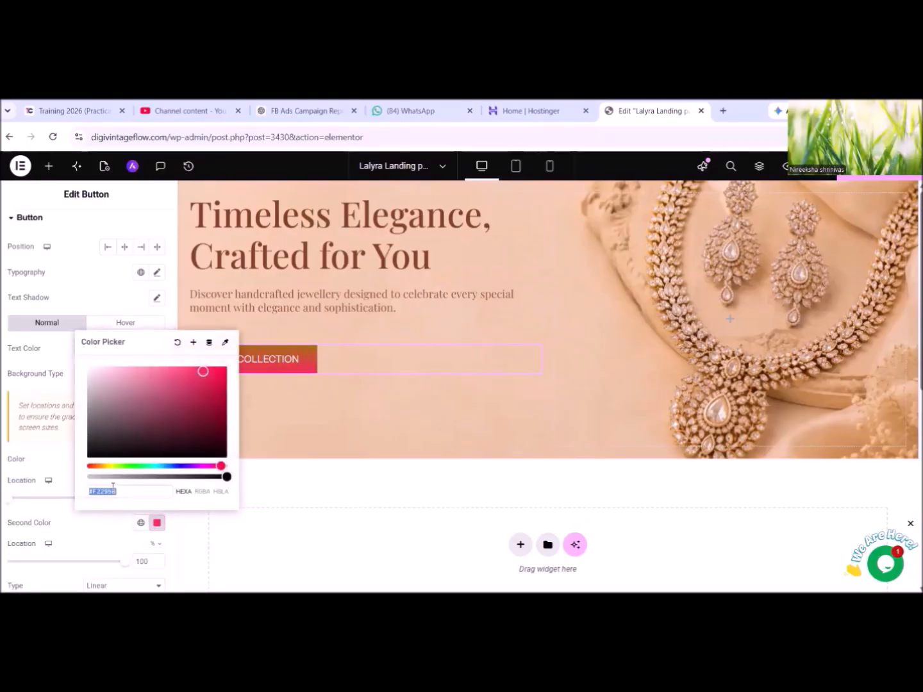
pyautogui.rightClick(112, 489)
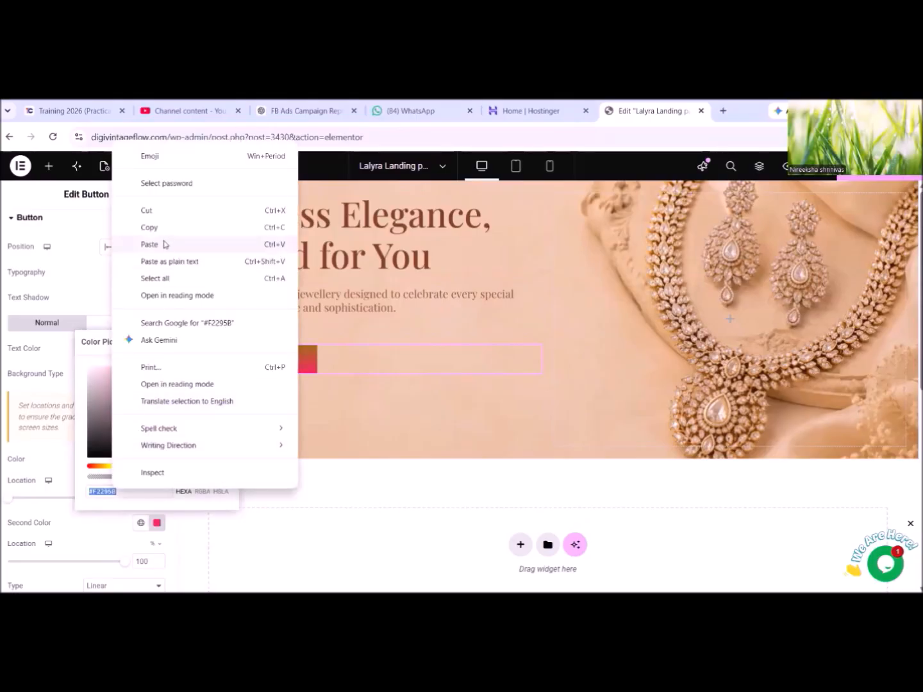
pyautogui.click(165, 244)
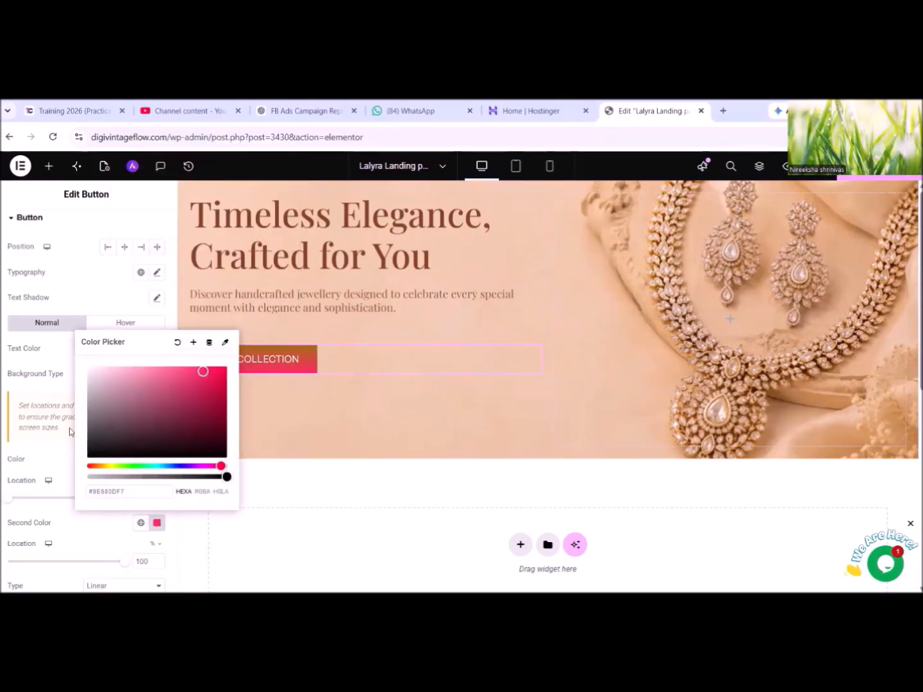
pyautogui.click(72, 421)
# Copy the color code #9E680DF7 from the button gradient's first color.
pyautogui.click(157, 458)
pyautogui.hotkey('ctrl', 'c')
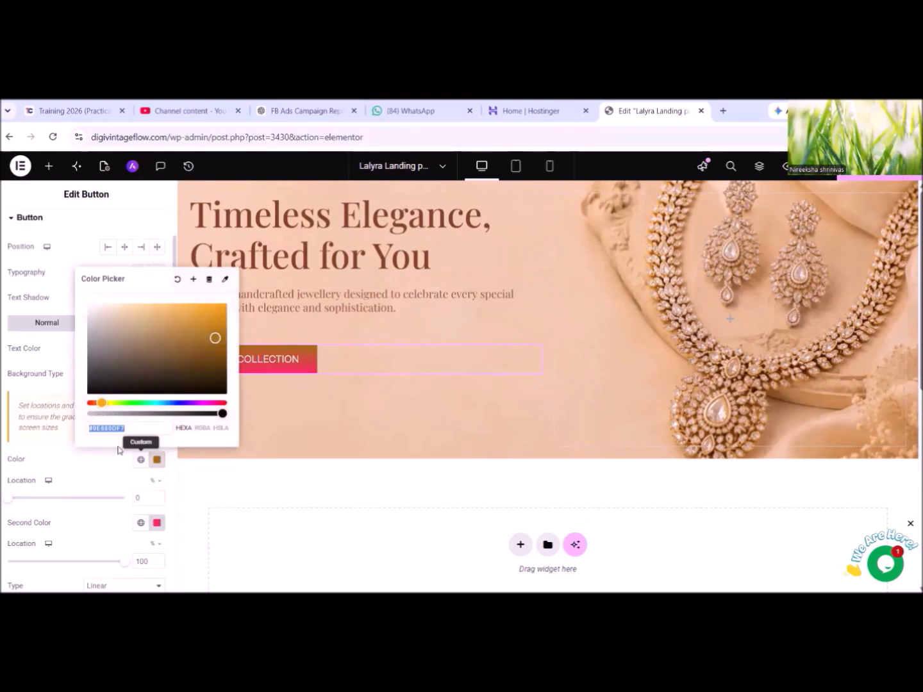
pyautogui.rightClick(129, 428)
pyautogui.click(134, 350)
pyautogui.click(93, 468)
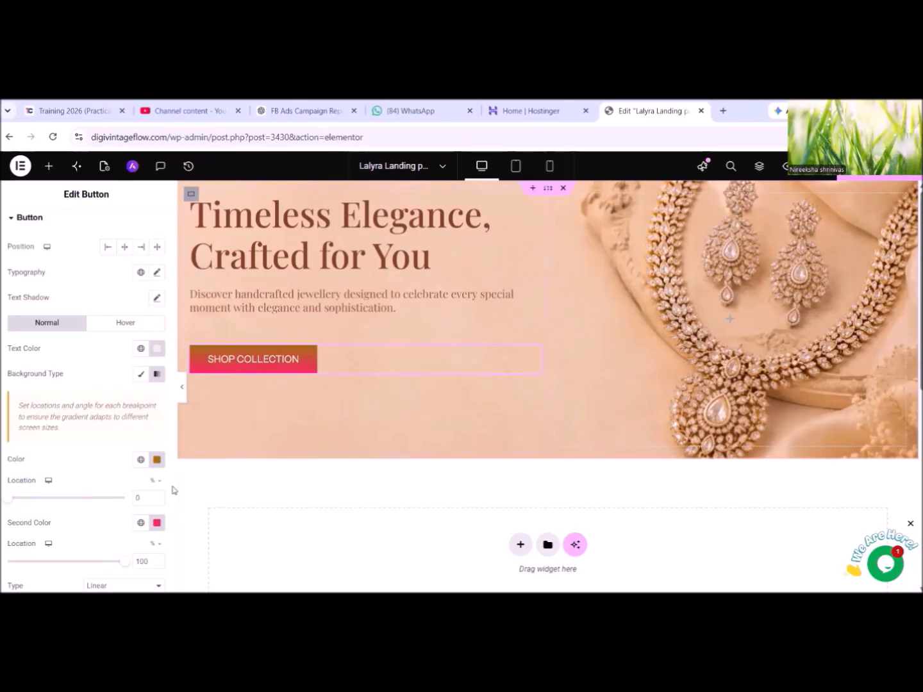
# Lower the opacity of the button gradient's second color to get the semi-transparent pink #F2295B96.
pyautogui.click(156, 523)
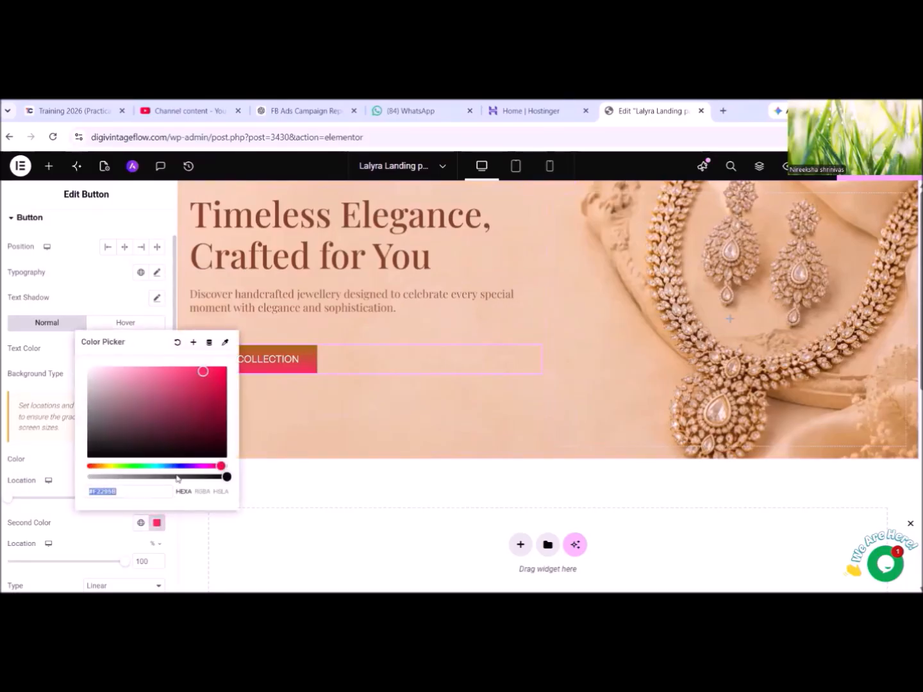
pyautogui.moveTo(227, 477); pyautogui.dragTo(172, 476)
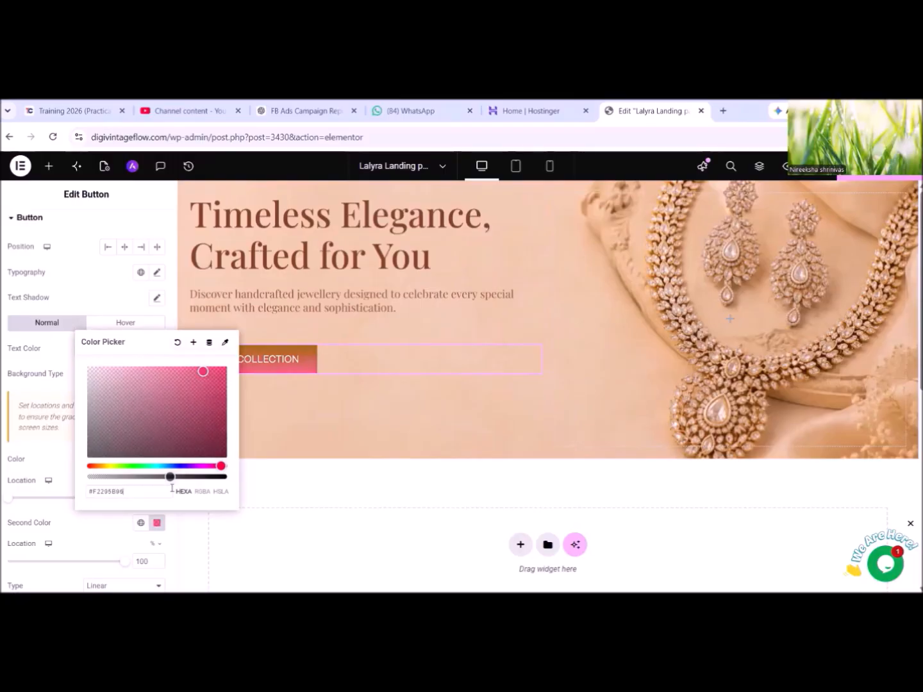
pyautogui.click(105, 293)
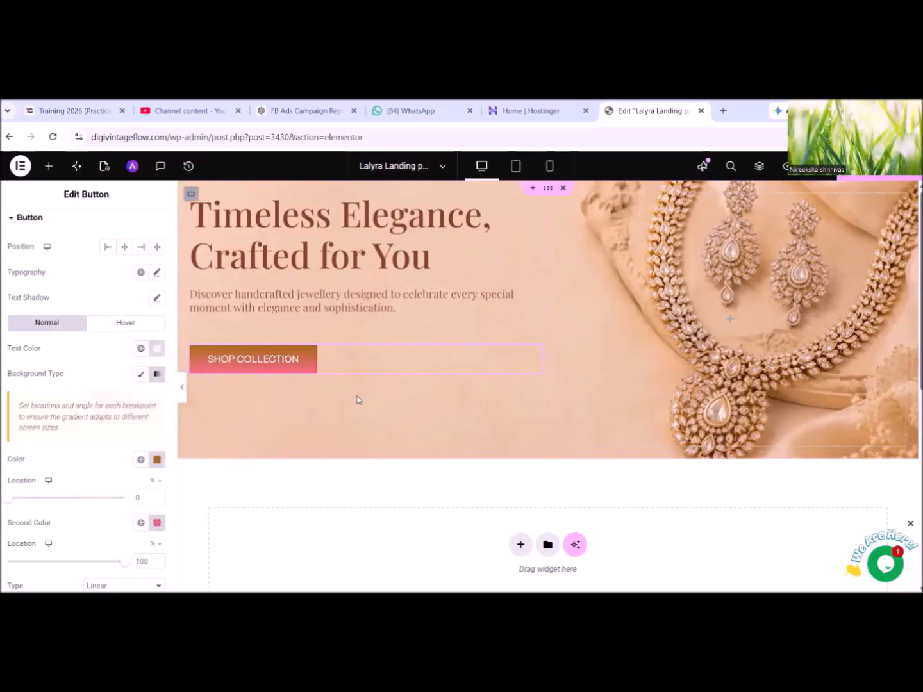
pyautogui.scroll(-3, 355, 398)
pyautogui.scroll(3, 357, 467)
pyautogui.scroll(-1, 385, 459)
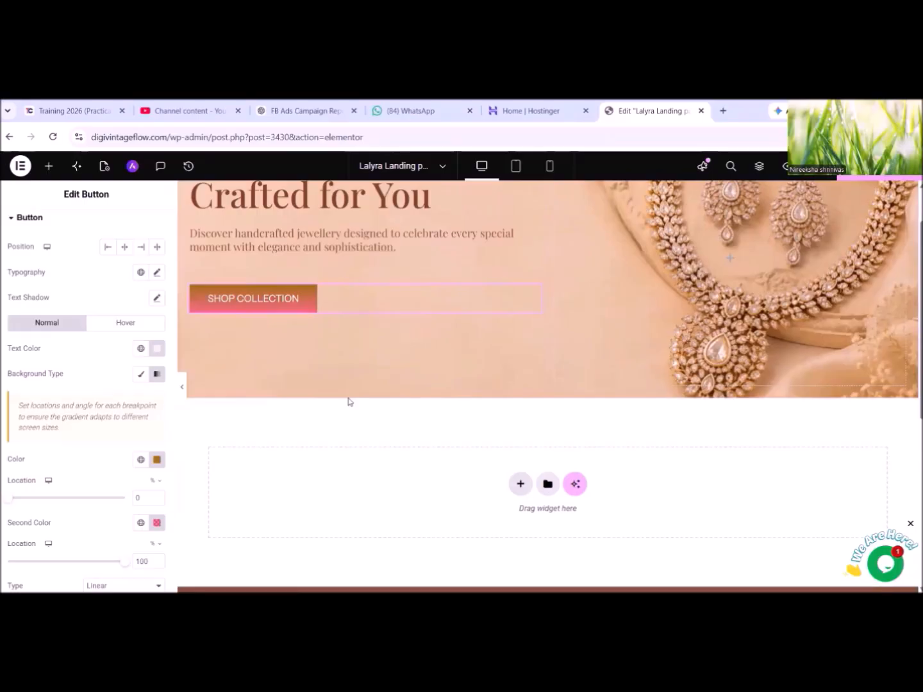
pyautogui.scroll(1, 349, 402)
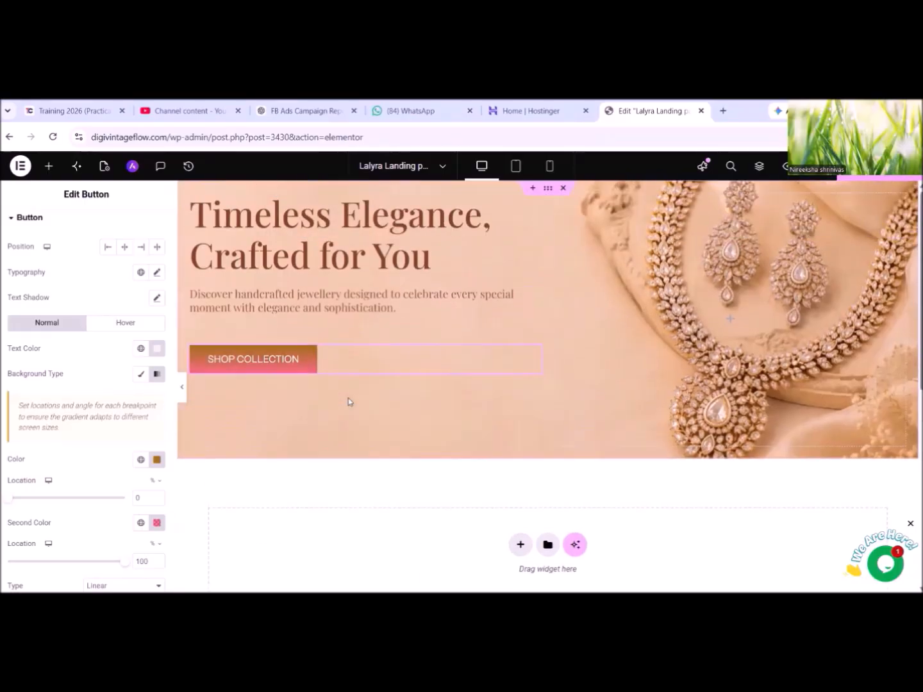
# Center the hero container's items by setting both Justify Content and Align Items to center.
pyautogui.click(550, 191)
pyautogui.scroll(-3, 48, 290)
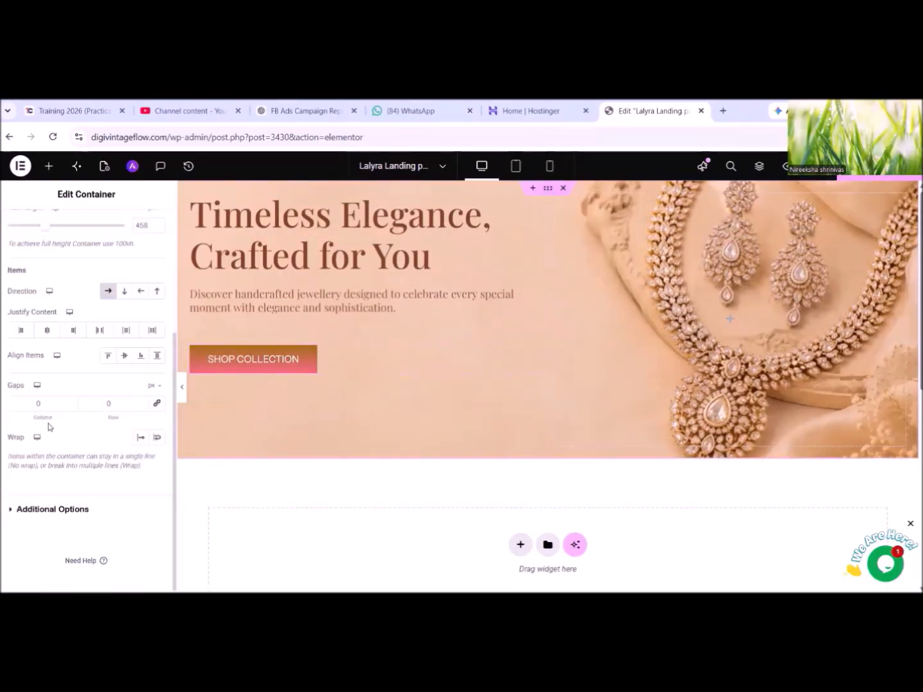
pyautogui.click(43, 331)
pyautogui.click(123, 355)
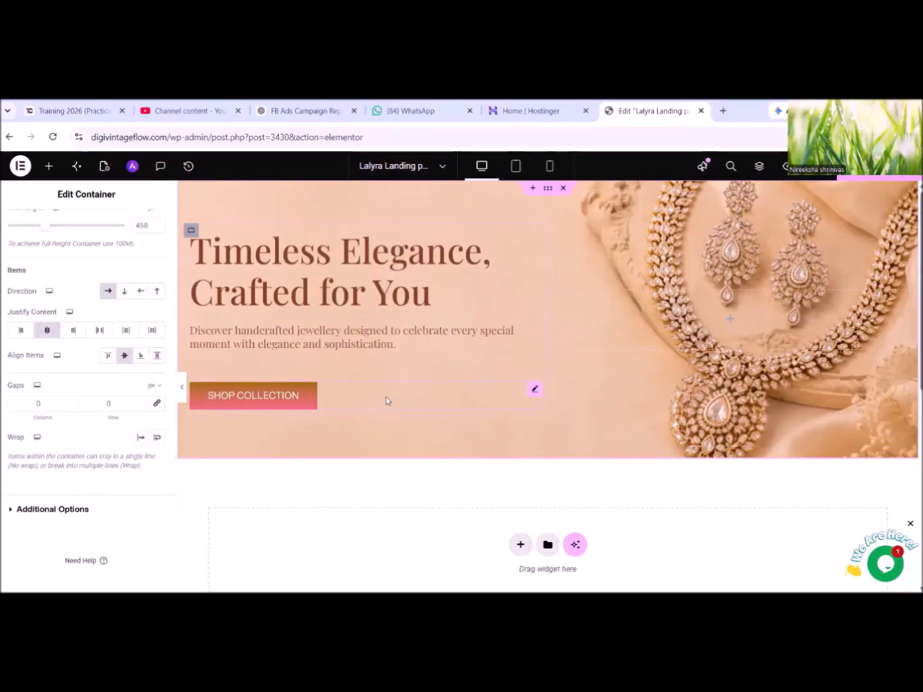
pyautogui.scroll(3, 58, 275)
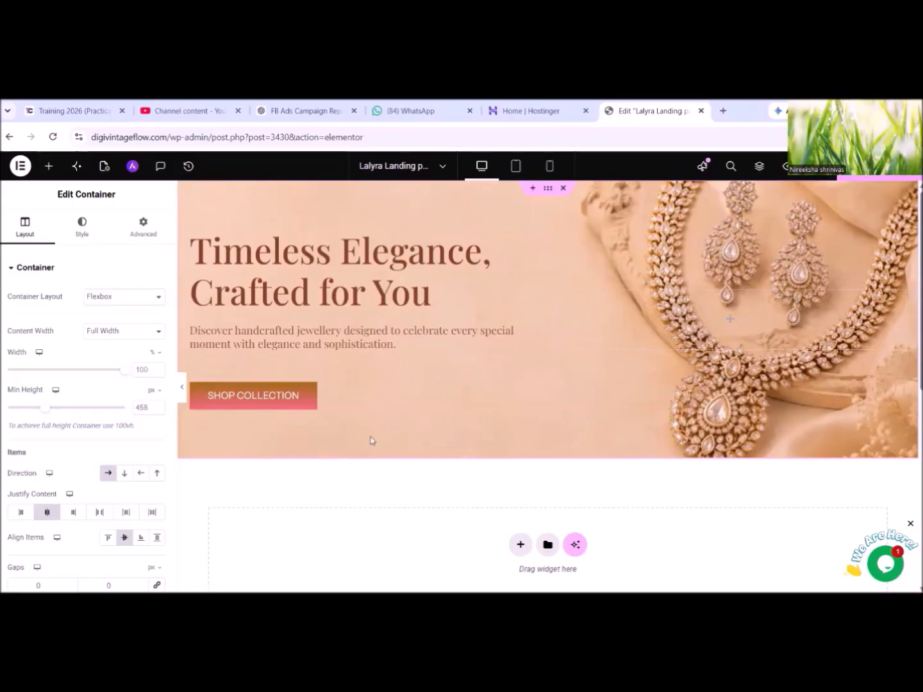
# Lower the opacity of the Shop Collection button gradient's second color to about 40%.
pyautogui.click(291, 395)
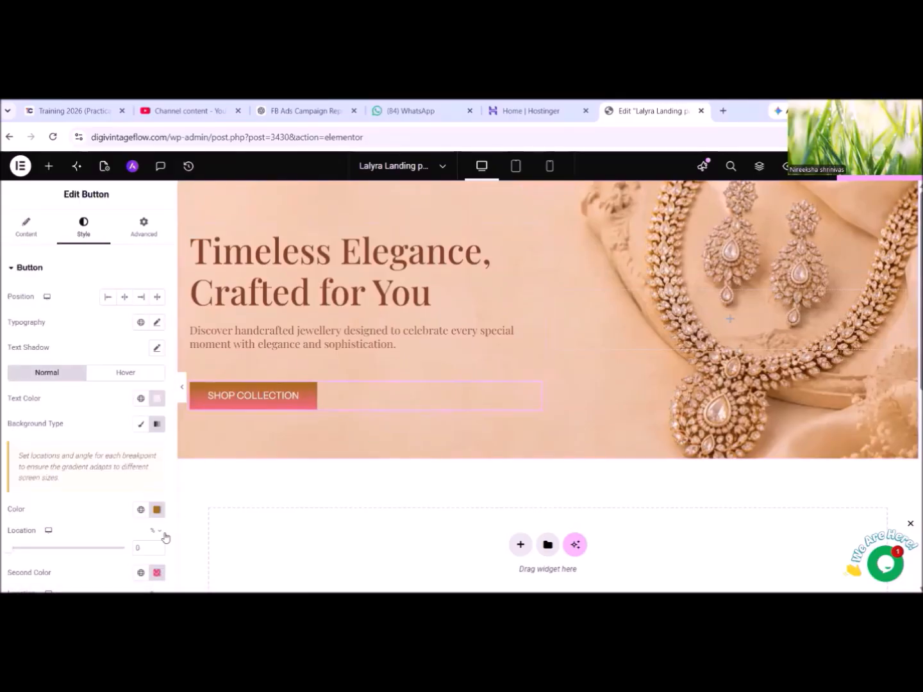
pyautogui.scroll(-1, 165, 536)
pyautogui.click(156, 512)
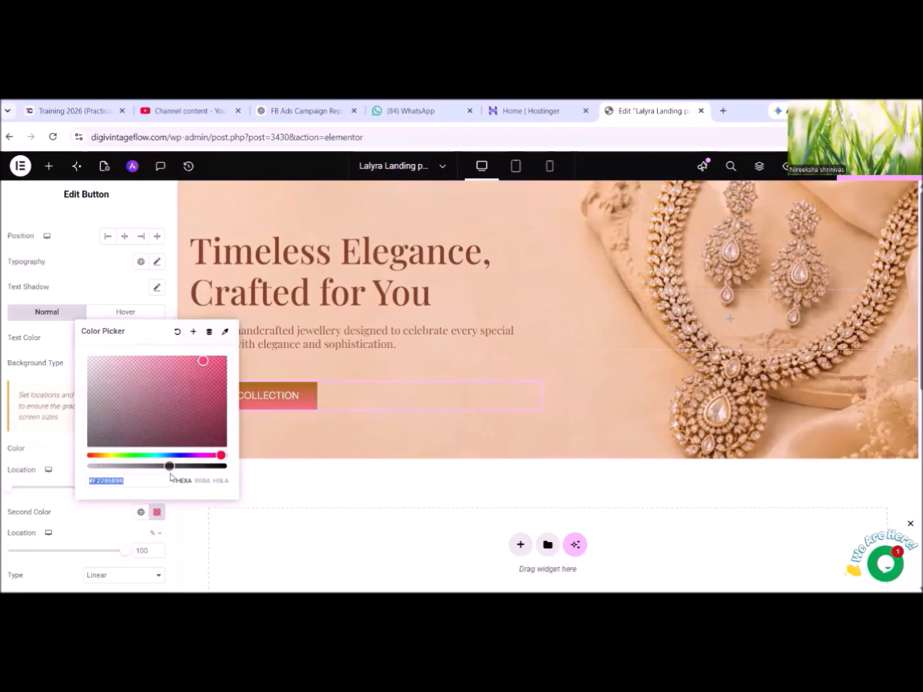
pyautogui.moveTo(170, 466); pyautogui.dragTo(148, 465)
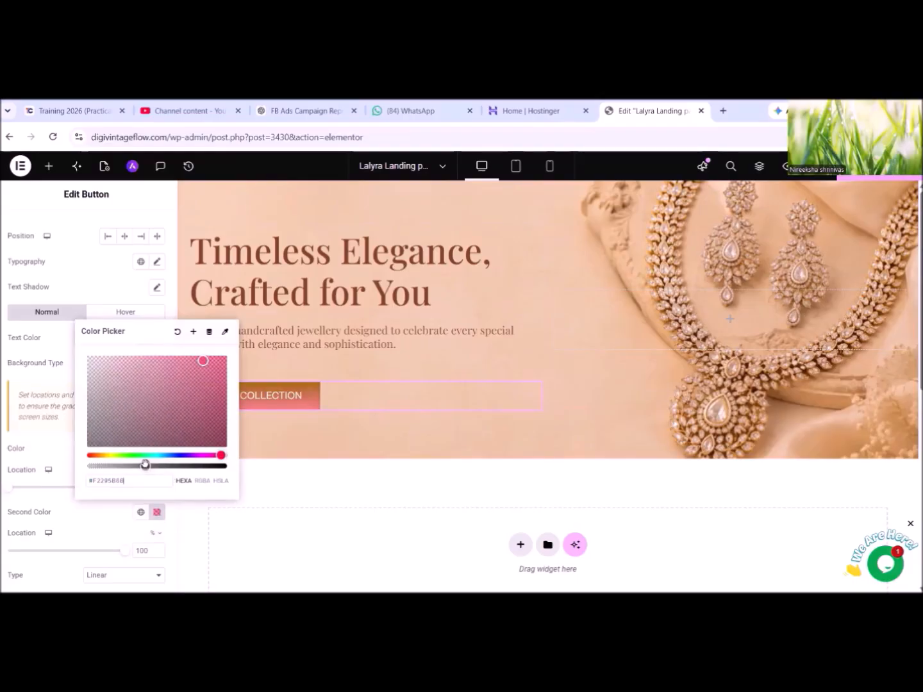
pyautogui.click(106, 288)
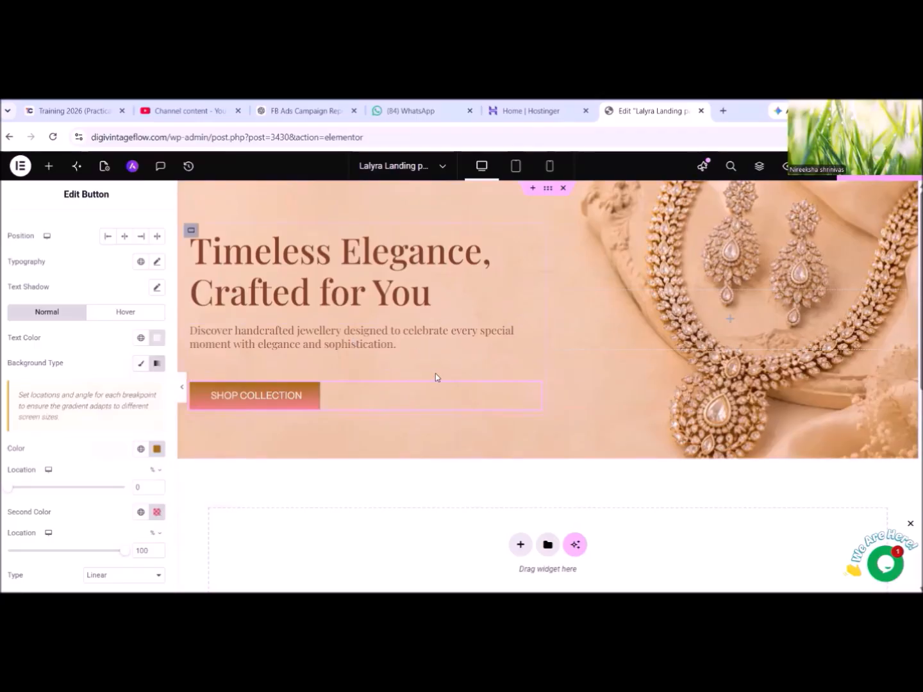
# Add a new single-column flexbox container directly below the hero section.
pyautogui.scroll(-2, 457, 493)
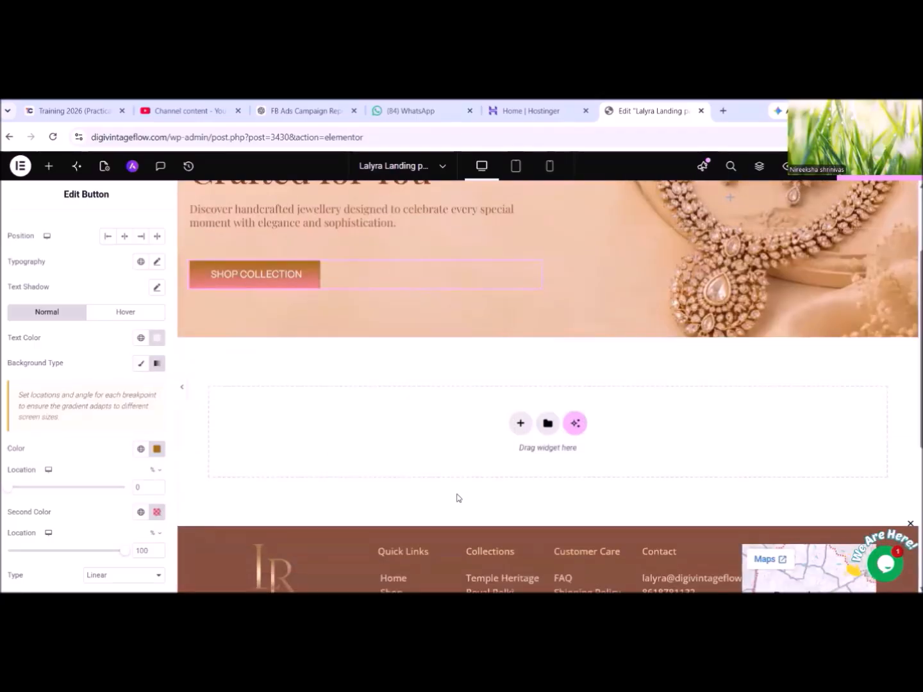
pyautogui.click(513, 428)
pyautogui.click(499, 465)
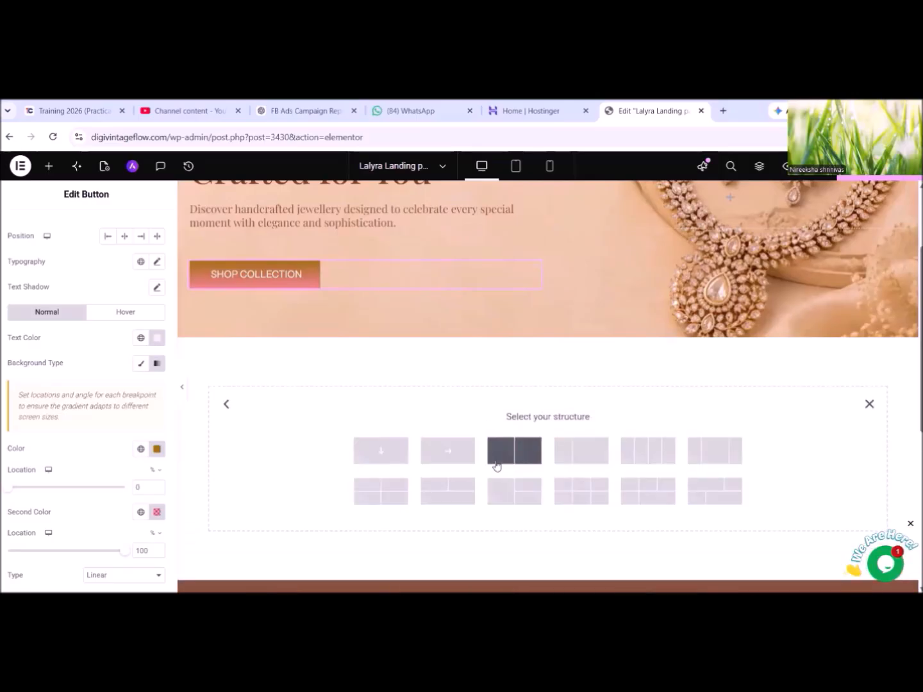
pyautogui.click(394, 459)
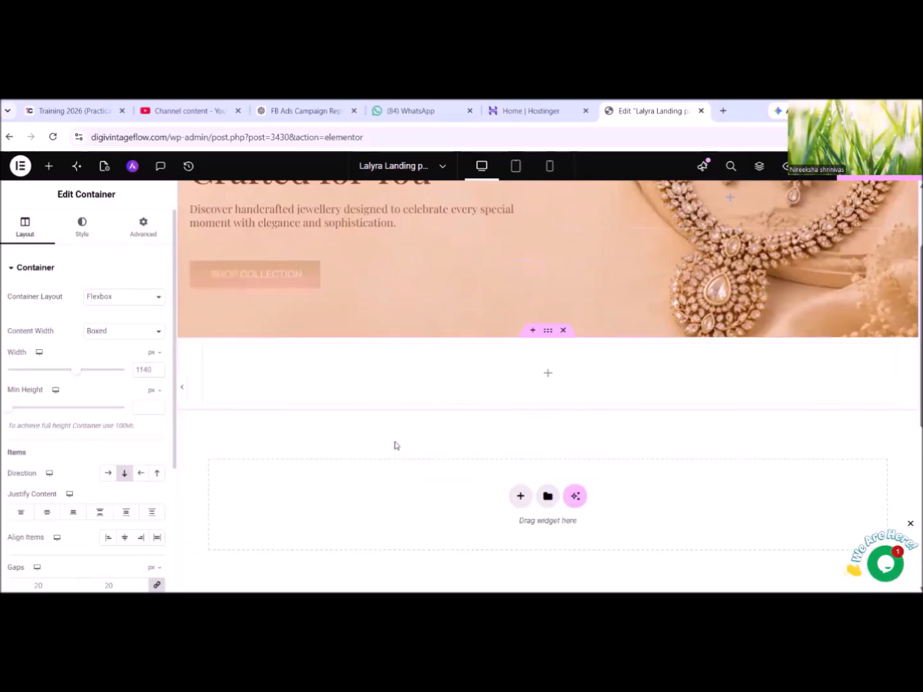
pyautogui.scroll(1, 569, 388)
pyautogui.scroll(1, 569, 388)
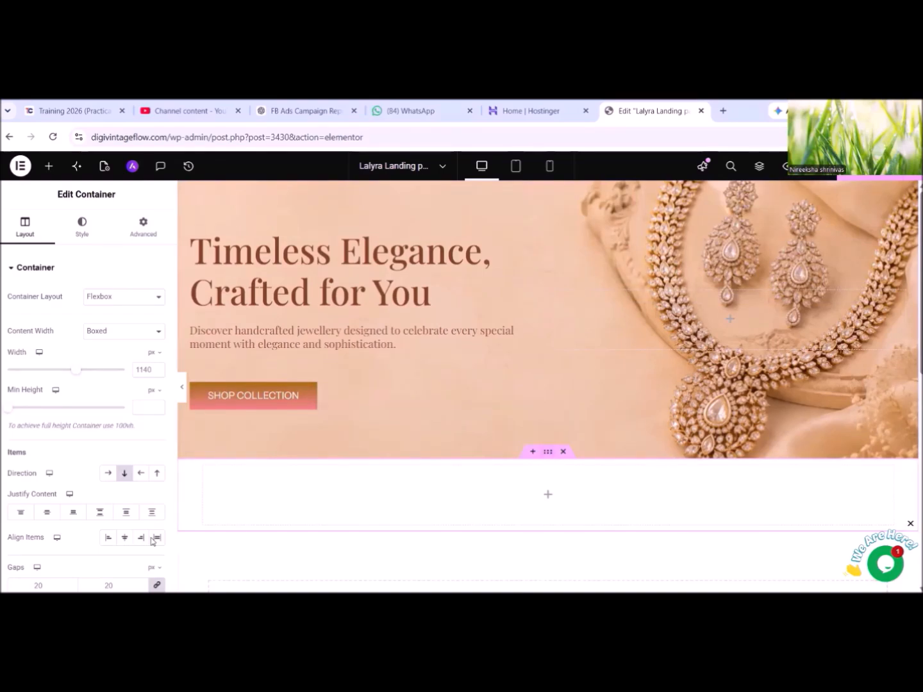
# Insert a Grid into the new container and set it to 4 columns and 1 row.
pyautogui.click(48, 166)
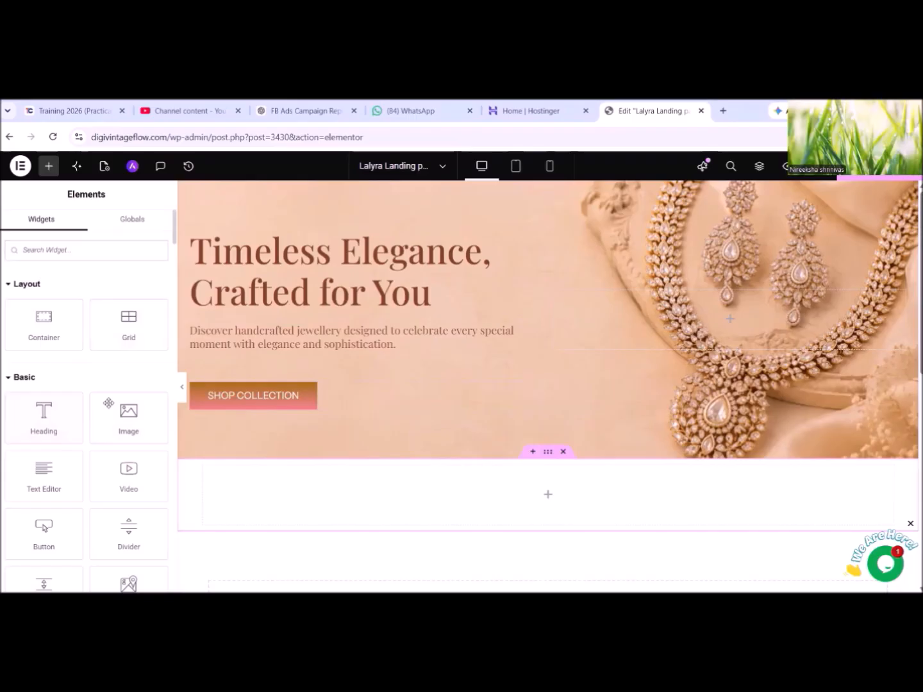
pyautogui.click(130, 325)
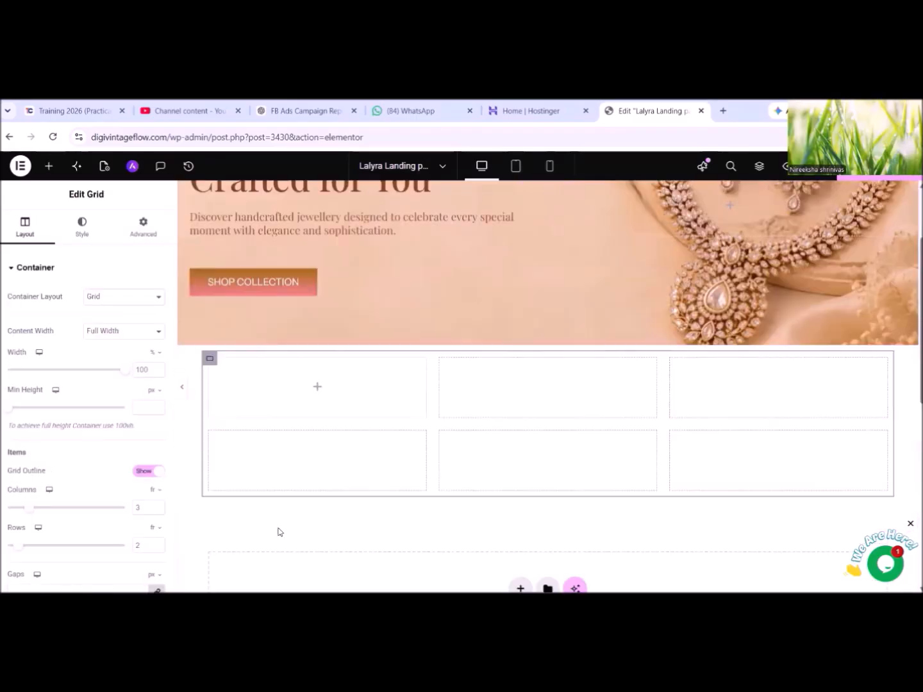
pyautogui.click(157, 505)
pyautogui.click(157, 549)
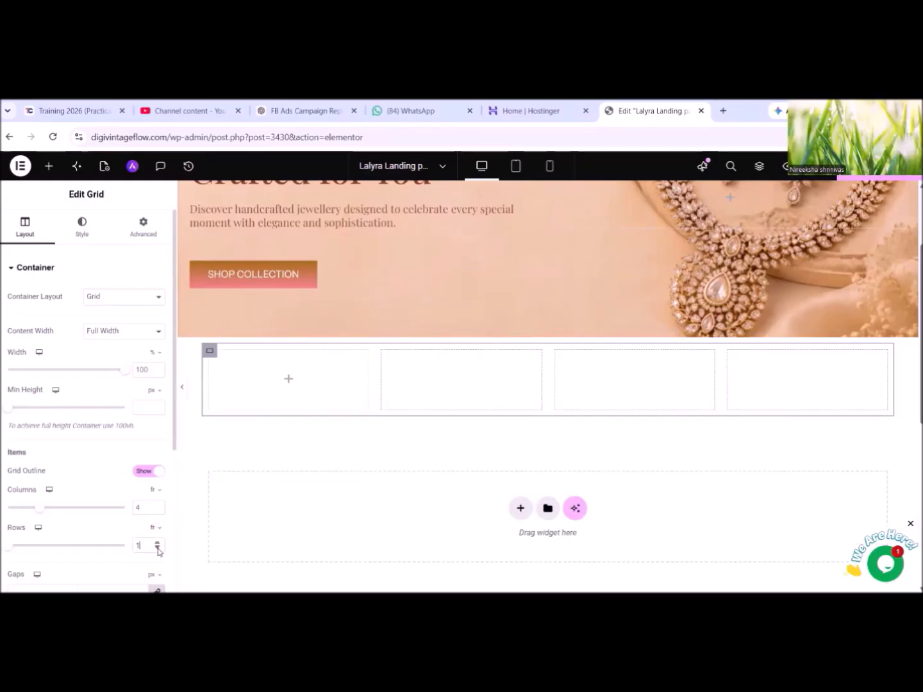
# Place a container in the grid's first cell and add an Image widget inside it.
pyautogui.click(49, 166)
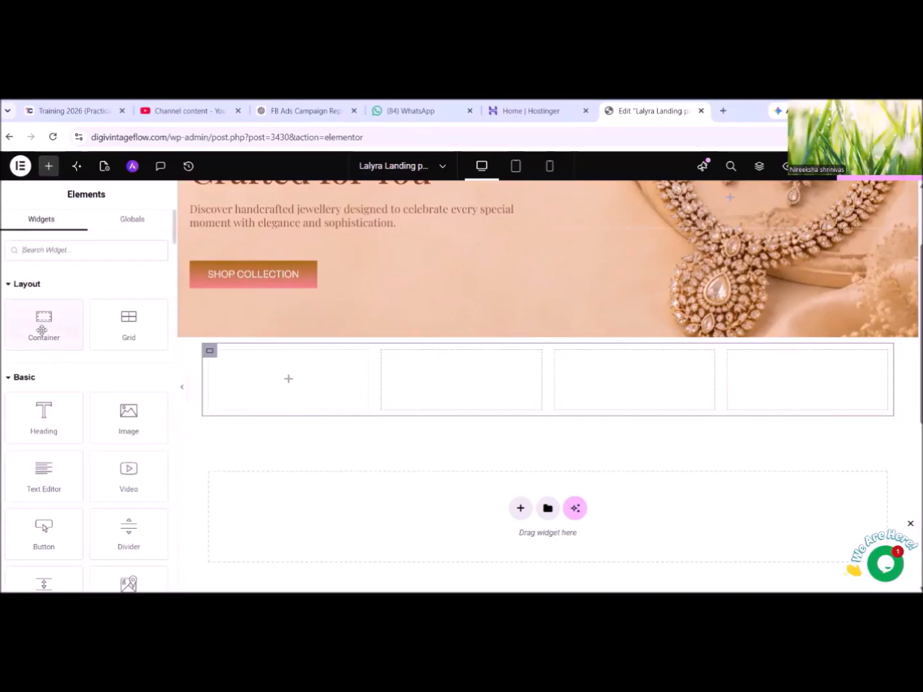
pyautogui.moveTo(43, 328); pyautogui.dragTo(289, 402)
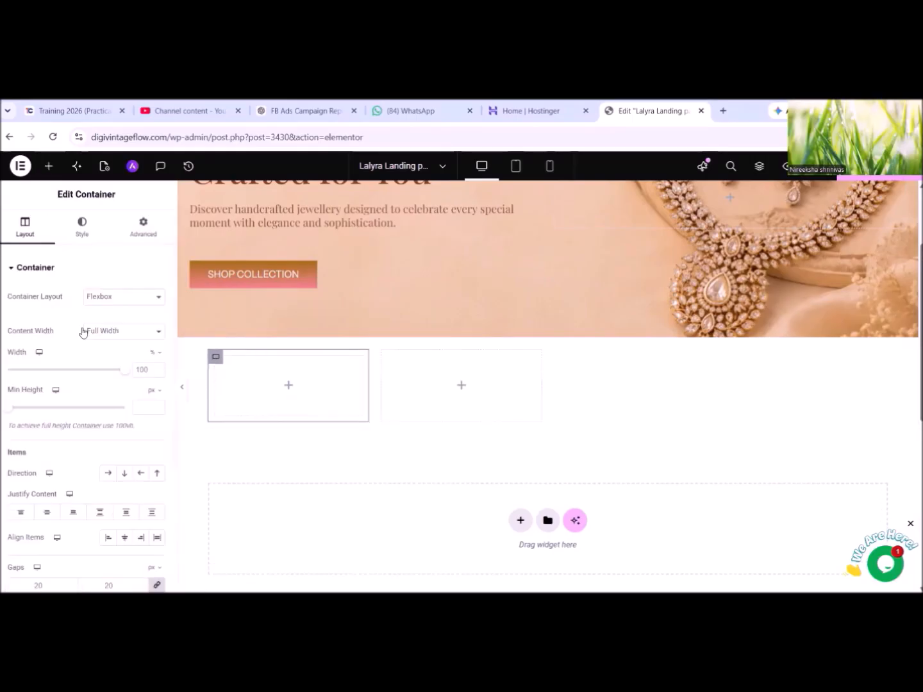
pyautogui.click(48, 166)
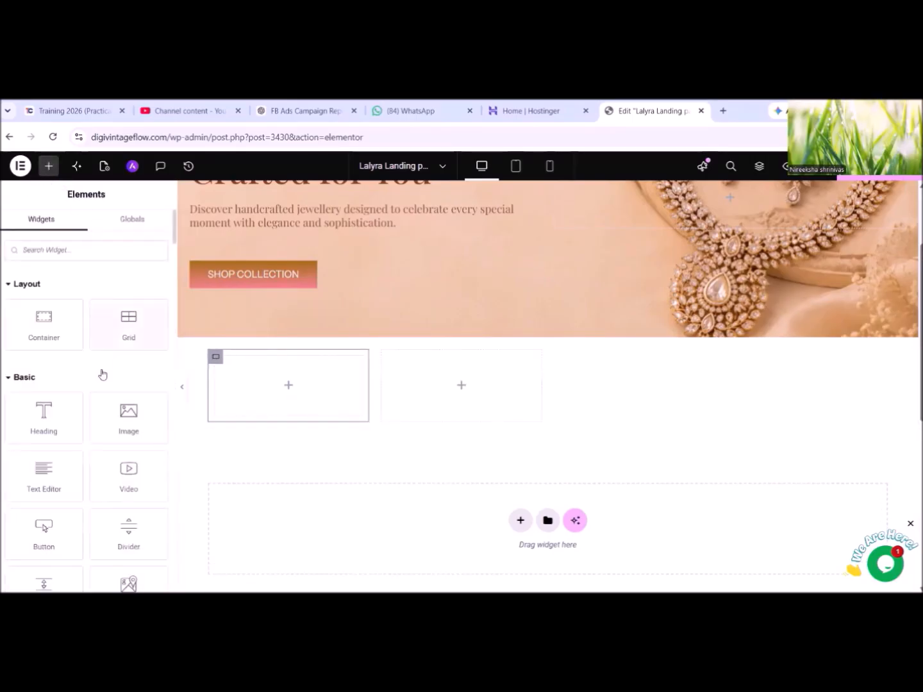
pyautogui.moveTo(111, 428); pyautogui.dragTo(251, 381)
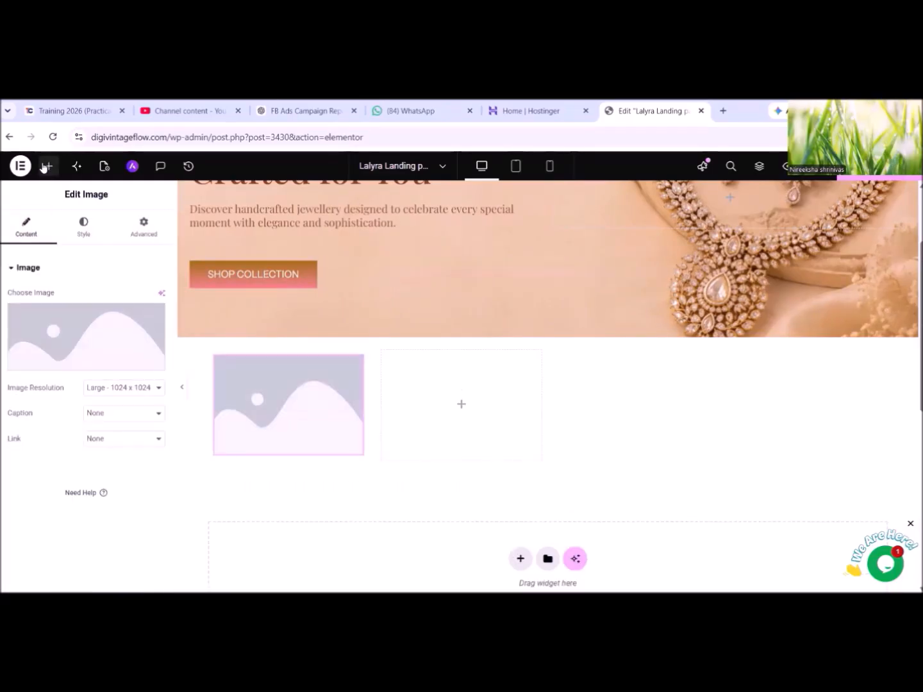
# Add a Heading widget below the image in the first grid cell, followed by a Divider widget.
pyautogui.click(49, 166)
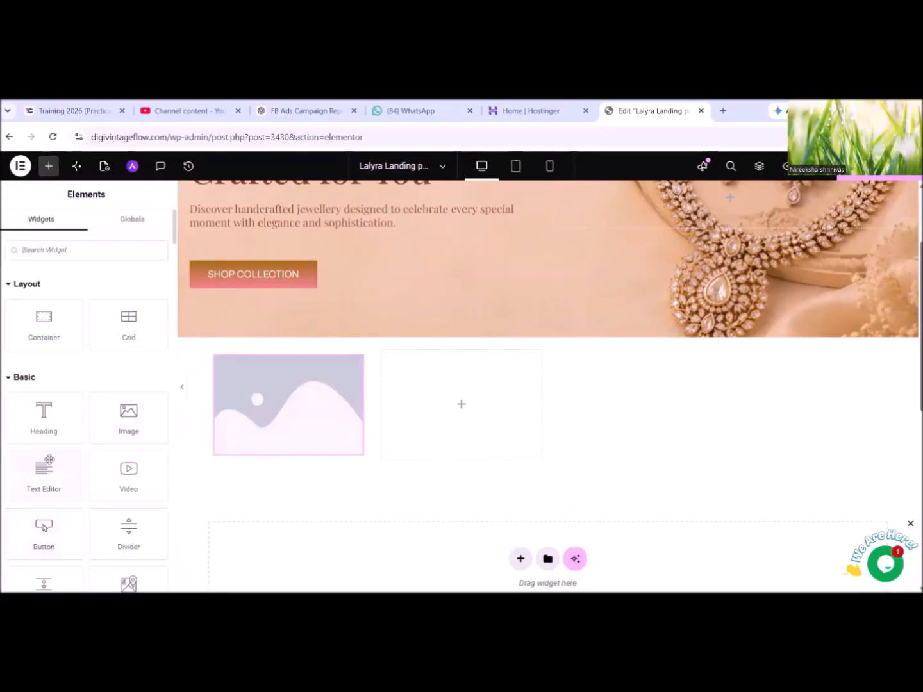
pyautogui.moveTo(30, 425); pyautogui.dragTo(290, 468)
pyautogui.click(49, 166)
pyautogui.scroll(-1, 107, 352)
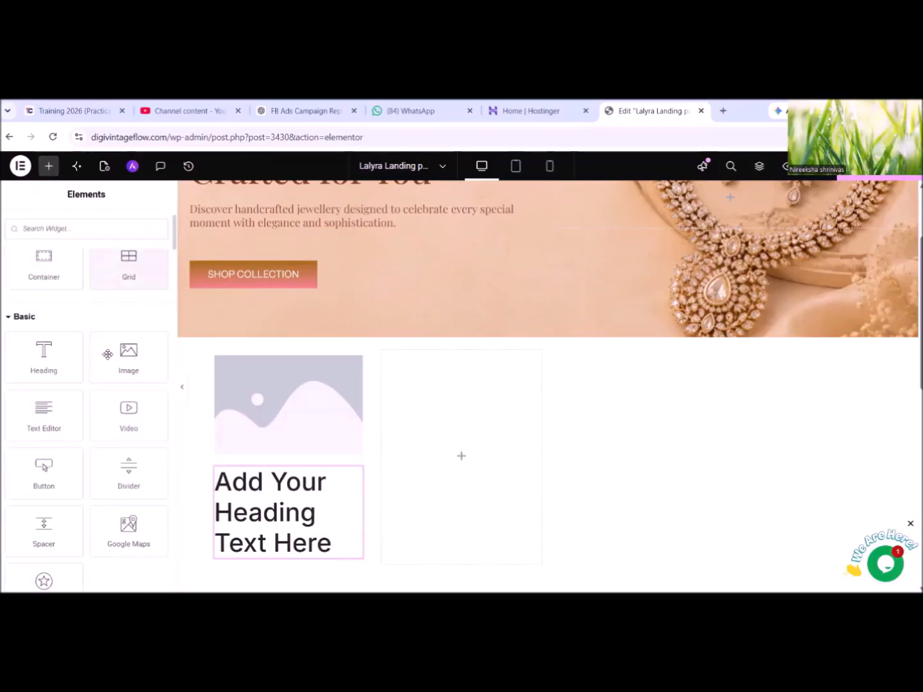
pyautogui.moveTo(138, 472); pyautogui.dragTo(291, 557)
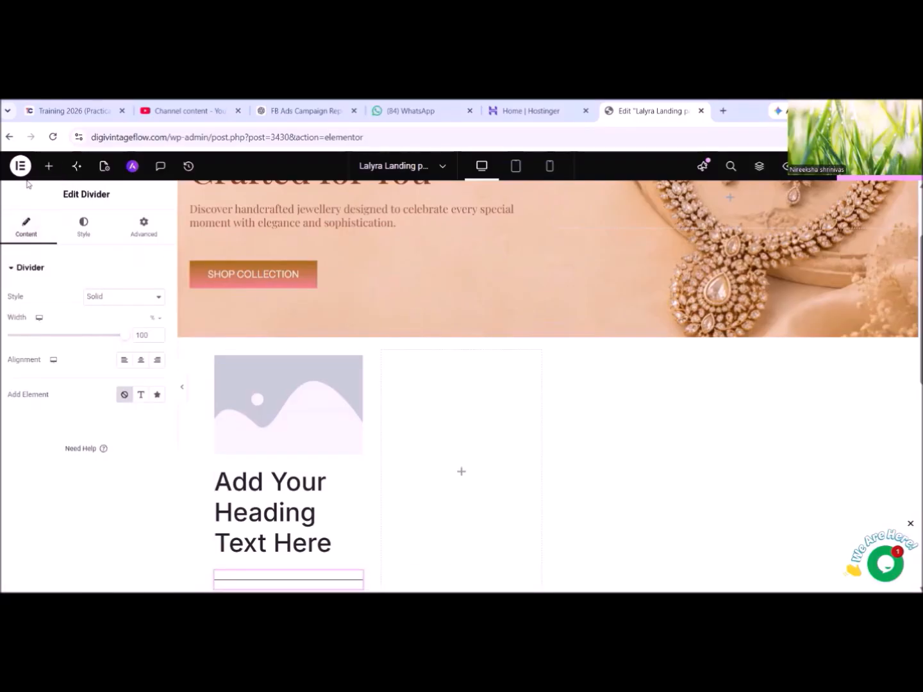
# Add a Button widget below the divider in the first grid cell.
pyautogui.click(49, 166)
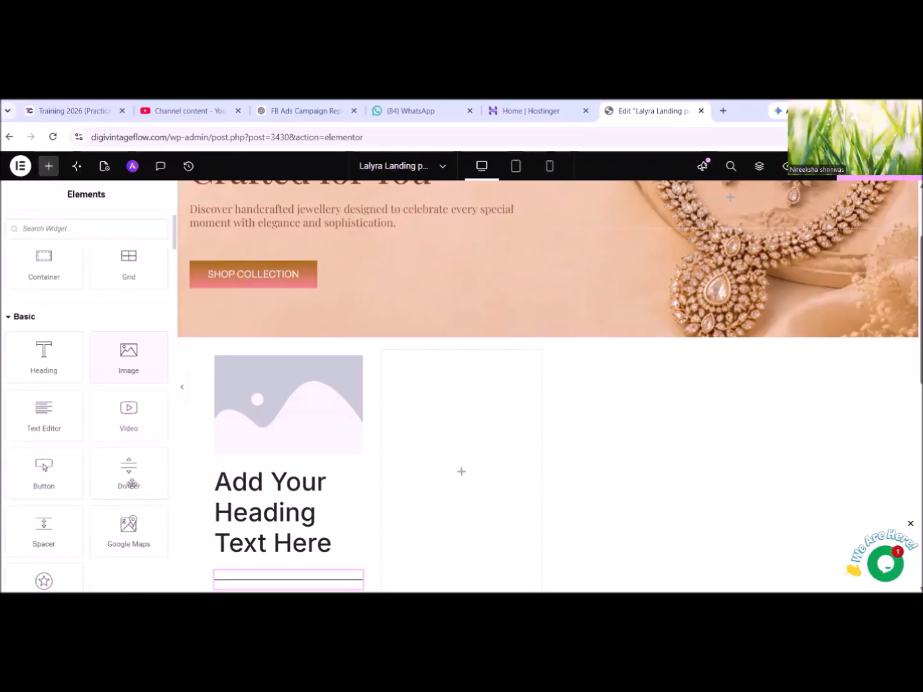
pyautogui.scroll(-1, 213, 355)
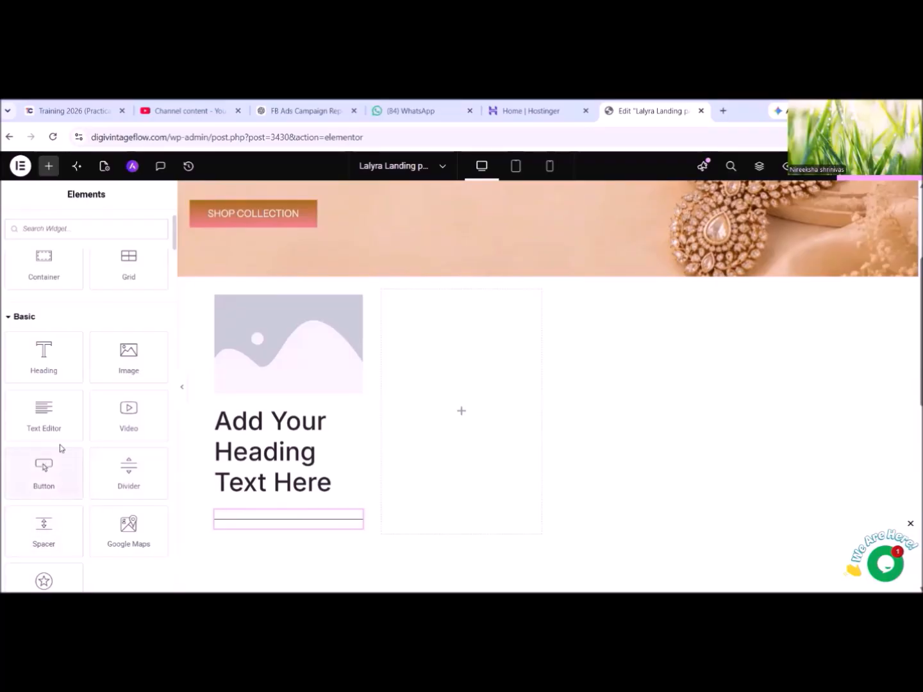
pyautogui.scroll(-1, 52, 456)
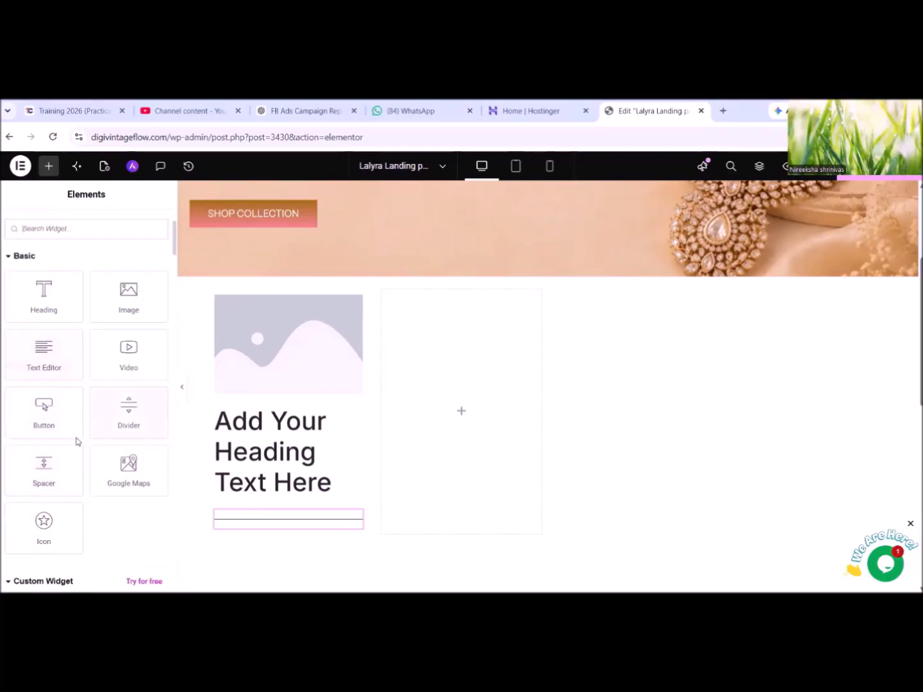
pyautogui.moveTo(46, 411); pyautogui.dragTo(285, 532)
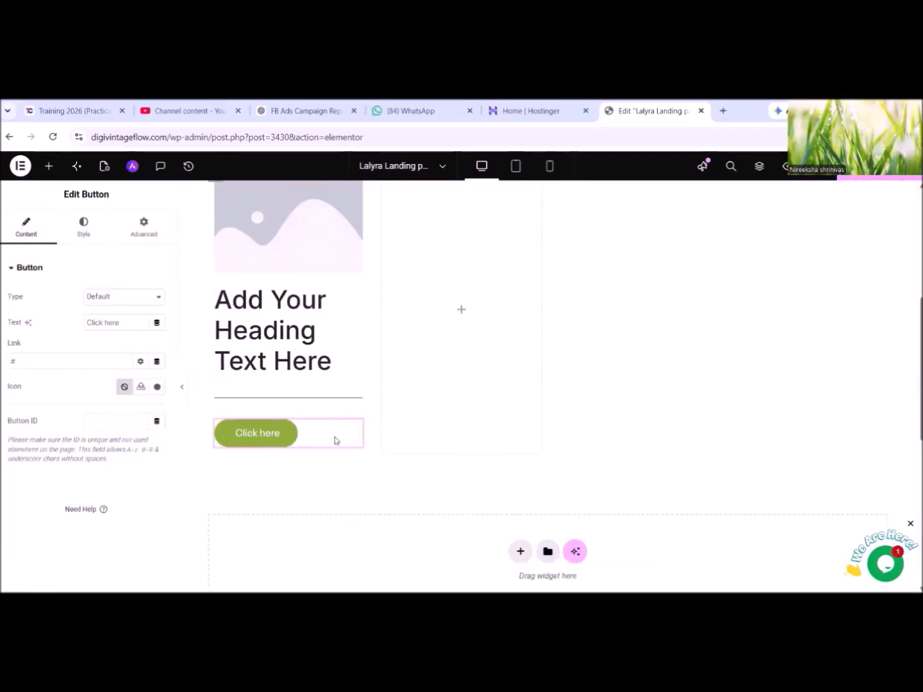
# Set the card image's resolution to Full and choose Divine-Lakshmi-Temple-Necklace-1.webp from the media library.
pyautogui.scroll(1, 336, 441)
pyautogui.click(245, 296)
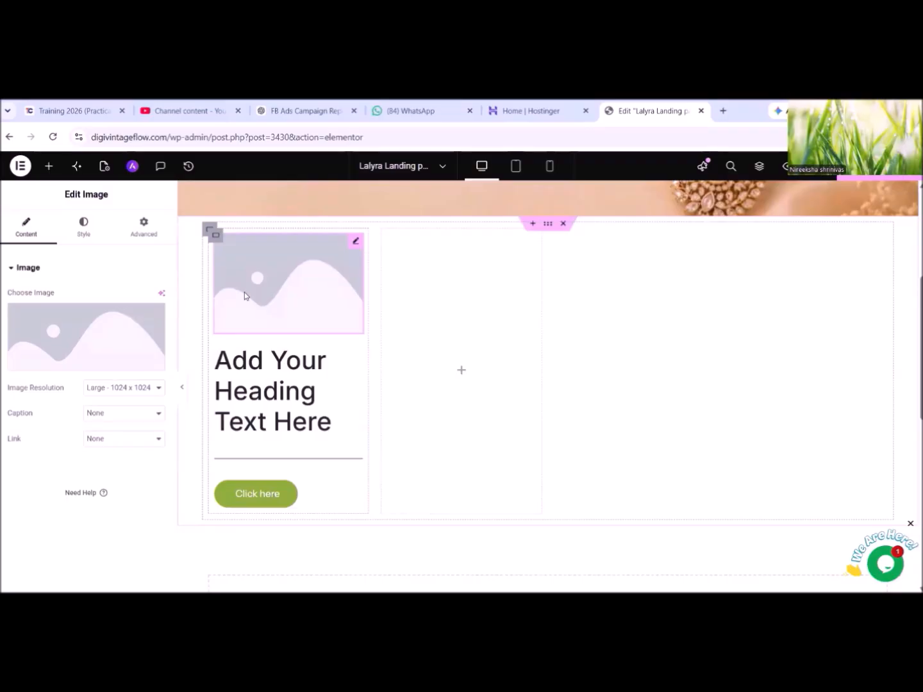
pyautogui.click(118, 387)
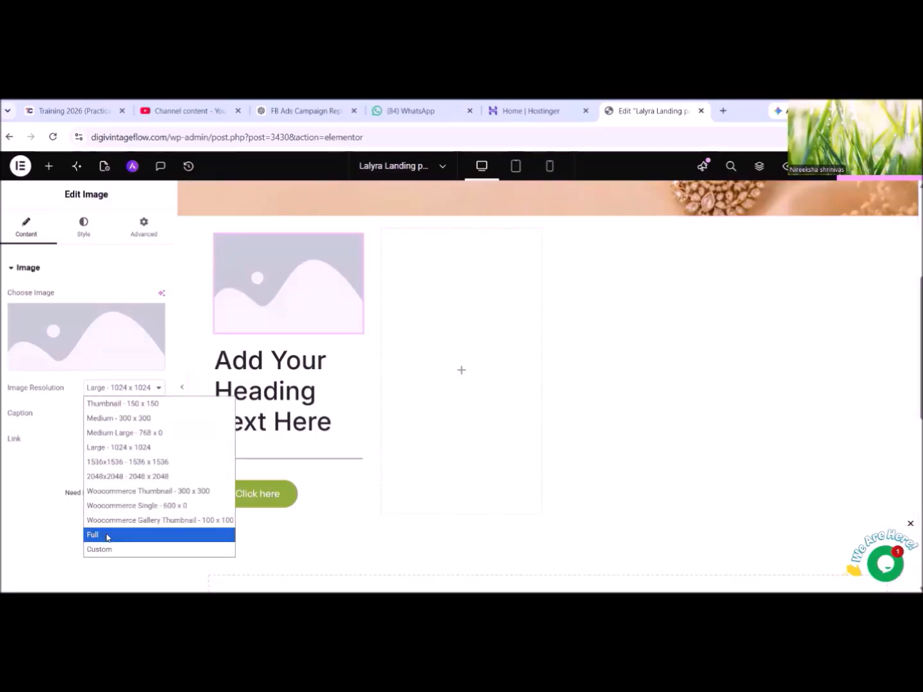
pyautogui.click(90, 366)
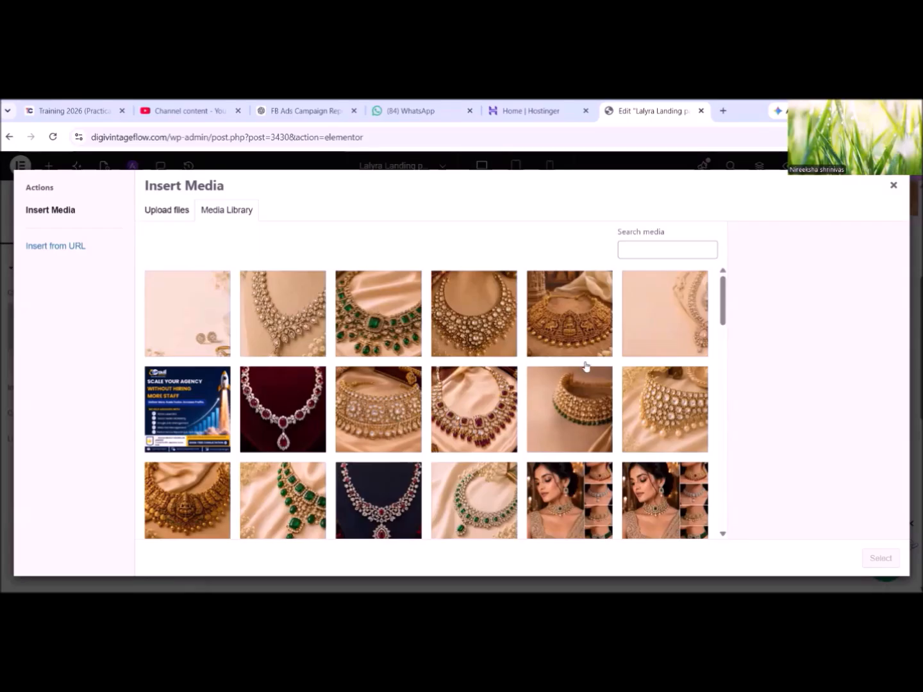
pyautogui.click(578, 320)
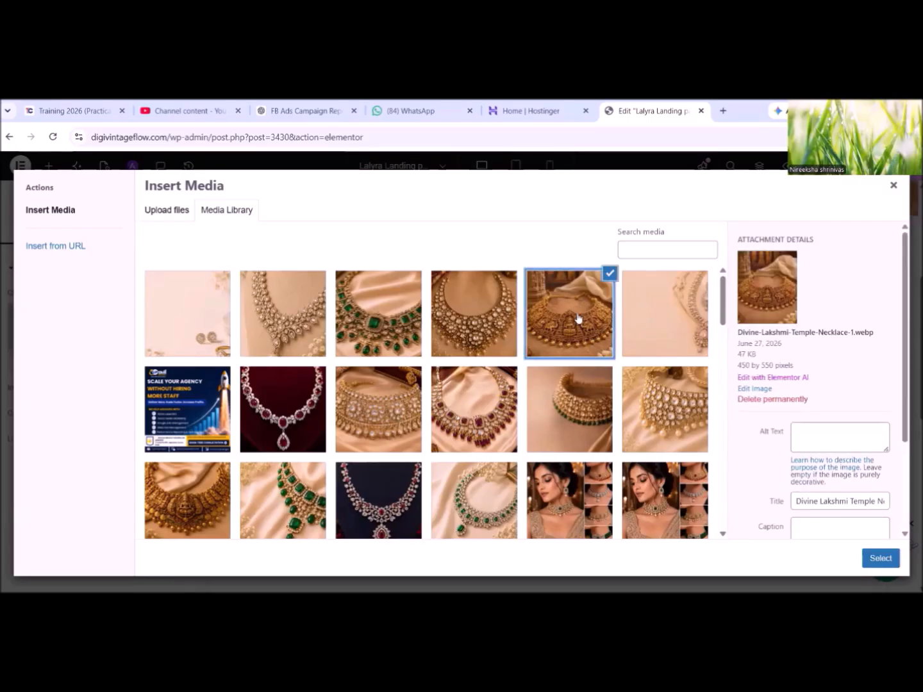
pyautogui.click(879, 559)
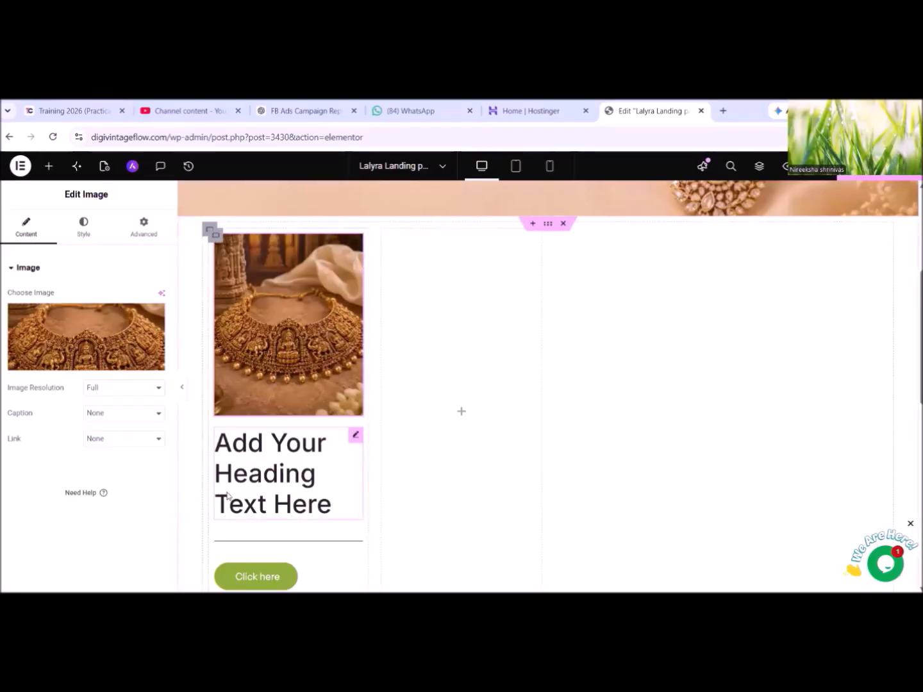
# Replace the card's placeholder heading text with the copied title TEMPLE JEWELLERY.
pyautogui.scroll(-1, 336, 497)
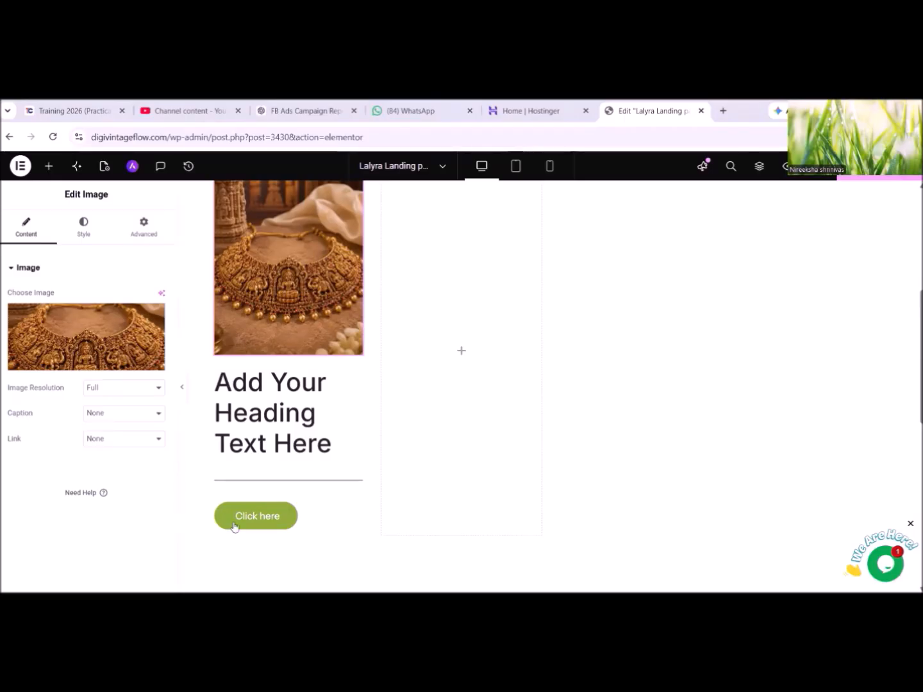
pyautogui.moveTo(103, 311); pyautogui.dragTo(11, 312)
pyautogui.rightClick(76, 309)
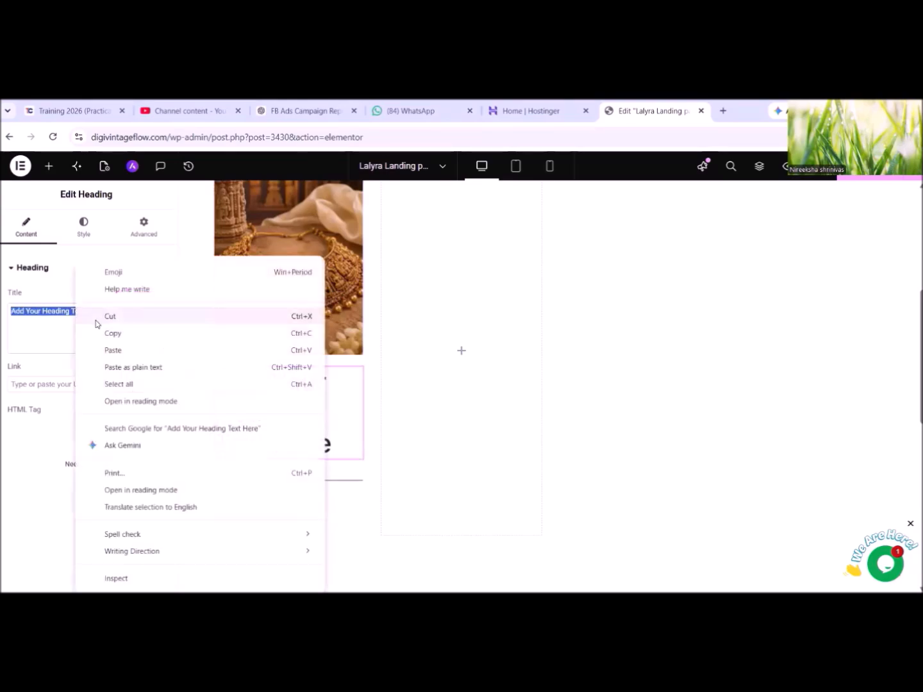
pyautogui.click(113, 352)
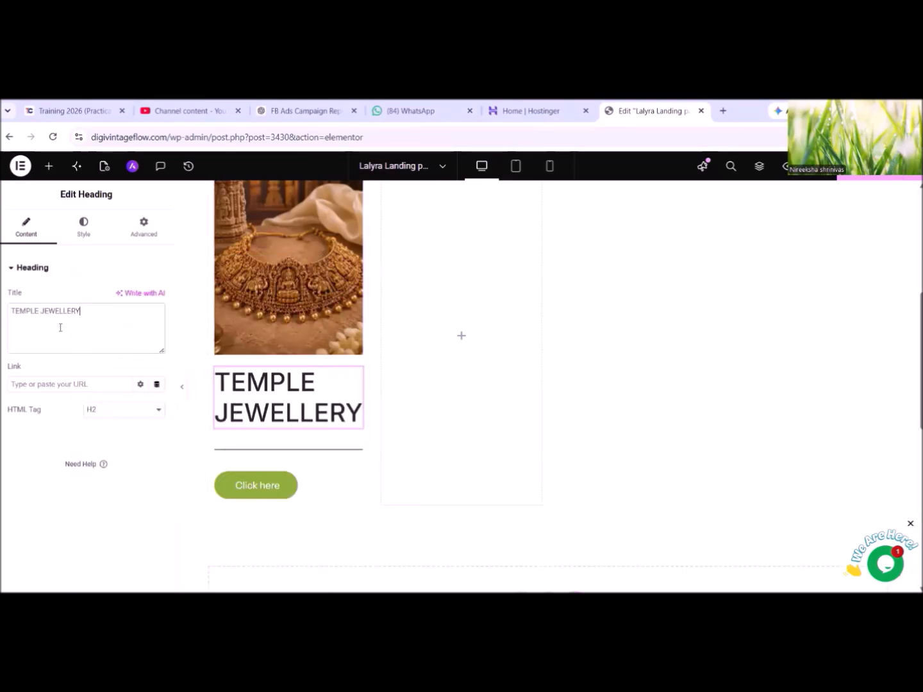
# Set the TEMPLE JEWELLERY heading's font family to Playfair Display.
pyautogui.click(85, 240)
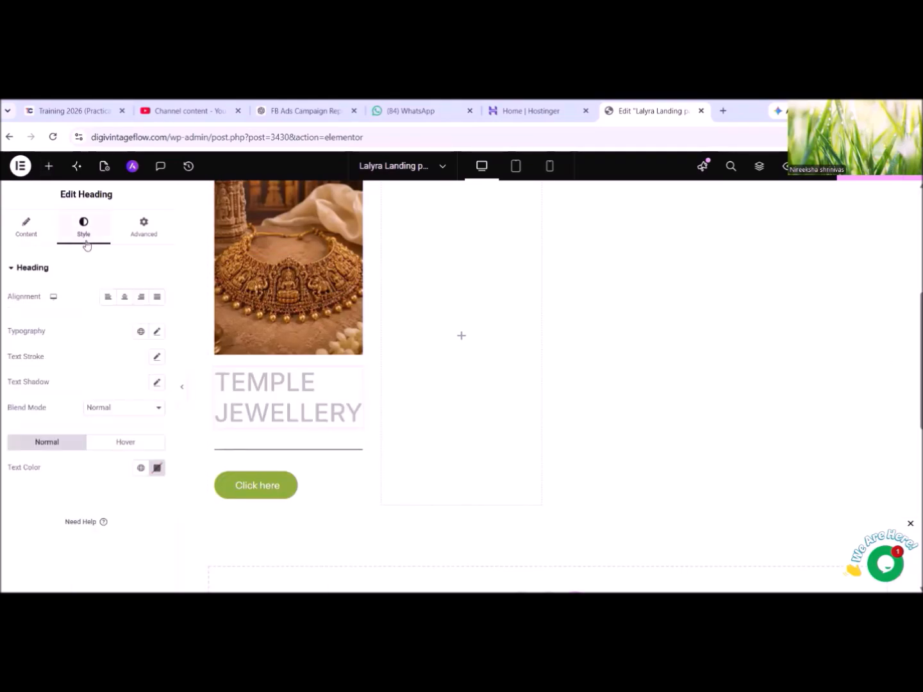
pyautogui.click(157, 333)
pyautogui.click(124, 388)
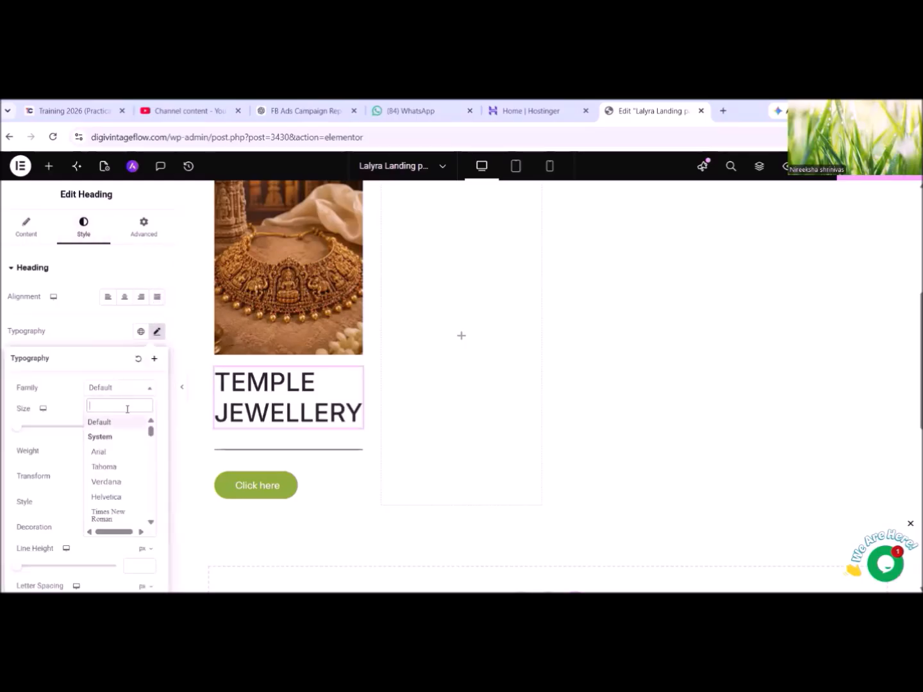
pyautogui.write('play')
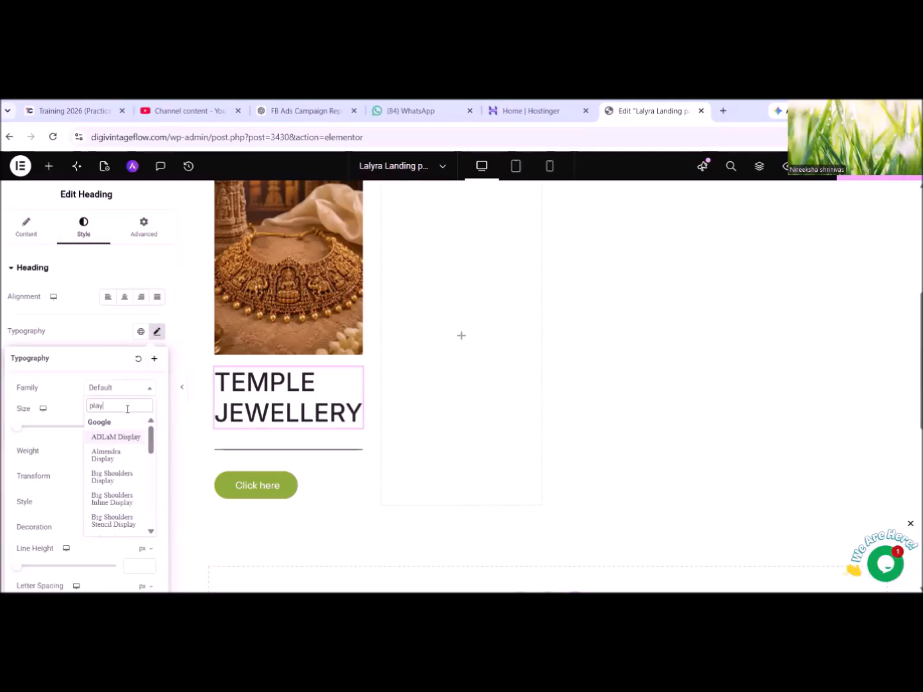
pyautogui.write('fa')
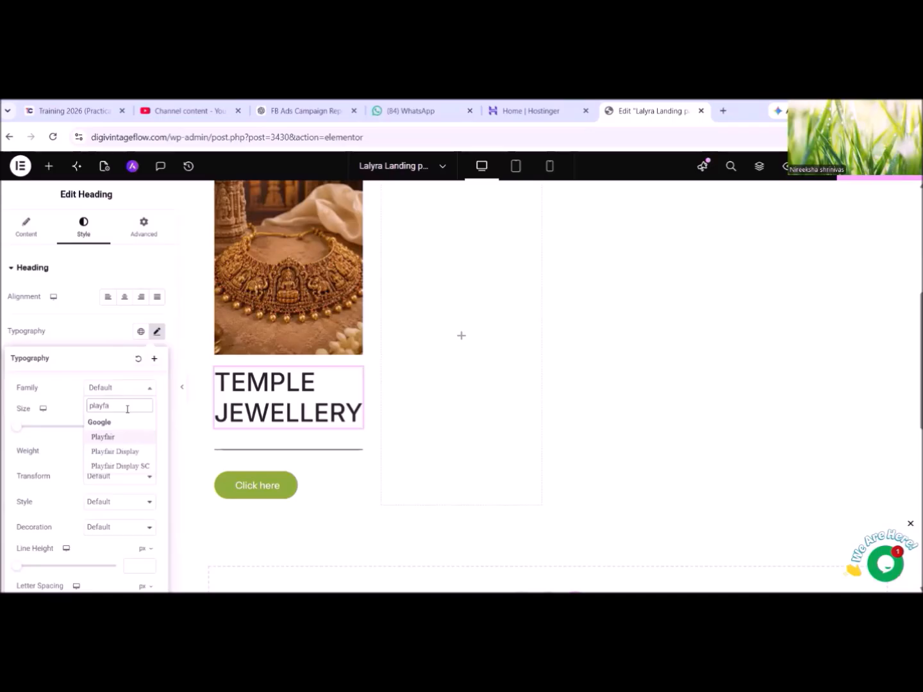
pyautogui.click(138, 453)
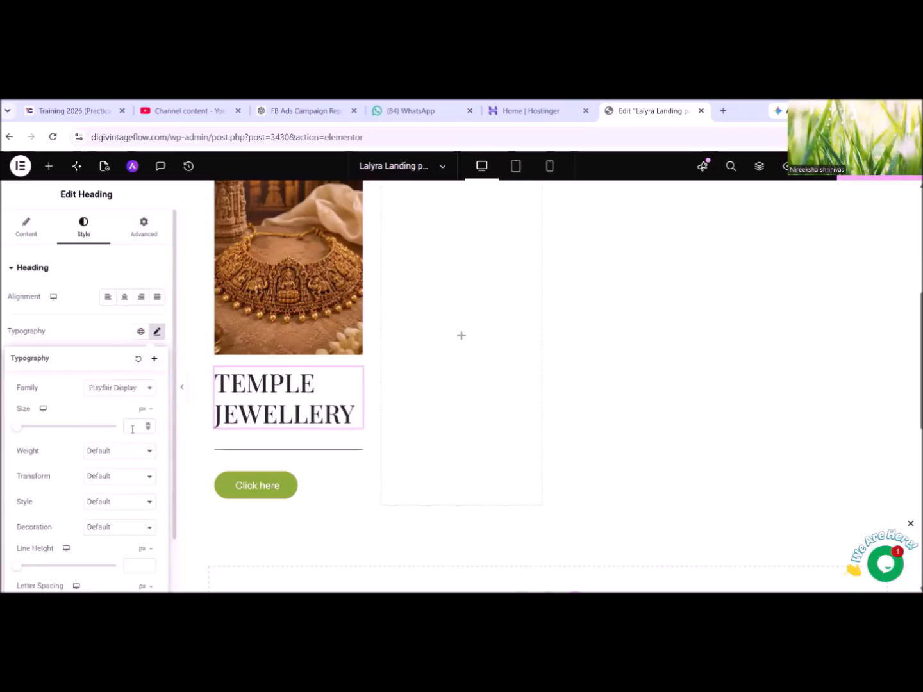
# Set the TEMPLE JEWELLERY heading's font size to 20 px.
pyautogui.write('30')
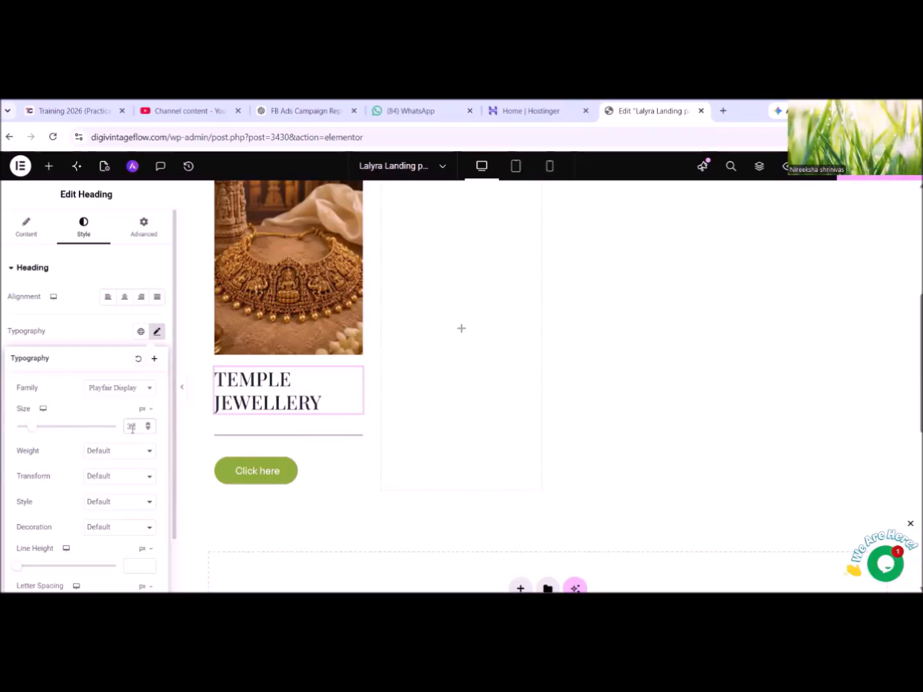
pyautogui.click(148, 430)
pyautogui.click(148, 429)
pyautogui.click(148, 430)
pyautogui.click(148, 430)
pyautogui.click(148, 430)
pyautogui.click(148, 430)
pyautogui.click(148, 431)
pyautogui.click(148, 430)
pyautogui.click(148, 430)
pyautogui.click(148, 431)
pyautogui.click(149, 430)
pyautogui.click(148, 430)
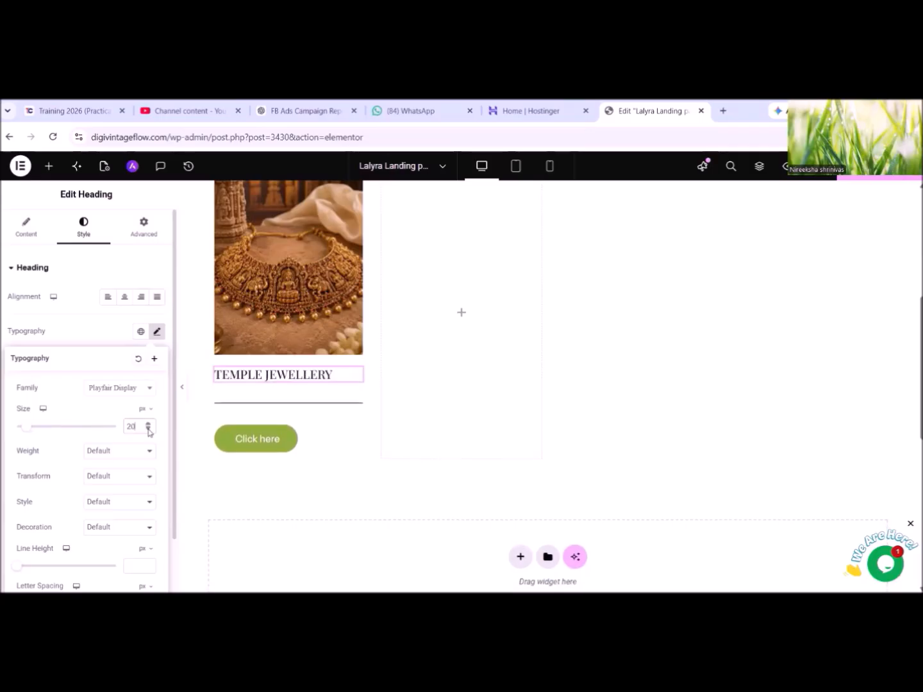
# Set the TEMPLE JEWELLERY heading's font weight to 500 (Medium) and its line height to 22 px.
pyautogui.scroll(-1, 138, 459)
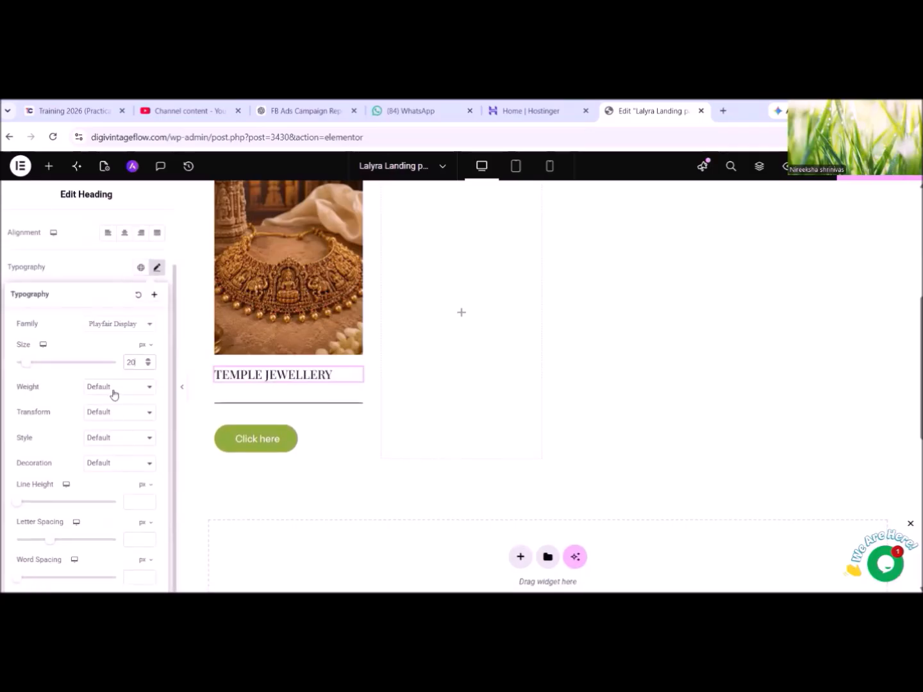
pyautogui.click(114, 387)
pyautogui.click(115, 460)
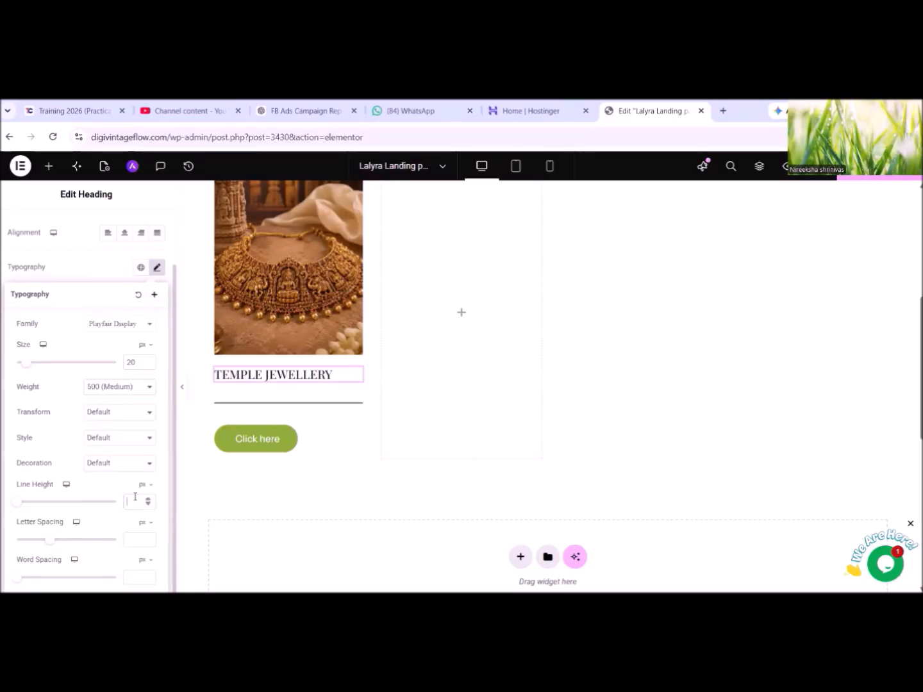
pyautogui.write('22')
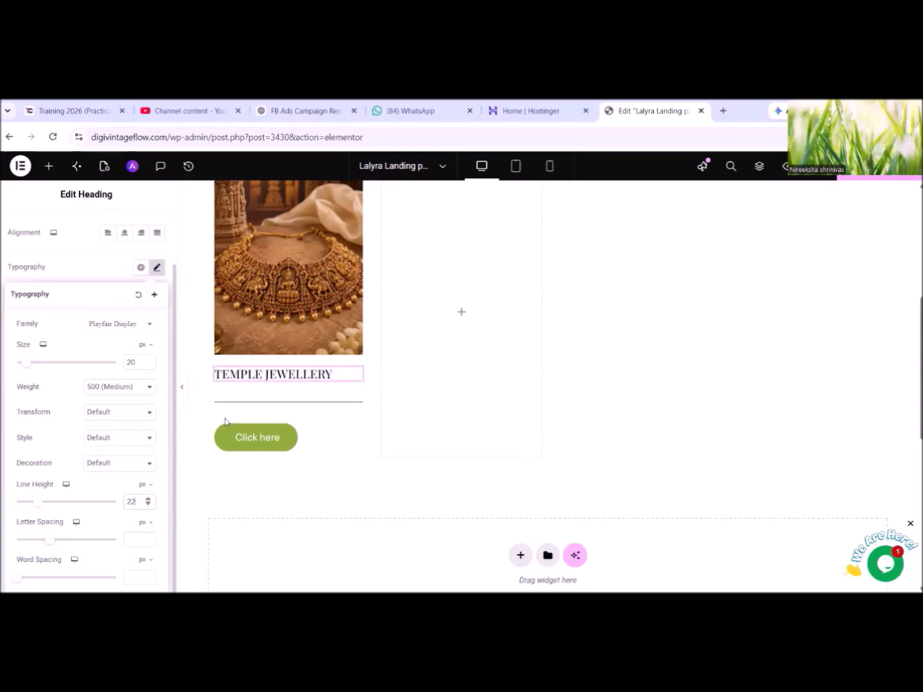
# Set the width of the divider below the heading to 50% and align it to the center.
pyautogui.click(269, 404)
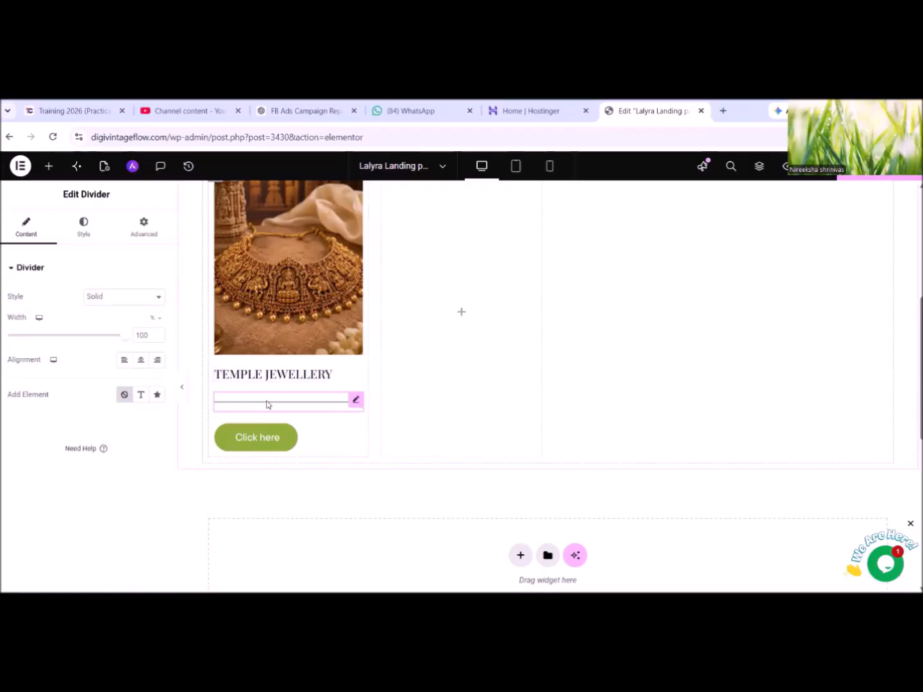
pyautogui.click(159, 338)
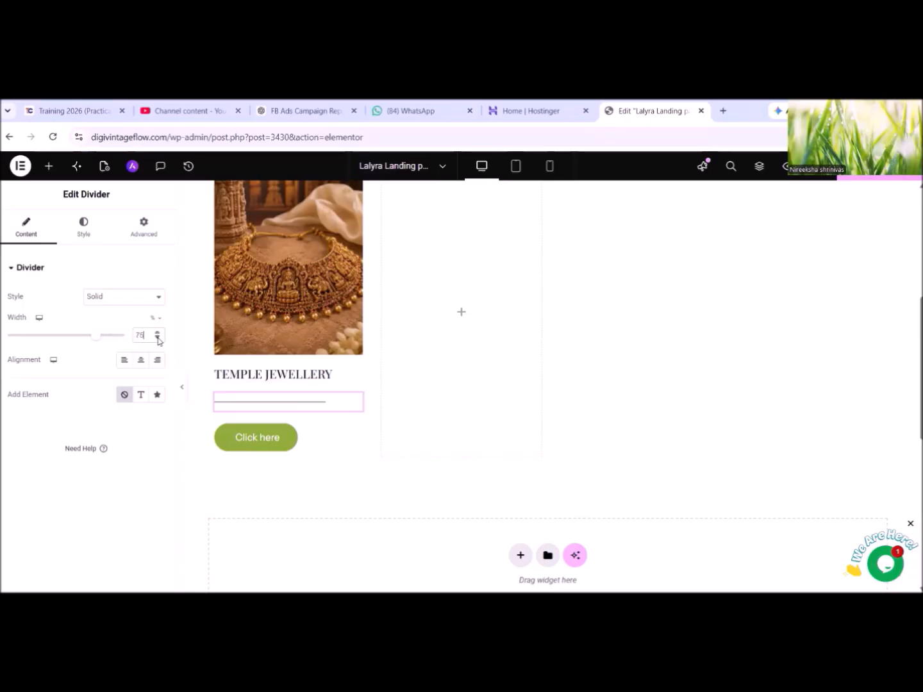
pyautogui.click(158, 339)
pyautogui.click(159, 338)
pyautogui.click(159, 339)
pyautogui.click(141, 360)
# Set both Justify Content and Align Items to Center for the first card's container.
pyautogui.scroll(3, 384, 378)
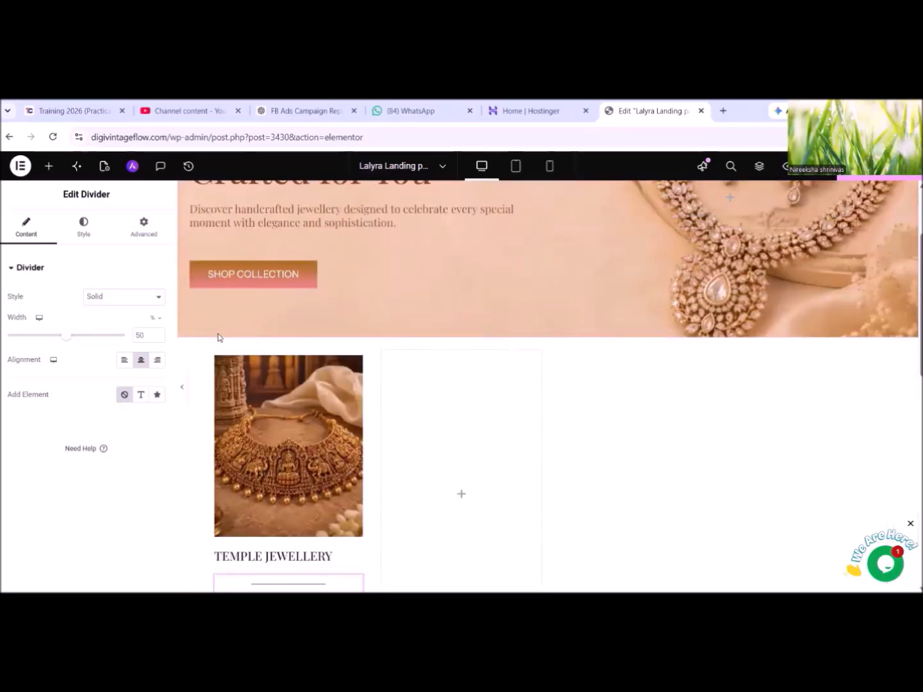
pyautogui.click(211, 352)
pyautogui.scroll(-2, 214, 352)
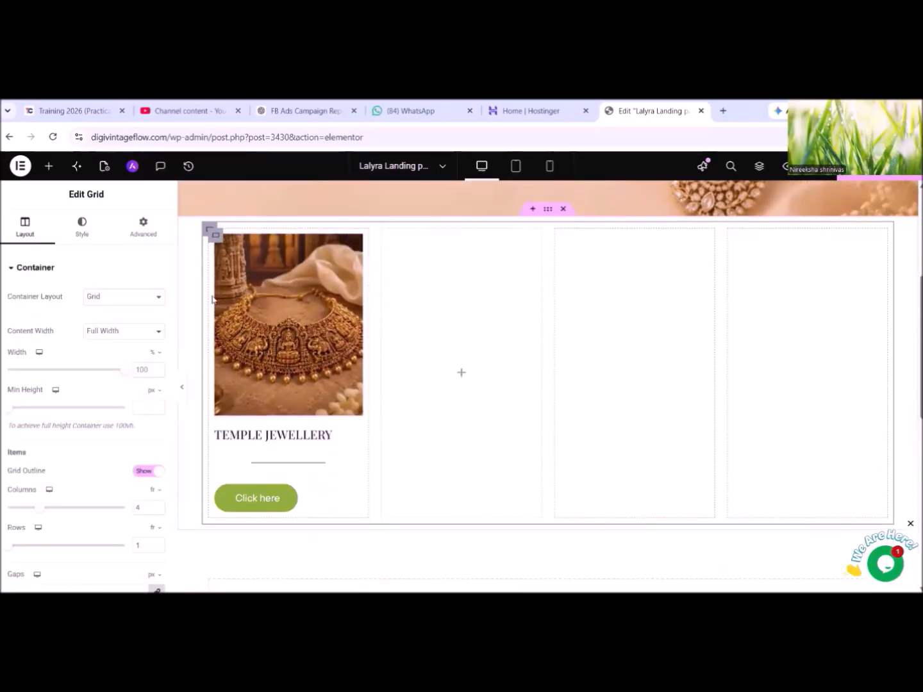
pyautogui.click(216, 236)
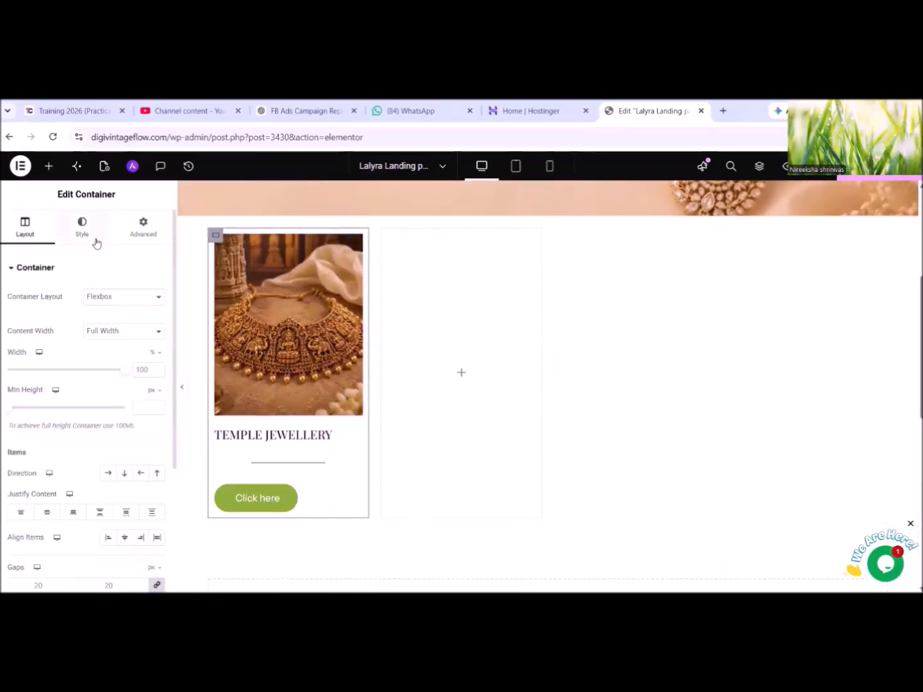
pyautogui.click(55, 515)
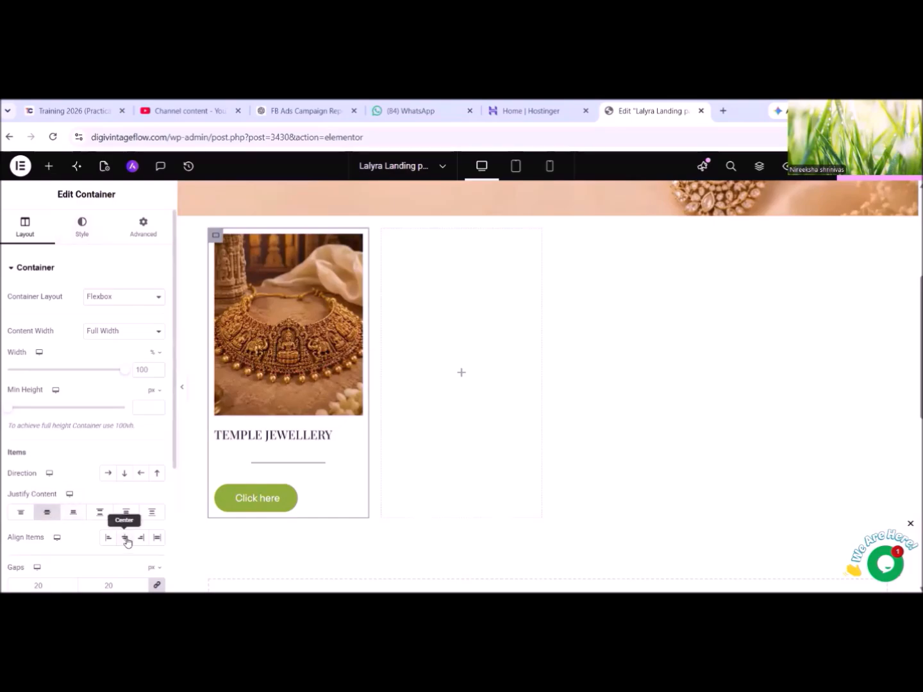
pyautogui.click(123, 537)
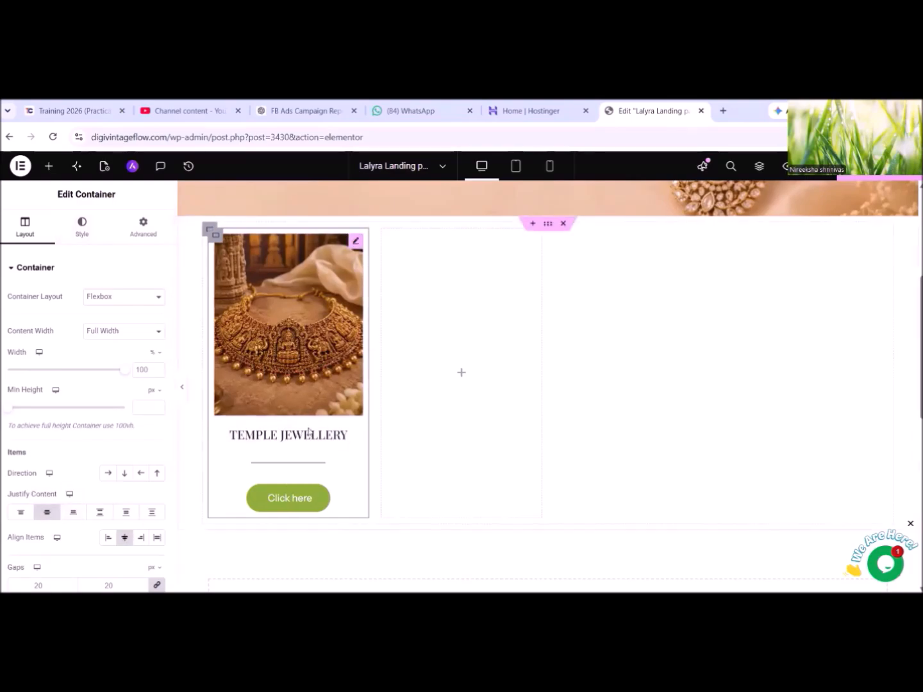
# Set the TEMPLE JEWELLERY heading's text color to #8B5840.
pyautogui.click(283, 438)
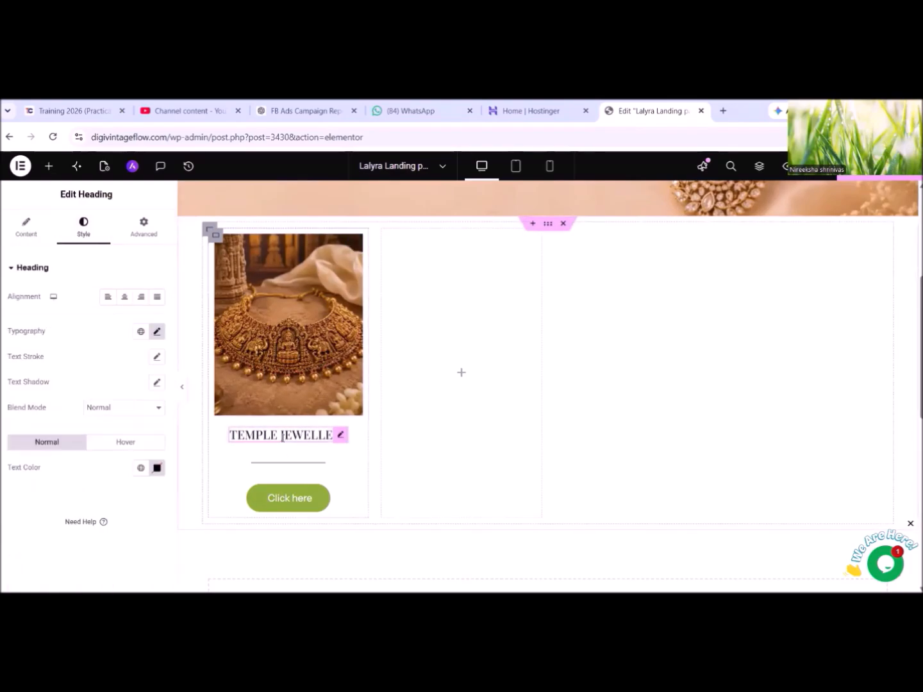
pyautogui.click(156, 332)
pyautogui.scroll(-1, 138, 474)
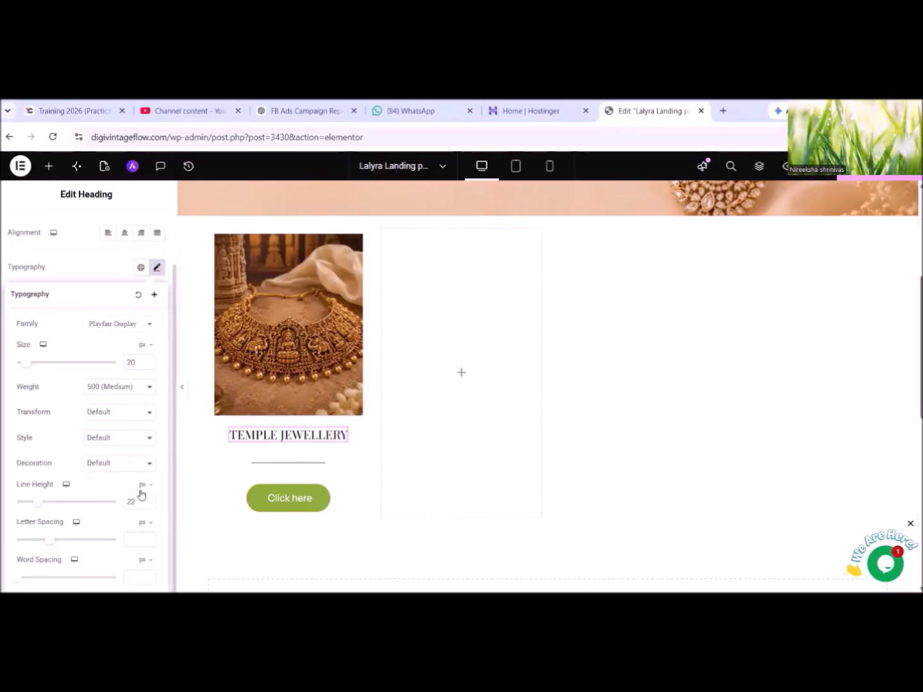
pyautogui.click(93, 268)
pyautogui.click(157, 403)
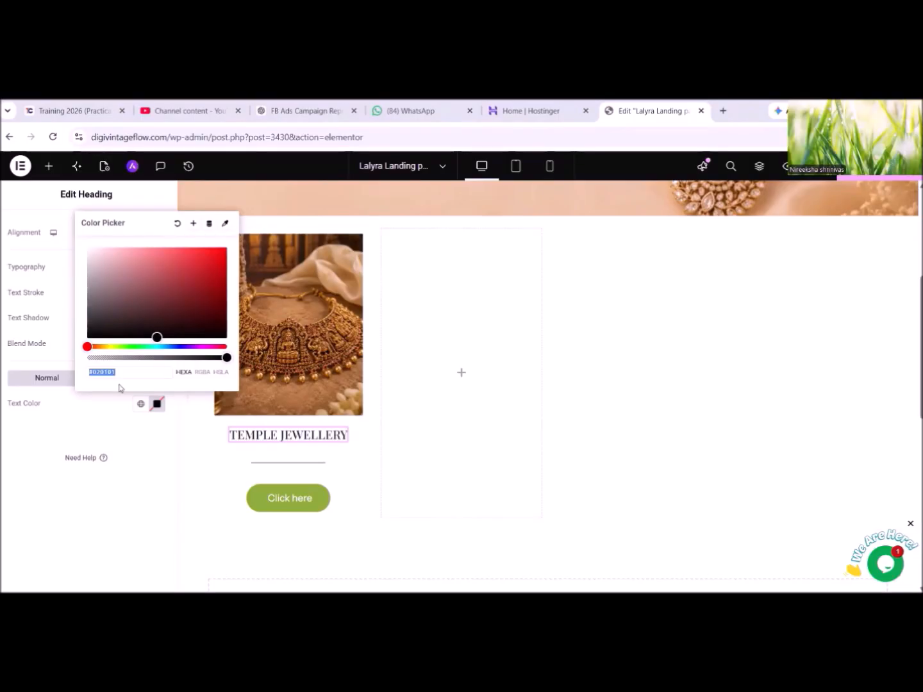
pyautogui.write('#8B5840')
pyautogui.press('Return')
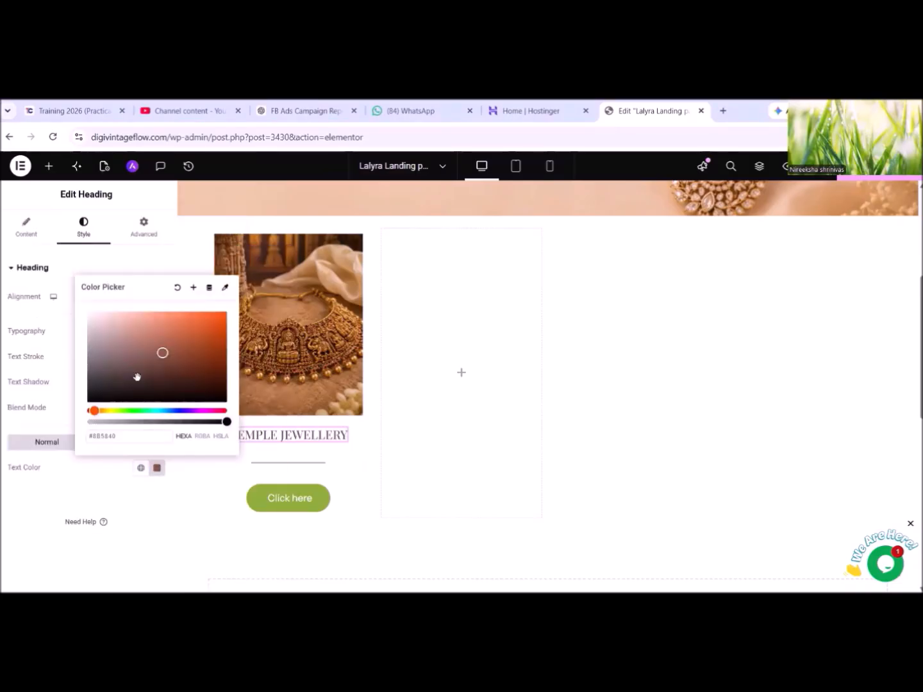
pyautogui.click(117, 481)
# Apply the copied color code #9E680DF7 to the divider below the heading.
pyautogui.scroll(-2, 328, 405)
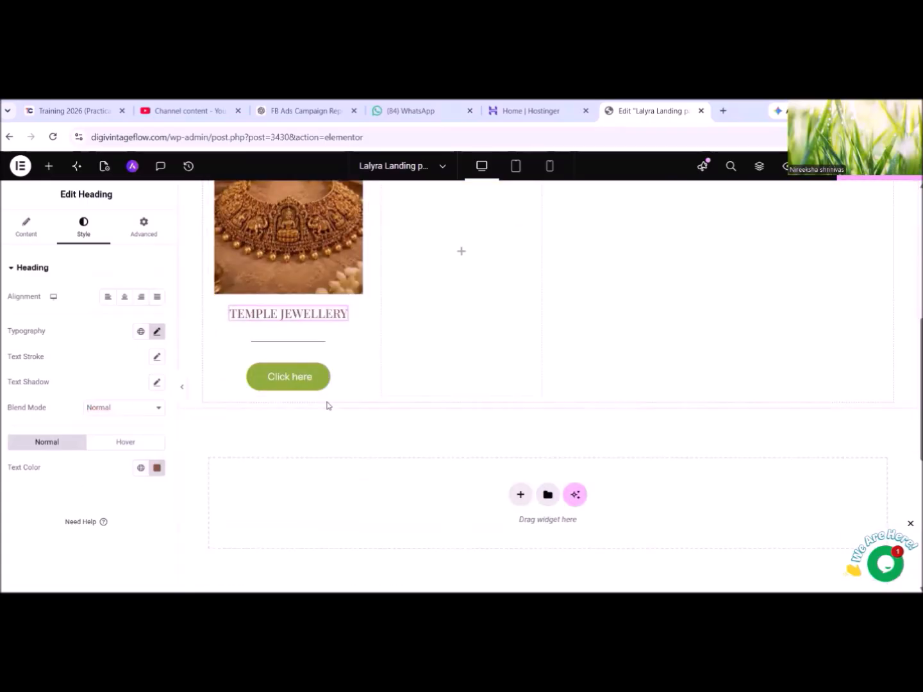
pyautogui.click(280, 341)
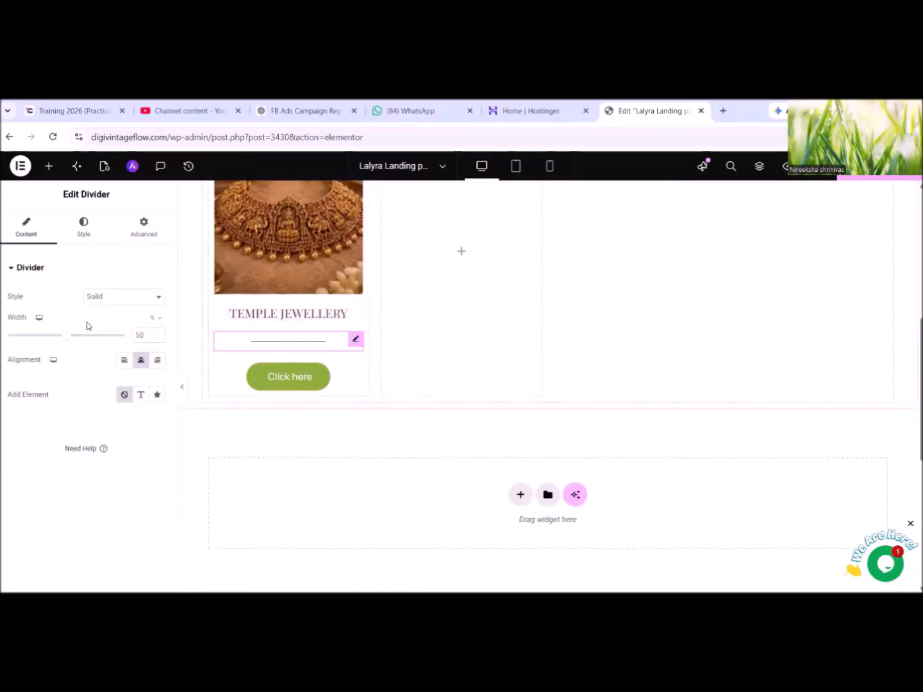
pyautogui.click(89, 232)
pyautogui.click(157, 297)
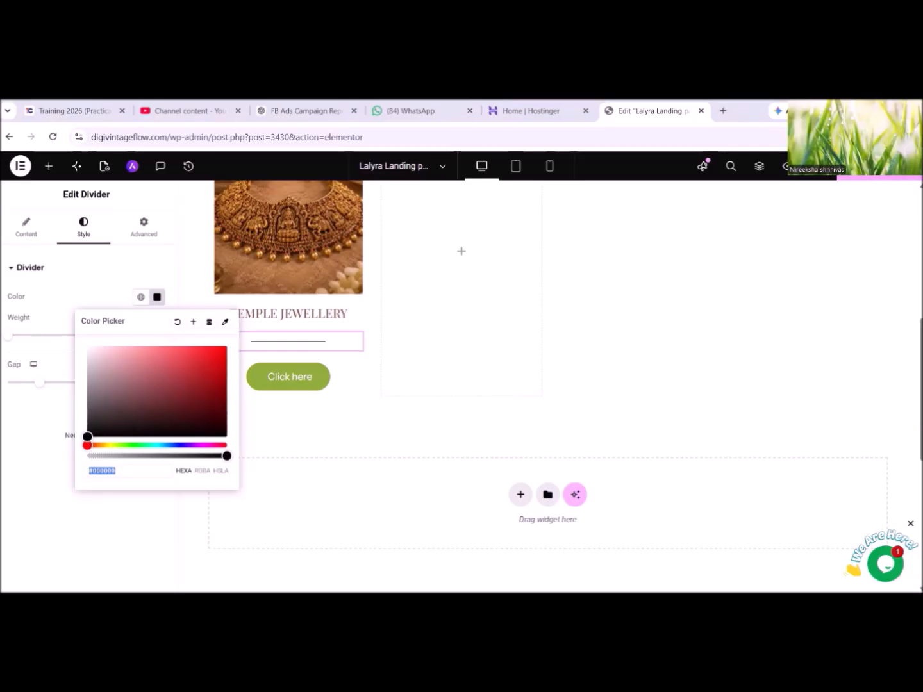
pyautogui.rightClick(103, 475)
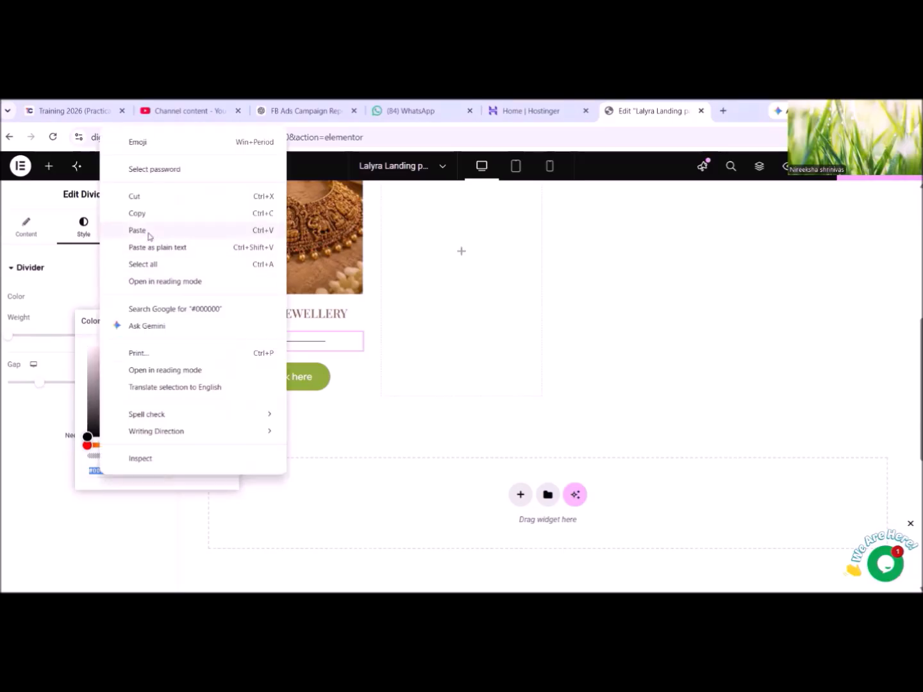
pyautogui.click(150, 233)
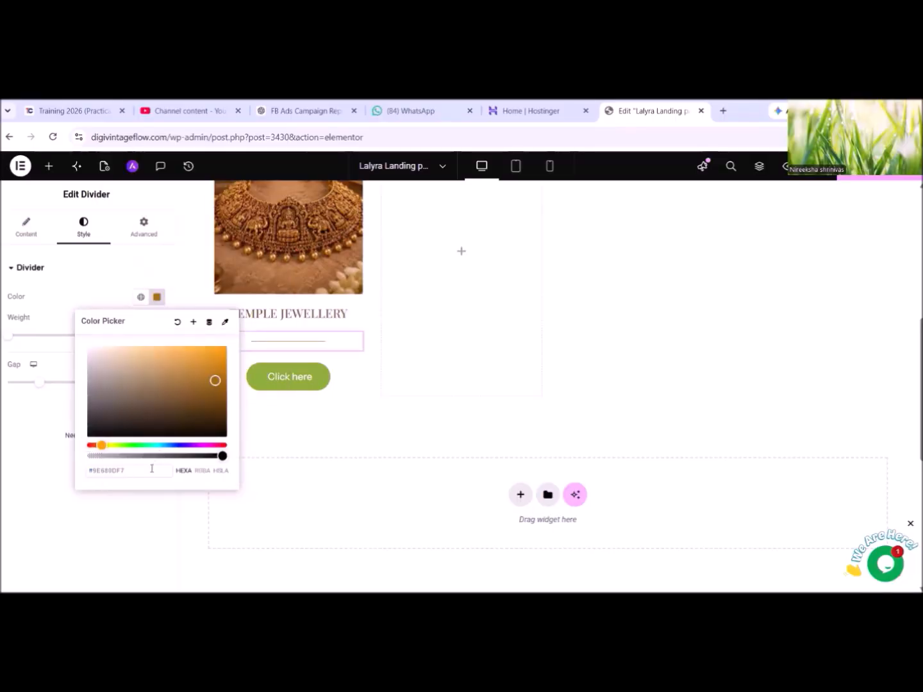
# Adjust the divider's color to a brighter orange shade of the same hue.
pyautogui.click(156, 389)
pyautogui.click(170, 406)
pyautogui.click(191, 408)
pyautogui.click(212, 407)
pyautogui.click(214, 387)
pyautogui.click(213, 357)
pyautogui.click(39, 460)
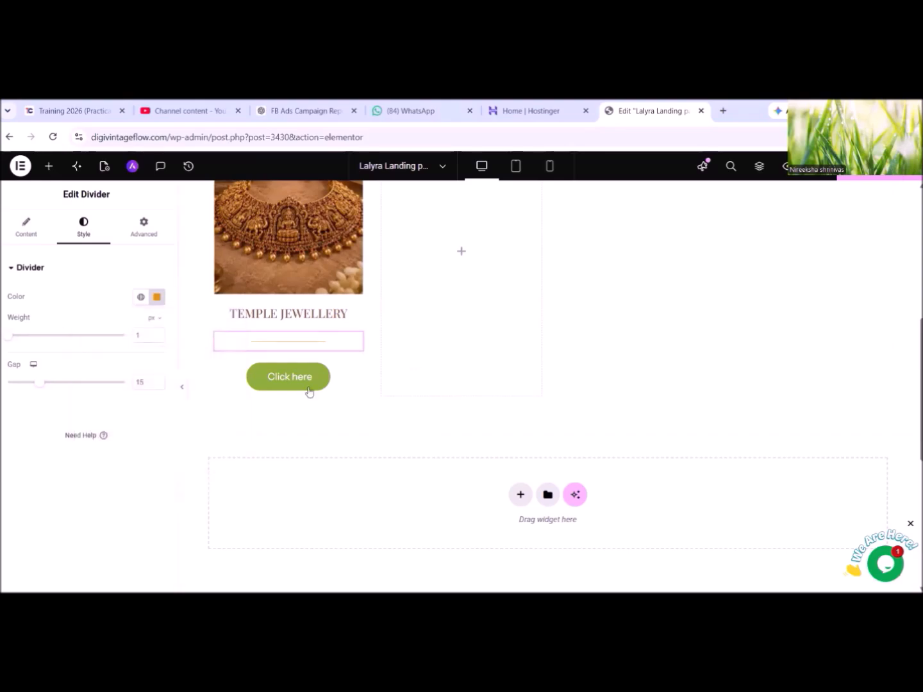
# Replace the card button's placeholder text with the copied label View Collection.
pyautogui.click(326, 378)
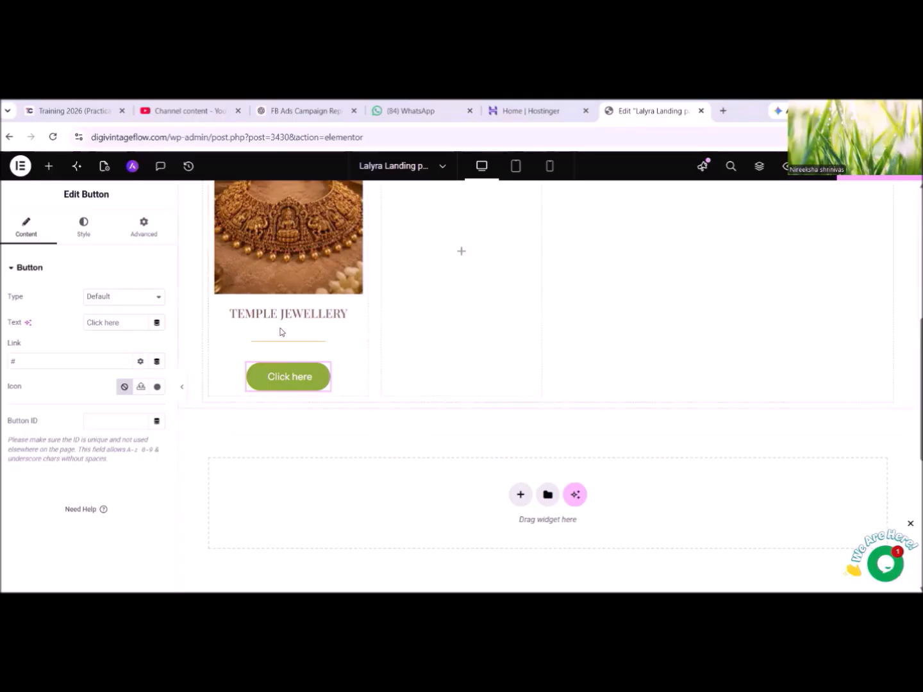
pyautogui.moveTo(129, 322); pyautogui.dragTo(56, 314)
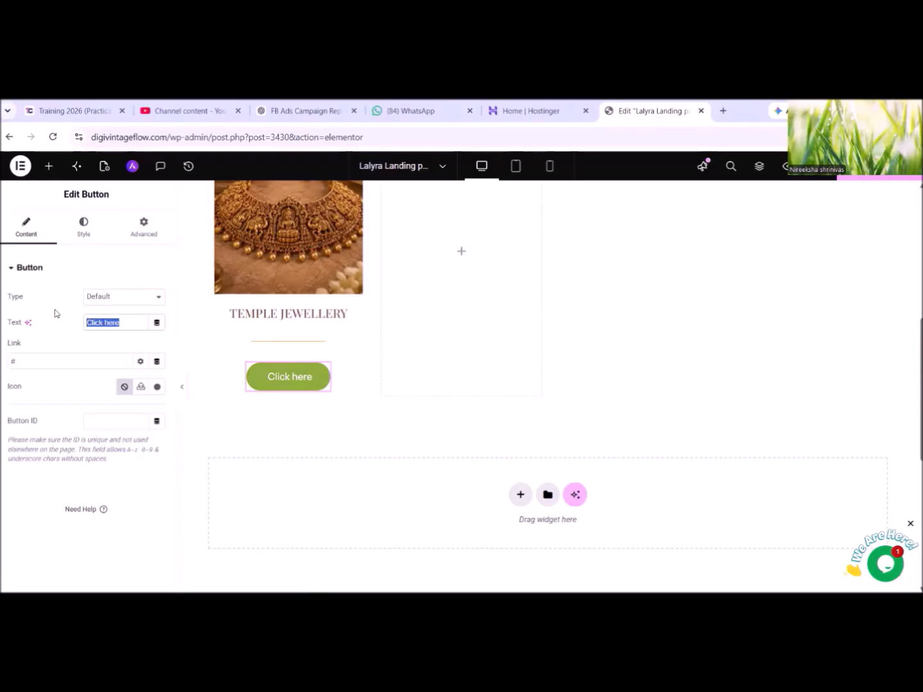
pyautogui.rightClick(104, 328)
pyautogui.click(144, 350)
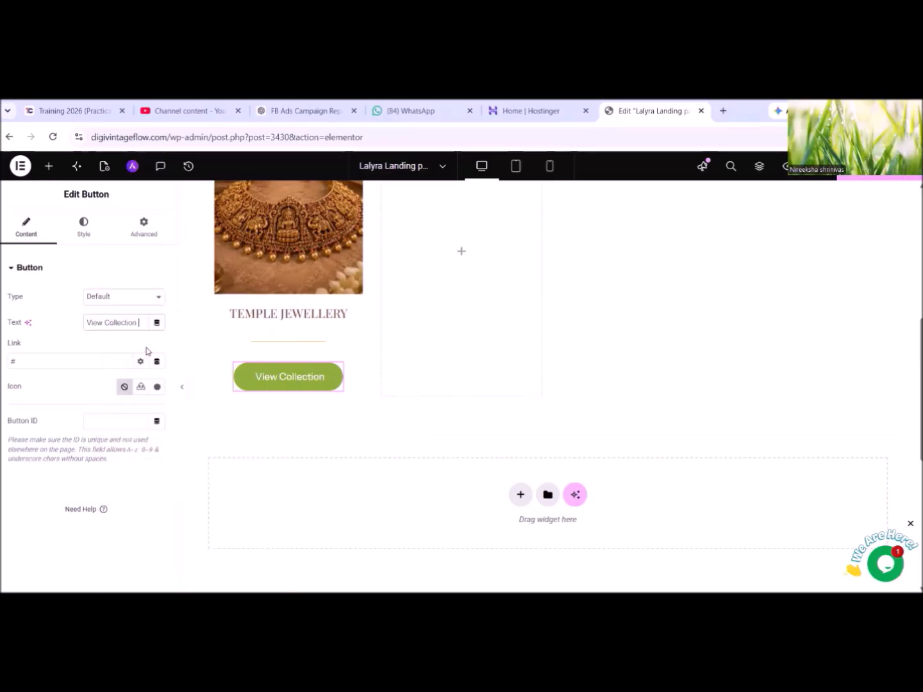
# Set the View Collection button's border radius to 0 px on all four corners.
pyautogui.click(92, 229)
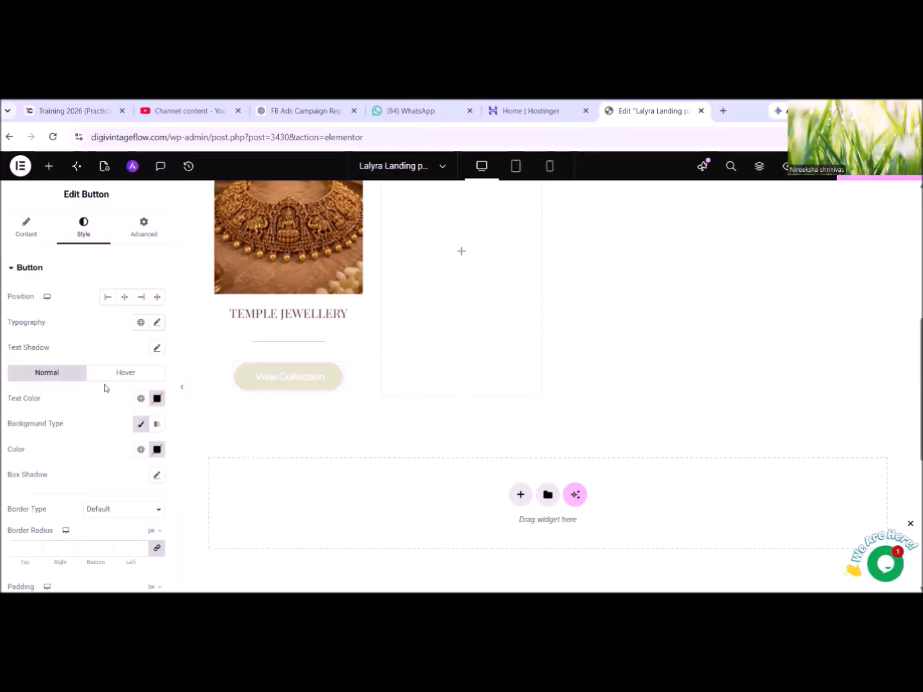
pyautogui.scroll(-2, 116, 436)
pyautogui.click(157, 437)
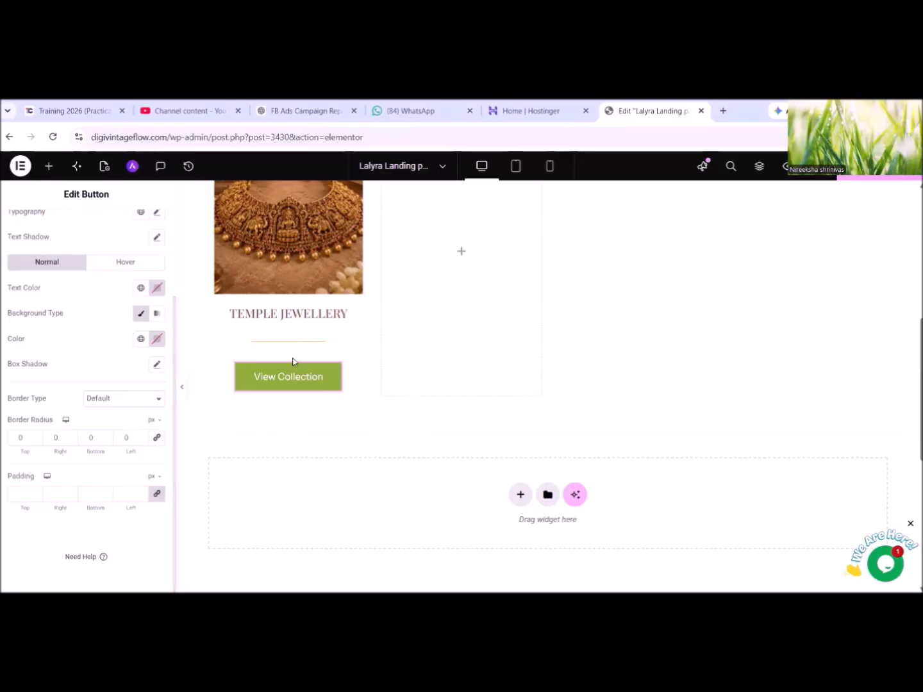
# Set the View Collection button's text color to the copied code #9E680DF7.
pyautogui.click(157, 288)
pyautogui.rightClick(109, 457)
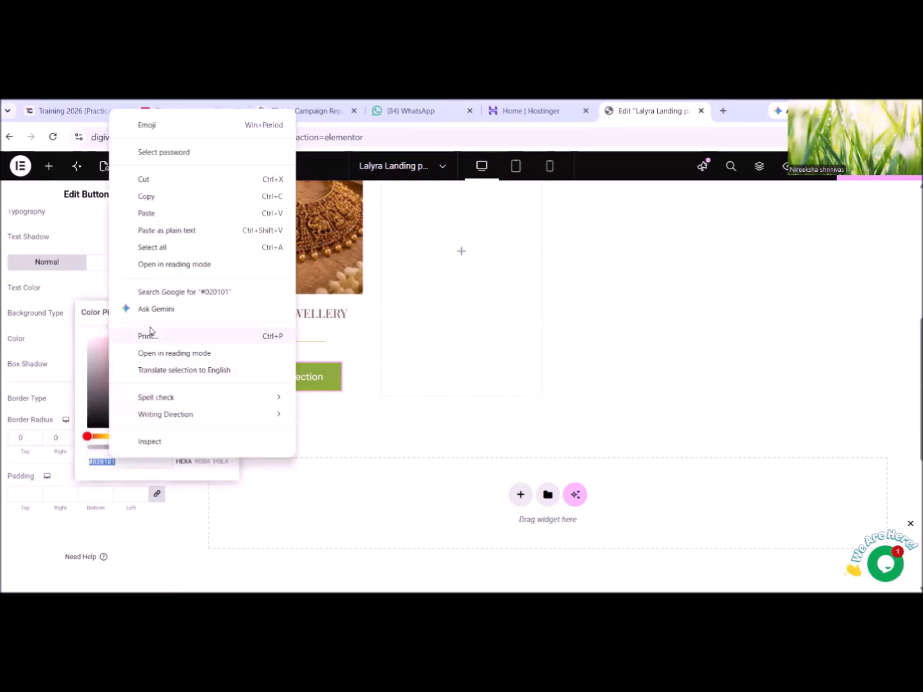
pyautogui.click(146, 213)
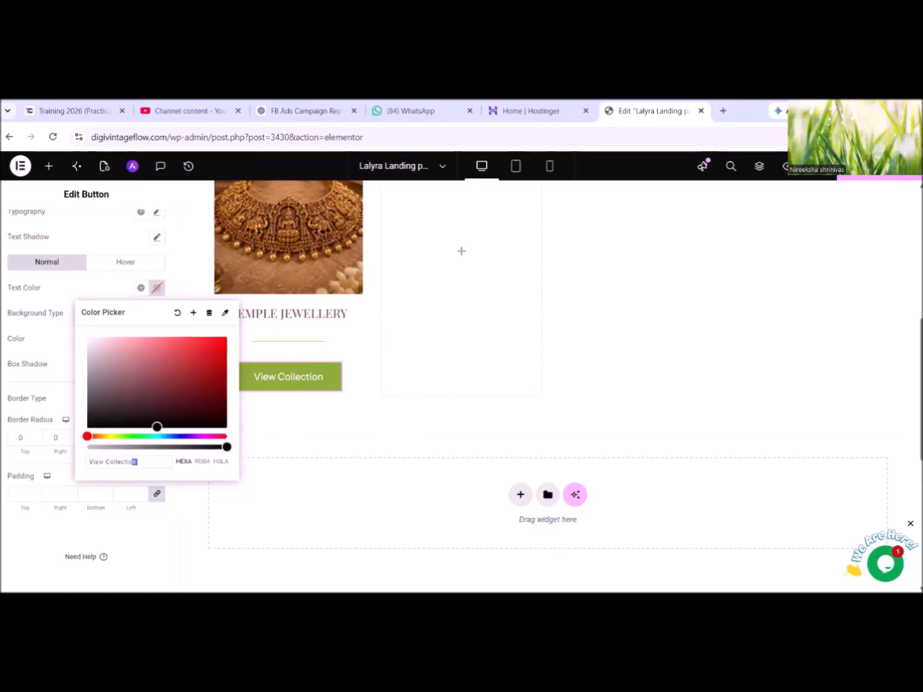
pyautogui.hotkey('ctrl', 'z')
pyautogui.moveTo(122, 463); pyautogui.dragTo(90, 462)
pyautogui.rightClick(100, 456)
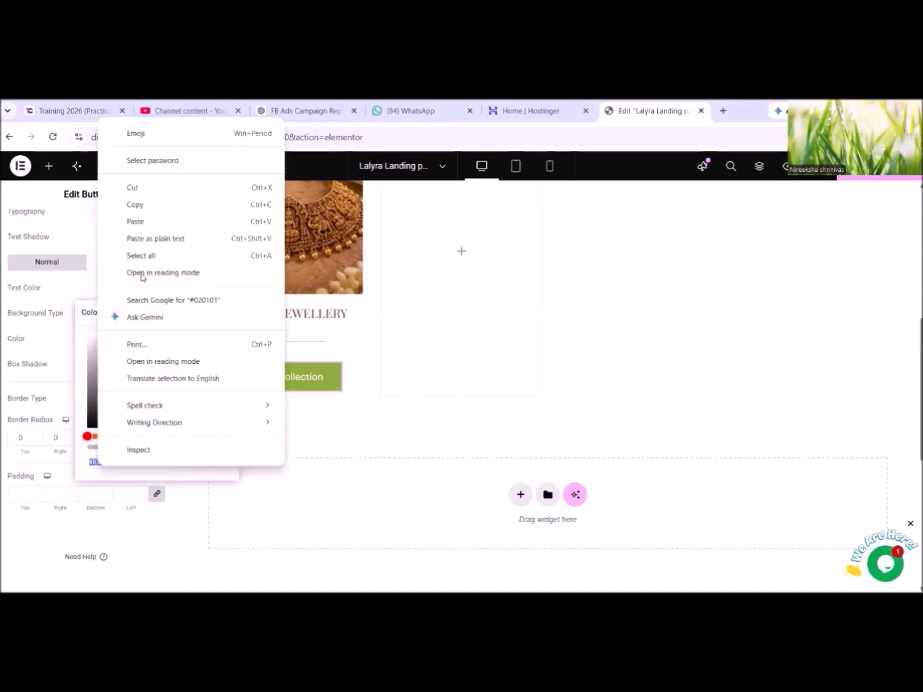
pyautogui.click(141, 227)
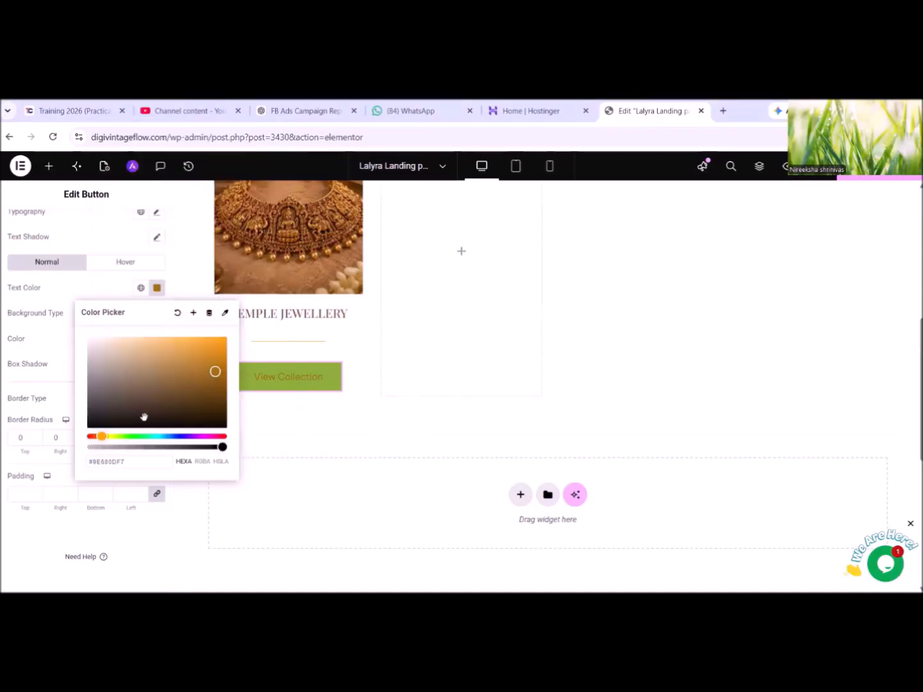
pyautogui.click(56, 345)
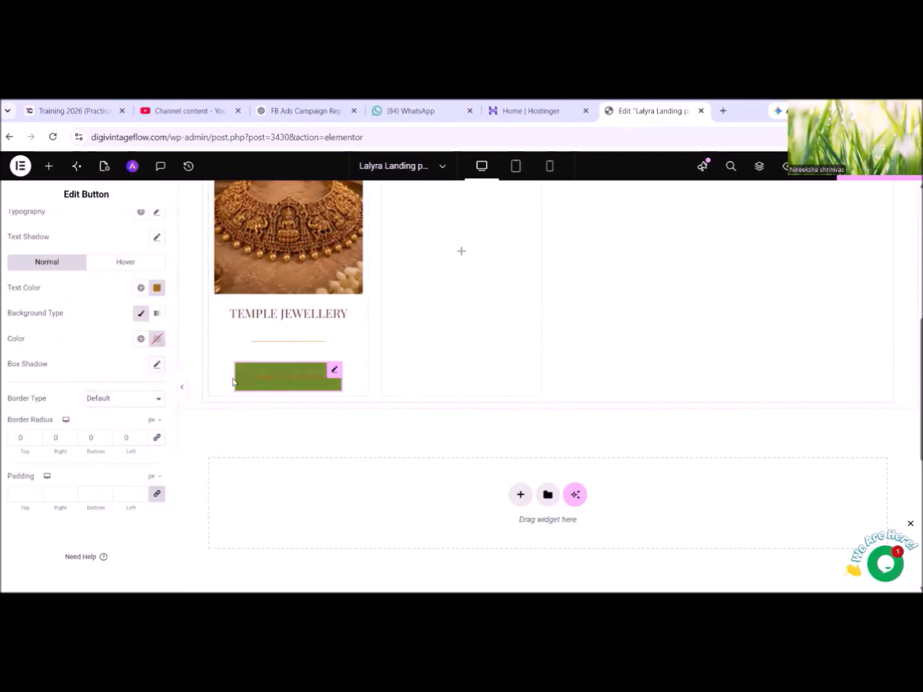
# Make the View Collection button's background color fully transparent, #02010100.
pyautogui.click(158, 339)
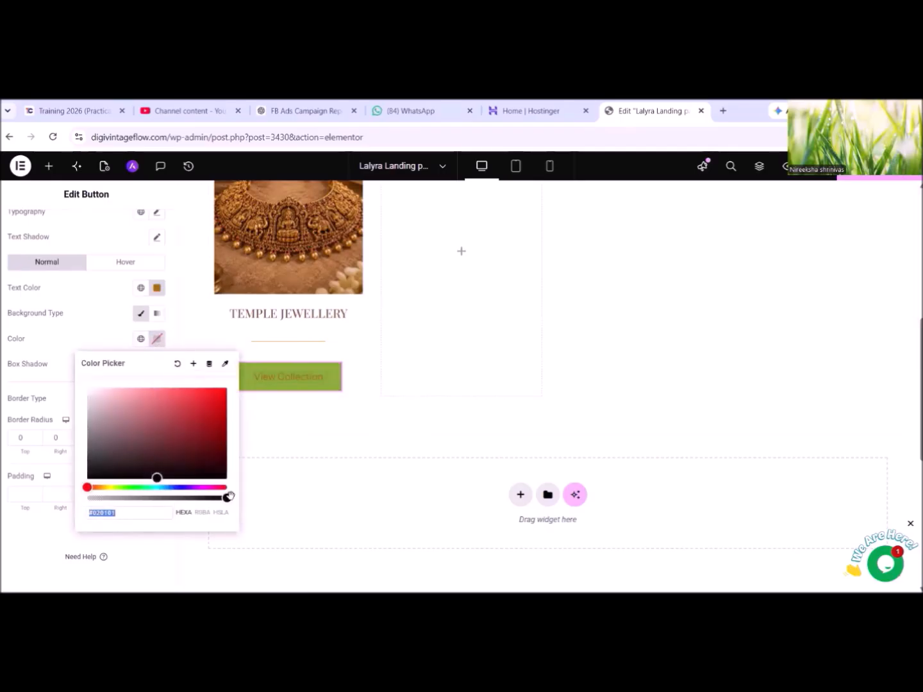
pyautogui.moveTo(227, 499); pyautogui.dragTo(96, 499)
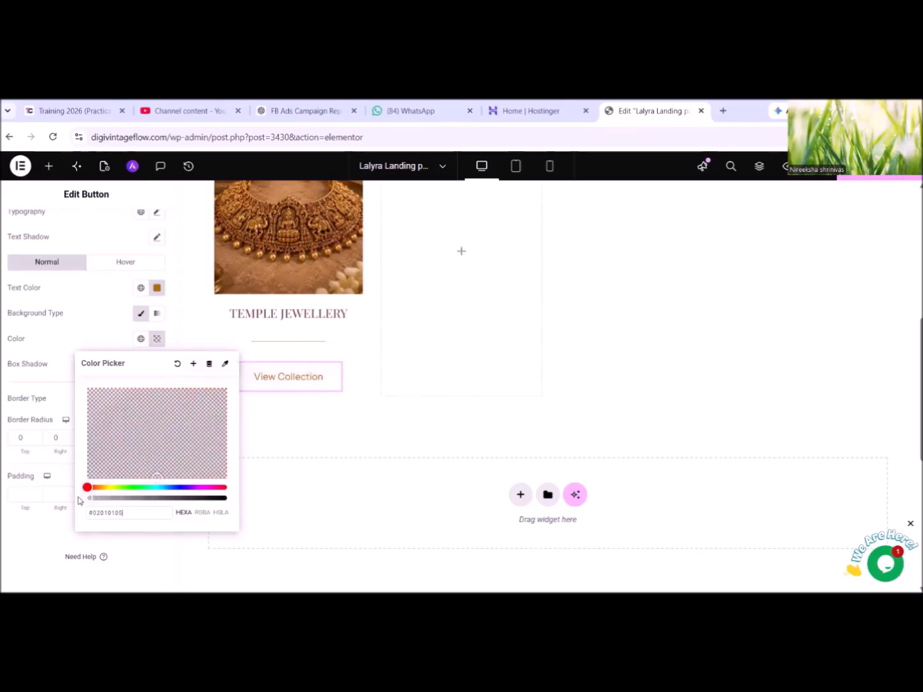
pyautogui.click(65, 326)
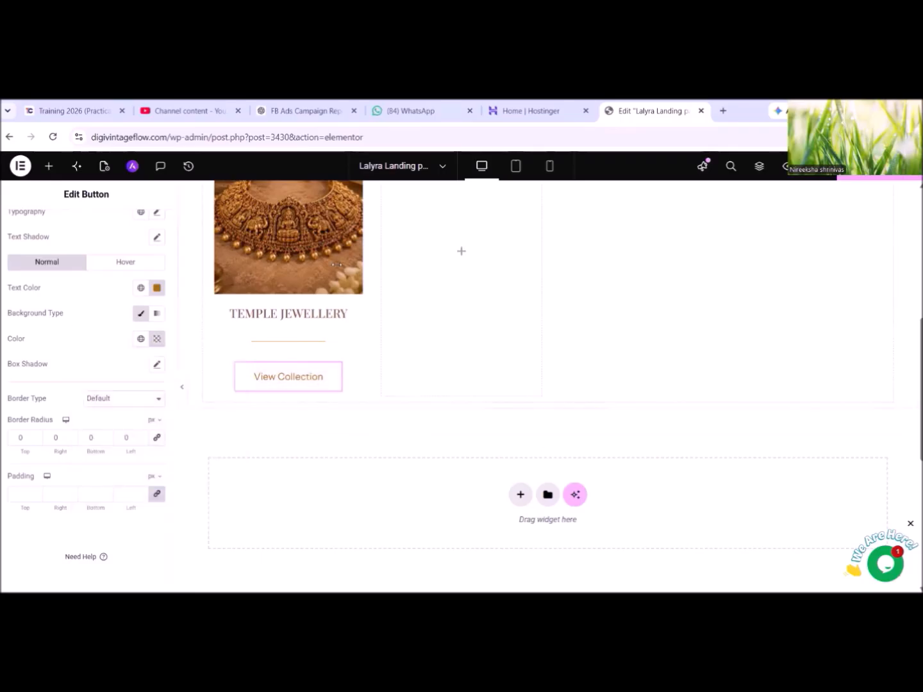
# Give the View Collection button a solid border with a width of 2 px on all four sides.
pyautogui.click(136, 400)
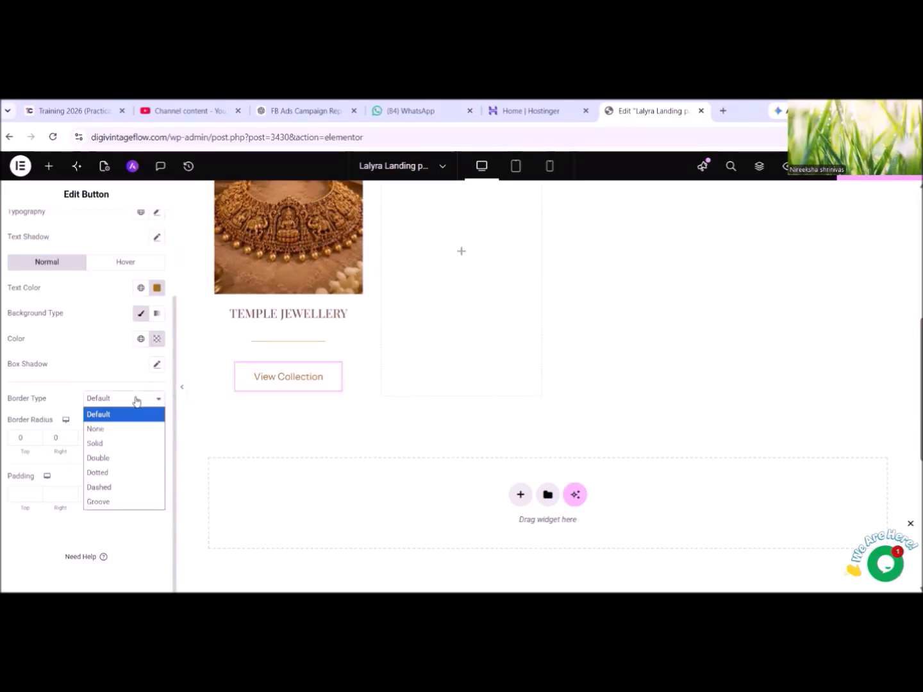
pyautogui.click(113, 442)
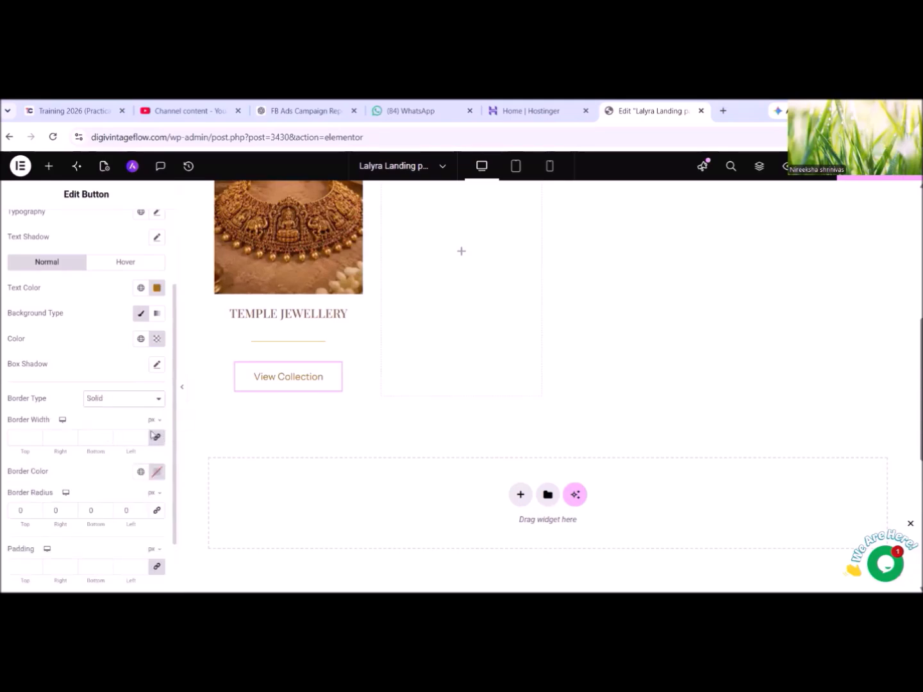
pyautogui.click(144, 436)
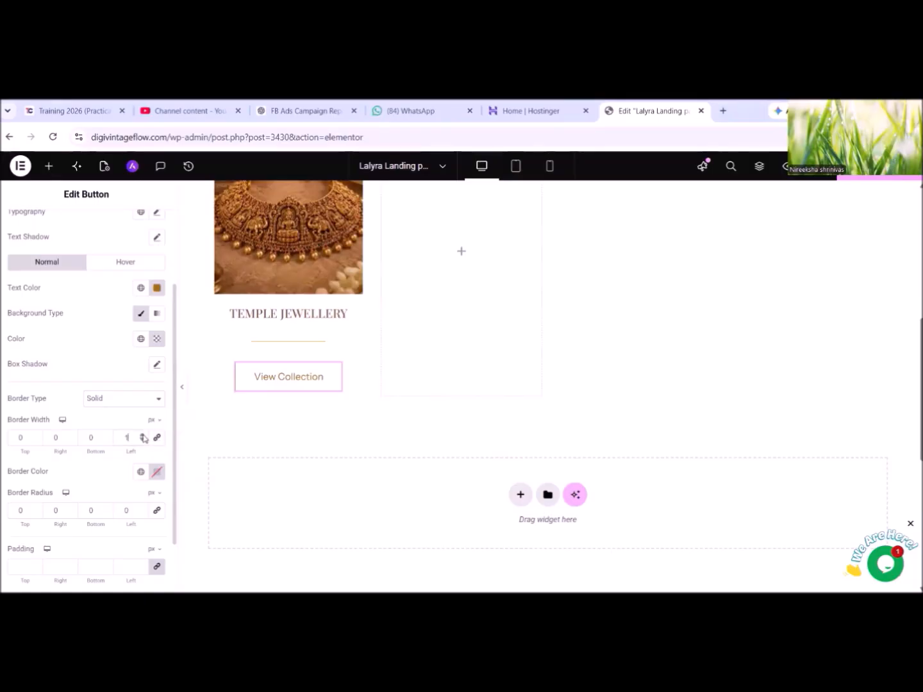
pyautogui.click(107, 435)
pyautogui.click(107, 436)
pyautogui.click(71, 434)
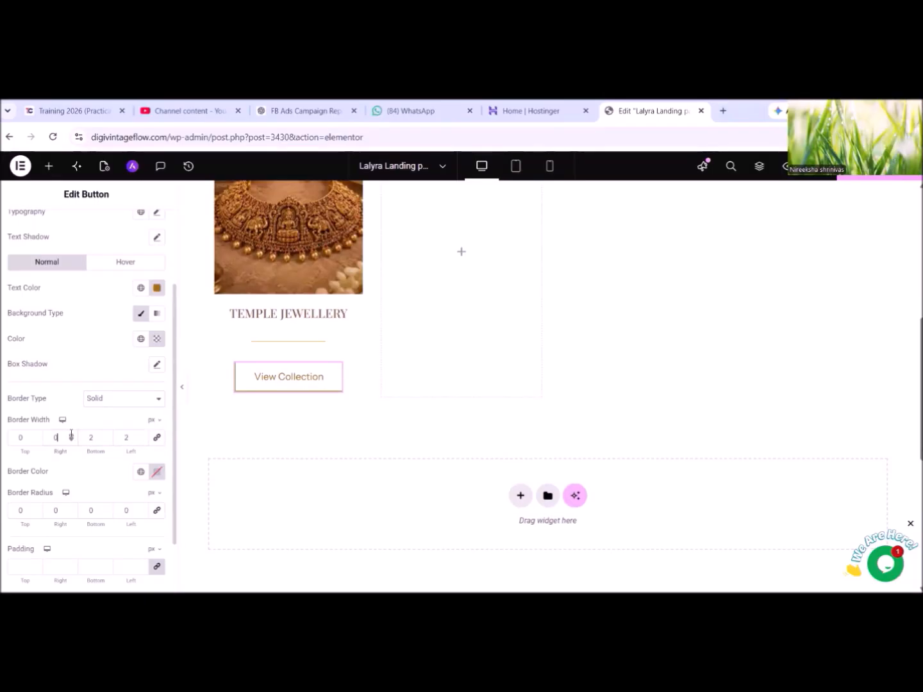
pyautogui.click(71, 434)
pyautogui.click(72, 435)
pyautogui.click(36, 435)
pyautogui.click(36, 434)
# Set the View Collection button's border color to the copied golden-brown color code.
pyautogui.click(156, 471)
pyautogui.rightClick(96, 441)
pyautogui.click(138, 334)
pyautogui.click(109, 471)
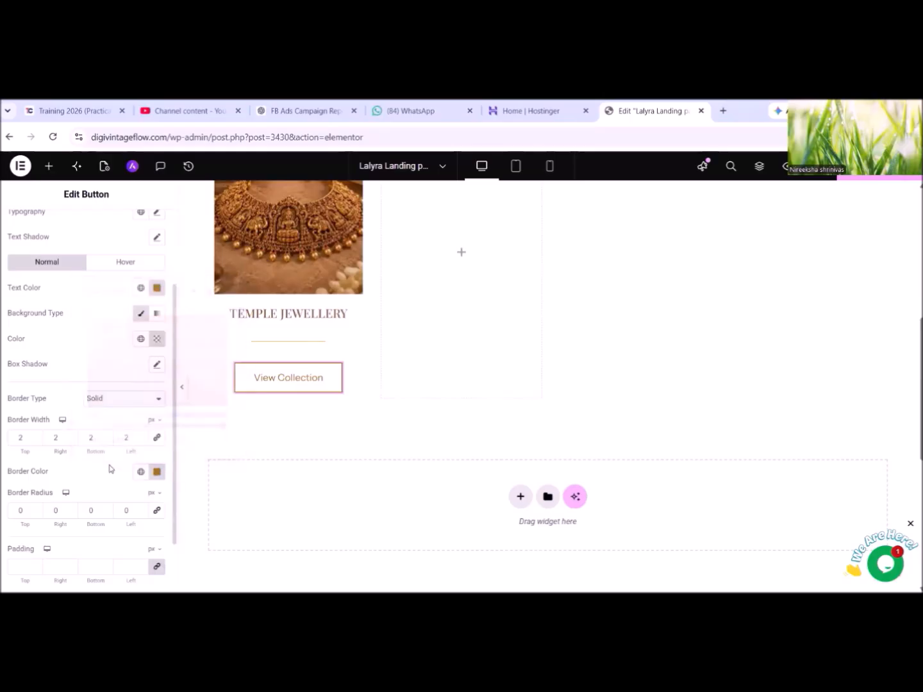
# Set a classic background on the outer container around the card grid, using the copied color #F5EFE4.
pyautogui.scroll(2, 411, 337)
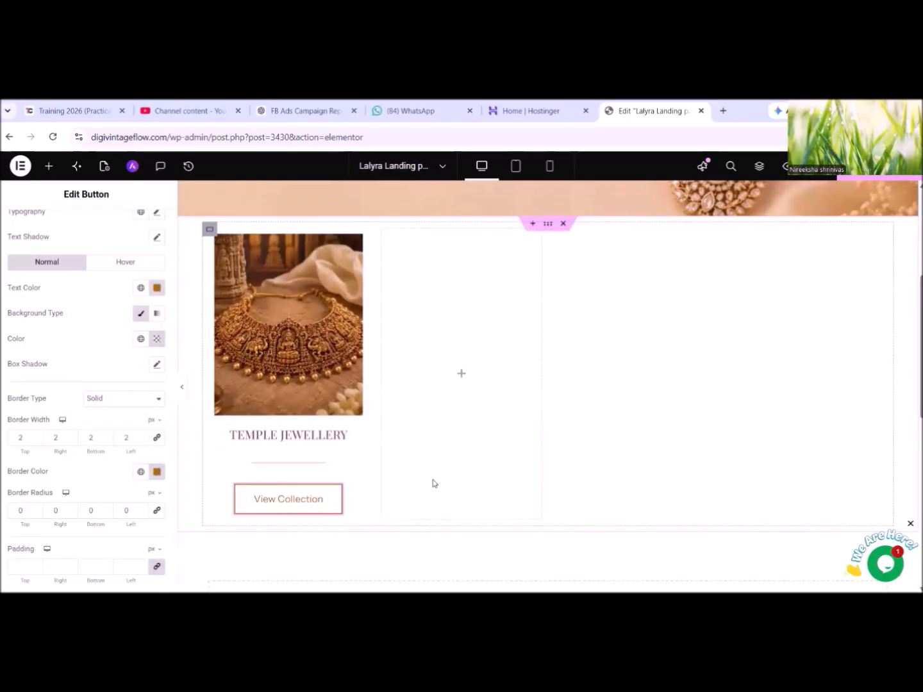
pyautogui.scroll(2, 401, 364)
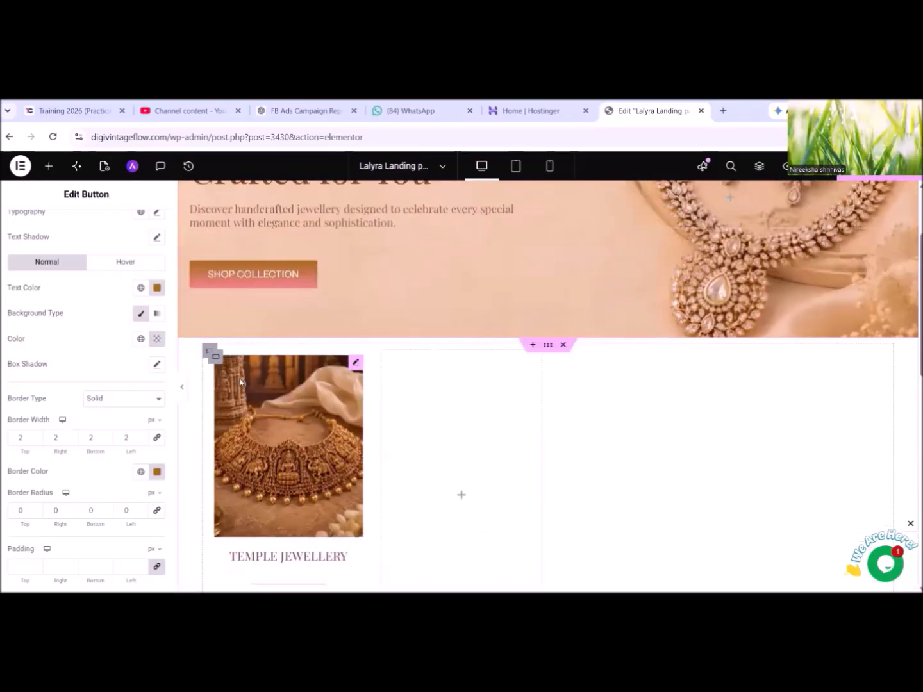
pyautogui.click(218, 358)
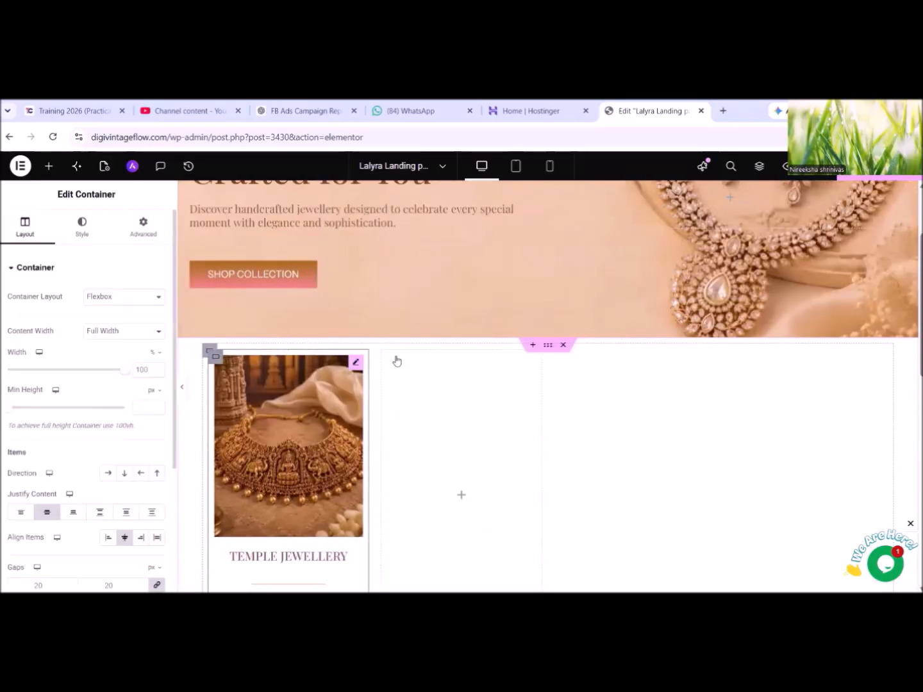
pyautogui.click(548, 347)
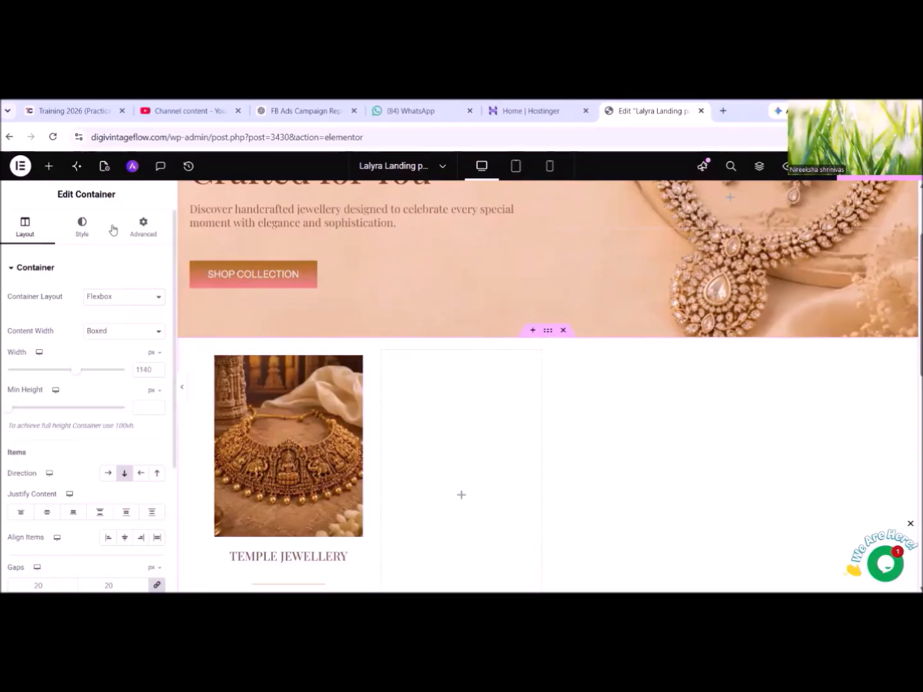
pyautogui.click(82, 226)
pyautogui.click(109, 322)
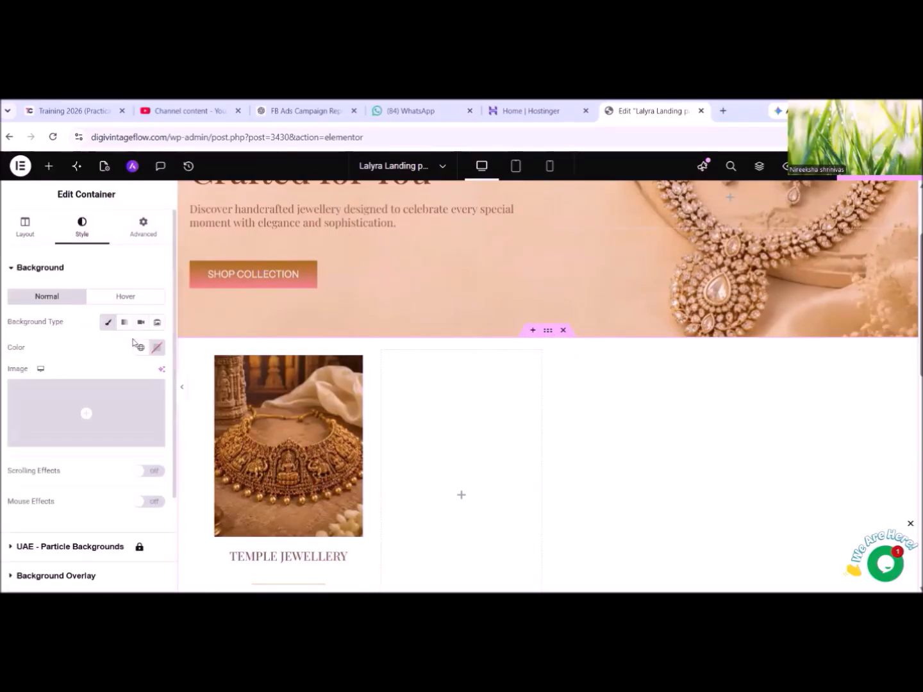
pyautogui.click(157, 346)
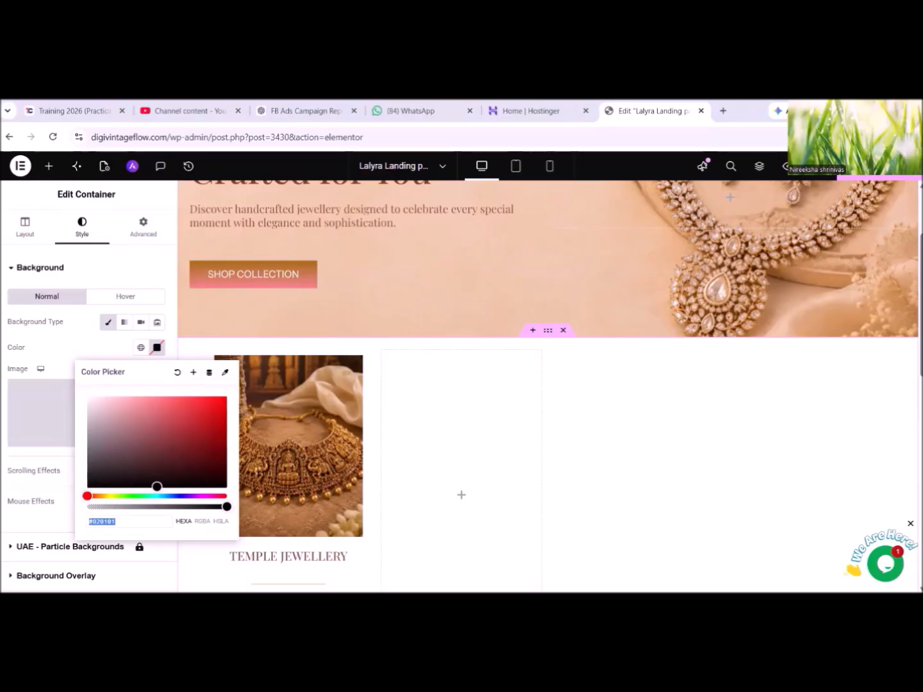
pyautogui.rightClick(123, 522)
pyautogui.click(160, 291)
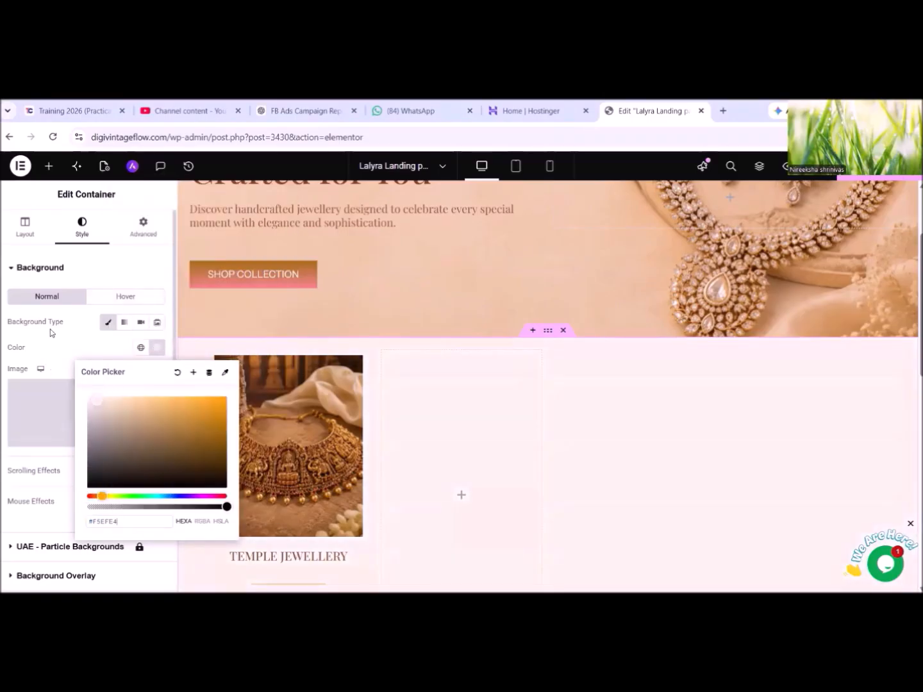
pyautogui.click(49, 333)
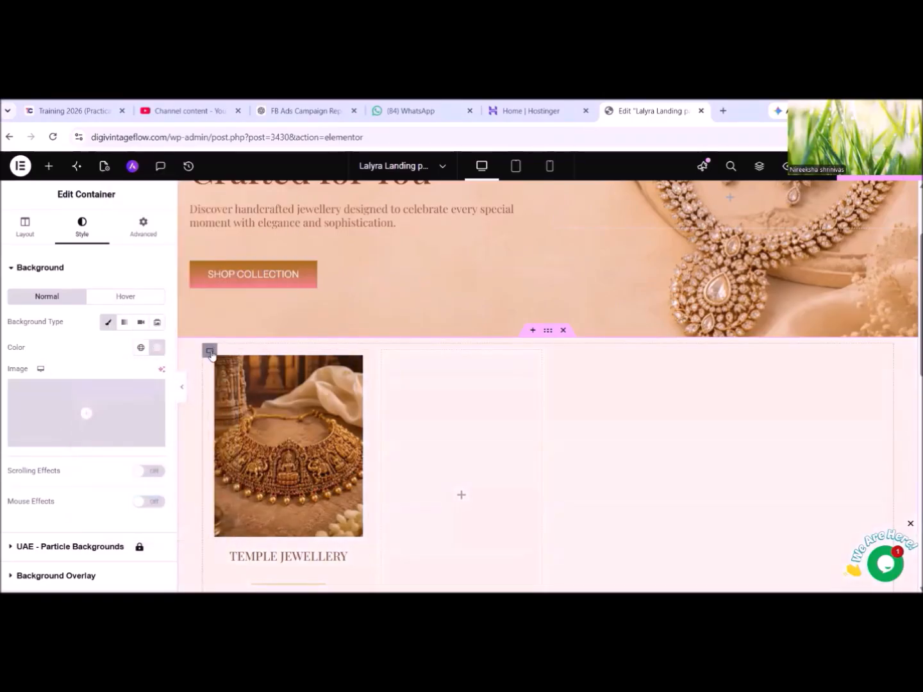
# Give the Temple Jewellery card's container a classic white background, #FFFFFF.
pyautogui.click(211, 355)
pyautogui.click(212, 356)
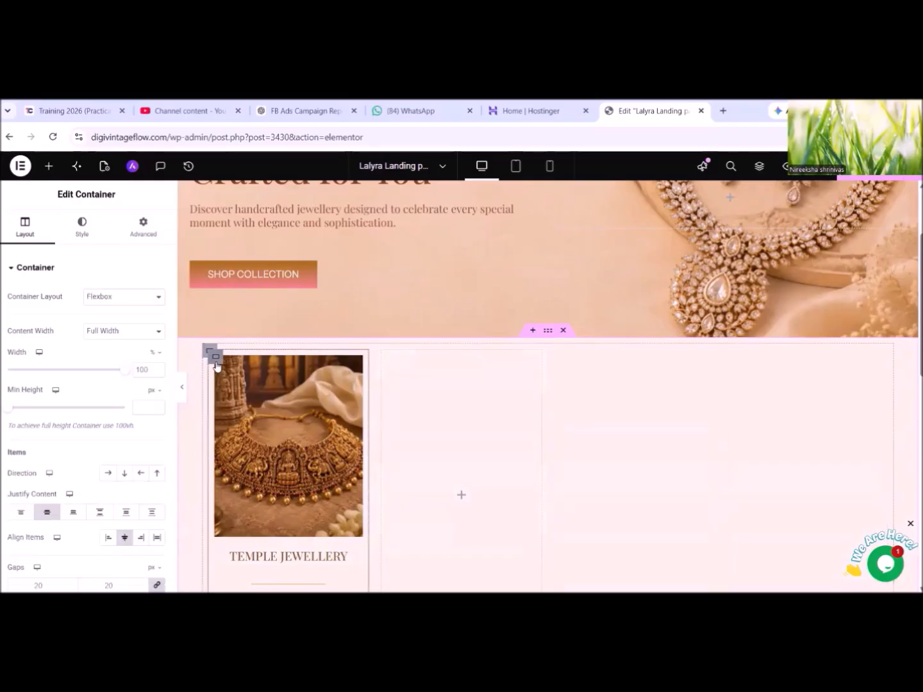
pyautogui.scroll(-2, 93, 430)
pyautogui.scroll(2, 100, 423)
pyautogui.click(84, 238)
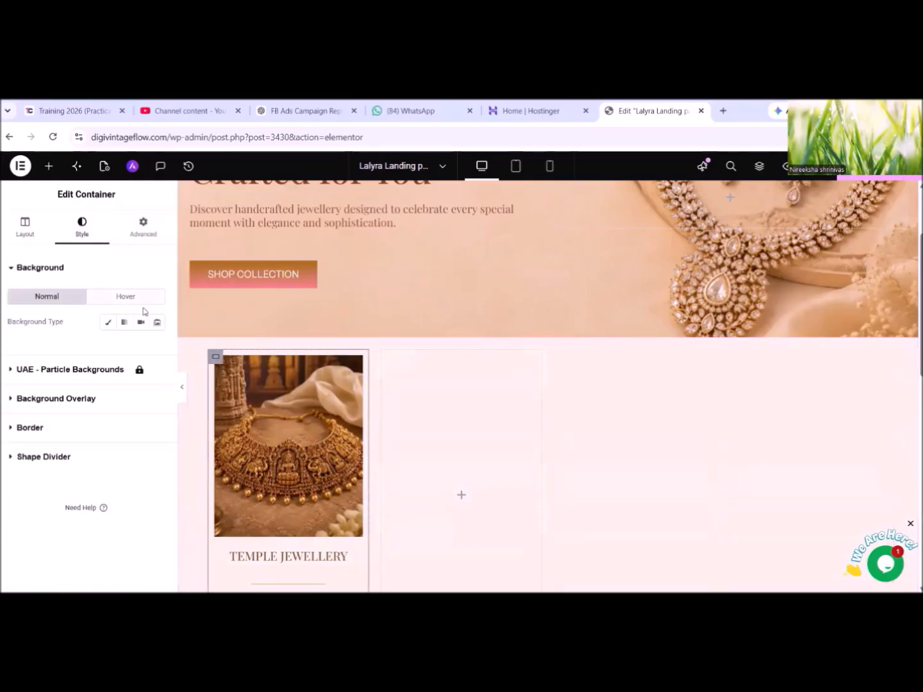
pyautogui.click(109, 322)
pyautogui.click(157, 348)
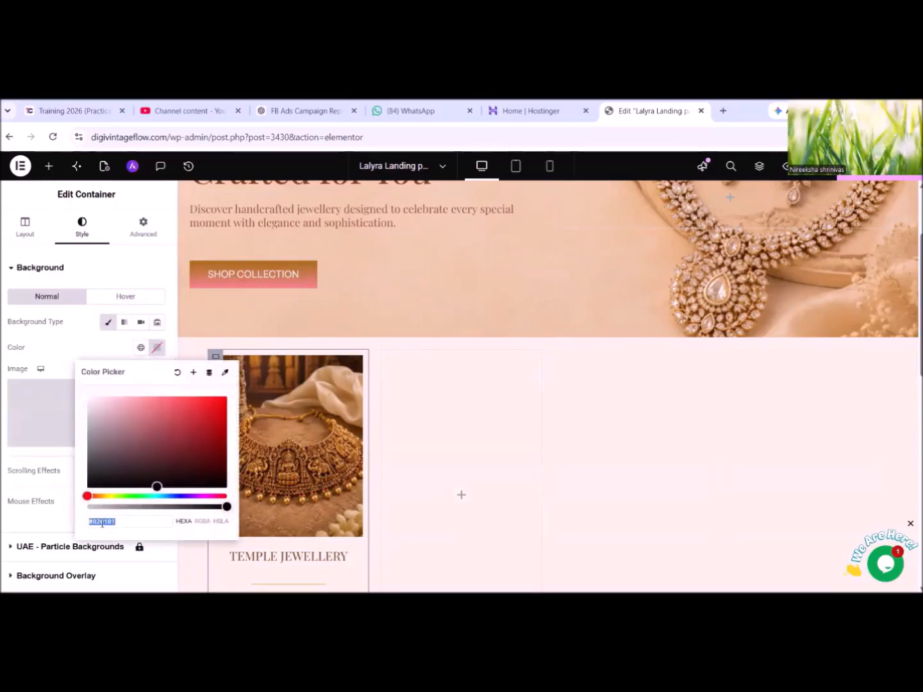
pyautogui.click(122, 522)
pyautogui.press('BackSpace')
pyautogui.press('BackSpace')
pyautogui.press('BackSpace')
pyautogui.press('BackSpace')
pyautogui.press('BackSpace')
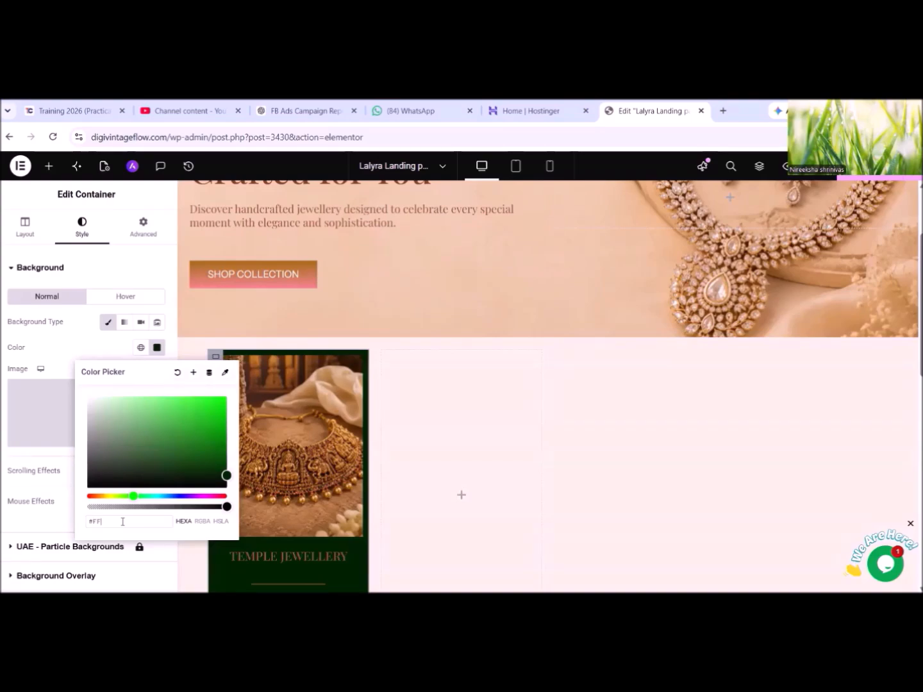
pyautogui.write('FFFF')
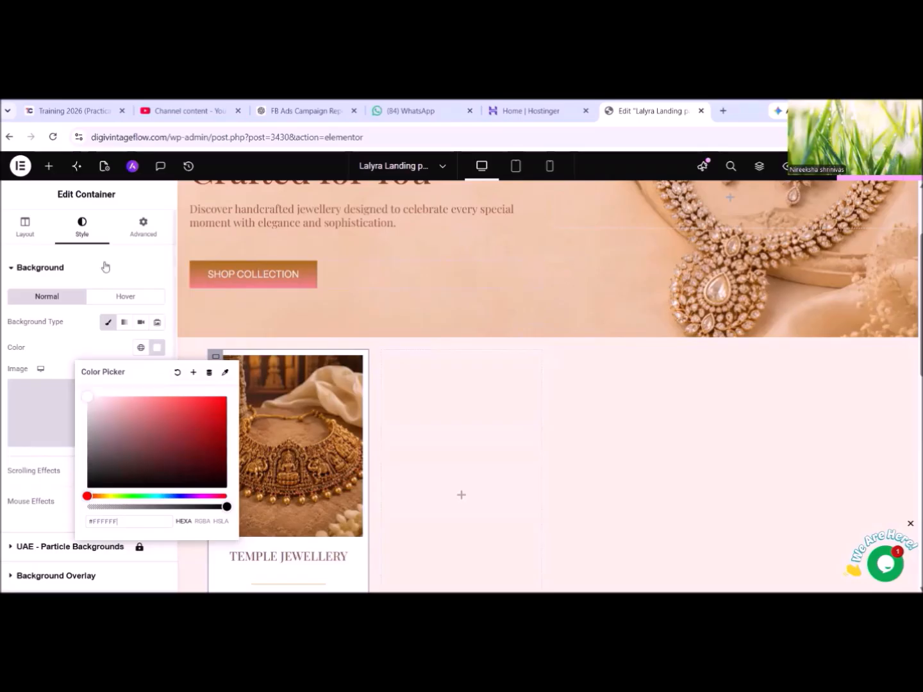
pyautogui.click(76, 339)
# Change the View Collection button's font family to Open Sans.
pyautogui.scroll(-1, 589, 458)
pyautogui.scroll(-3, 590, 458)
pyautogui.scroll(2, 453, 487)
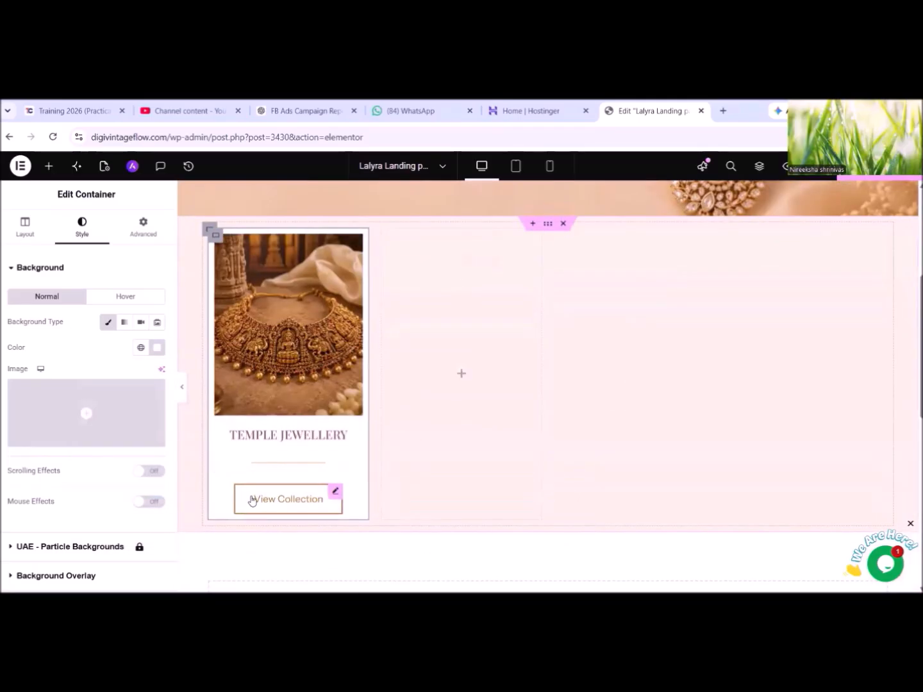
pyautogui.click(251, 498)
pyautogui.click(27, 233)
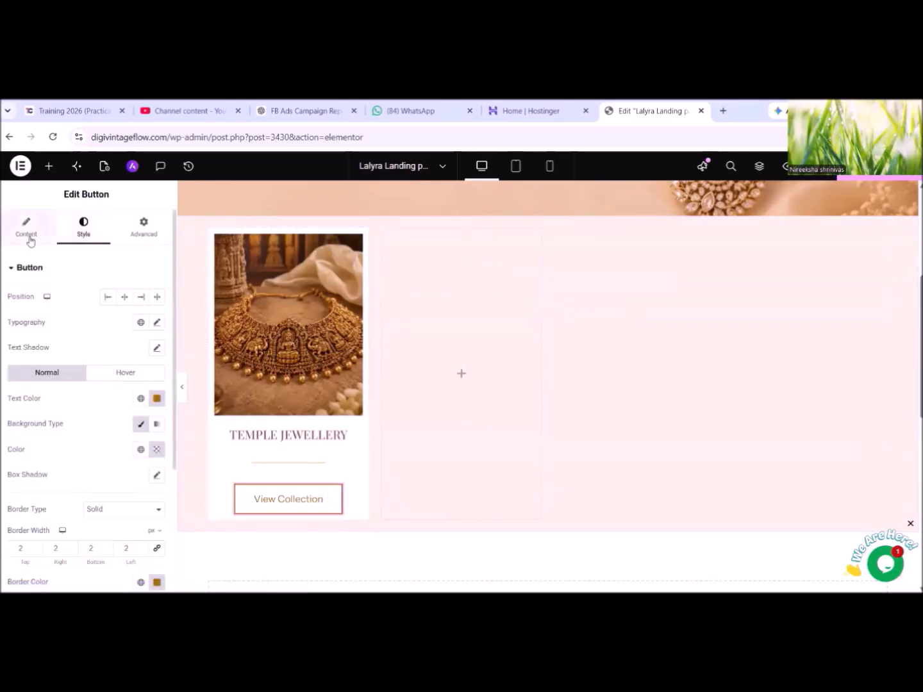
pyautogui.click(91, 236)
pyautogui.click(156, 322)
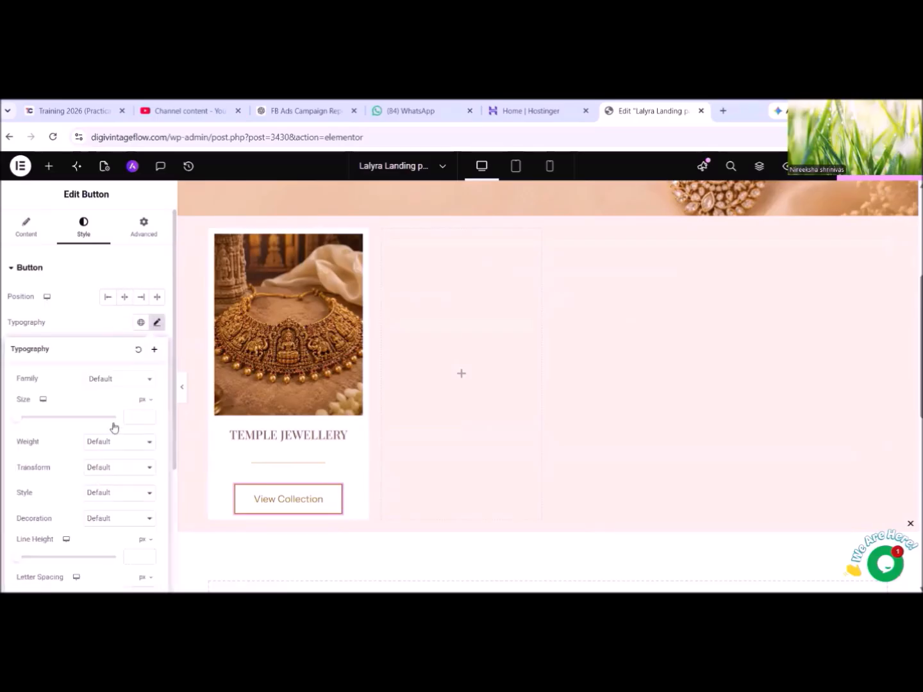
pyautogui.click(131, 382)
pyautogui.write('open')
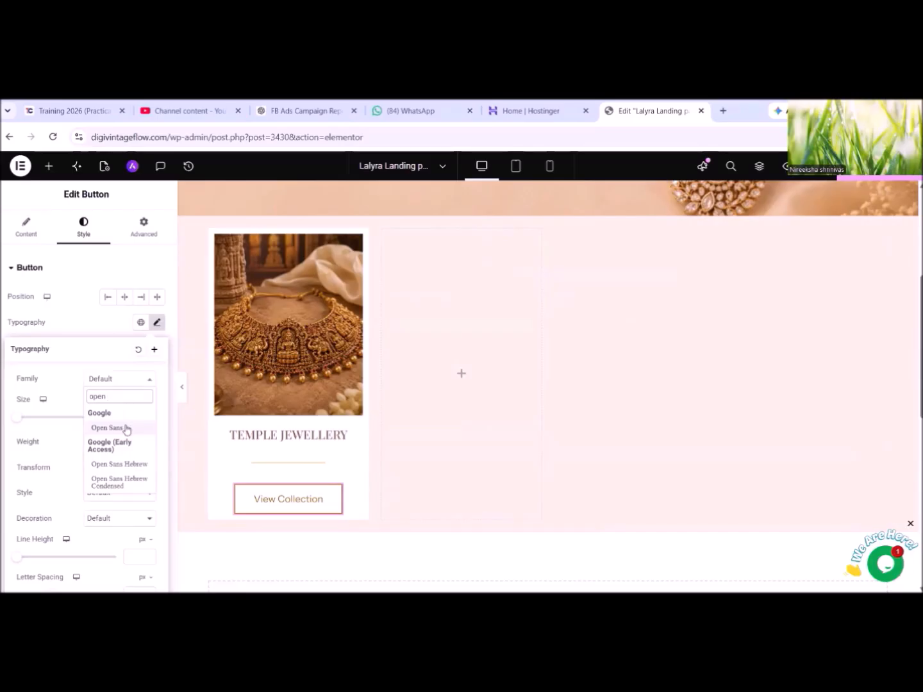
pyautogui.click(125, 428)
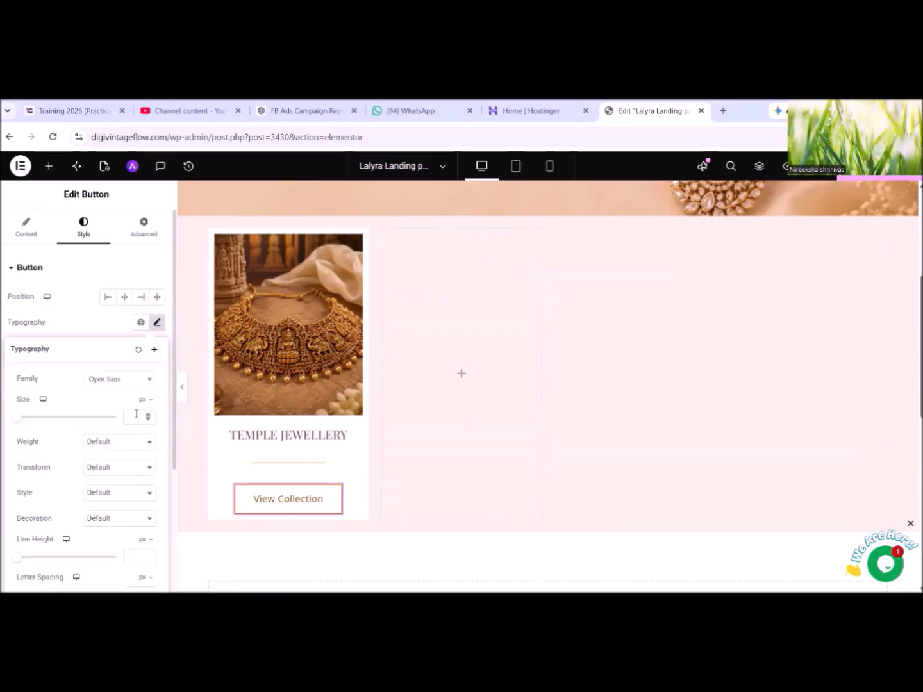
# Set the View Collection button text to size 16 px, weight 600 (Semi Bold) and line height 14 px.
pyautogui.click(136, 416)
pyautogui.write('16')
pyautogui.click(125, 442)
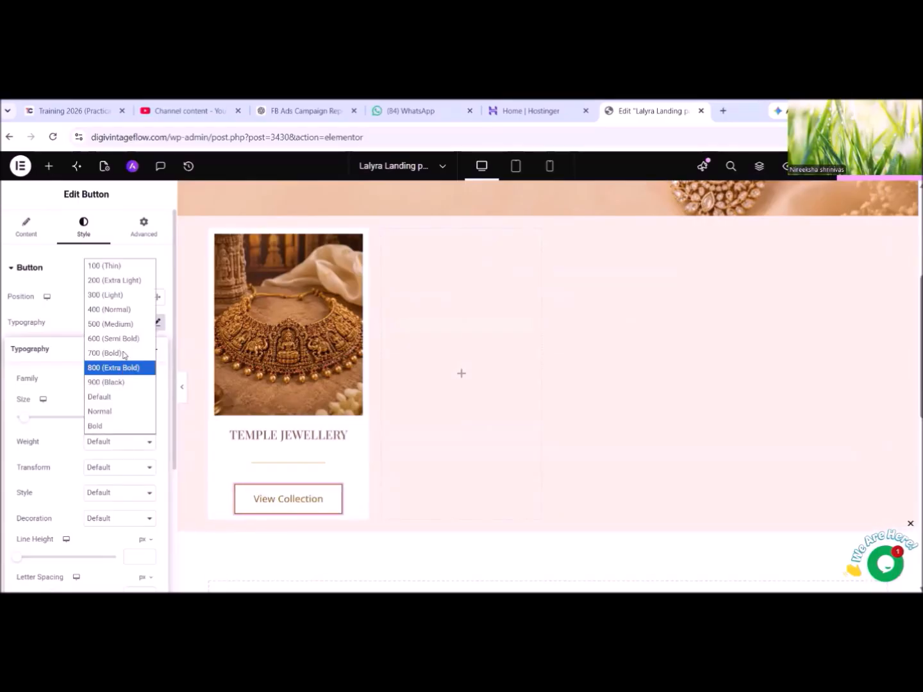
pyautogui.click(120, 338)
pyautogui.scroll(-2, 119, 493)
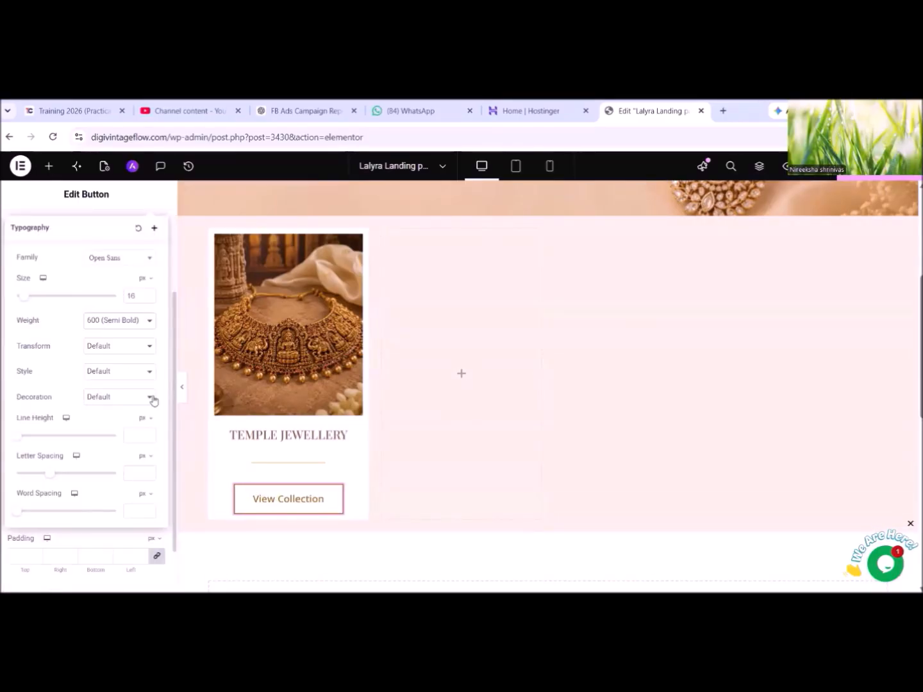
pyautogui.write('14')
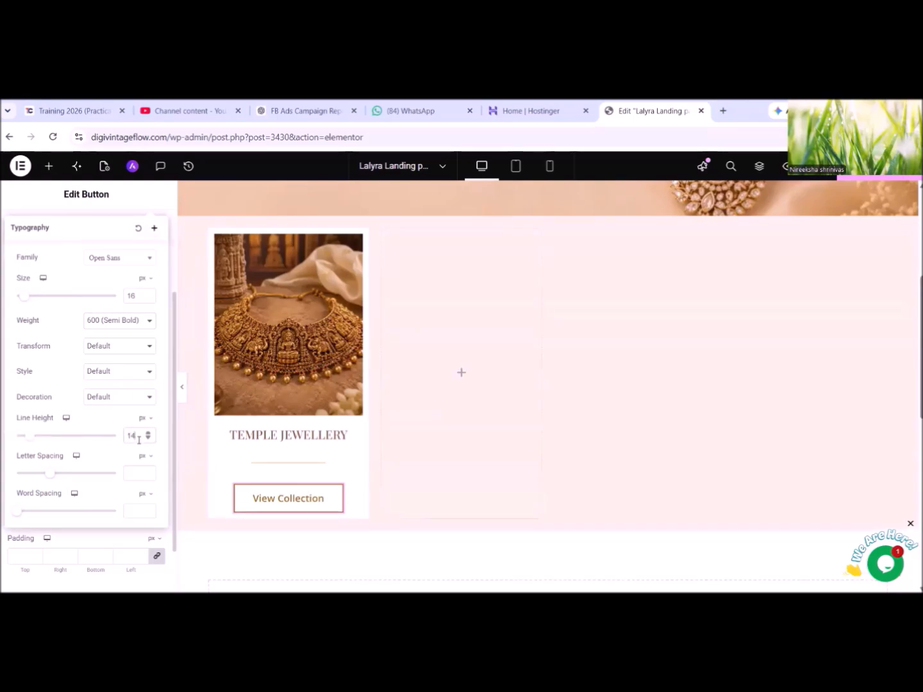
pyautogui.click(56, 206)
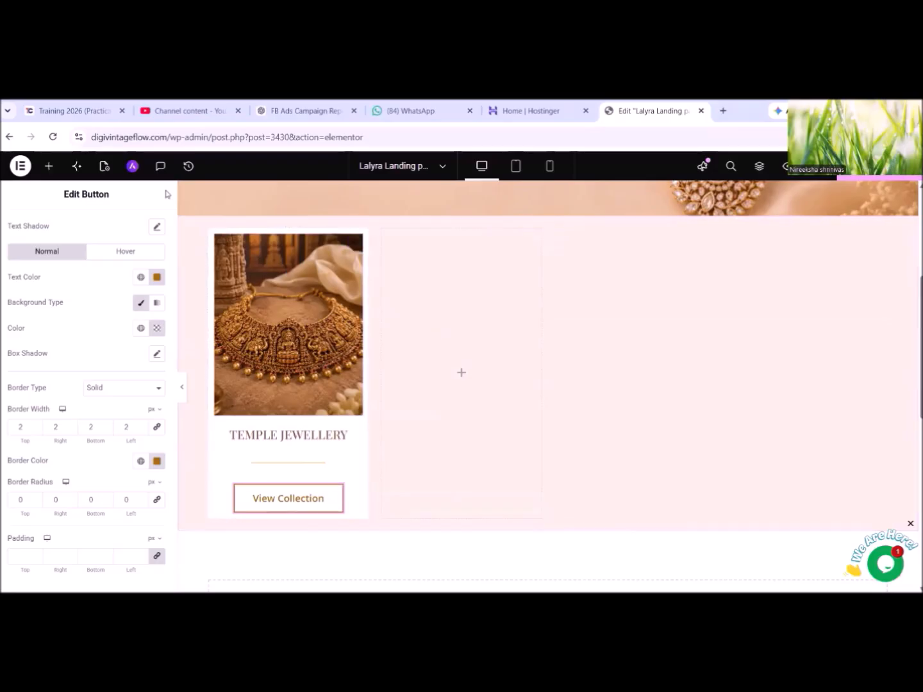
# Copy the finished Temple Jewellery card container and paste it into the three empty grid columns beside it.
pyautogui.click(214, 234)
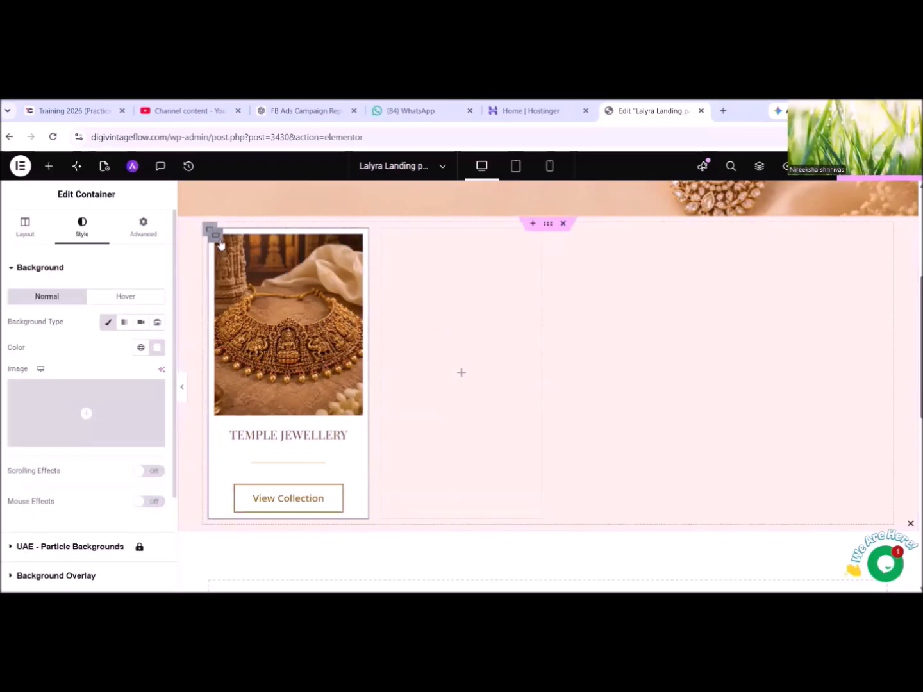
pyautogui.rightClick(224, 248)
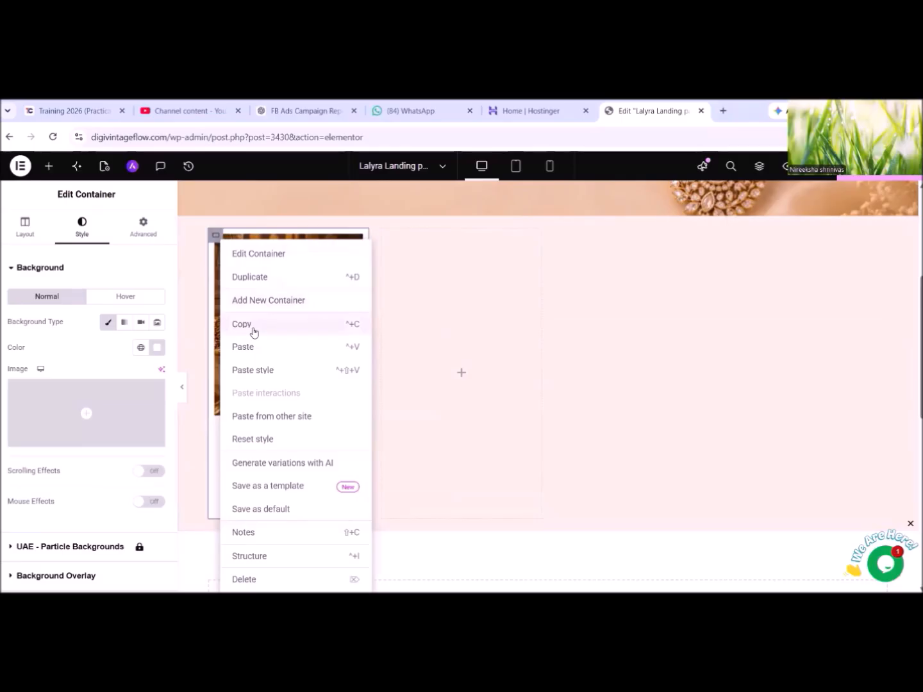
pyautogui.click(251, 327)
pyautogui.rightClick(391, 239)
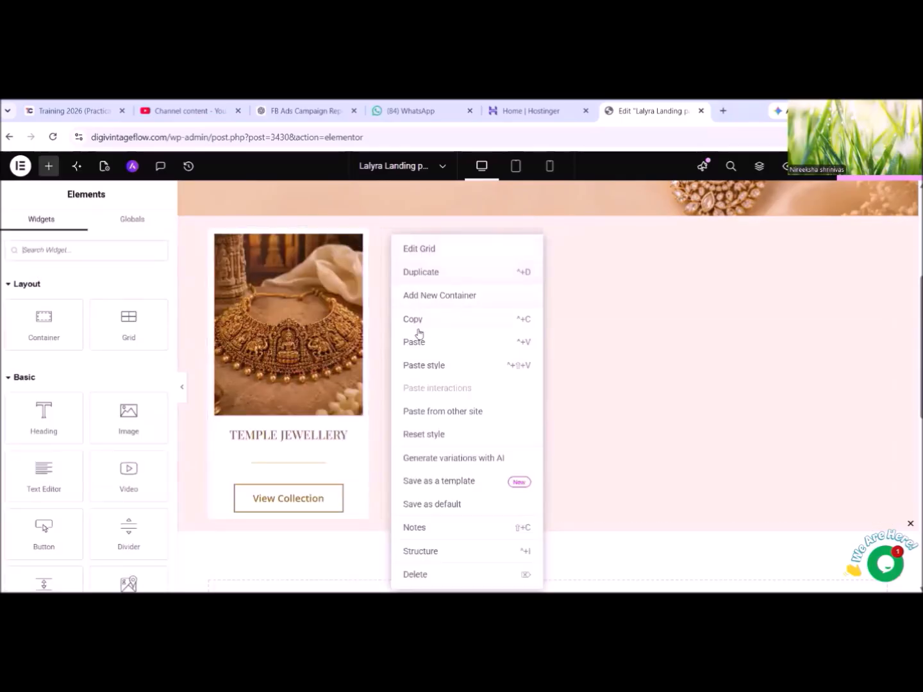
pyautogui.click(420, 343)
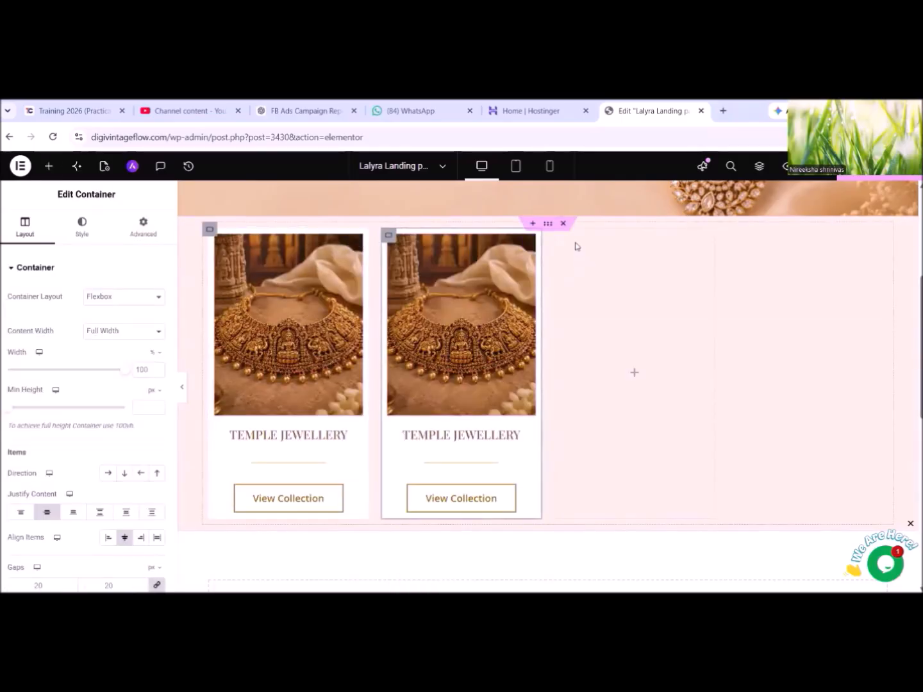
pyautogui.rightClick(577, 246)
pyautogui.click(609, 350)
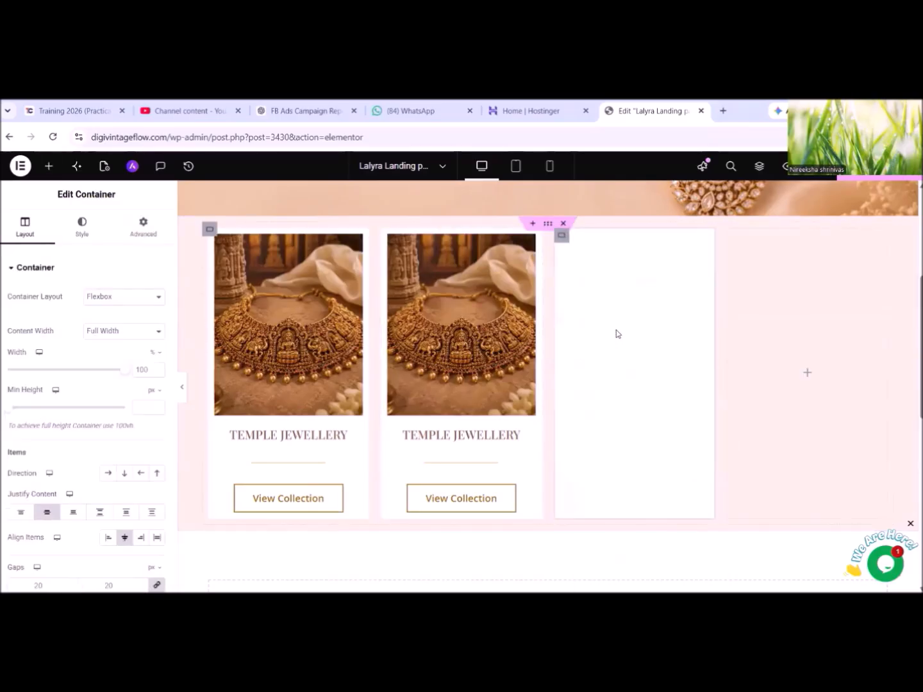
pyautogui.rightClick(754, 247)
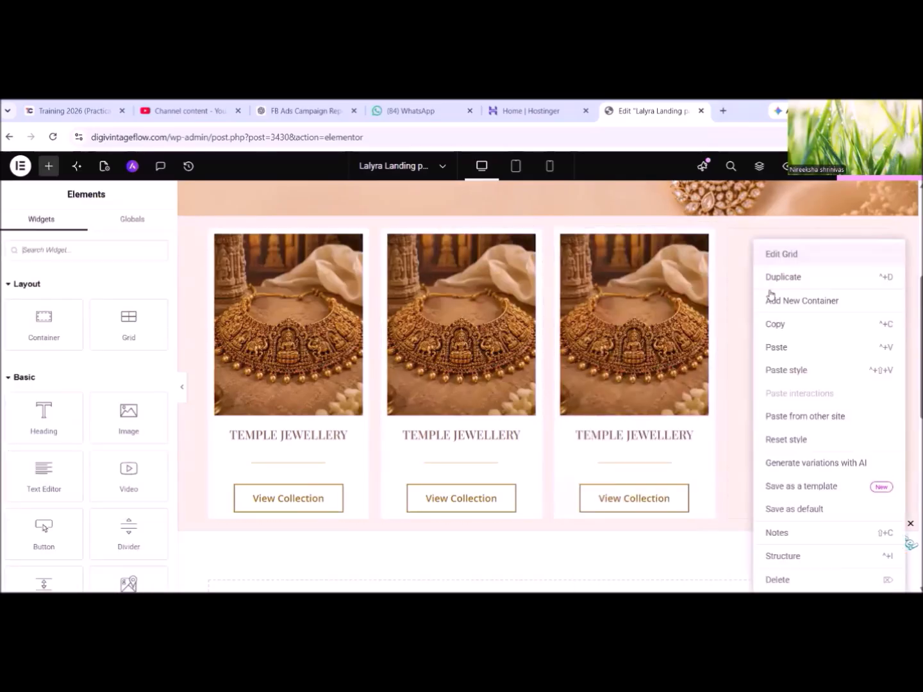
pyautogui.click(770, 349)
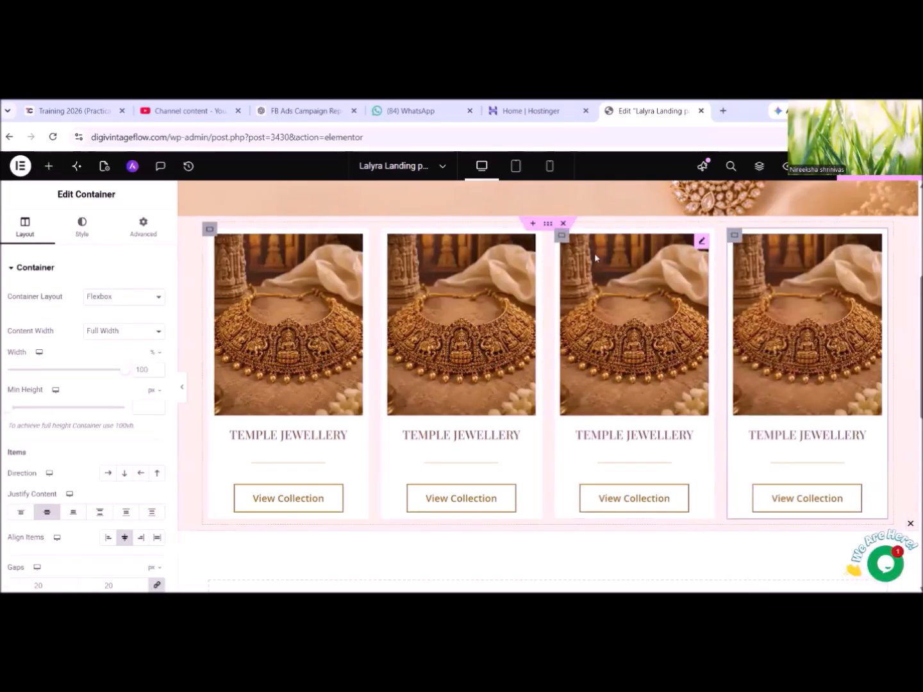
# Add a single-column Flexbox container above the Temple Jewellery card grid and set its content width to Full Width.
pyautogui.click(533, 223)
pyautogui.click(520, 272)
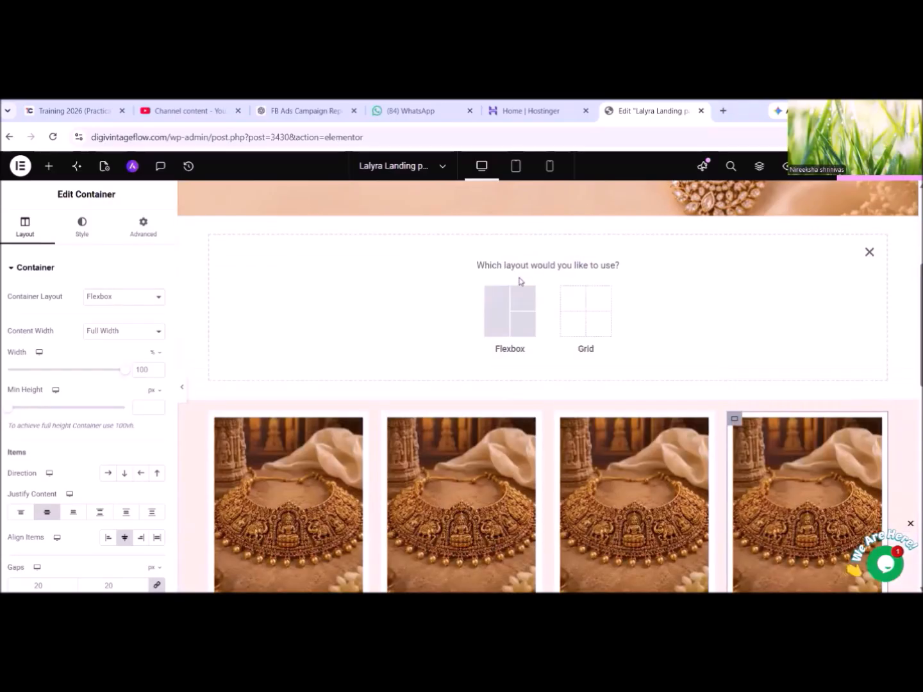
pyautogui.click(512, 323)
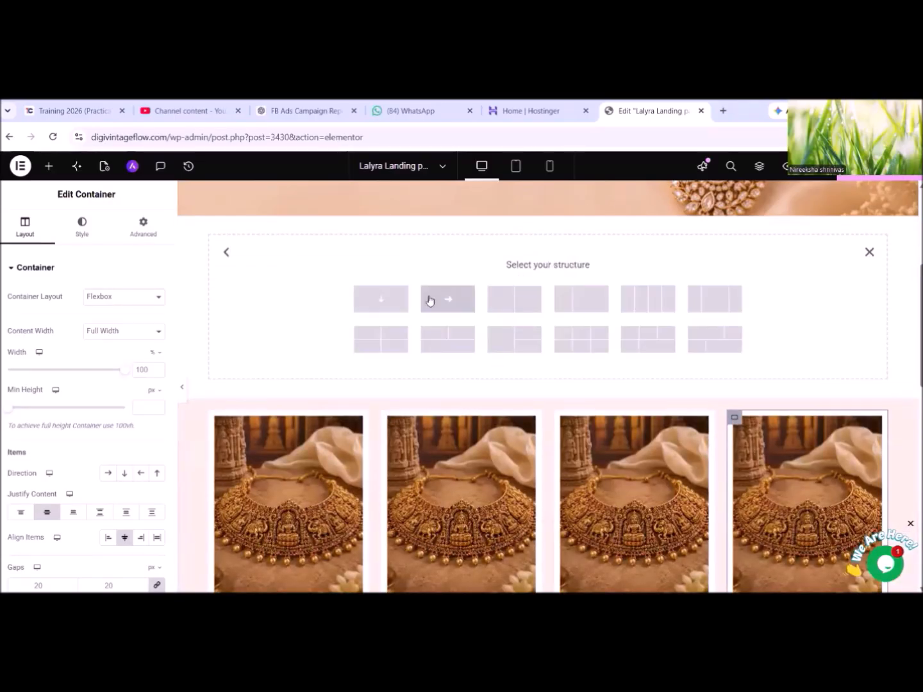
pyautogui.click(395, 306)
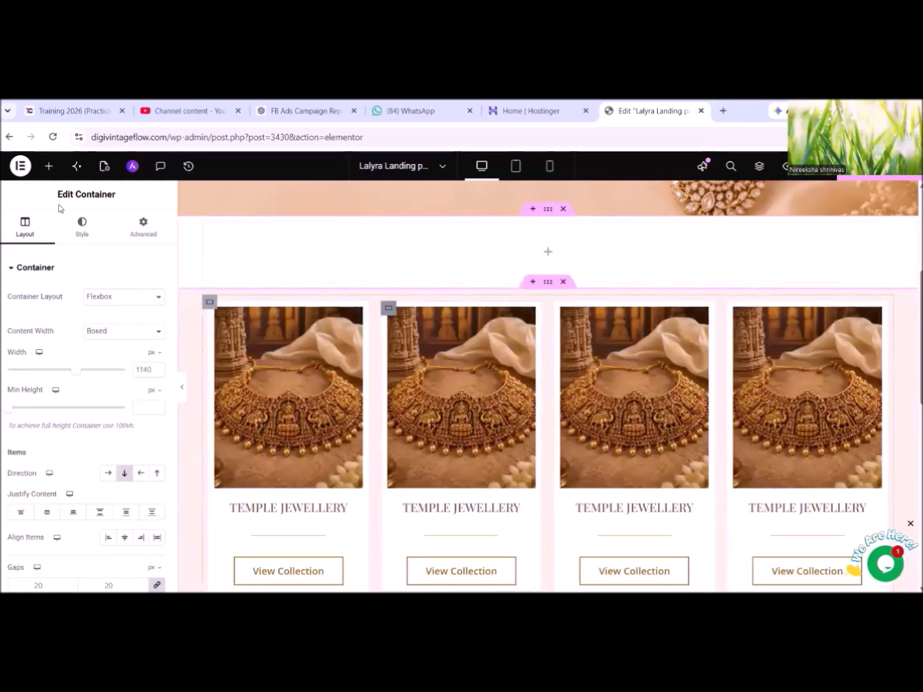
pyautogui.click(121, 335)
pyautogui.click(119, 363)
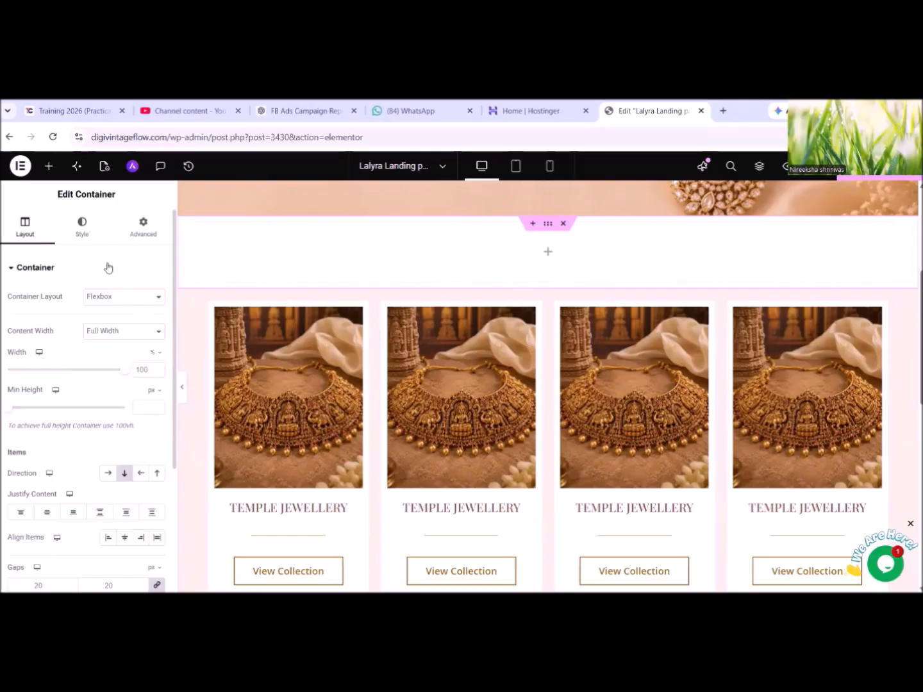
# Unlink the new container's margin and padding values, then set its top and bottom padding to 50 px.
pyautogui.click(83, 231)
pyautogui.click(144, 238)
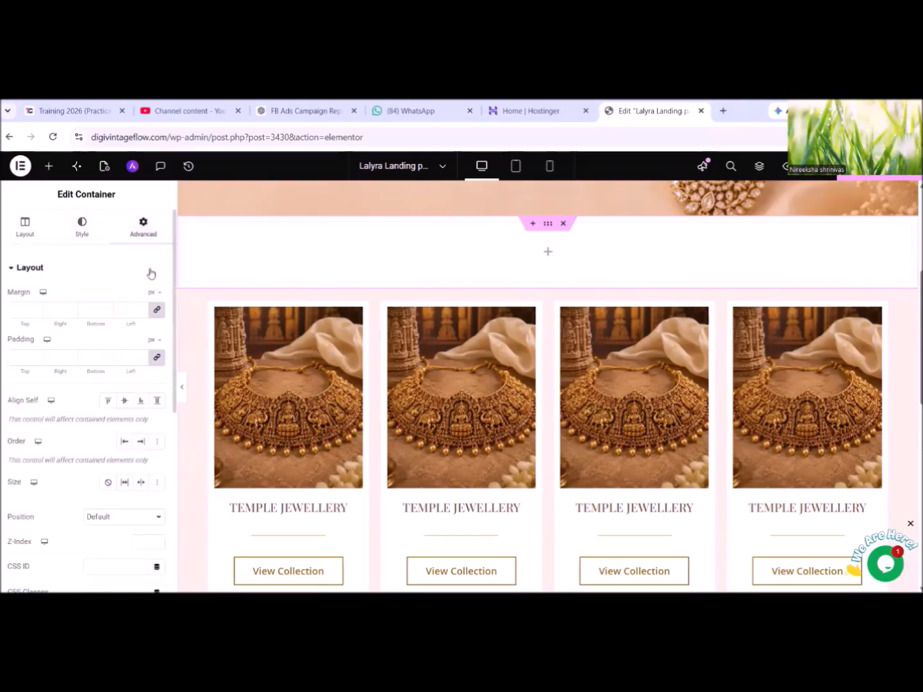
pyautogui.click(157, 309)
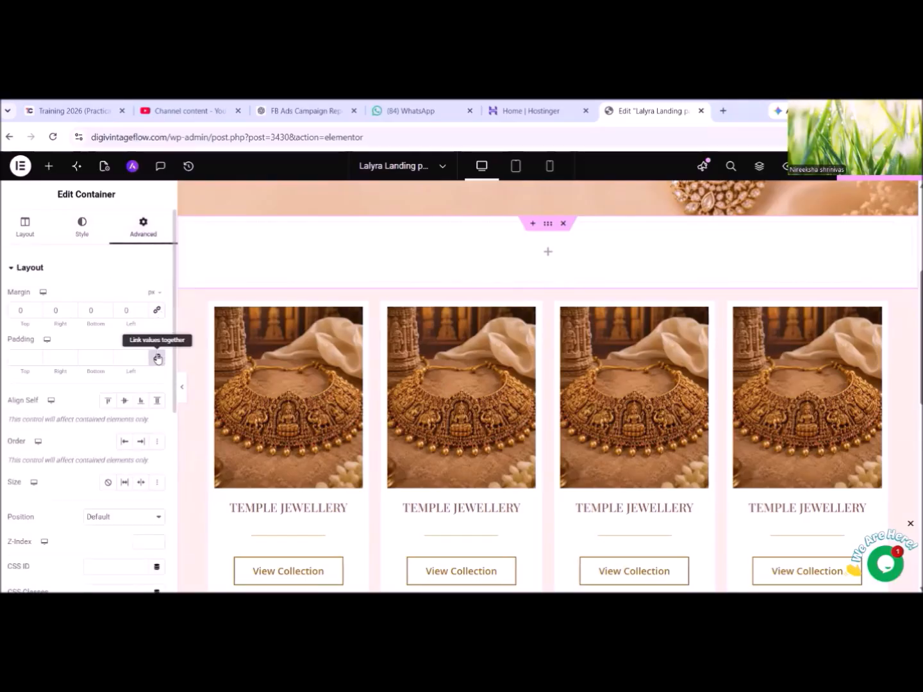
pyautogui.click(157, 357)
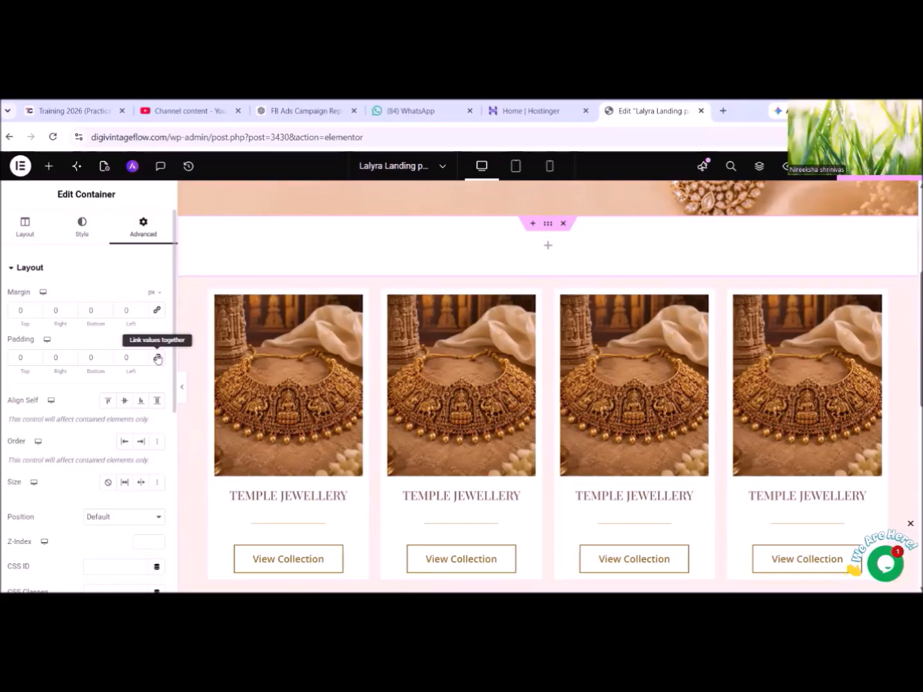
pyautogui.click(37, 354)
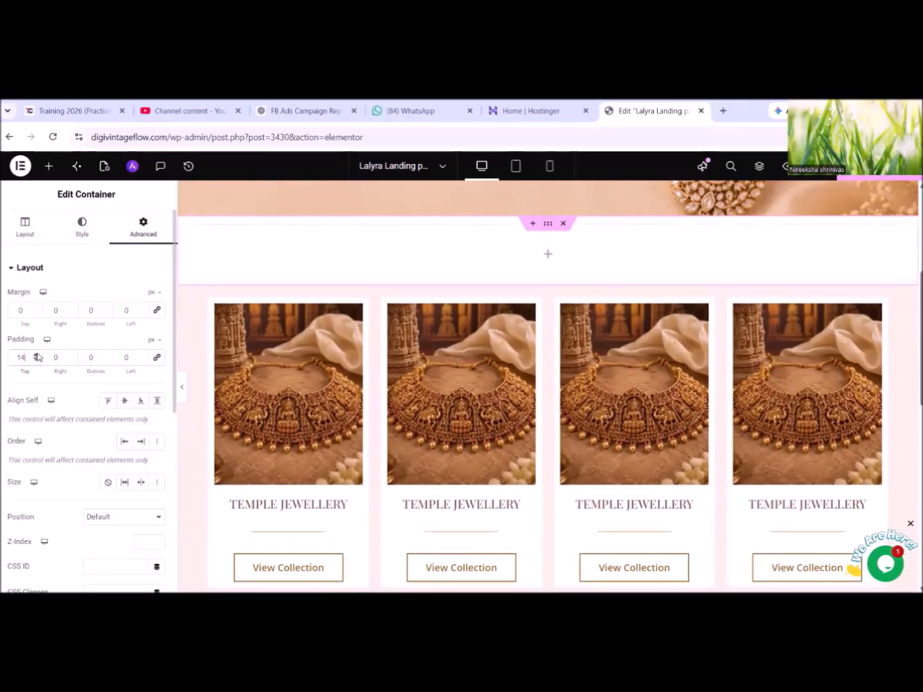
pyautogui.click(36, 355)
pyautogui.click(37, 355)
pyautogui.click(37, 355)
pyautogui.click(37, 360)
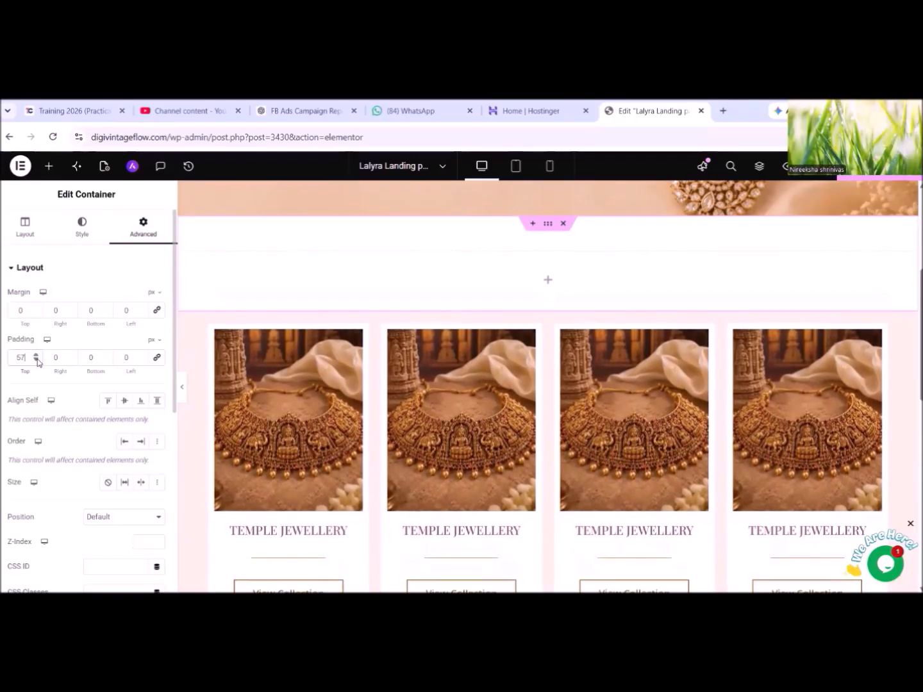
pyautogui.click(37, 360)
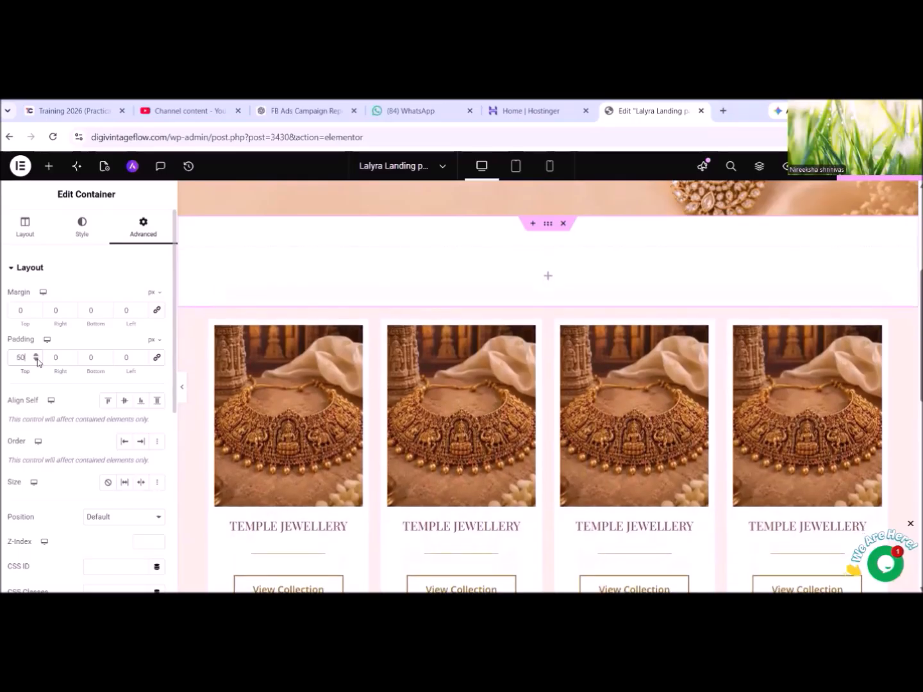
pyautogui.click(107, 354)
pyautogui.click(107, 355)
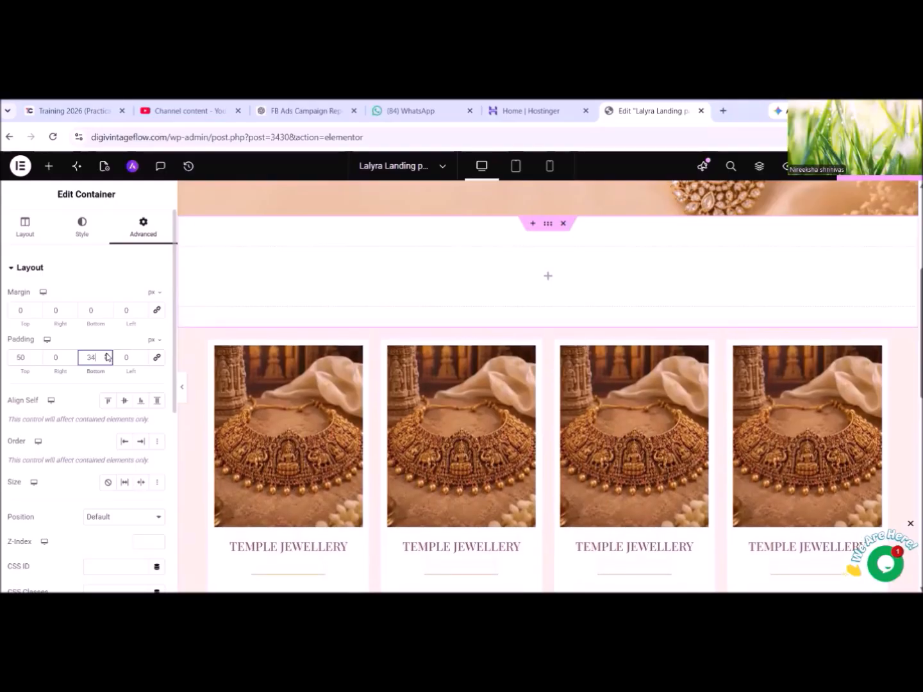
pyautogui.click(107, 355)
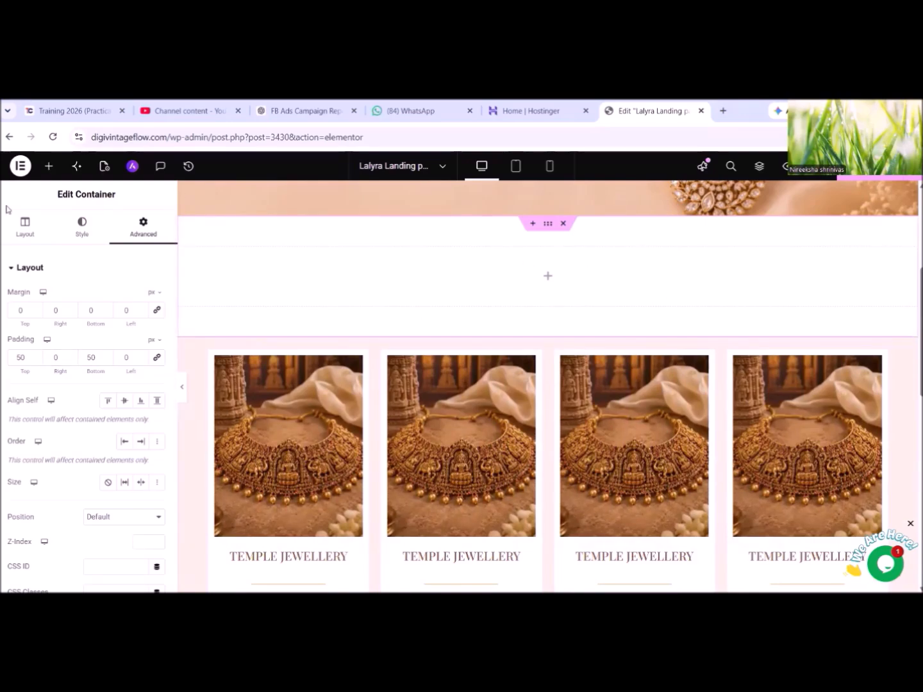
# Add a Heading widget to the new container and centre the container's items in both justify content and align items.
pyautogui.click(48, 166)
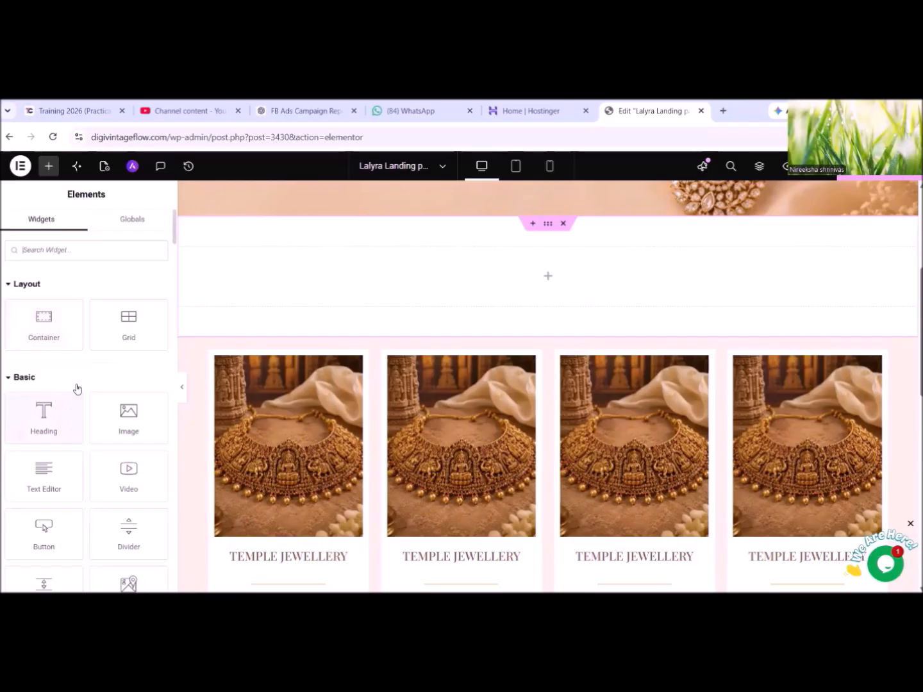
pyautogui.scroll(-1, 76, 469)
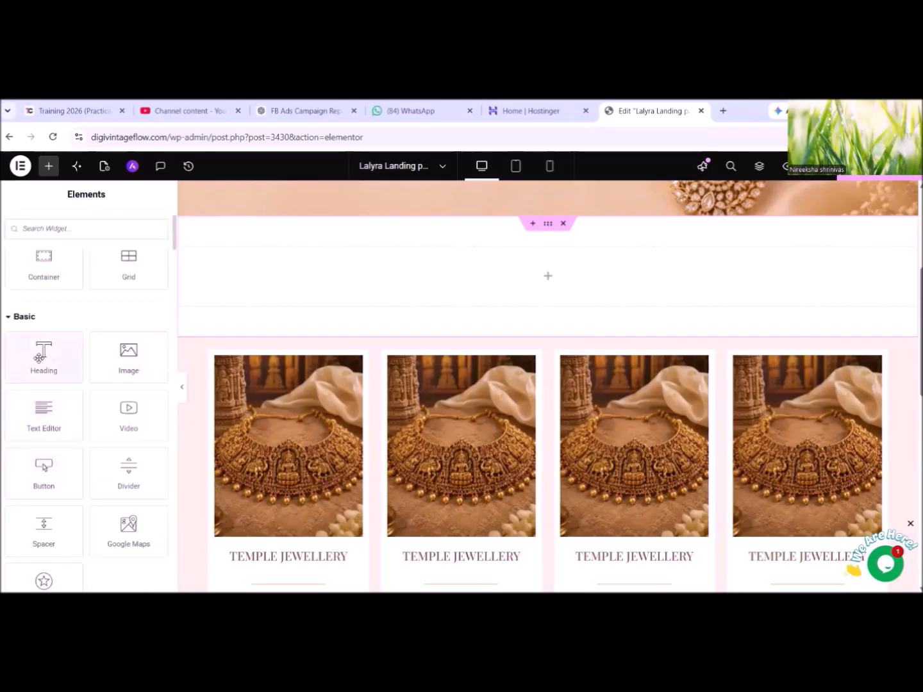
pyautogui.moveTo(44, 355); pyautogui.dragTo(559, 276)
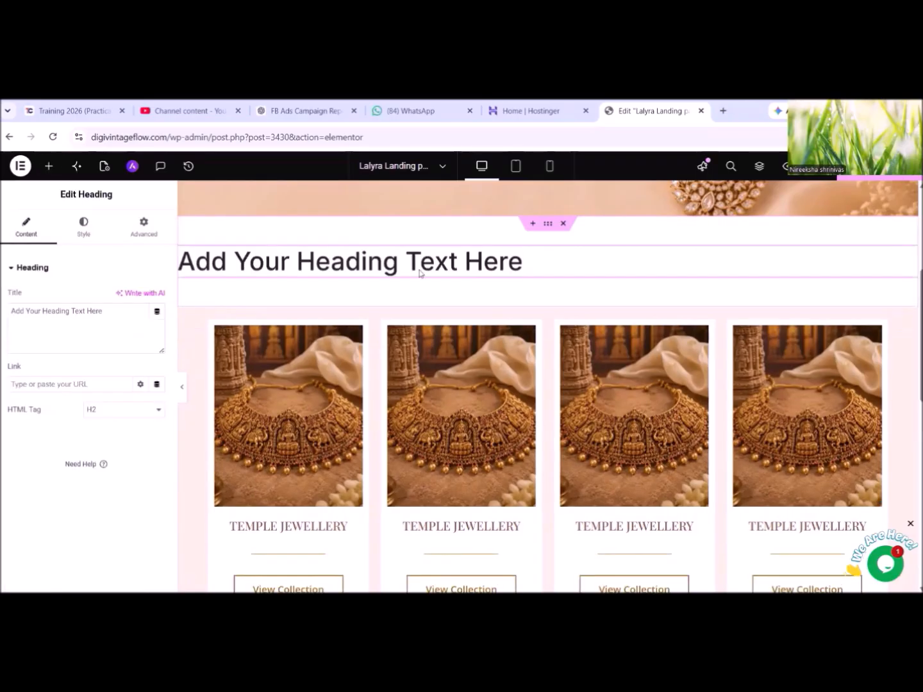
pyautogui.click(548, 222)
pyautogui.click(25, 224)
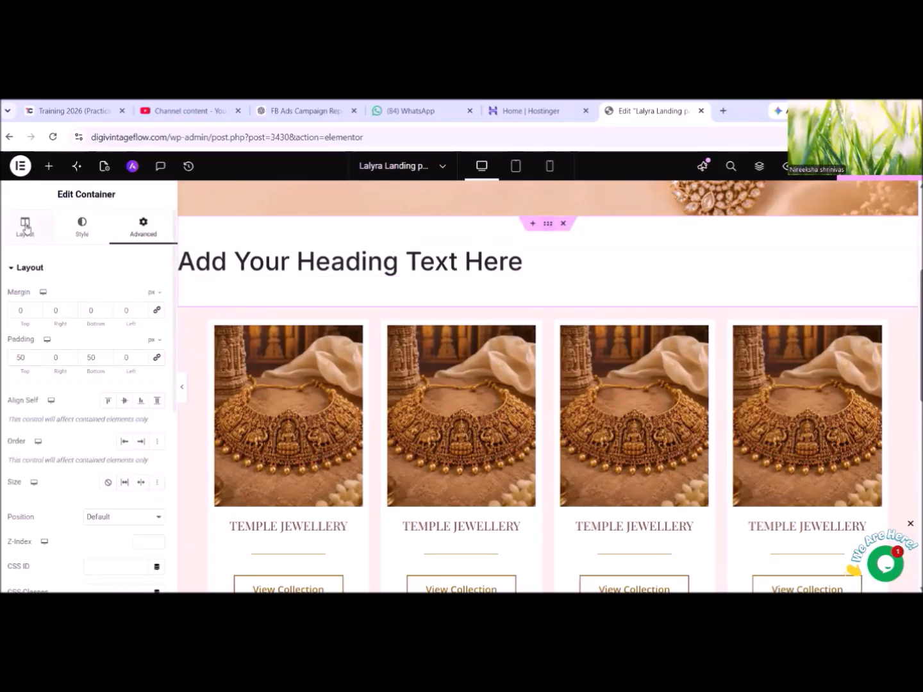
pyautogui.click(46, 512)
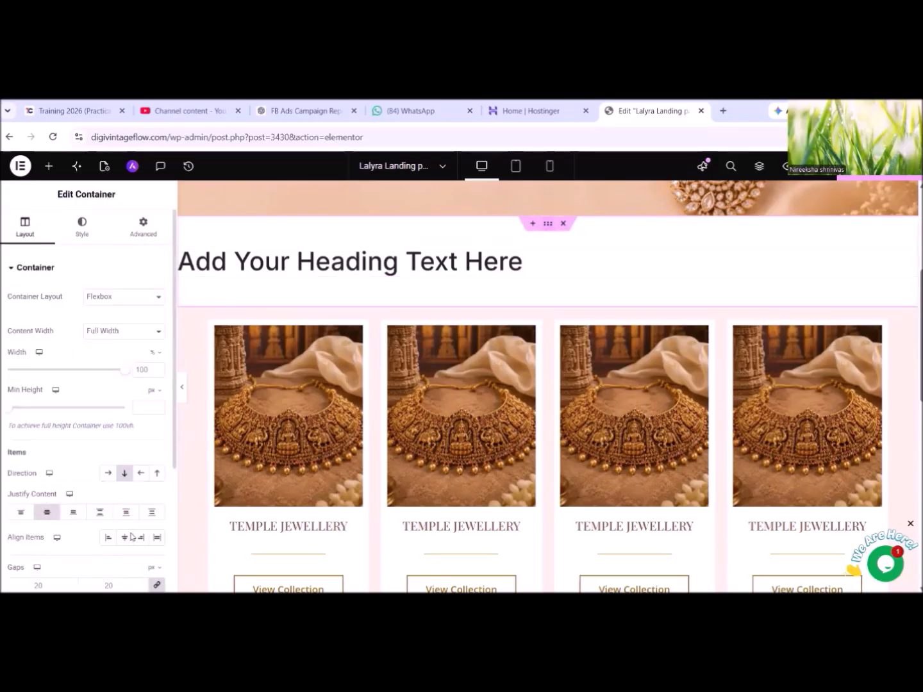
pyautogui.click(124, 539)
# Replace the new heading's placeholder title with "Featured Collections".
pyautogui.click(430, 250)
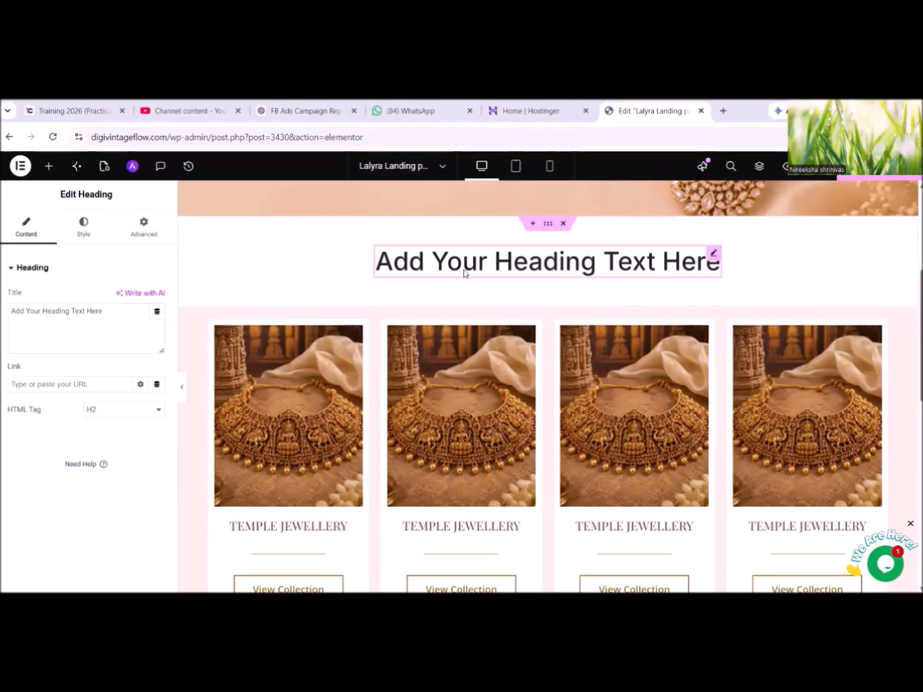
pyautogui.moveTo(125, 314); pyautogui.dragTo(3, 312)
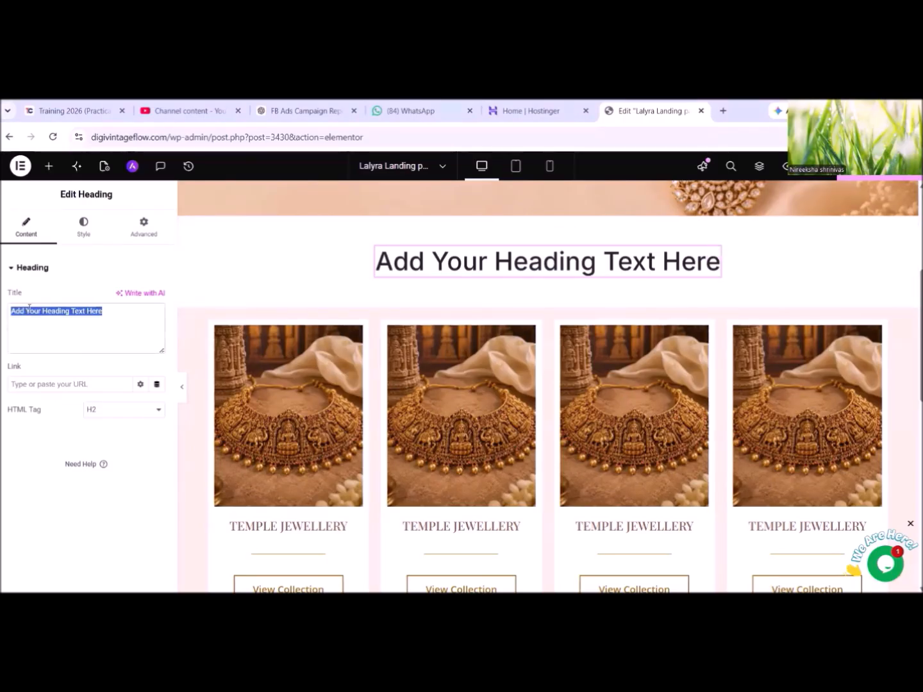
pyautogui.rightClick(29, 308)
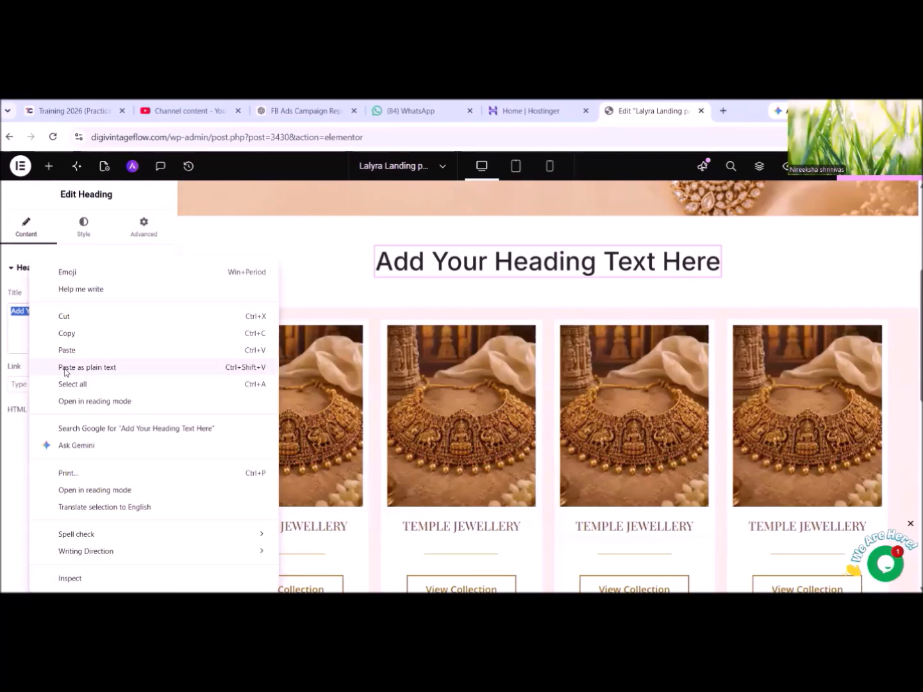
pyautogui.click(159, 350)
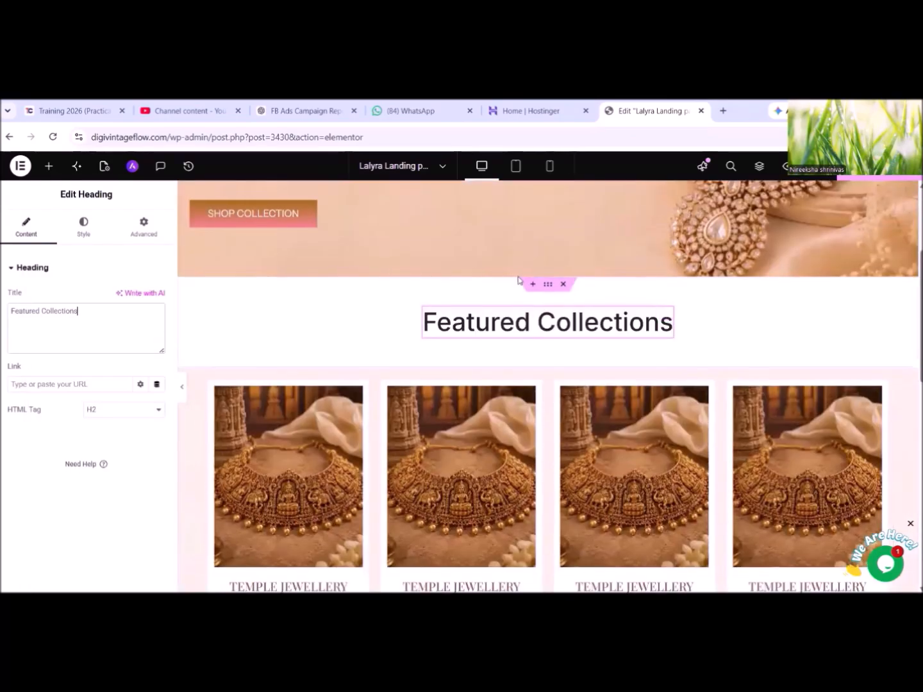
# Give the Featured Collections container a classic background in the beige colour #DEC8B7.
pyautogui.click(481, 290)
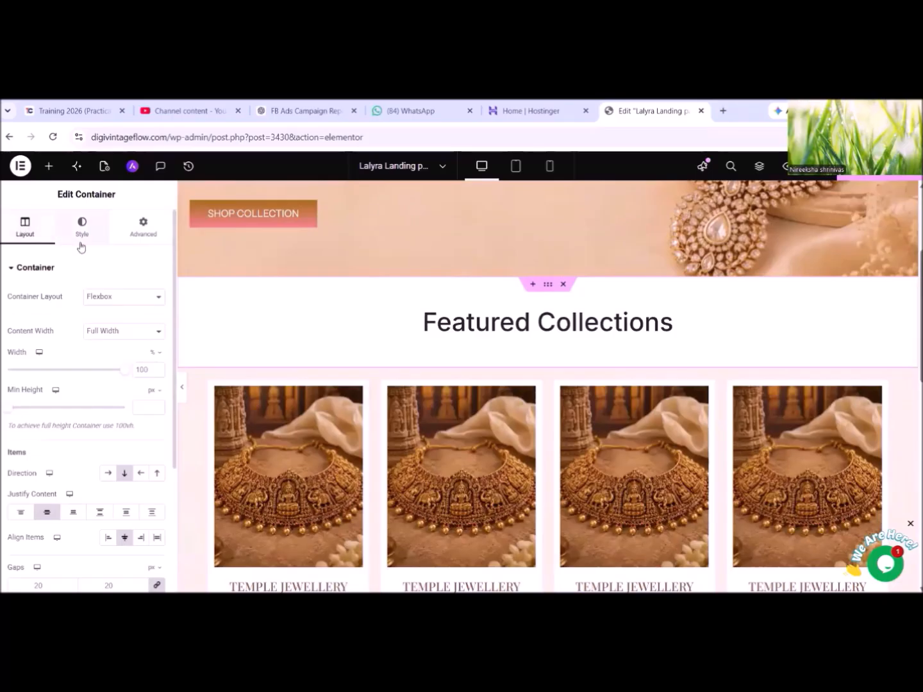
pyautogui.click(81, 231)
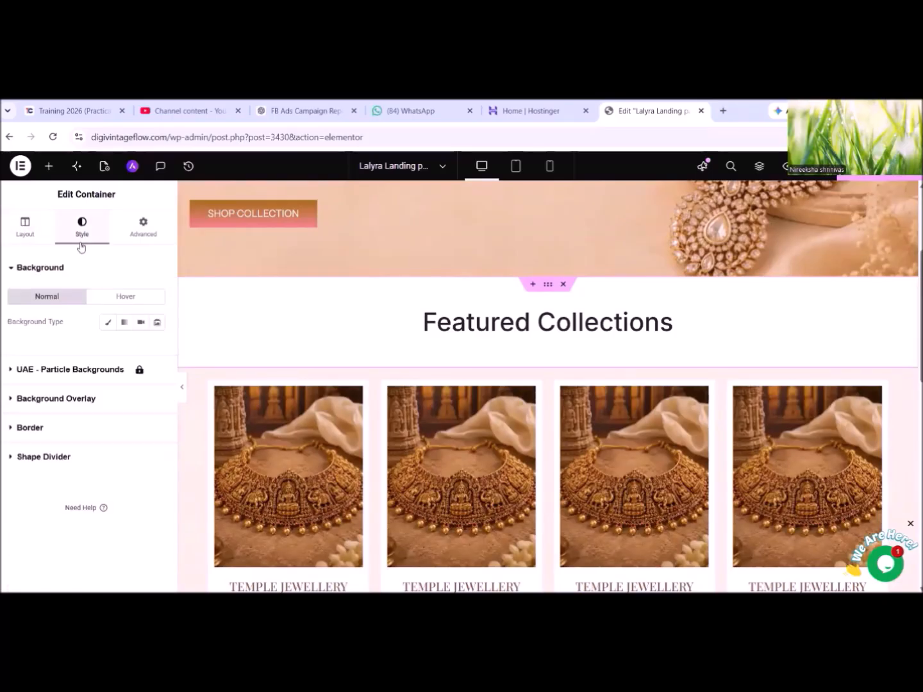
pyautogui.click(108, 323)
pyautogui.click(156, 348)
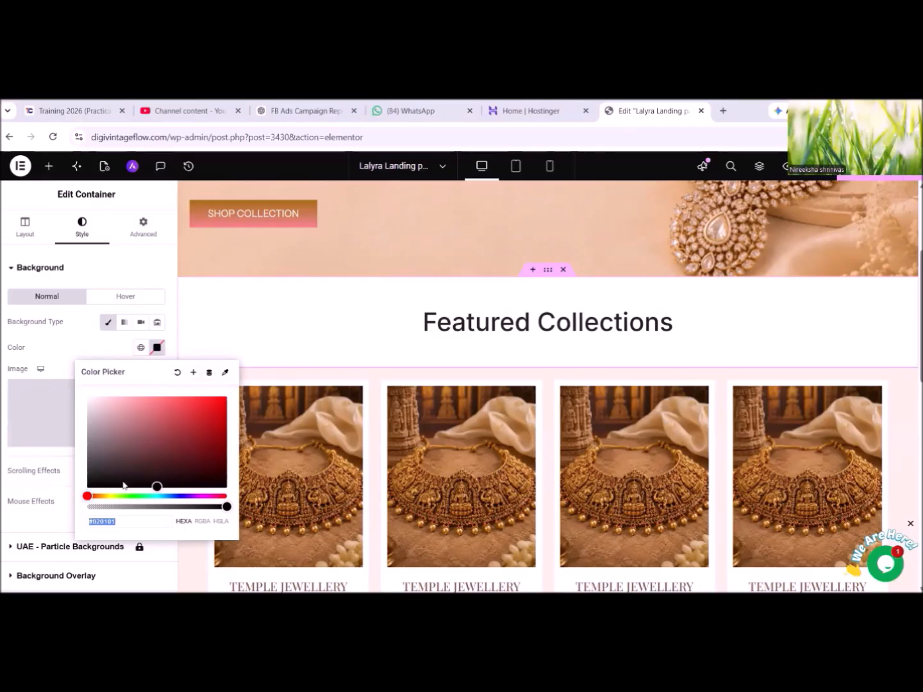
pyautogui.rightClick(128, 519)
pyautogui.click(153, 277)
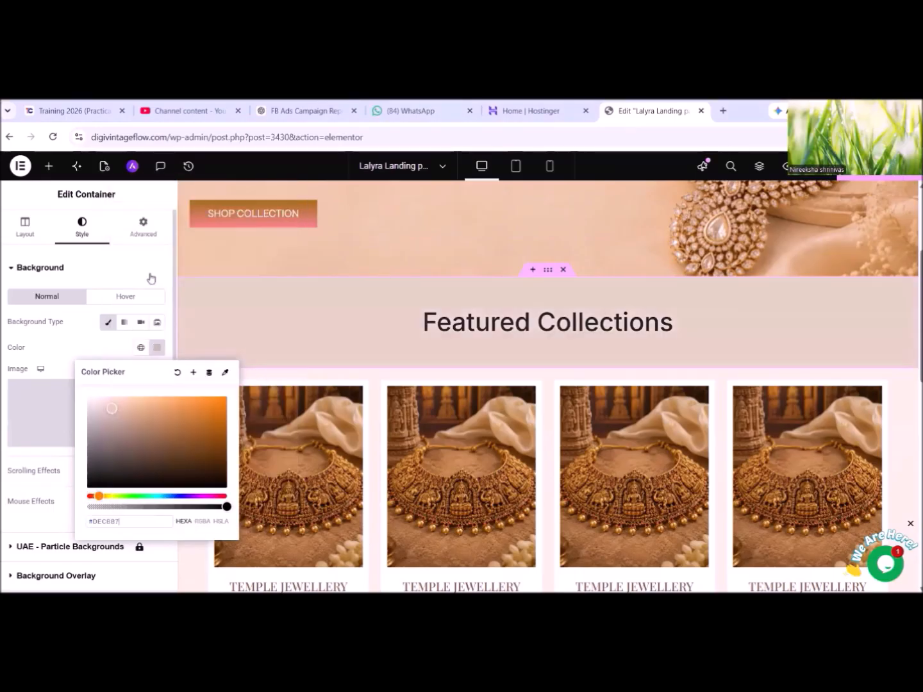
pyautogui.click(89, 344)
pyautogui.scroll(-3, 657, 460)
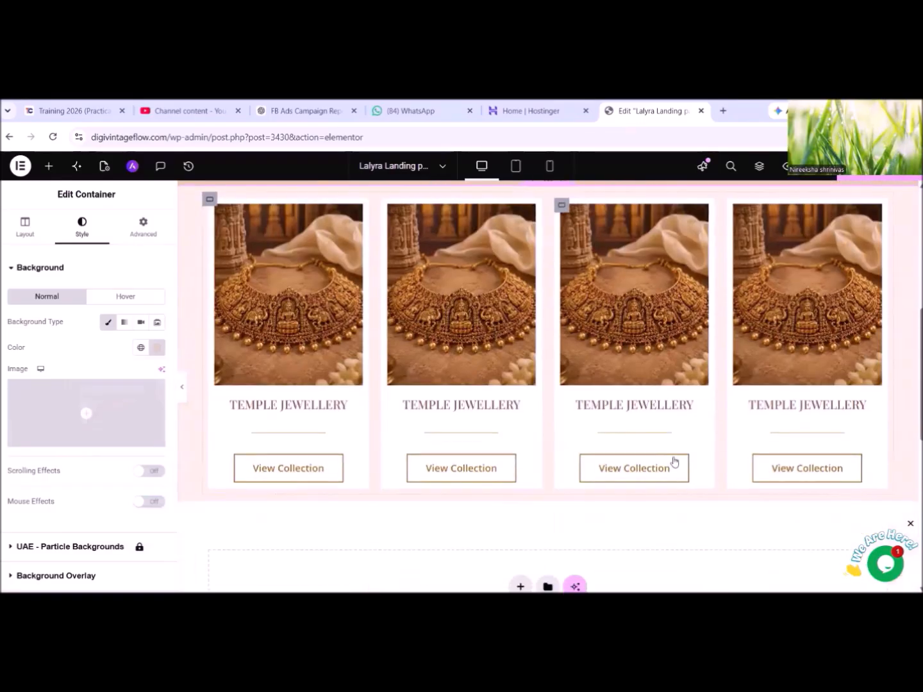
pyautogui.scroll(6, 686, 447)
pyautogui.scroll(-2, 561, 404)
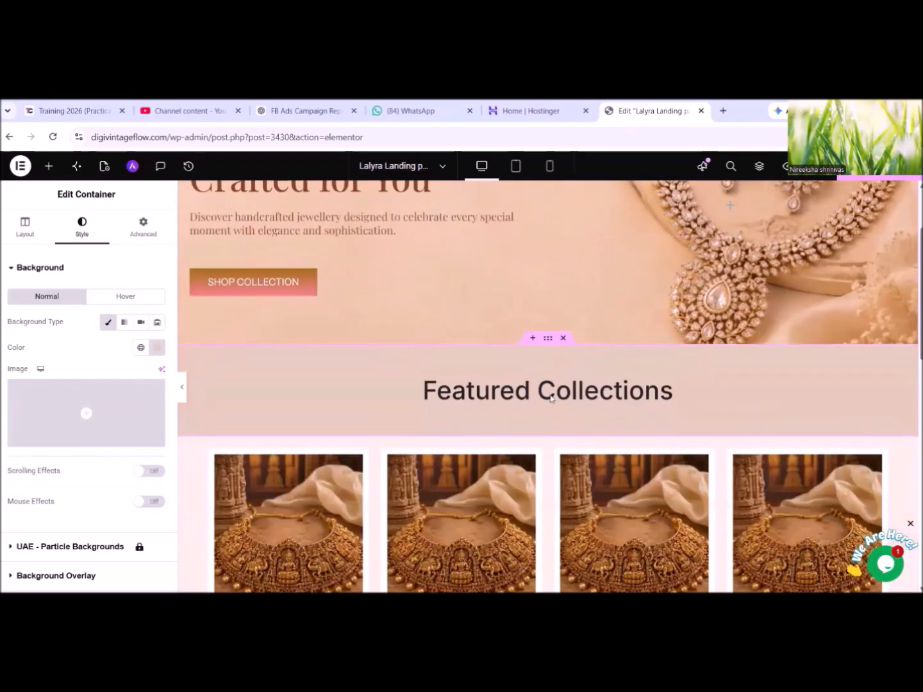
# Change the Featured Collections heading's font family to Playfair Display.
pyautogui.click(664, 379)
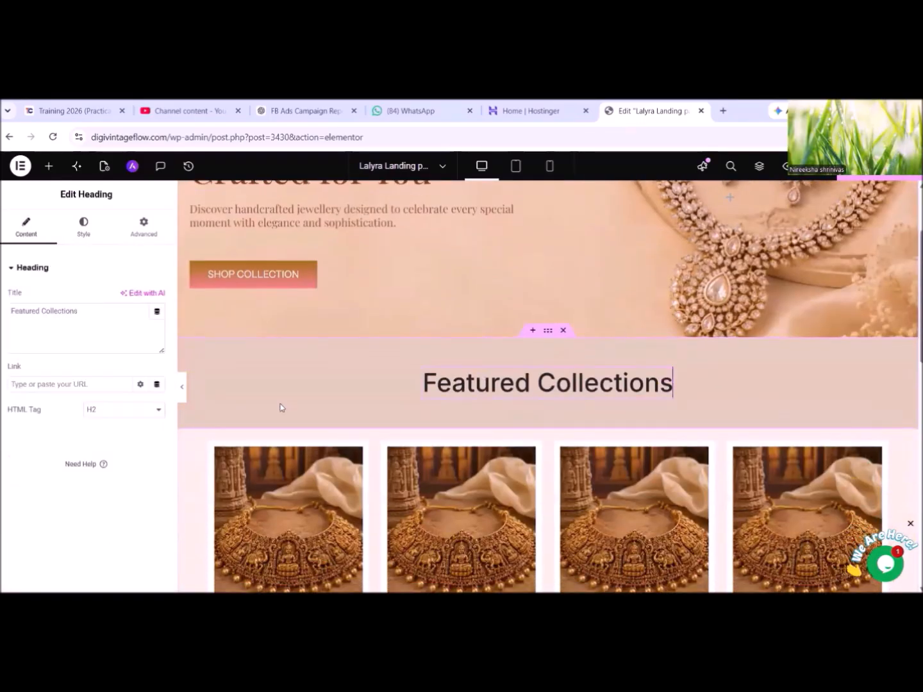
pyautogui.click(84, 225)
pyautogui.click(157, 333)
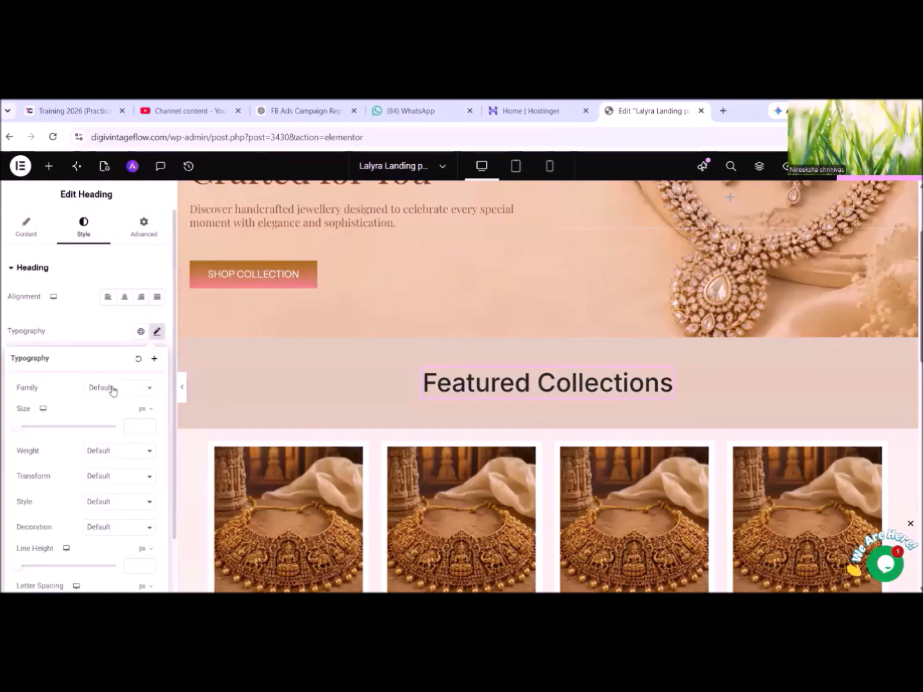
pyautogui.click(113, 390)
pyautogui.write('play')
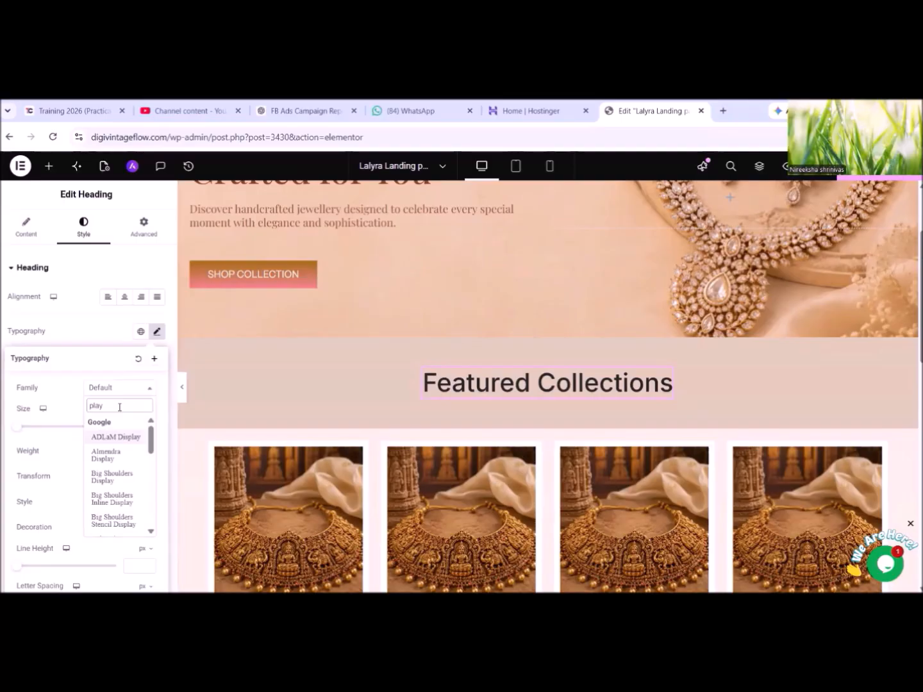
pyautogui.write('d')
pyautogui.press('BackSpace')
pyautogui.write('fa')
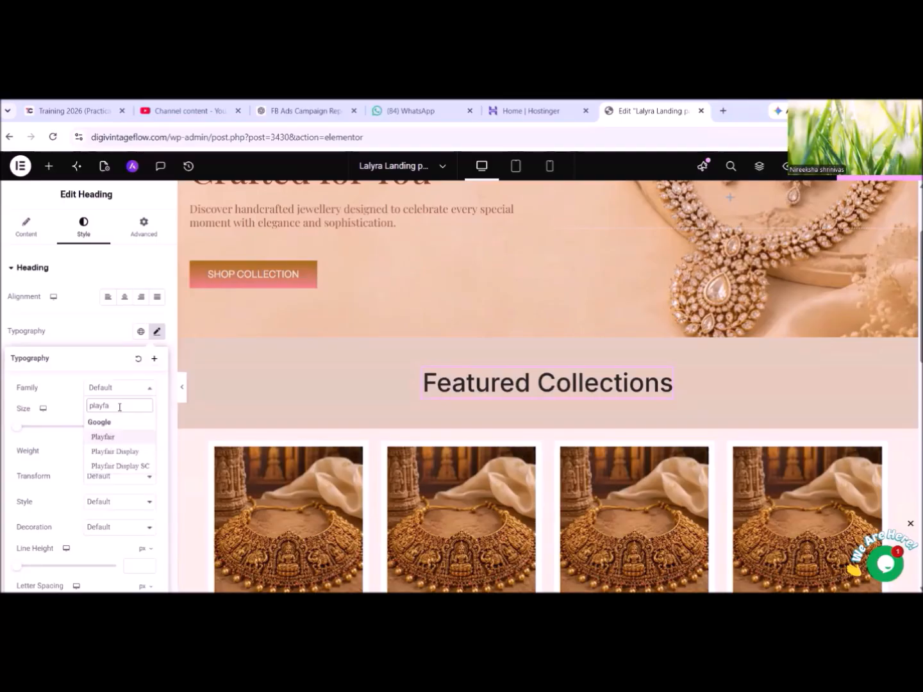
pyautogui.click(127, 452)
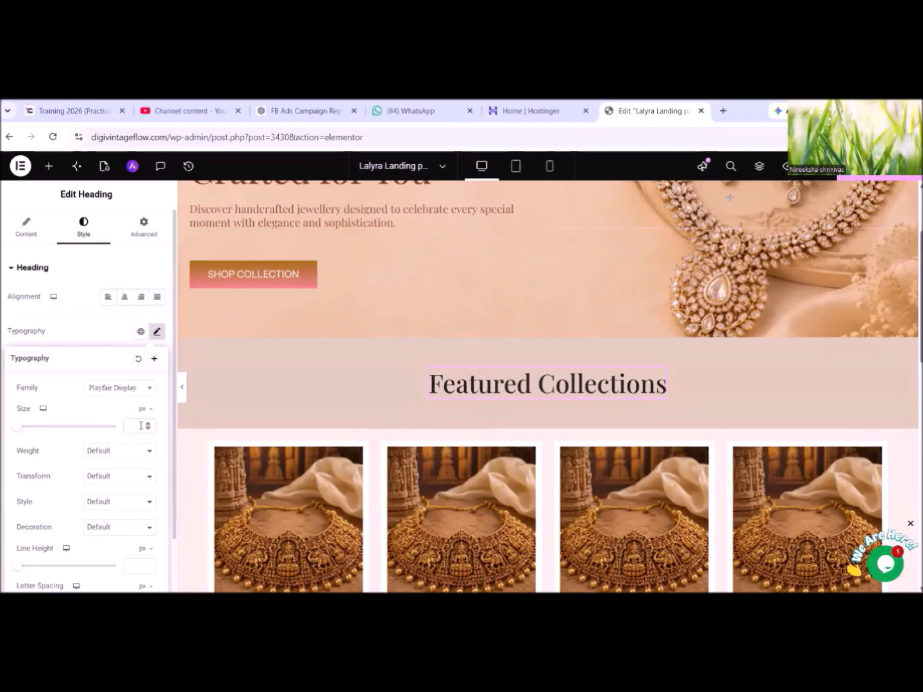
# Set the Featured Collections heading's font size to 58 px, line height to 65 px and weight to 500 (Medium).
pyautogui.click(141, 426)
pyautogui.write('1')
pyautogui.press('BackSpace')
pyautogui.write('58')
pyautogui.scroll(-1, 141, 485)
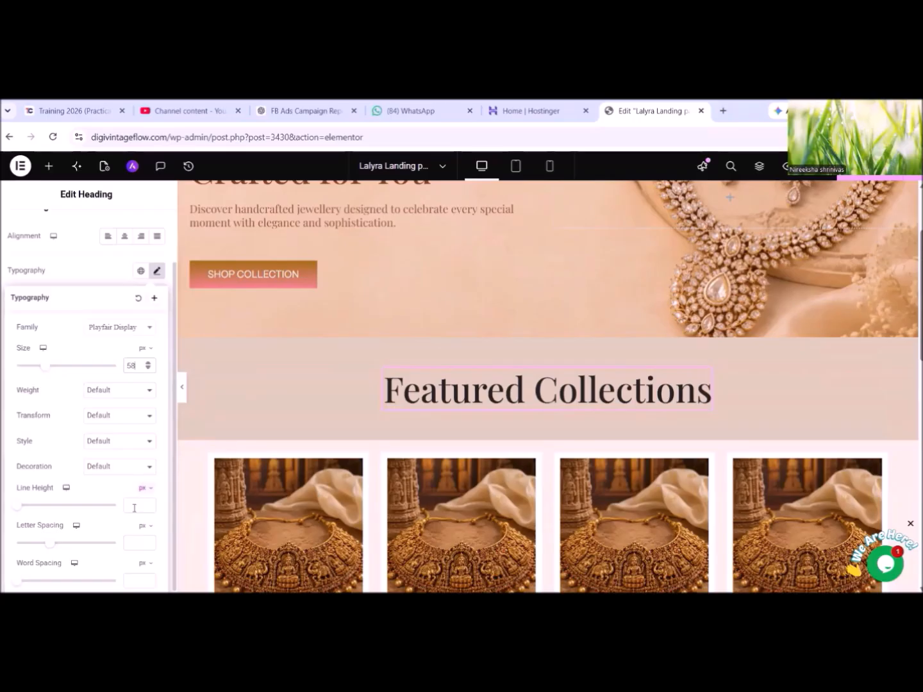
pyautogui.write('65')
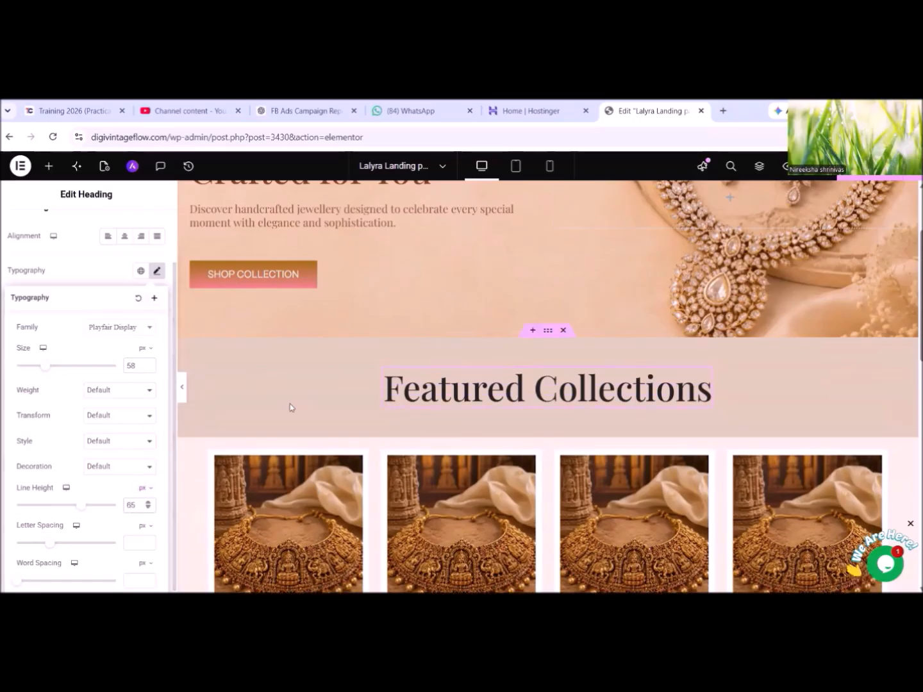
pyautogui.click(116, 390)
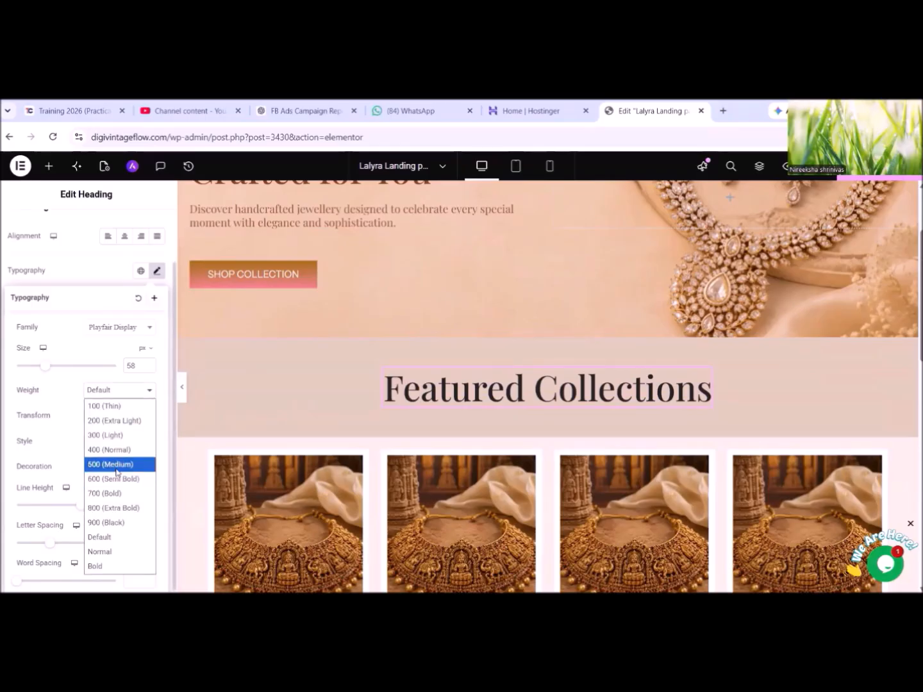
pyautogui.click(115, 467)
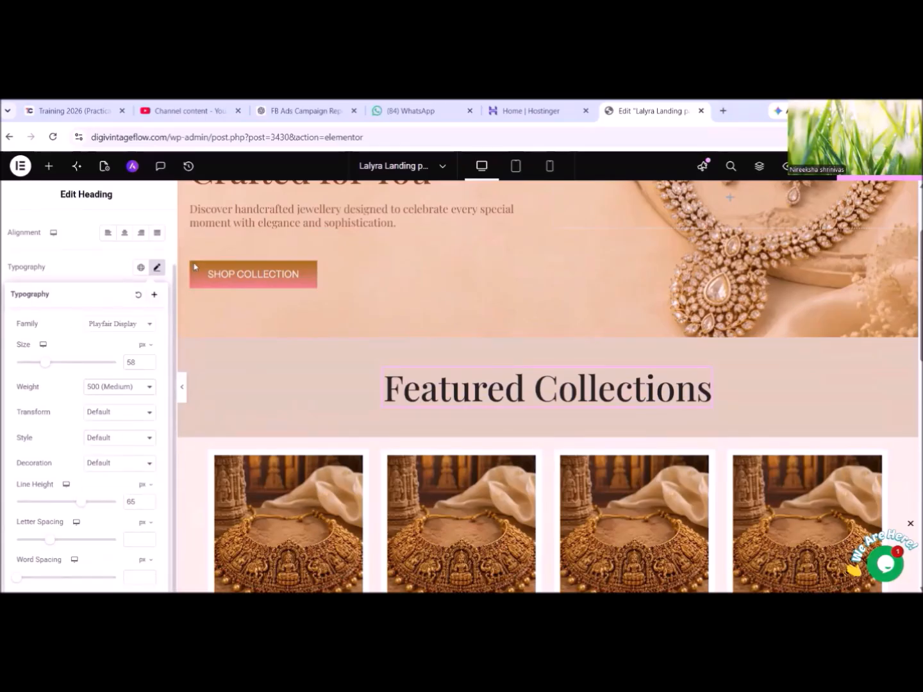
# Set the Featured Collections heading's text colour to the copied brown colour code.
pyautogui.click(82, 273)
pyautogui.click(157, 403)
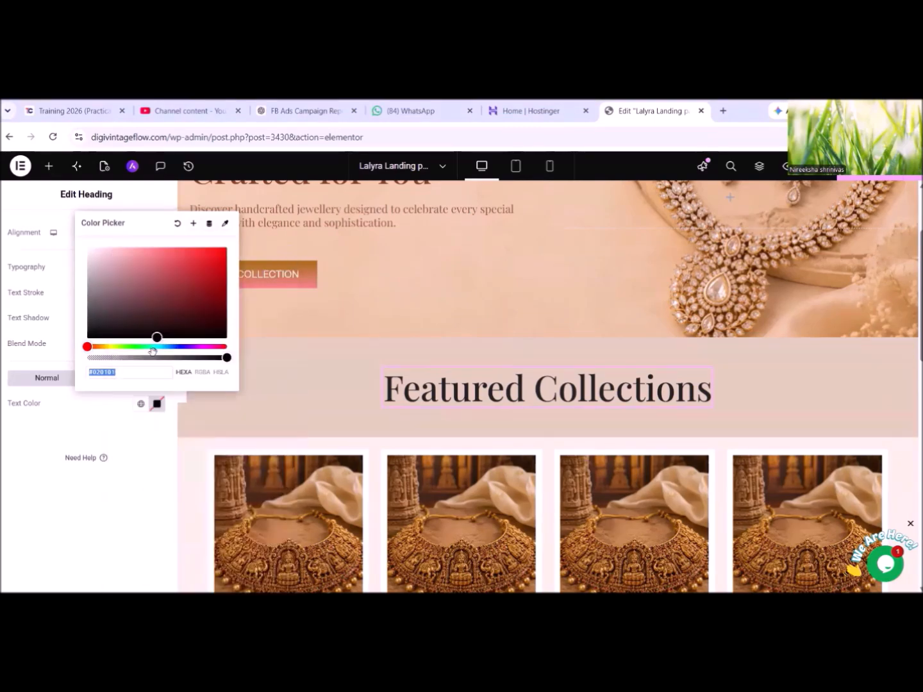
pyautogui.hotkey('ctrl', 'v')
pyautogui.click(109, 472)
pyautogui.scroll(-6, 670, 353)
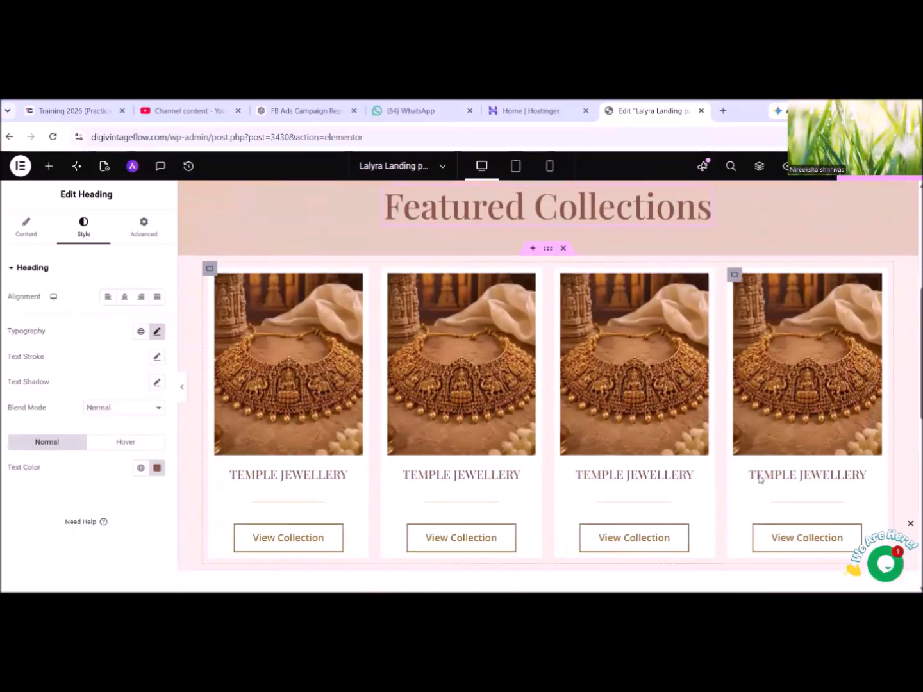
pyautogui.scroll(7, 772, 497)
pyautogui.scroll(1, 788, 485)
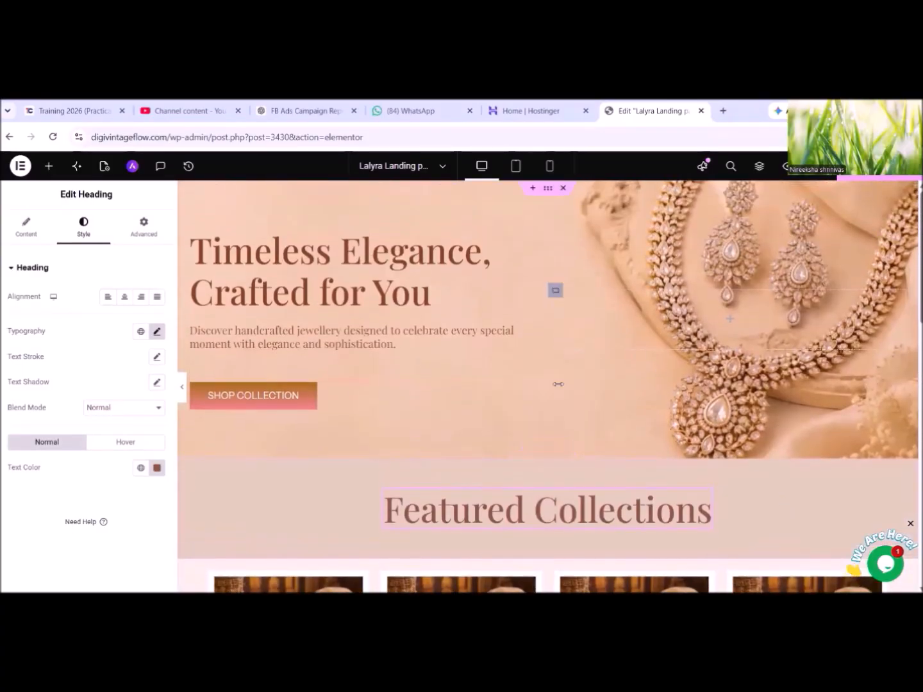
# Add a new single-column Flexbox container below the category card grid.
pyautogui.scroll(-8, 792, 515)
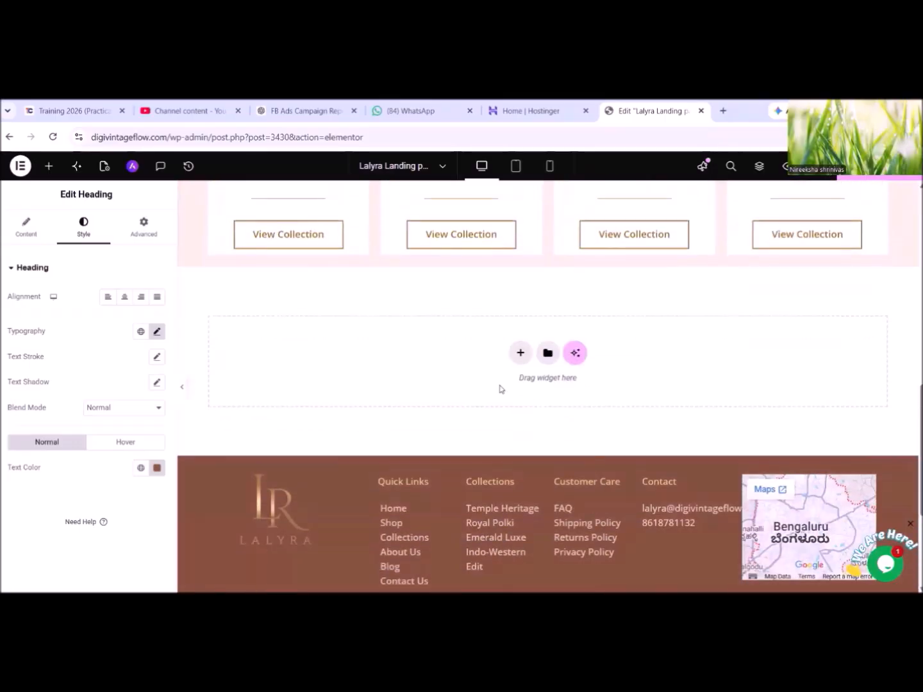
pyautogui.click(521, 352)
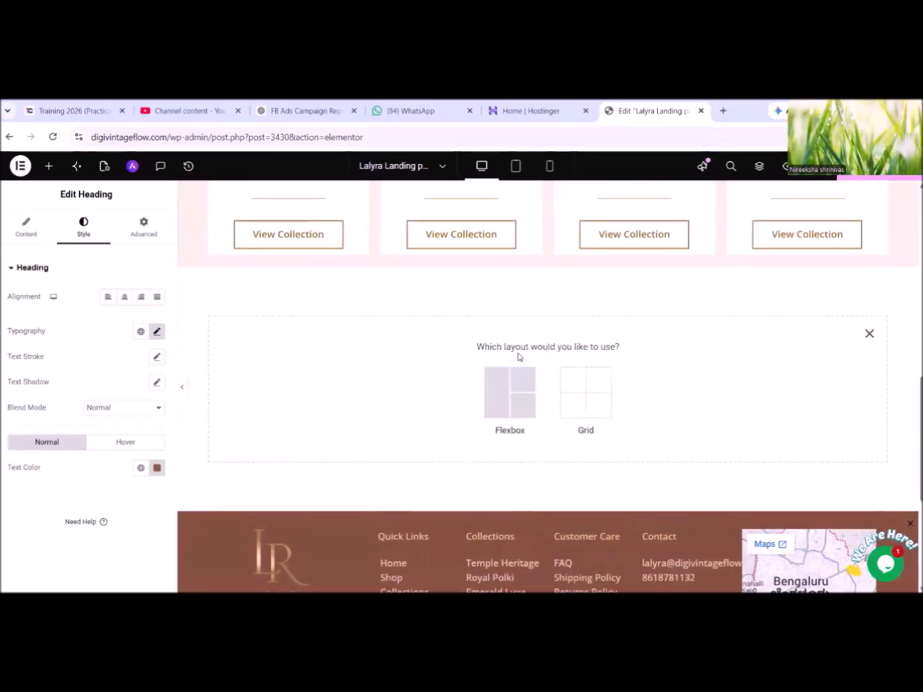
pyautogui.click(489, 386)
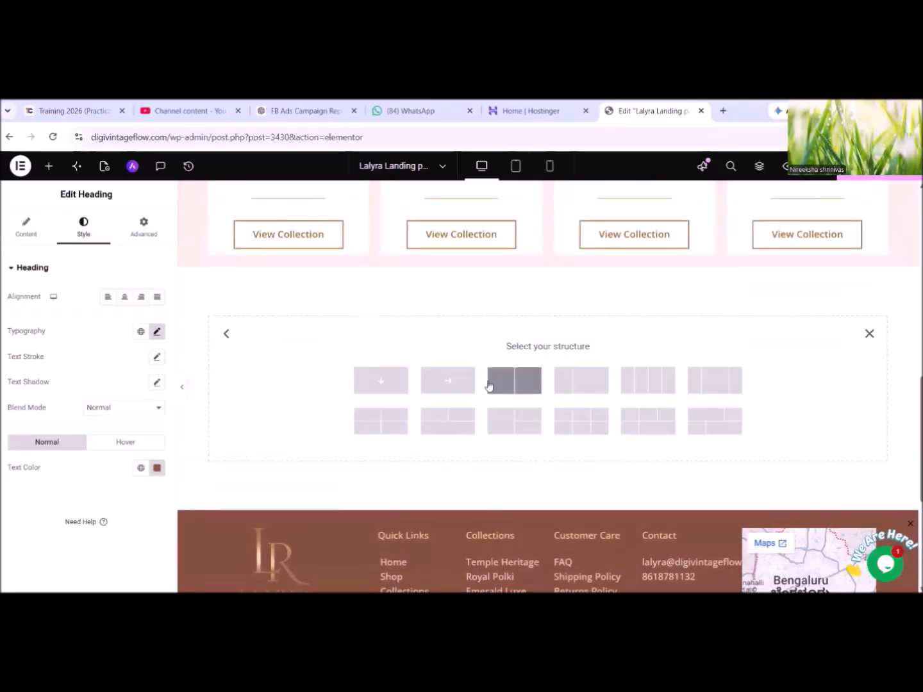
pyautogui.click(380, 381)
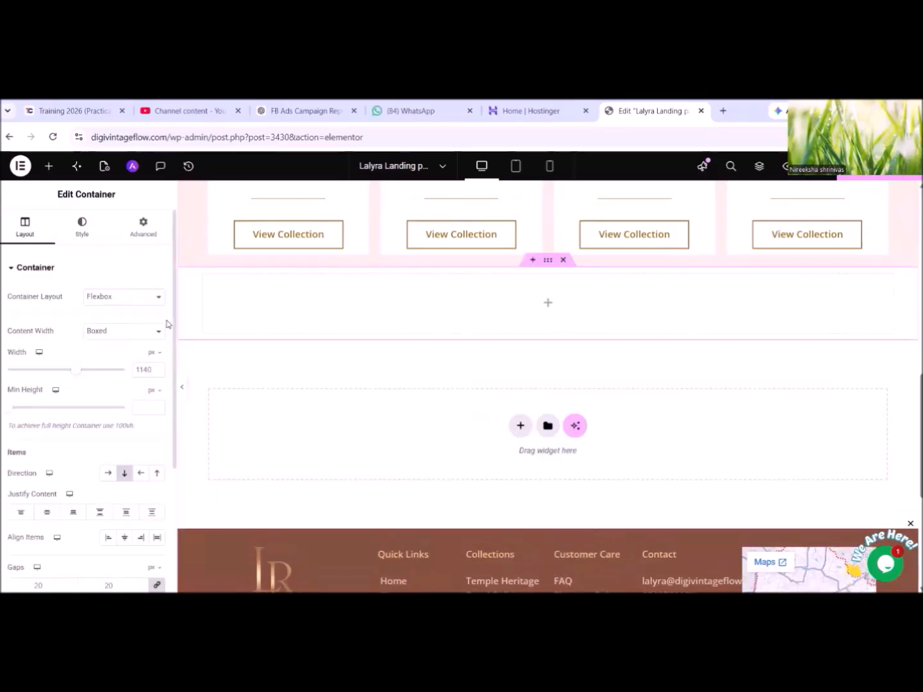
# Replace the second category card's image with the white-stone gold necklace photo from the media library.
pyautogui.scroll(3, 327, 313)
pyautogui.scroll(3, 324, 312)
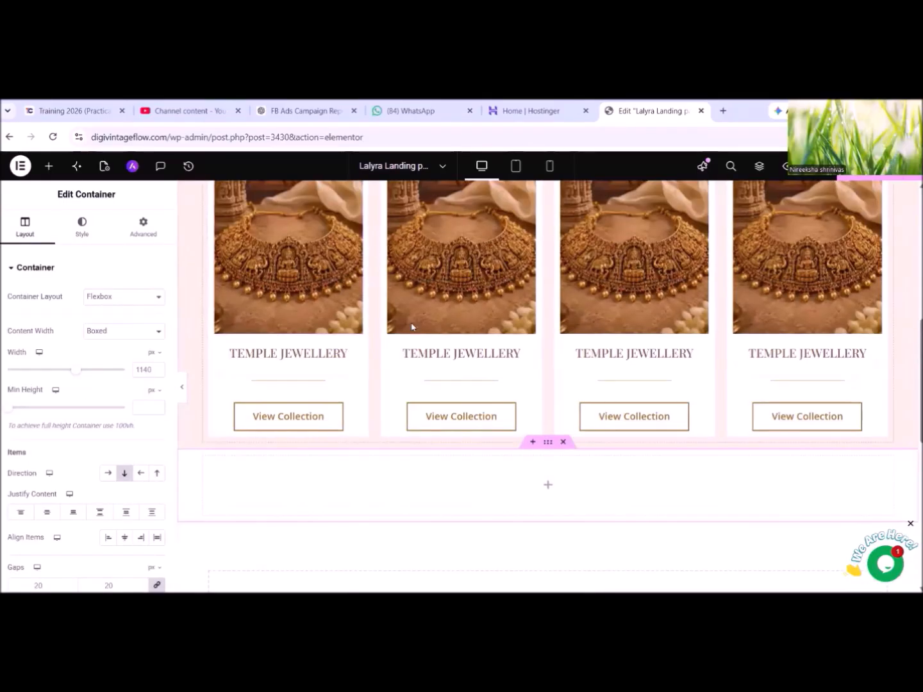
pyautogui.click(468, 400)
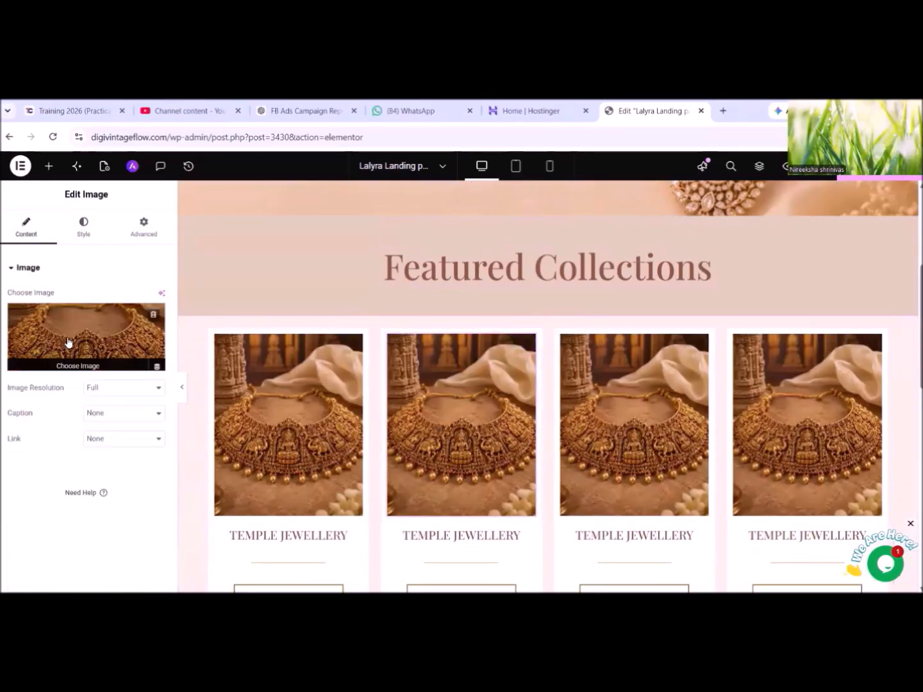
pyautogui.click(89, 363)
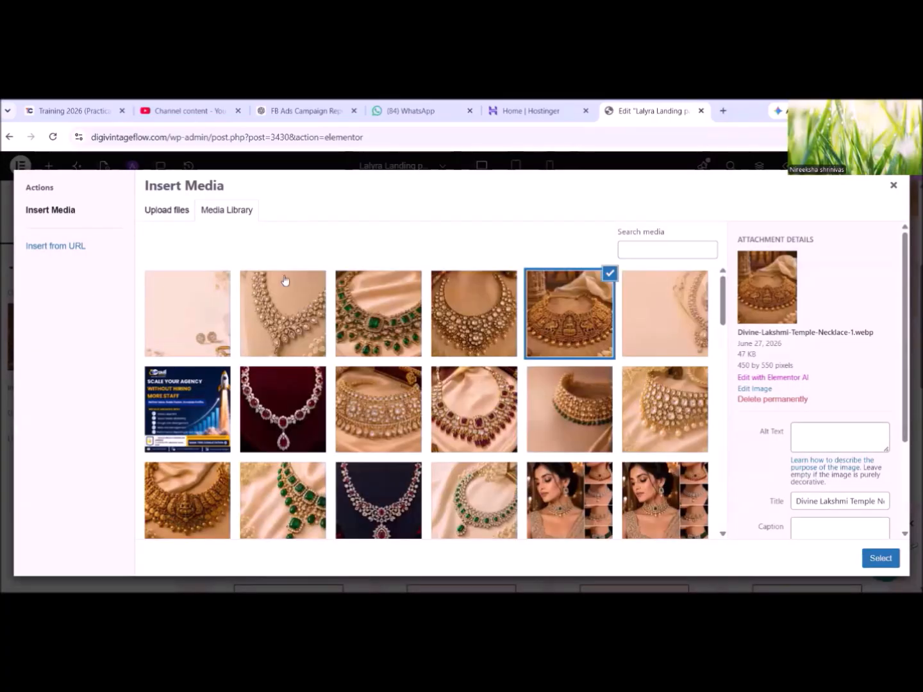
pyautogui.click(494, 324)
pyautogui.click(881, 558)
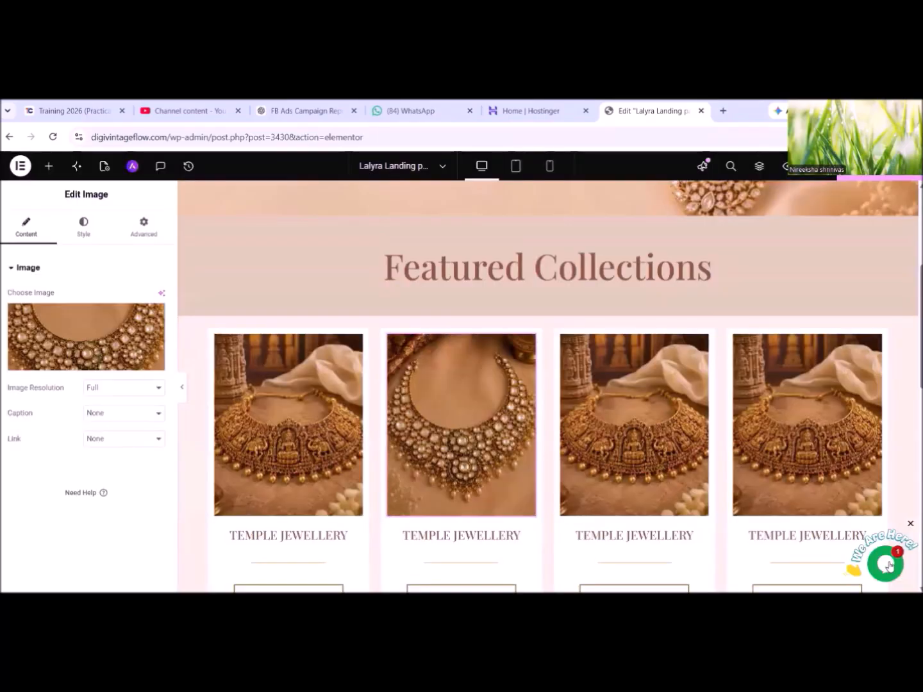
# Change the second category card's title to "KUNDAN NECKLACE".
pyautogui.scroll(-2, 305, 403)
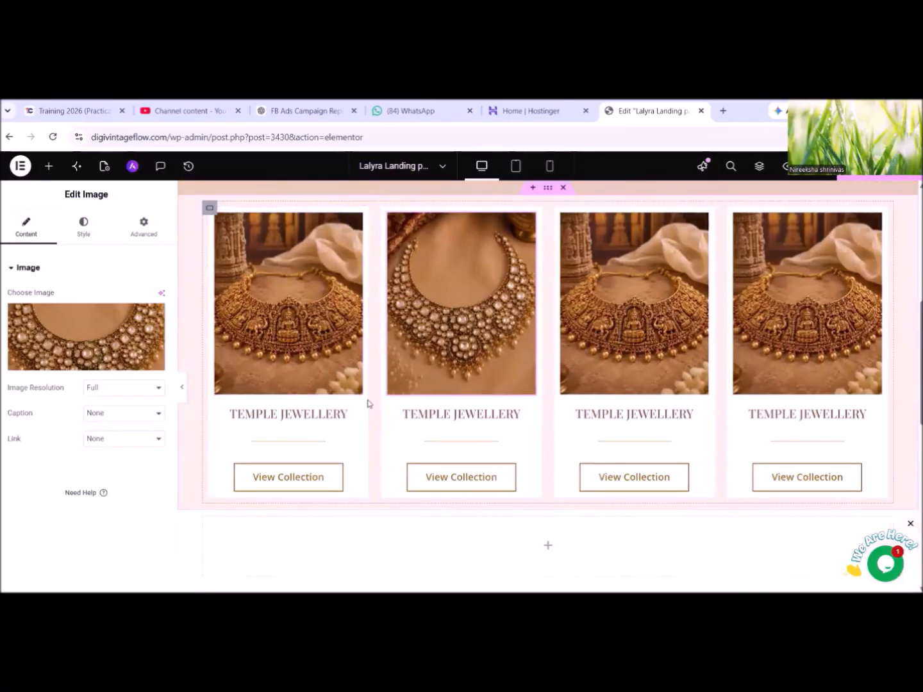
pyautogui.click(420, 414)
pyautogui.moveTo(92, 312); pyautogui.dragTo(2, 307)
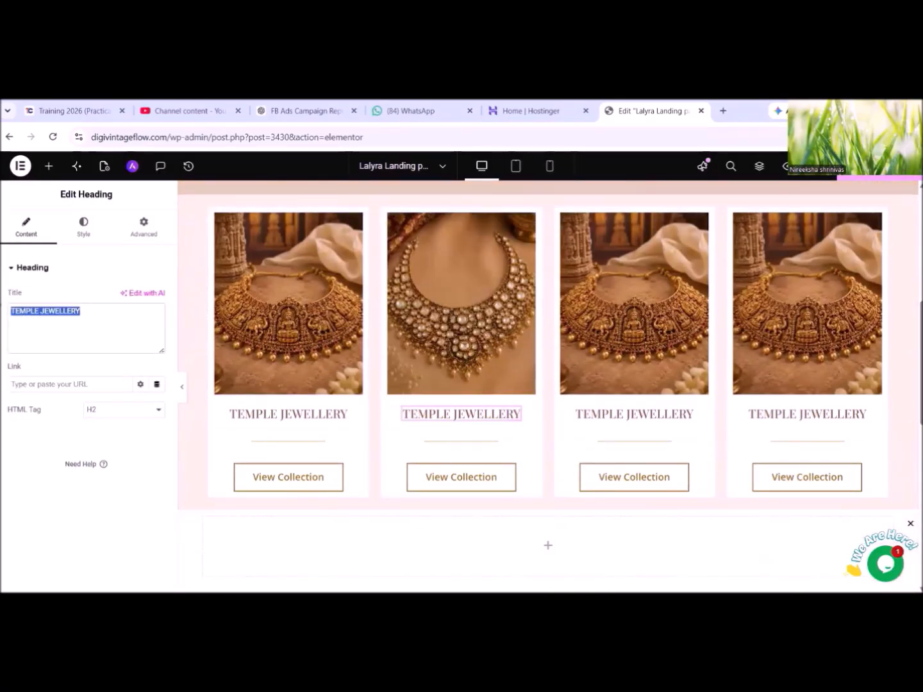
pyautogui.write('K')
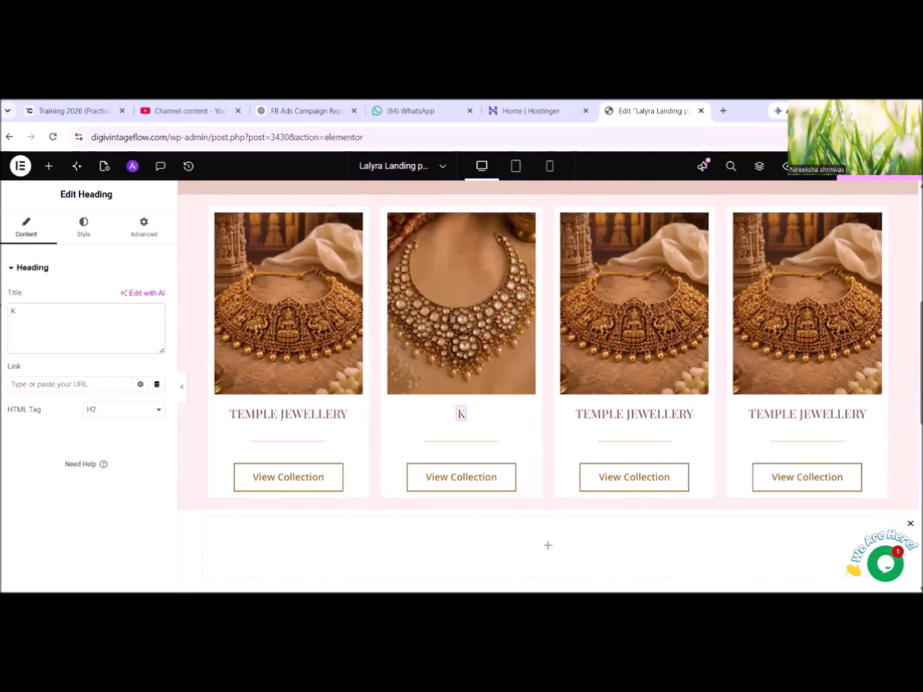
pyautogui.write('UNDAN N')
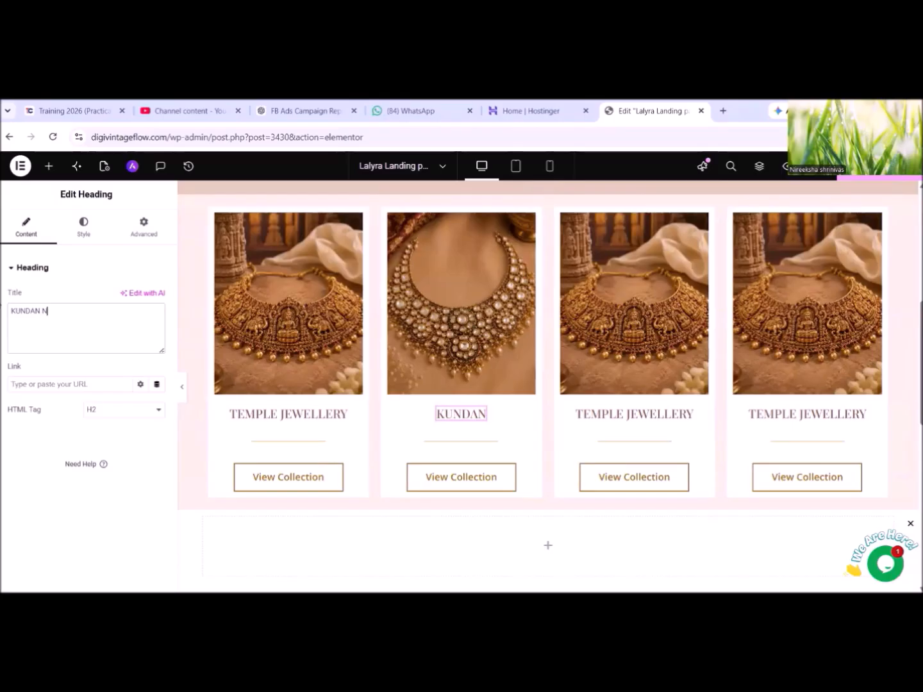
pyautogui.write('ECKLACE')
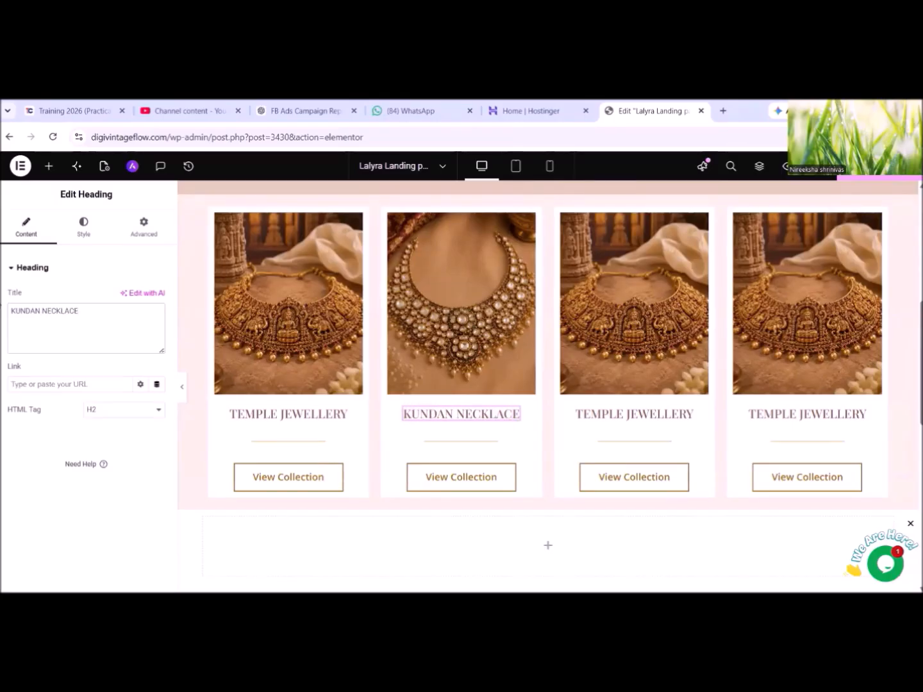
# Replace the third category card's image with Maharani-Emerald-Statement-Necklace-1.webp from the media library.
pyautogui.click(641, 414)
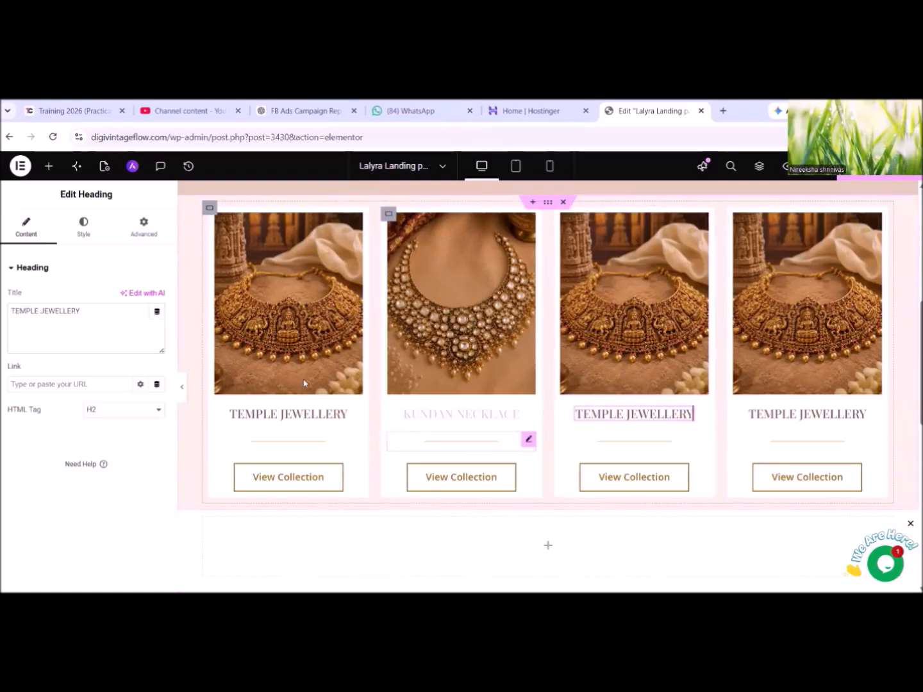
pyautogui.scroll(2, 620, 348)
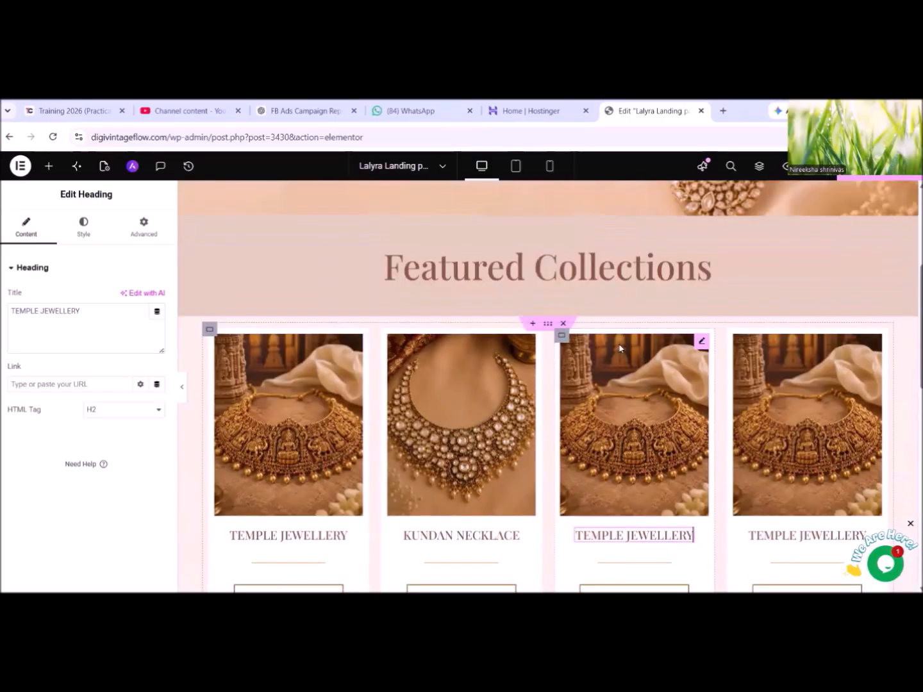
pyautogui.click(562, 335)
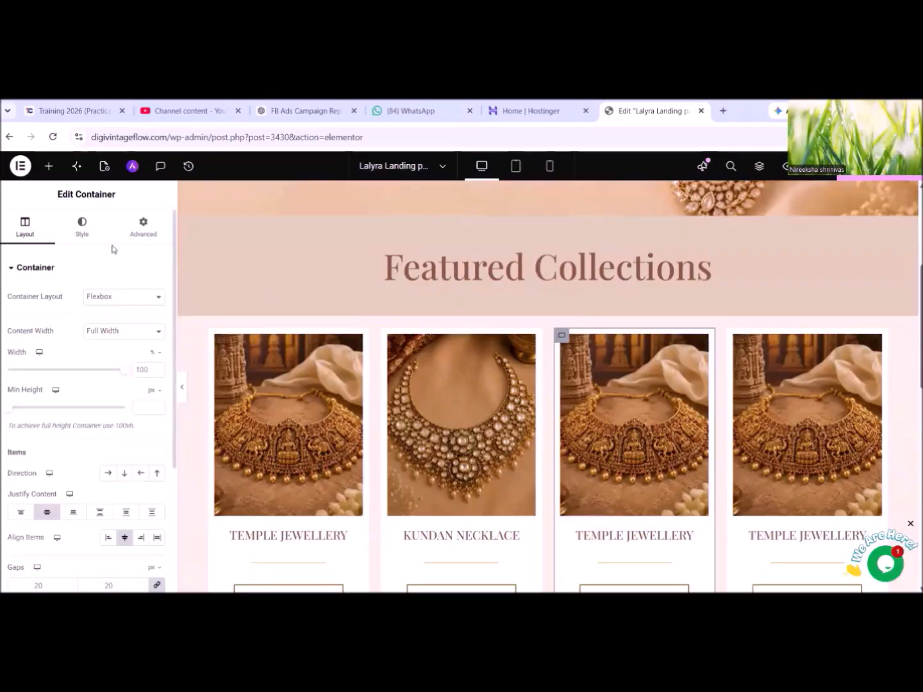
pyautogui.scroll(-1, 443, 415)
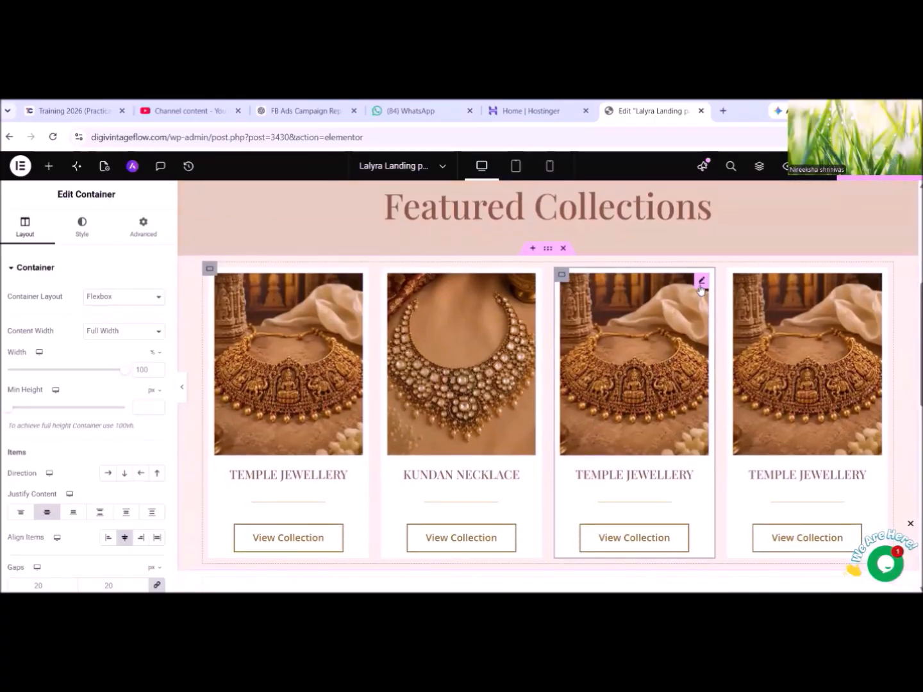
pyautogui.click(701, 285)
pyautogui.click(79, 362)
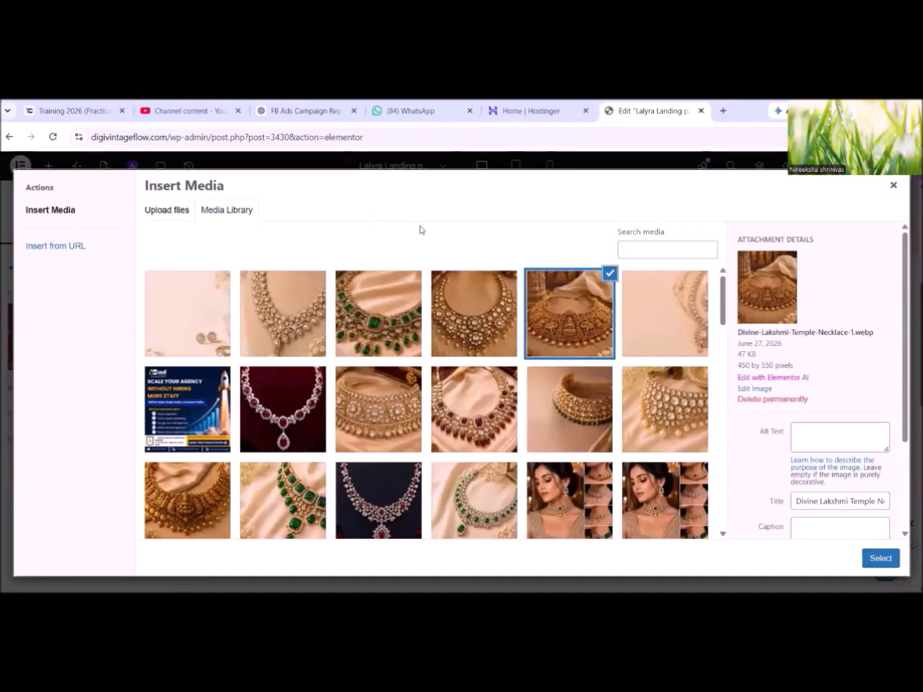
pyautogui.click(401, 330)
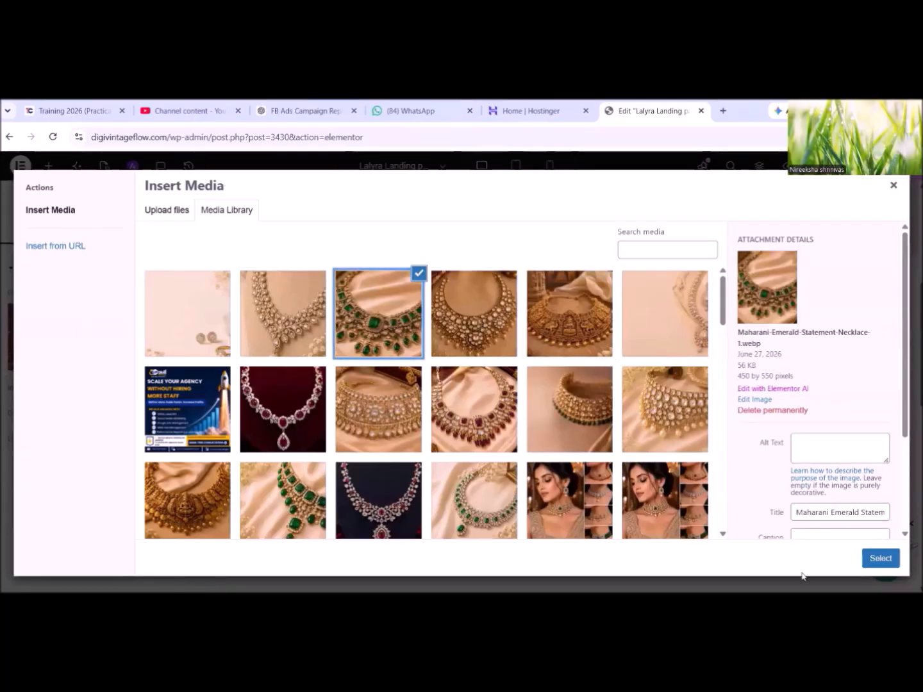
pyautogui.click(881, 558)
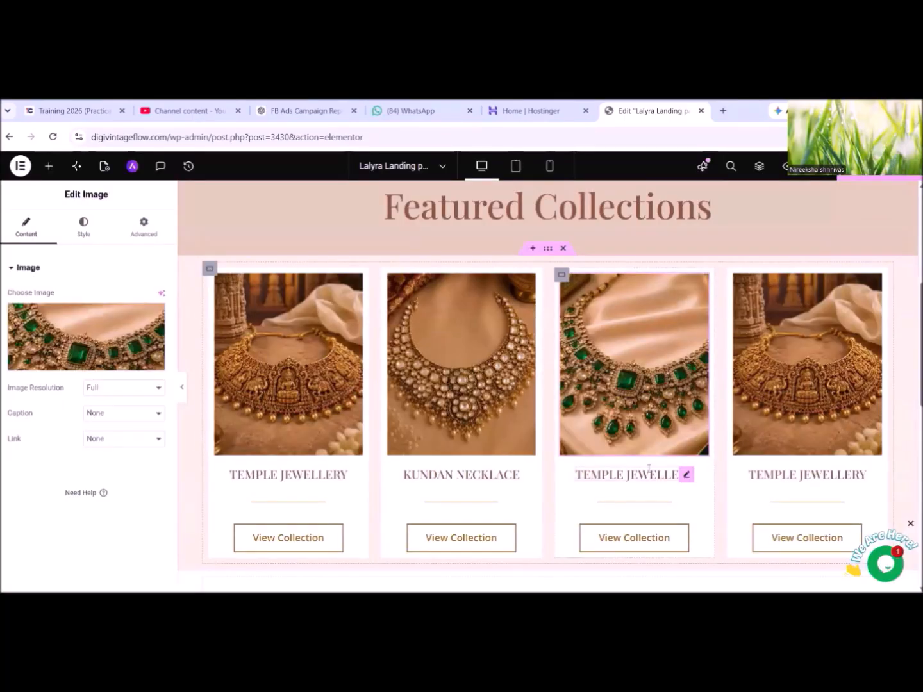
# Change the third category card's title to "EMERALD LUXE".
pyautogui.click(691, 475)
pyautogui.moveTo(80, 311); pyautogui.dragTo(10, 311)
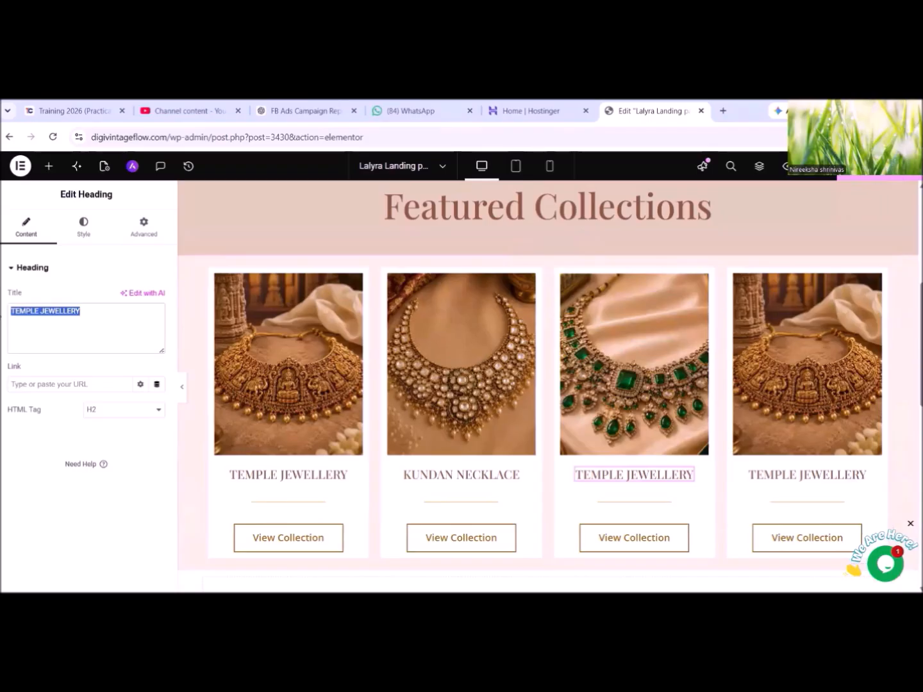
pyautogui.write('EMER')
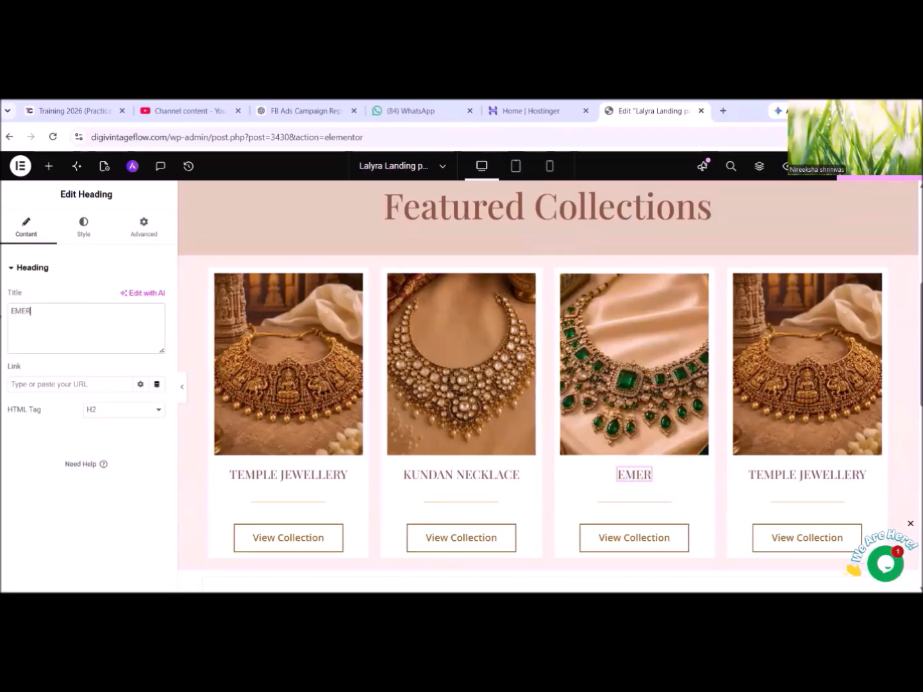
pyautogui.write('AN')
pyautogui.press('BackSpace')
pyautogui.write('LD')
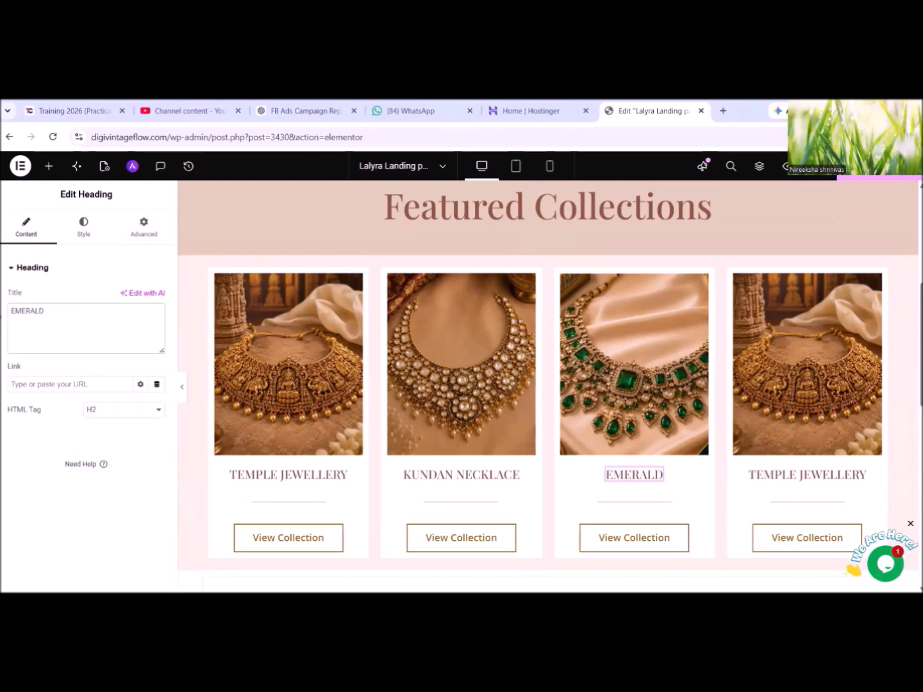
pyautogui.write(' LUXE')
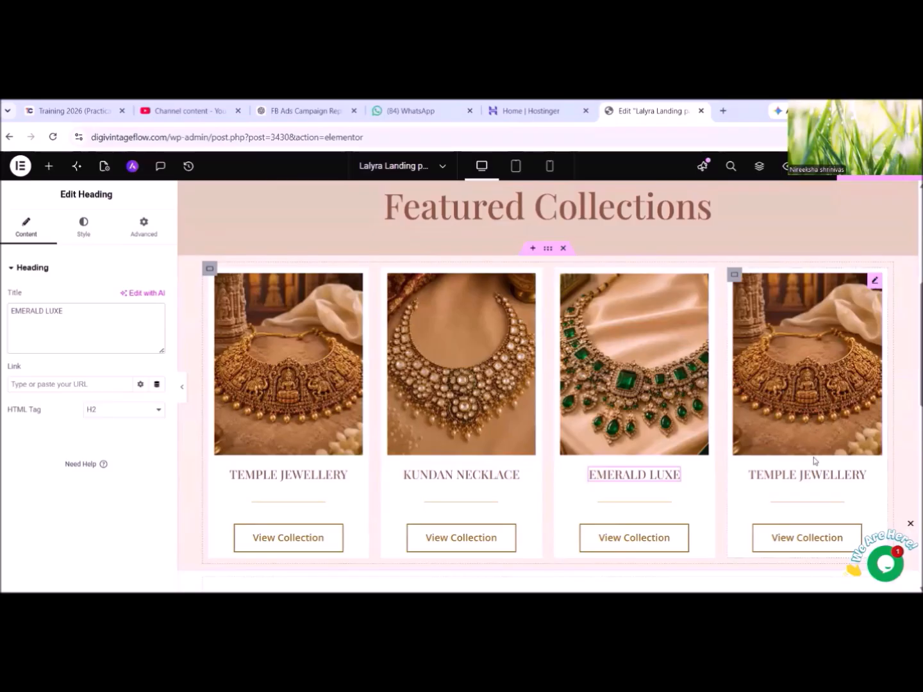
pyautogui.scroll(-1, 741, 462)
pyautogui.click(785, 414)
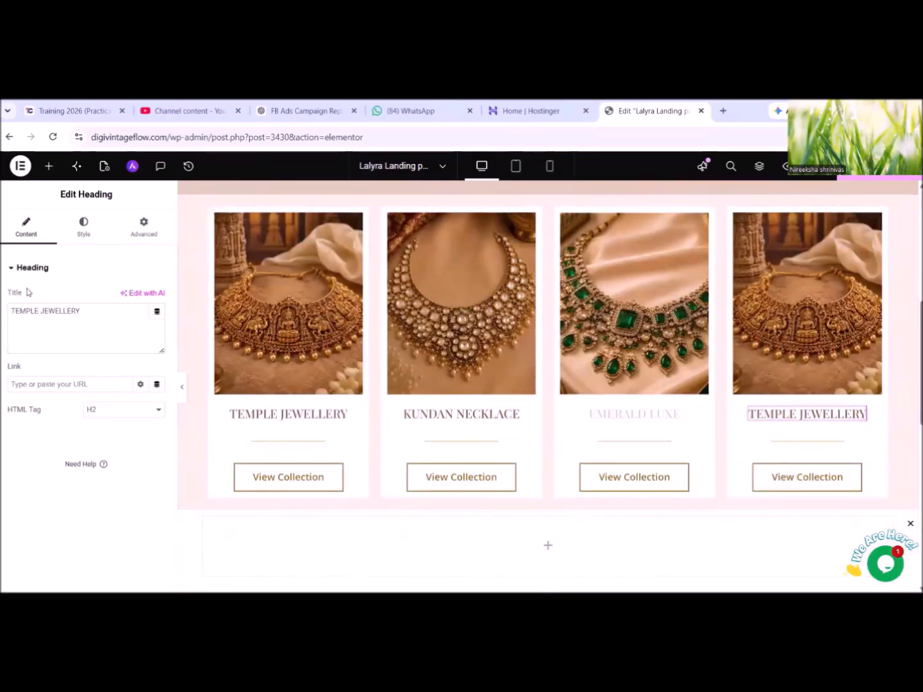
pyautogui.click(132, 329)
pyautogui.hotkey('ctrl', 'a')
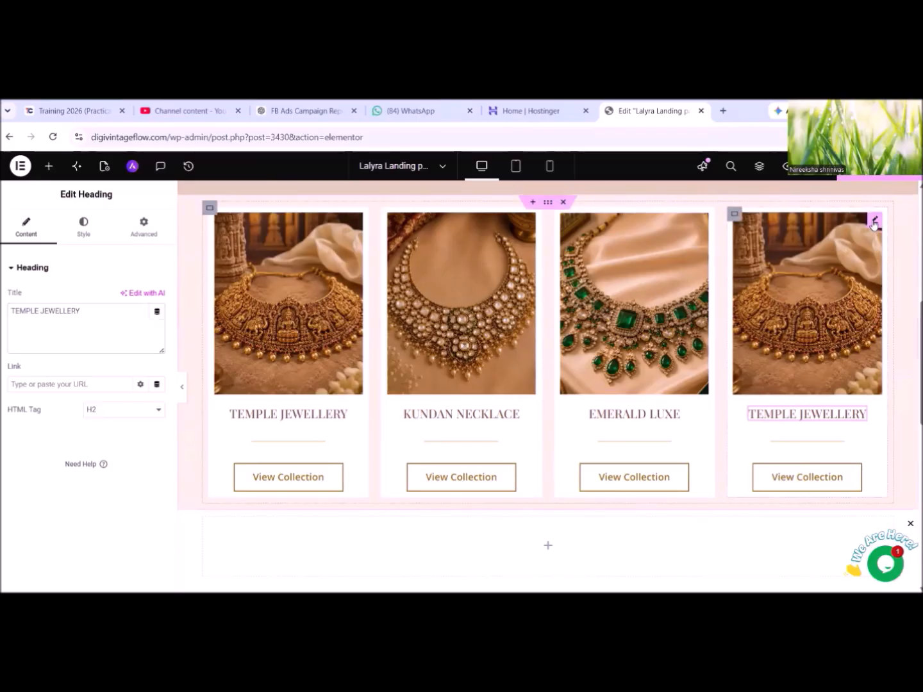
# Replace the fourth category card's image with Pearl-Bloom-Statement-Necklace-1.webp from the media library.
pyautogui.click(876, 221)
pyautogui.click(93, 361)
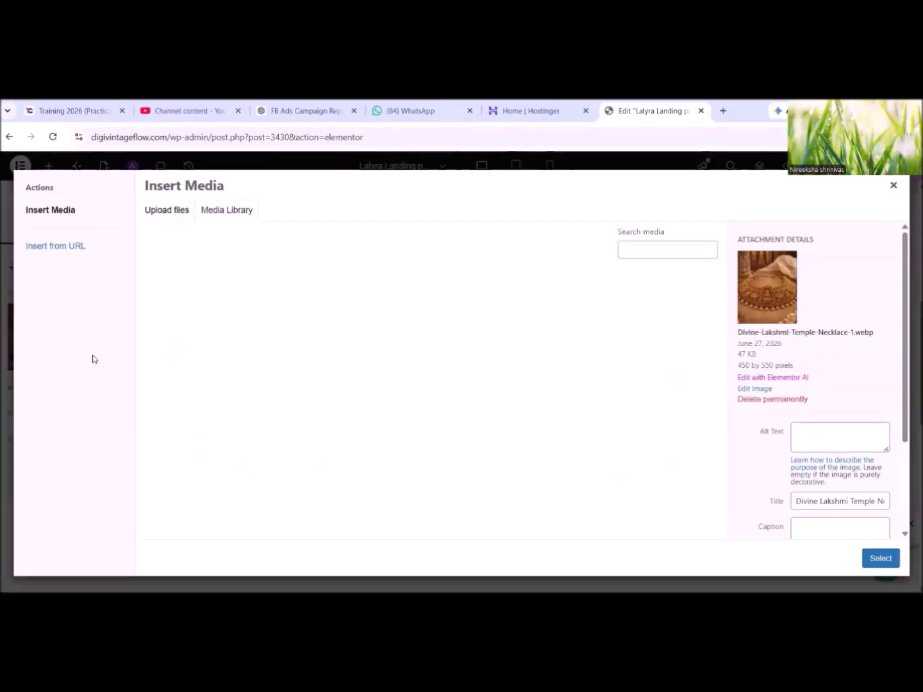
pyautogui.click(285, 294)
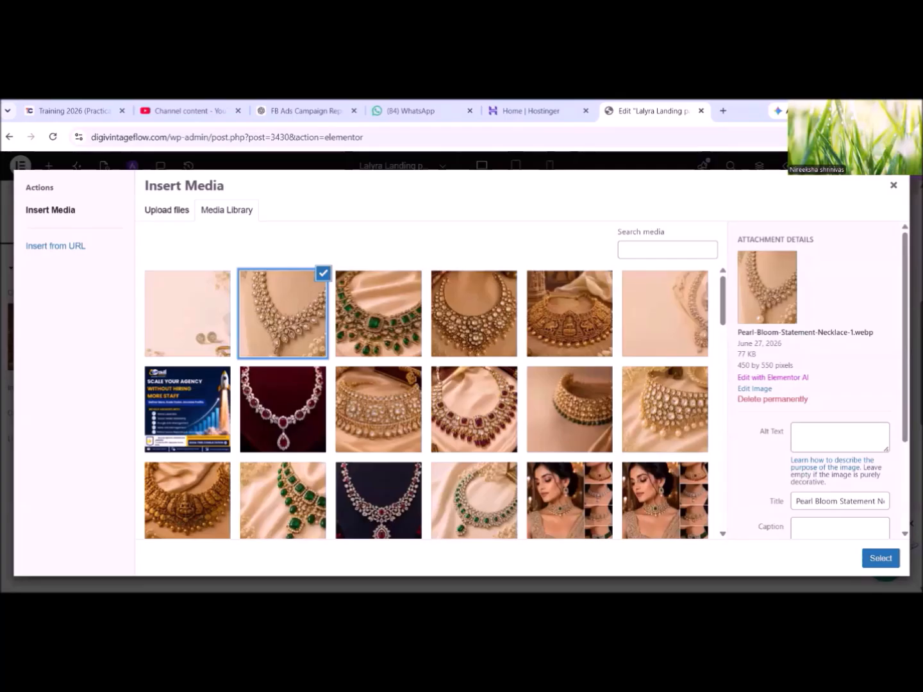
pyautogui.click(882, 559)
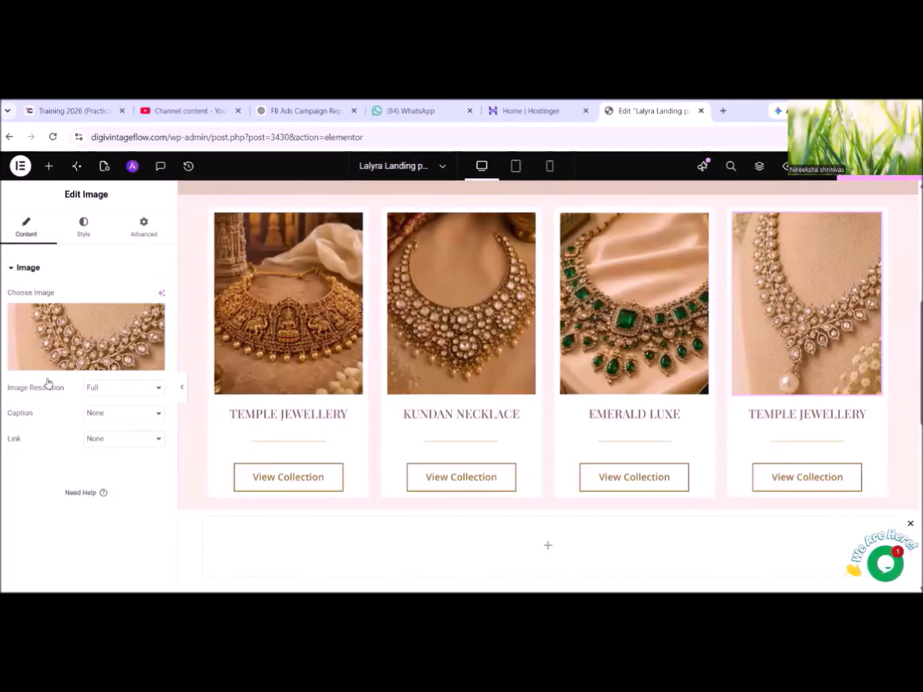
# Change the fourth category card's title to "INDO-WESTERN EDIT".
pyautogui.click(783, 415)
pyautogui.click(19, 343)
pyautogui.hotkey('ctrl', 'a')
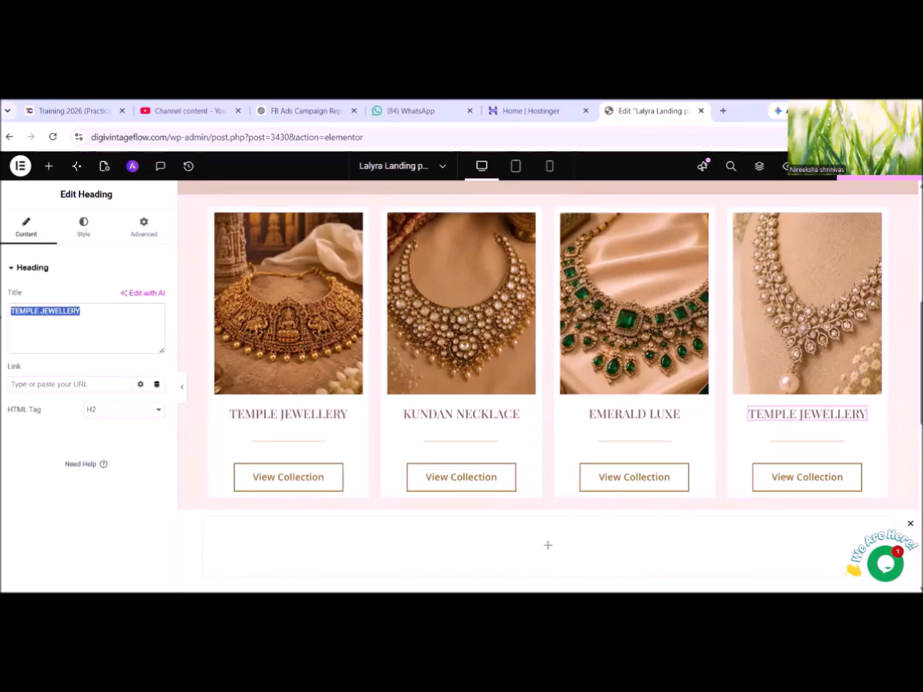
pyautogui.write('Ind')
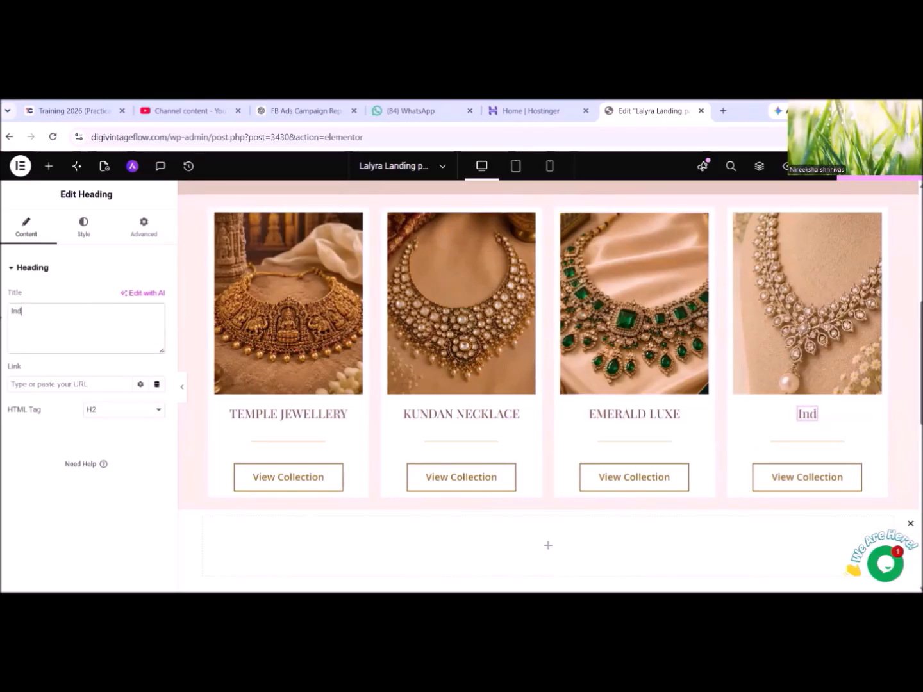
pyautogui.write('o- W')
pyautogui.press('BackSpace')
pyautogui.press('BackSpace')
pyautogui.press('BackSpace')
pyautogui.press('BackSpace')
pyautogui.press('BackSpace')
pyautogui.press('BackSpace')
pyautogui.write('NDO-WES')
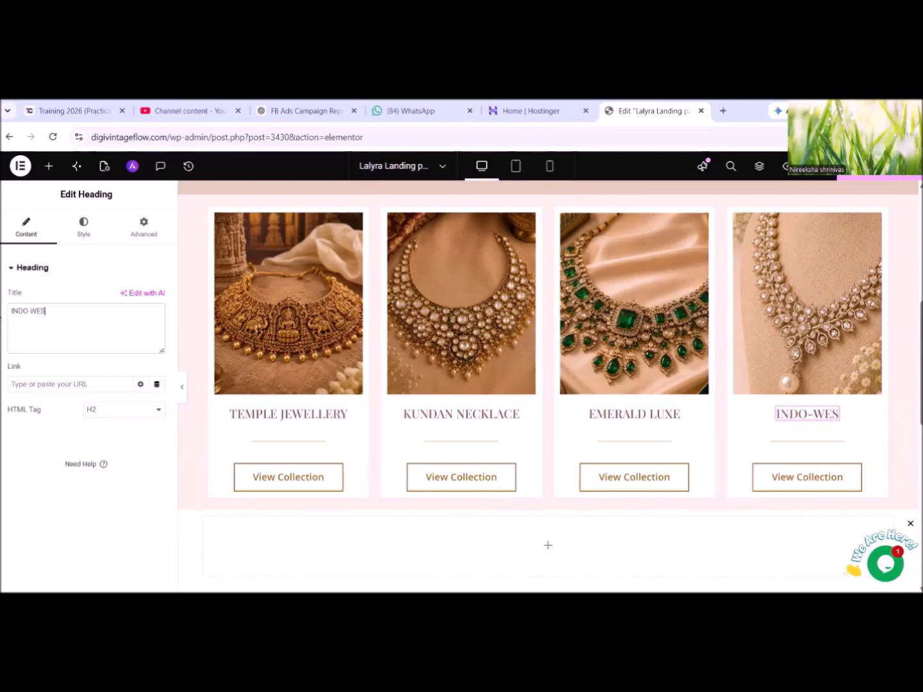
pyautogui.write('TER')
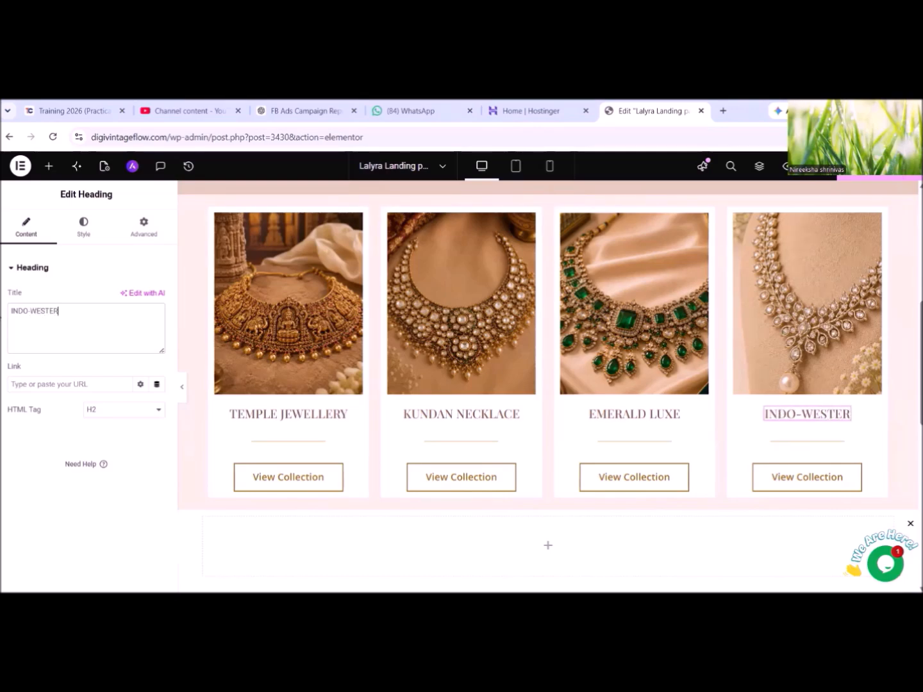
pyautogui.write('N EDI')
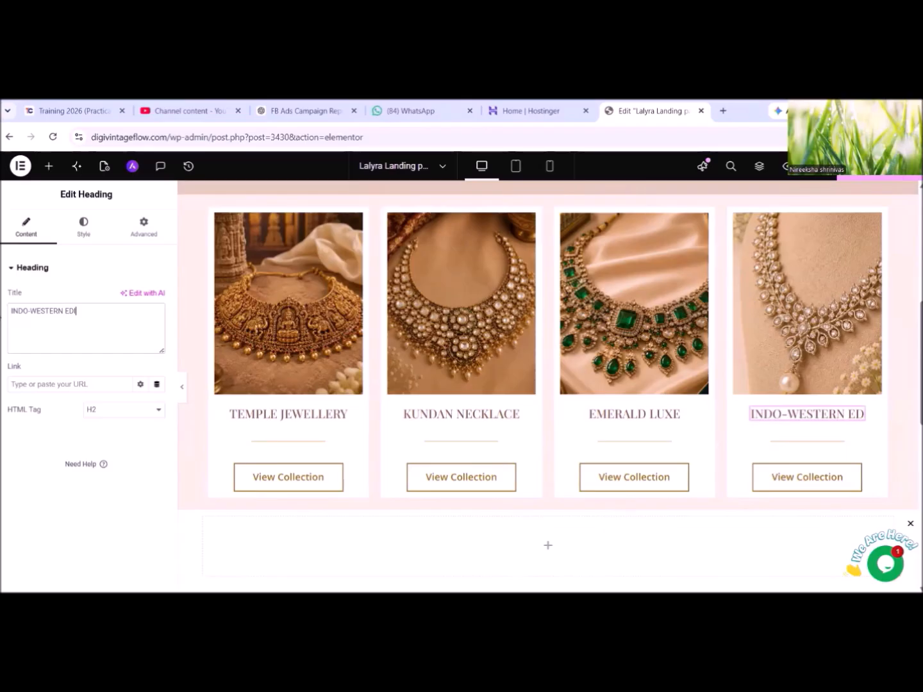
pyautogui.write('T')
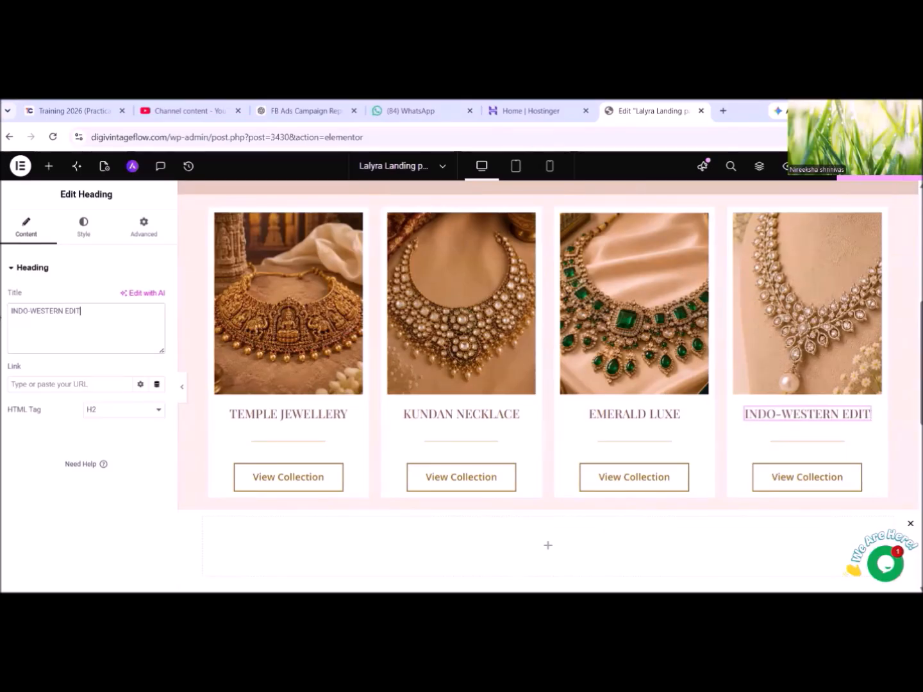
pyautogui.scroll(-2, 913, 305)
pyautogui.scroll(4, 849, 501)
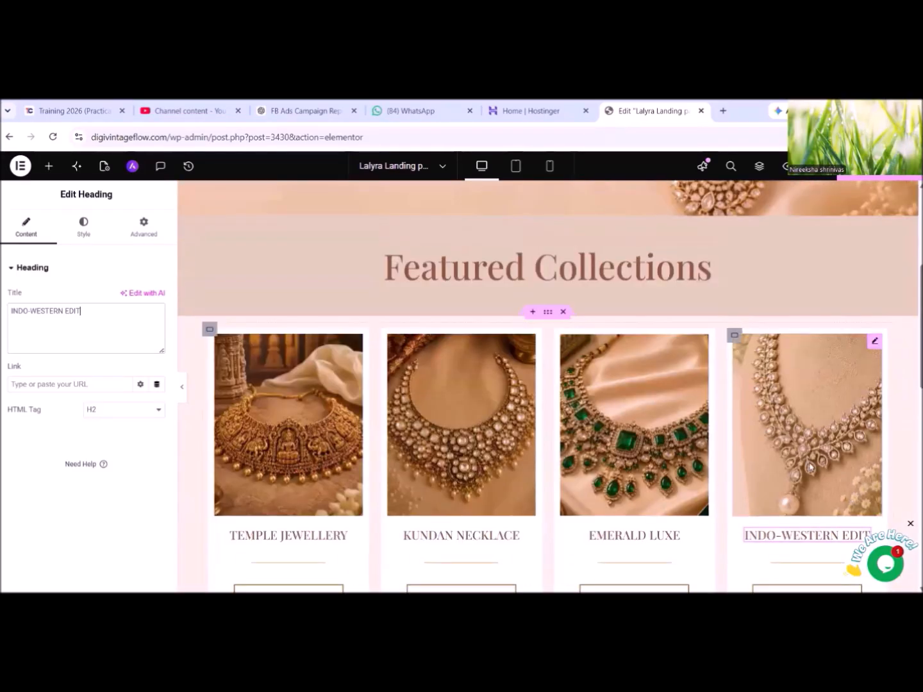
pyautogui.scroll(-2, 684, 497)
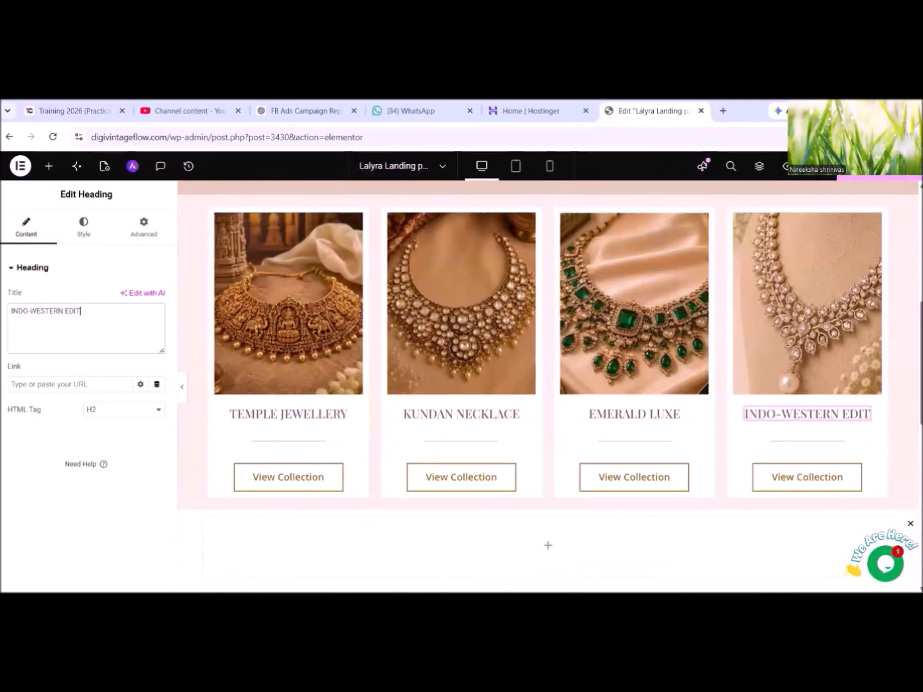
pyautogui.scroll(-3, 333, 385)
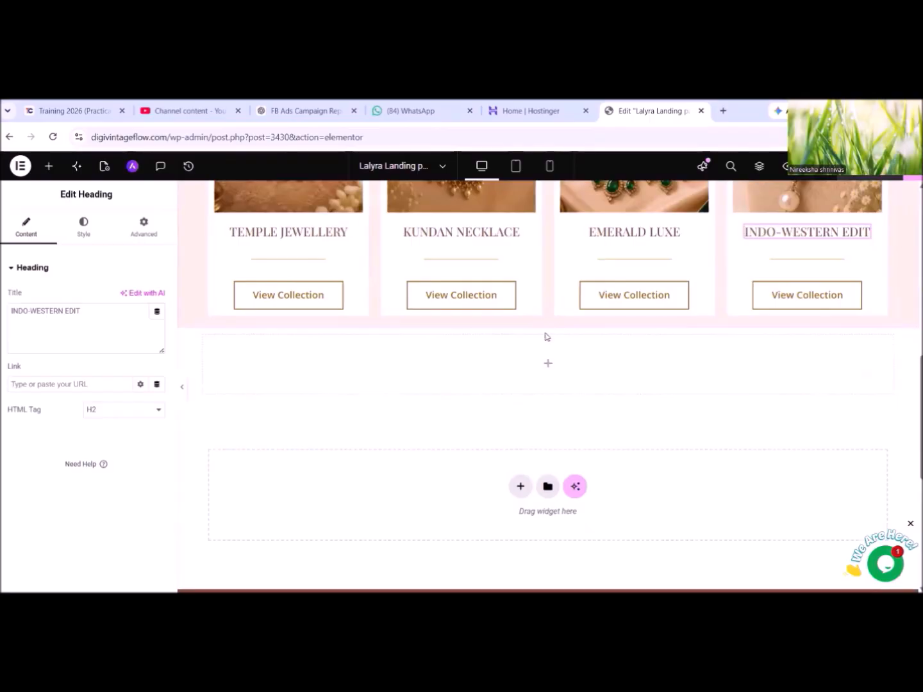
pyautogui.scroll(6, 596, 354)
pyautogui.scroll(-9, 552, 410)
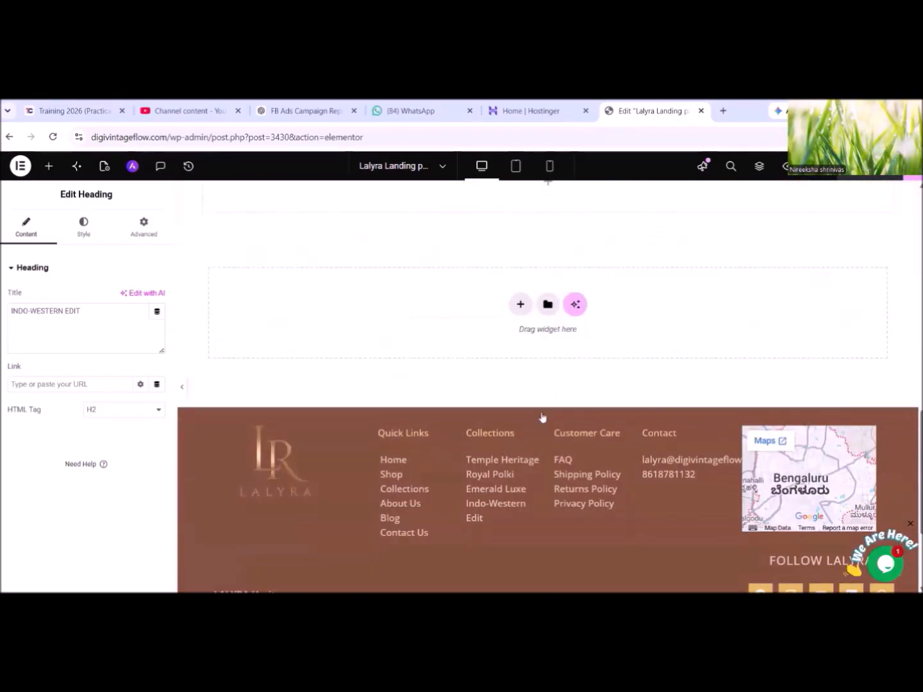
# Add an Image Carousel widget to the empty container below the four jewellery collection cards.
pyautogui.scroll(3, 542, 417)
pyautogui.click(545, 328)
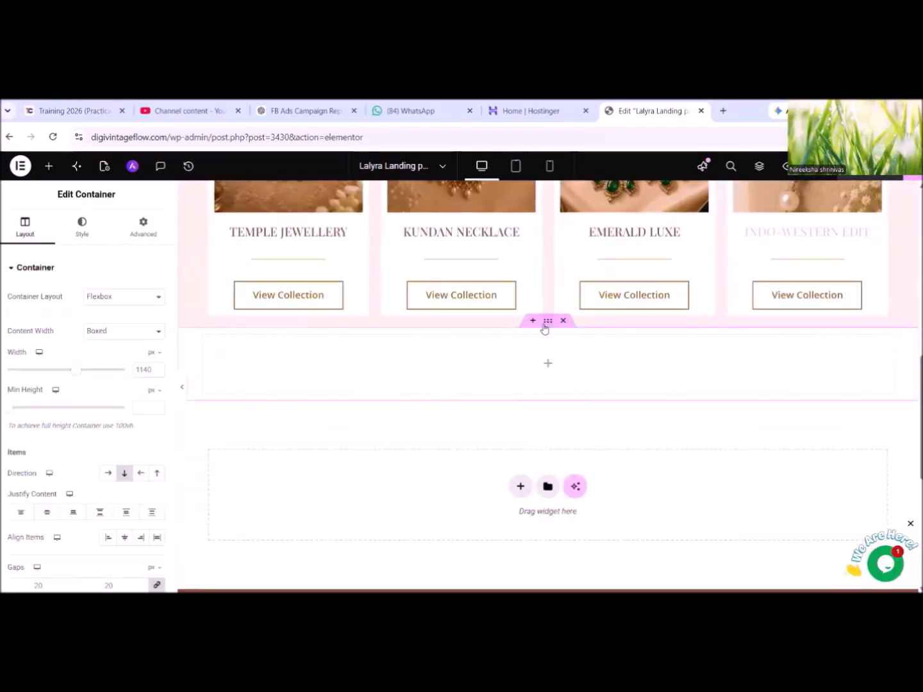
pyautogui.click(75, 235)
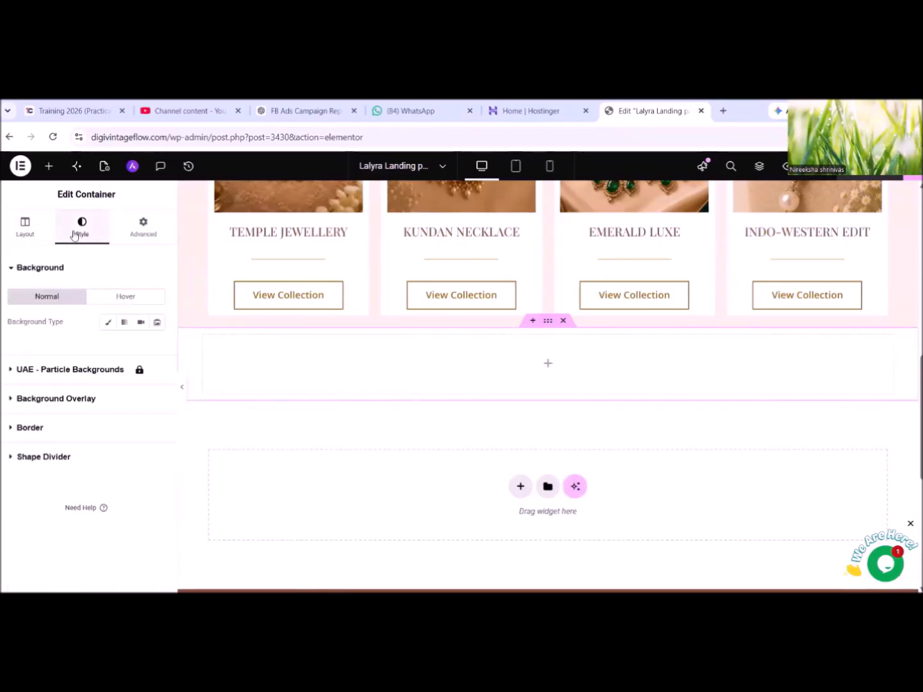
pyautogui.click(20, 226)
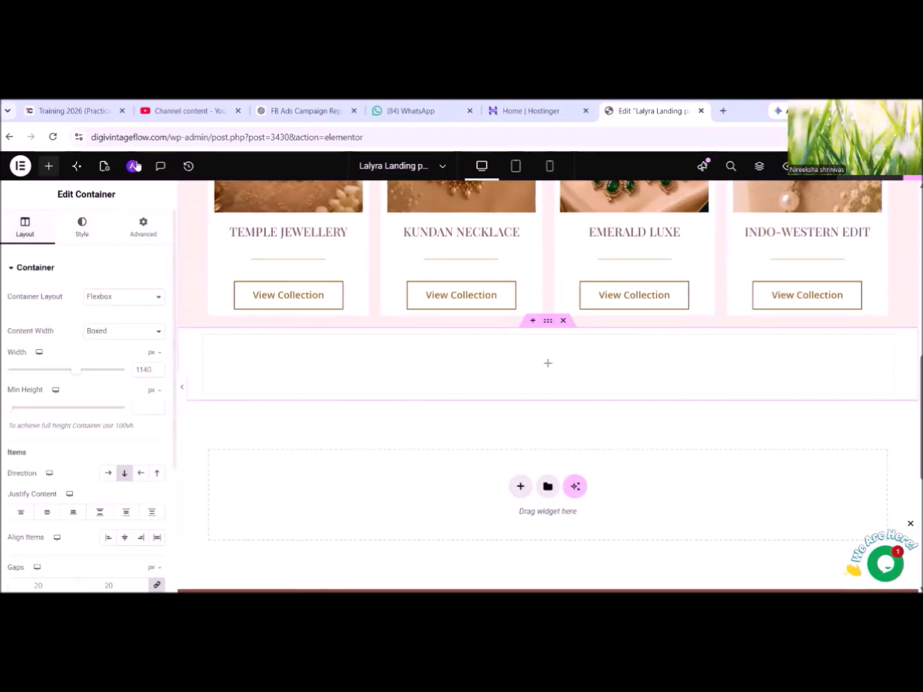
pyautogui.click(48, 166)
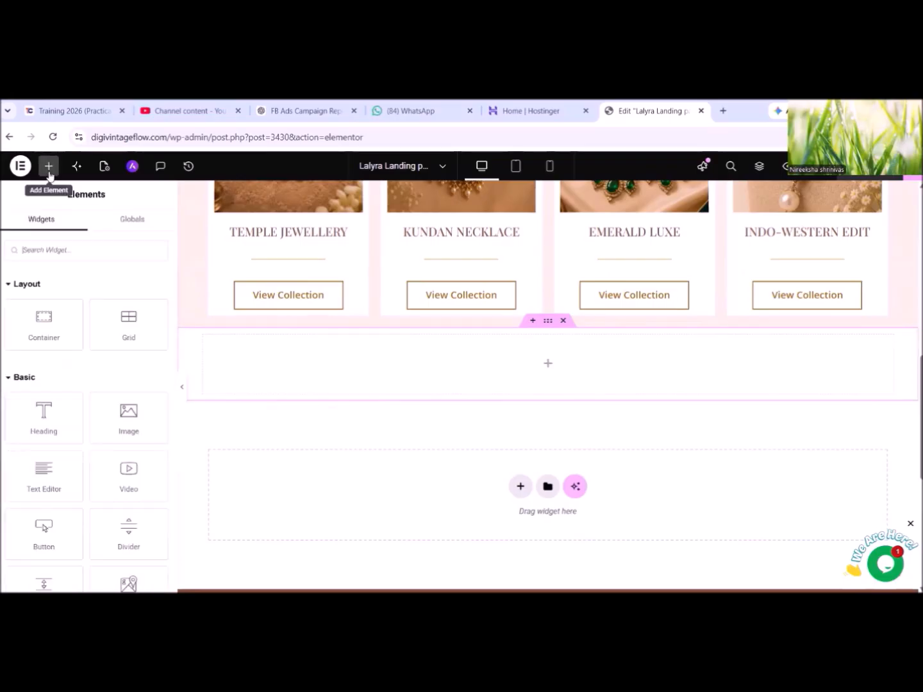
pyautogui.click(56, 251)
pyautogui.write('image')
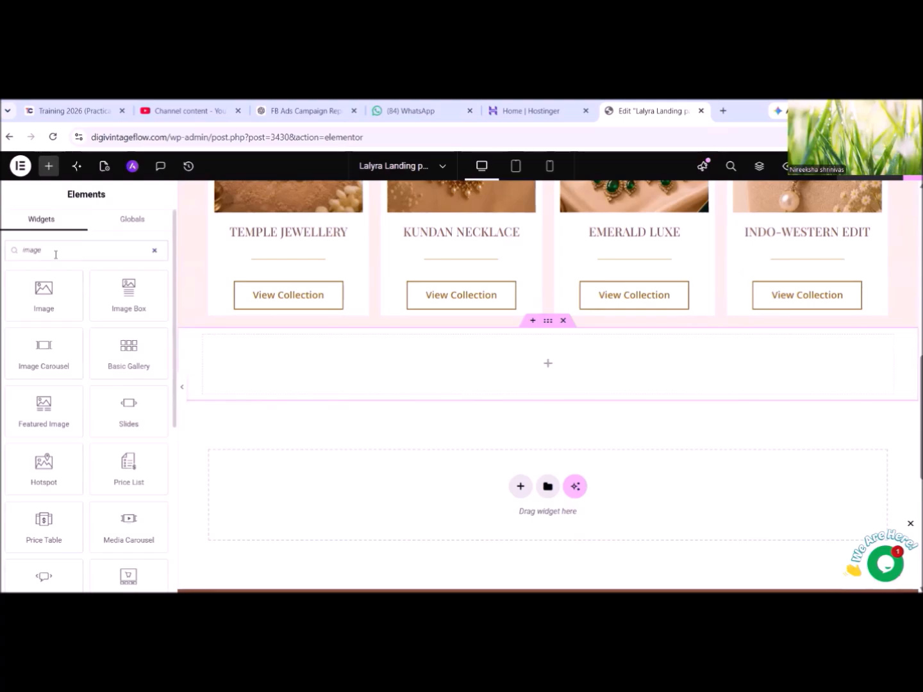
pyautogui.write(' ca')
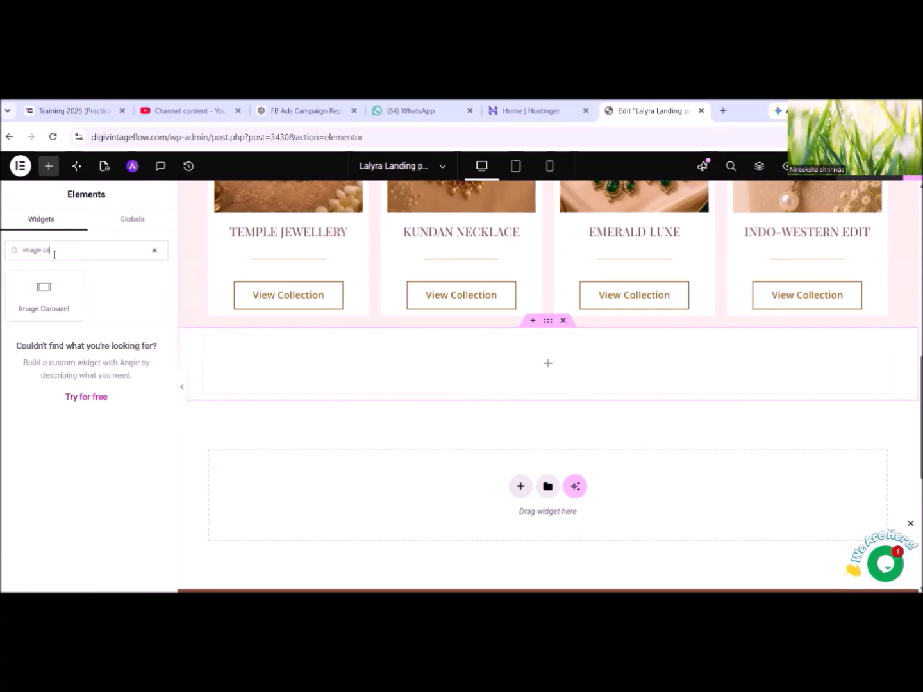
pyautogui.moveTo(43, 299); pyautogui.dragTo(553, 380)
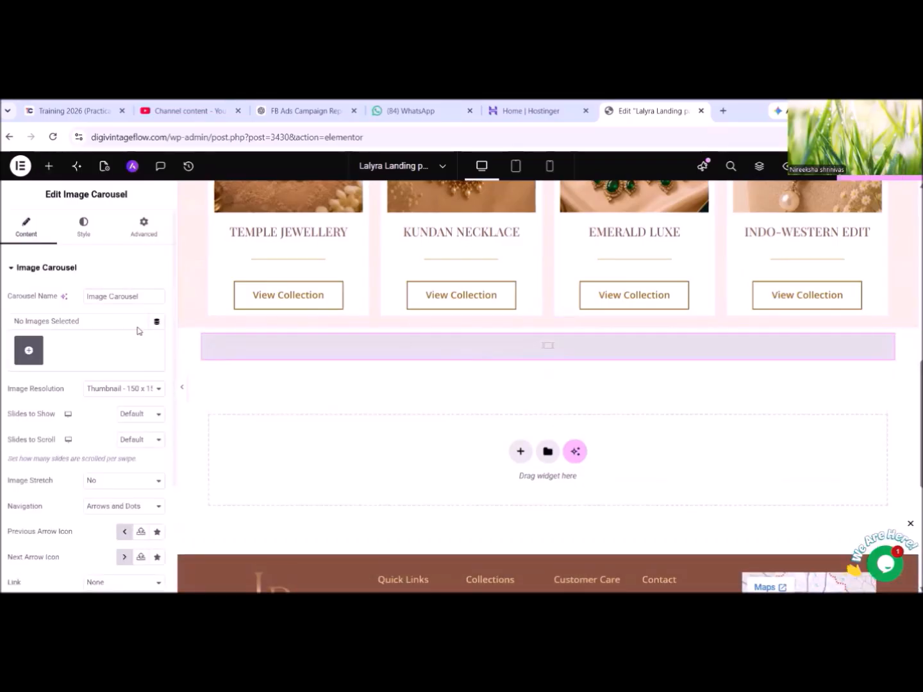
# Open the image selection for the carousel and look through the jewellery pictures in the media library.
pyautogui.click(29, 350)
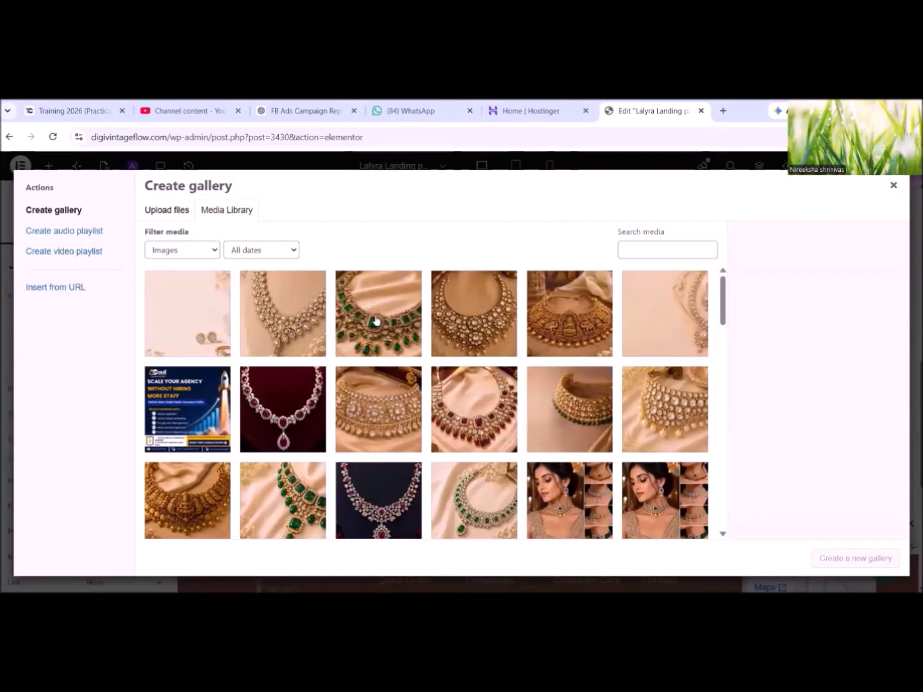
pyautogui.scroll(-2, 447, 435)
pyautogui.scroll(2, 481, 410)
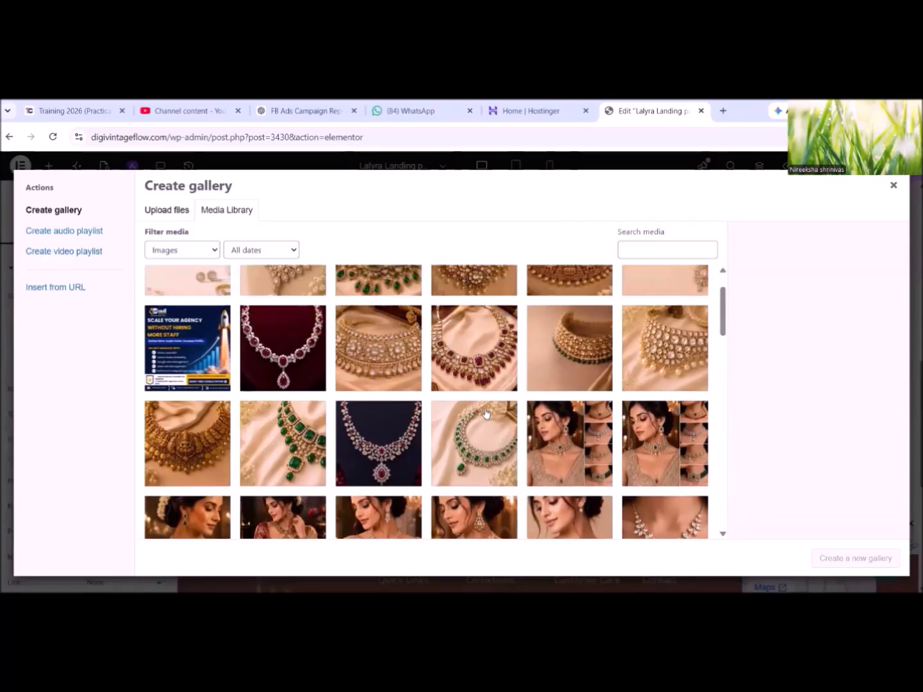
pyautogui.scroll(-1, 461, 393)
pyautogui.scroll(2, 410, 393)
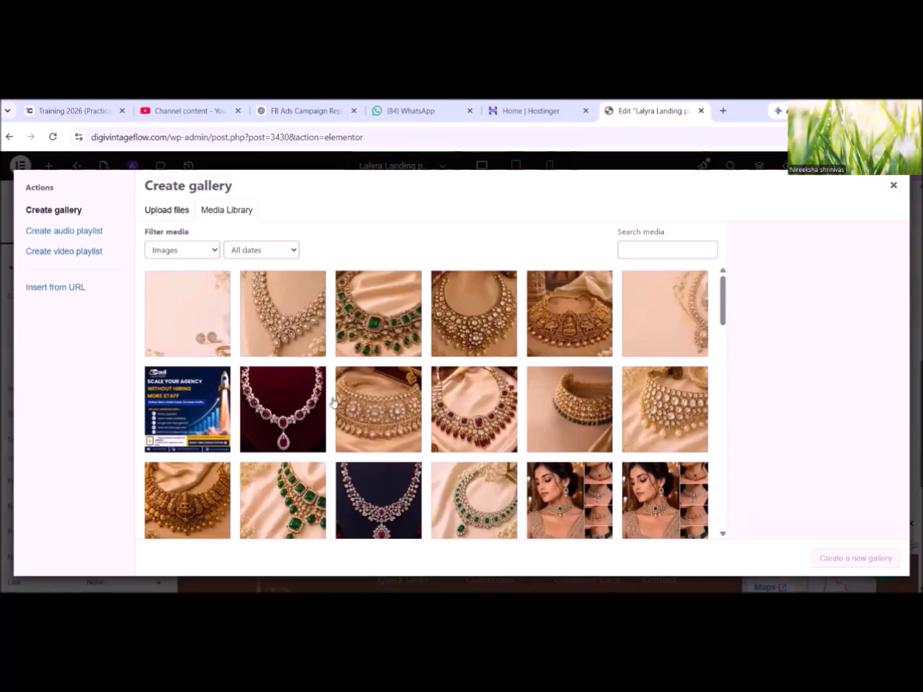
pyautogui.scroll(-1, 387, 449)
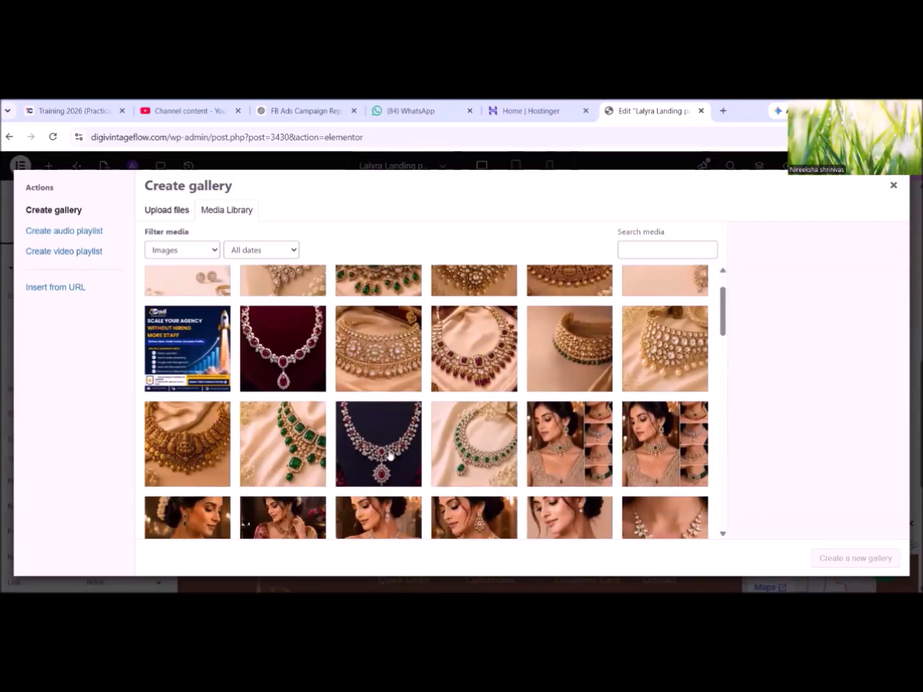
pyautogui.scroll(-1, 387, 466)
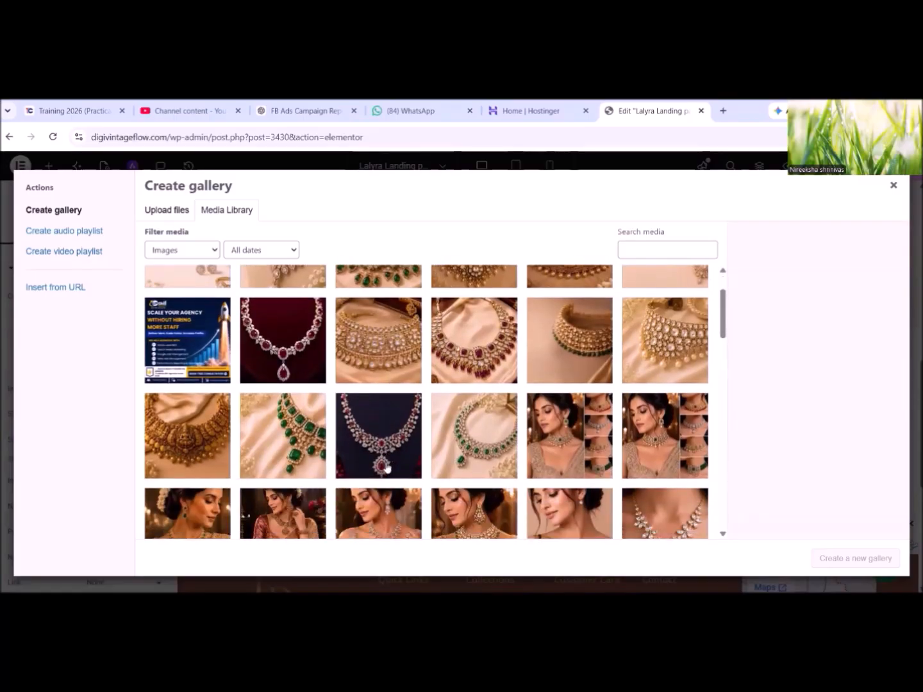
pyautogui.scroll(2, 387, 468)
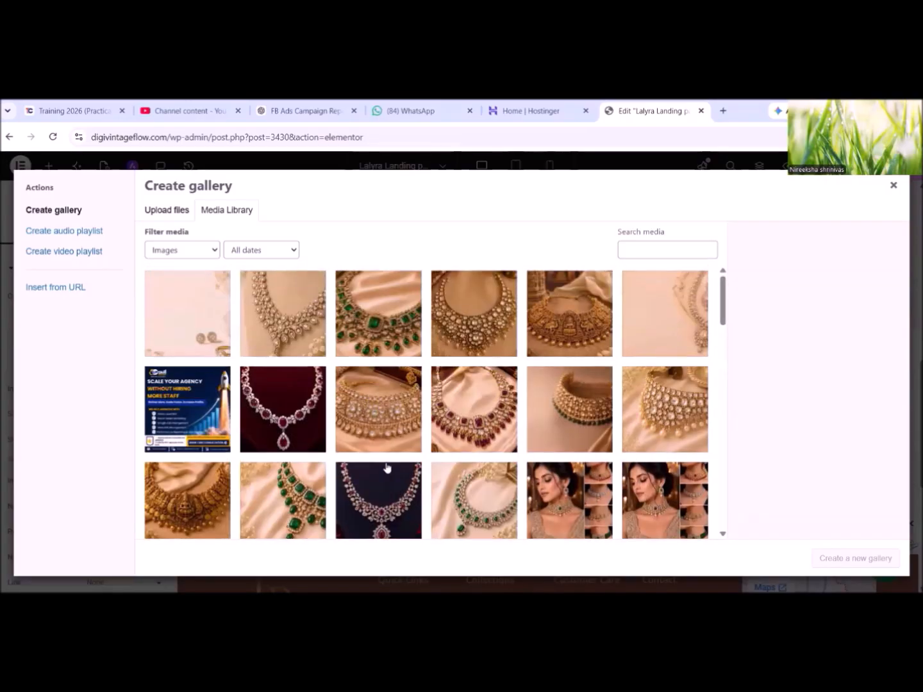
pyautogui.click(159, 209)
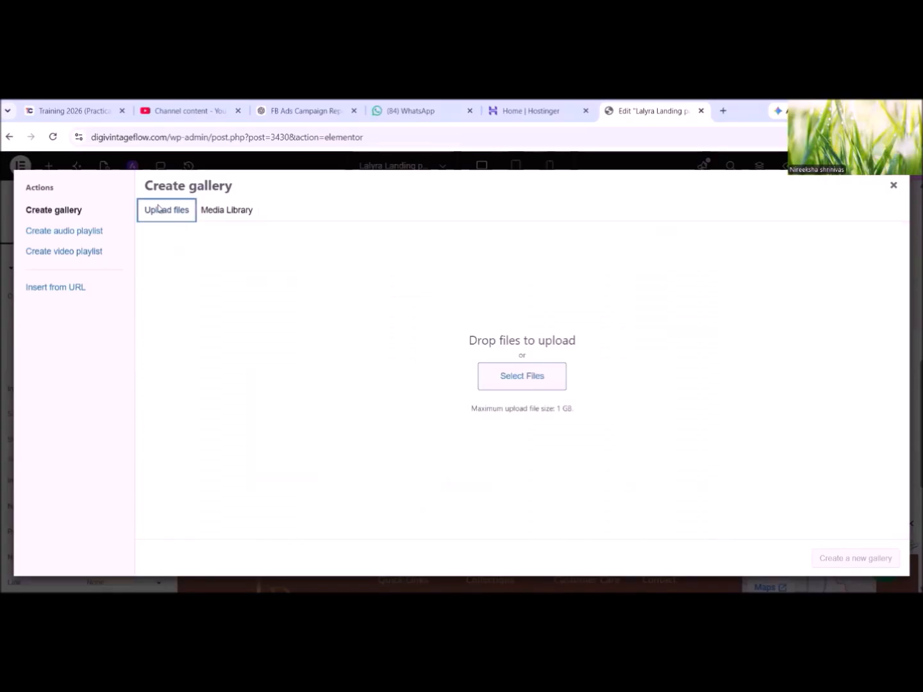
pyautogui.click(516, 373)
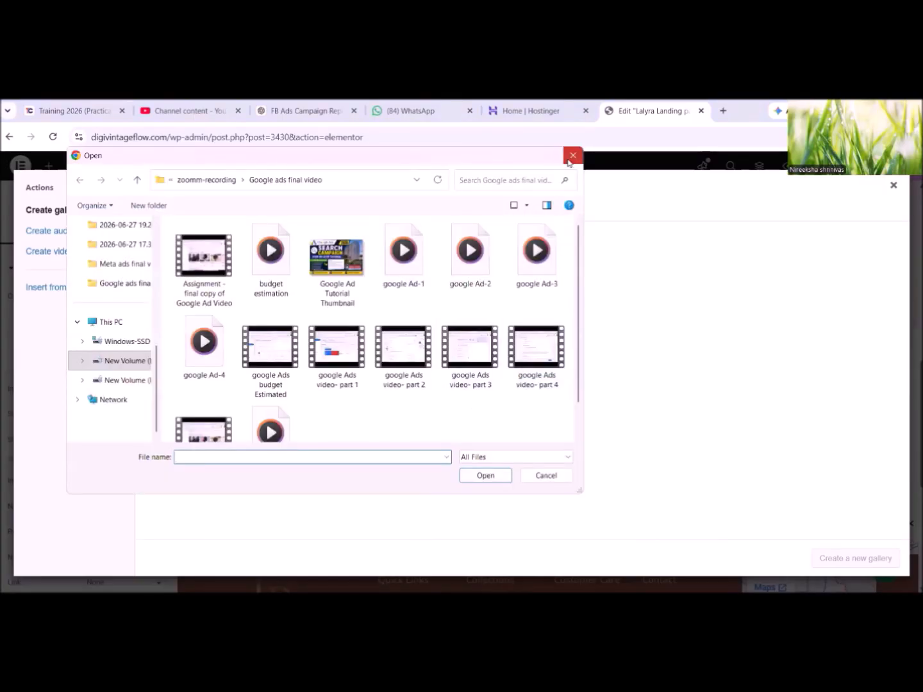
pyautogui.click(573, 155)
pyautogui.click(166, 213)
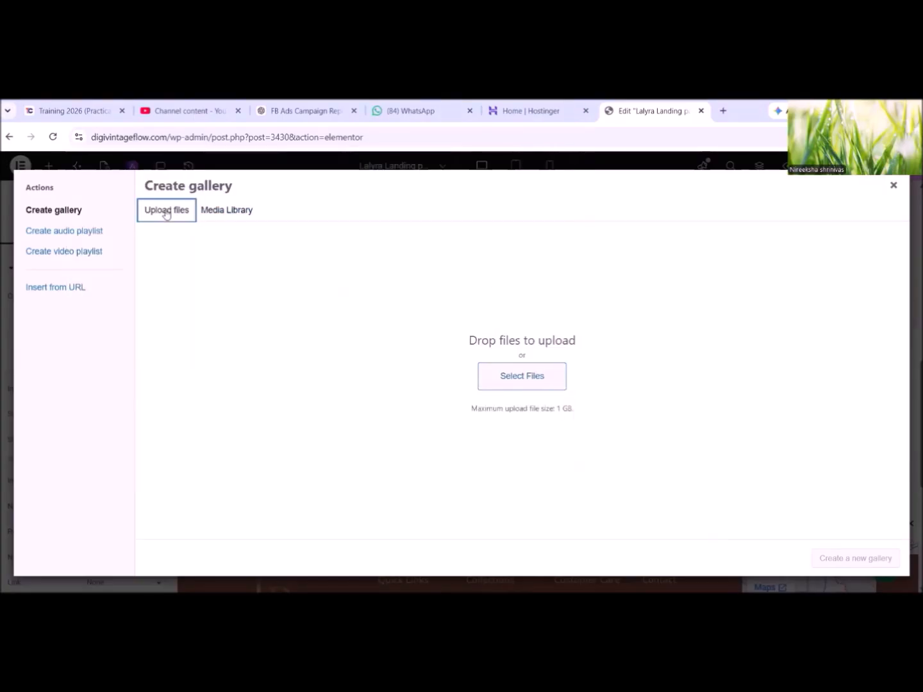
# Select the Emerald Pearl Drop Earrings, Pearl Bloom Statement Necklace, Mint Luxe Statement Necklace and Emerald Mist Choker images from the media library for the carousel gallery.
pyautogui.click(233, 211)
pyautogui.scroll(-3, 417, 383)
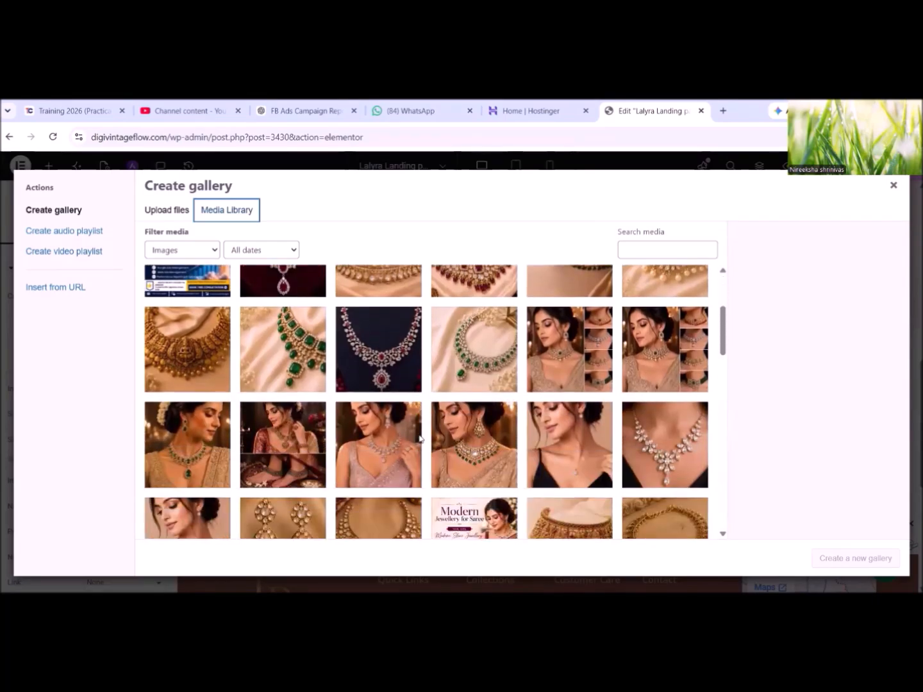
pyautogui.scroll(-15, 485, 329)
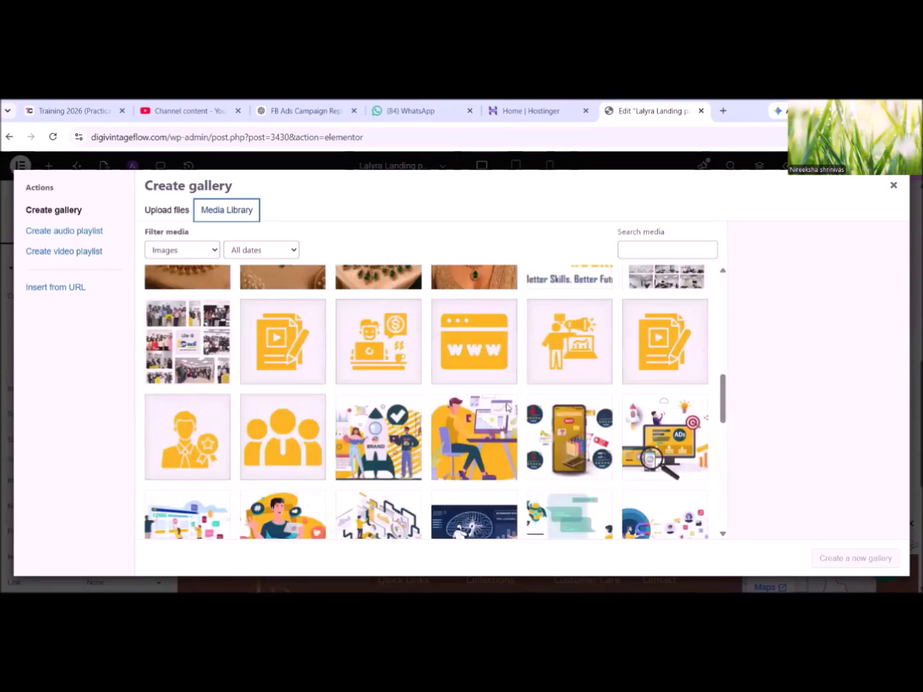
pyautogui.click(424, 531)
pyautogui.scroll(-5, 475, 441)
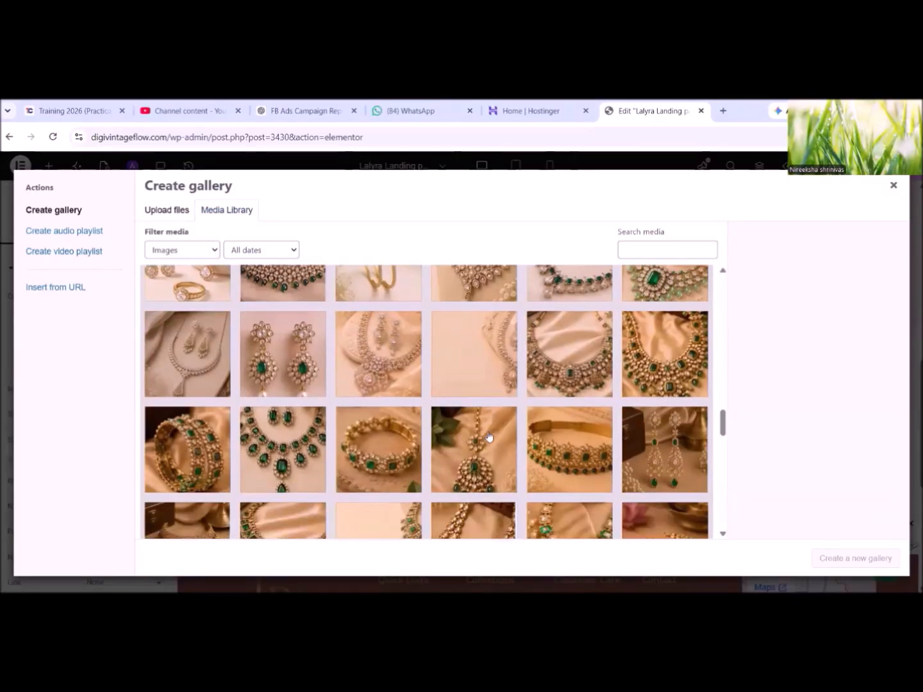
pyautogui.click(303, 390)
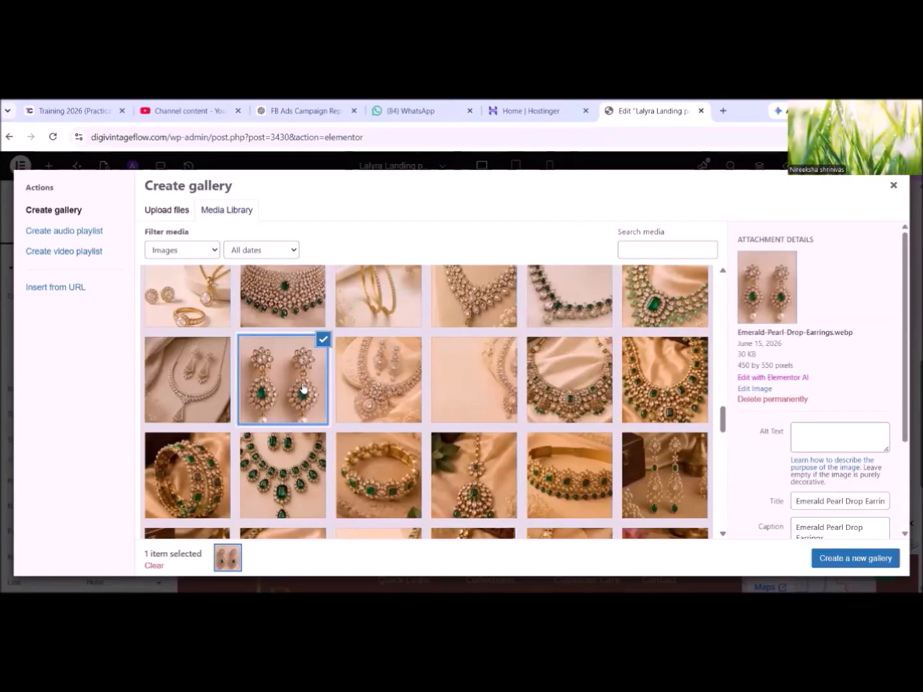
pyautogui.scroll(1, 461, 428)
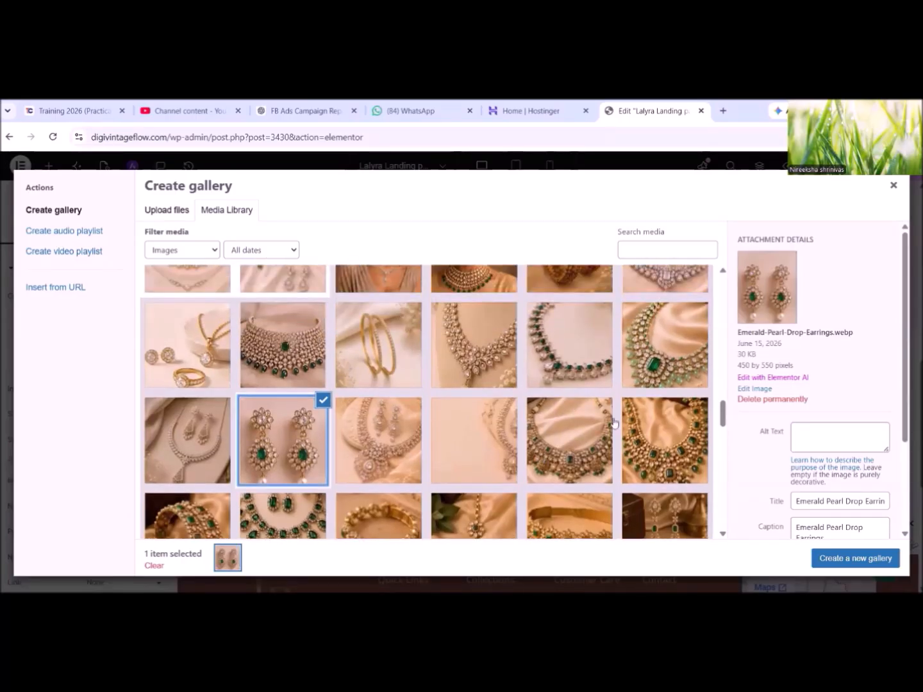
pyautogui.click(478, 346)
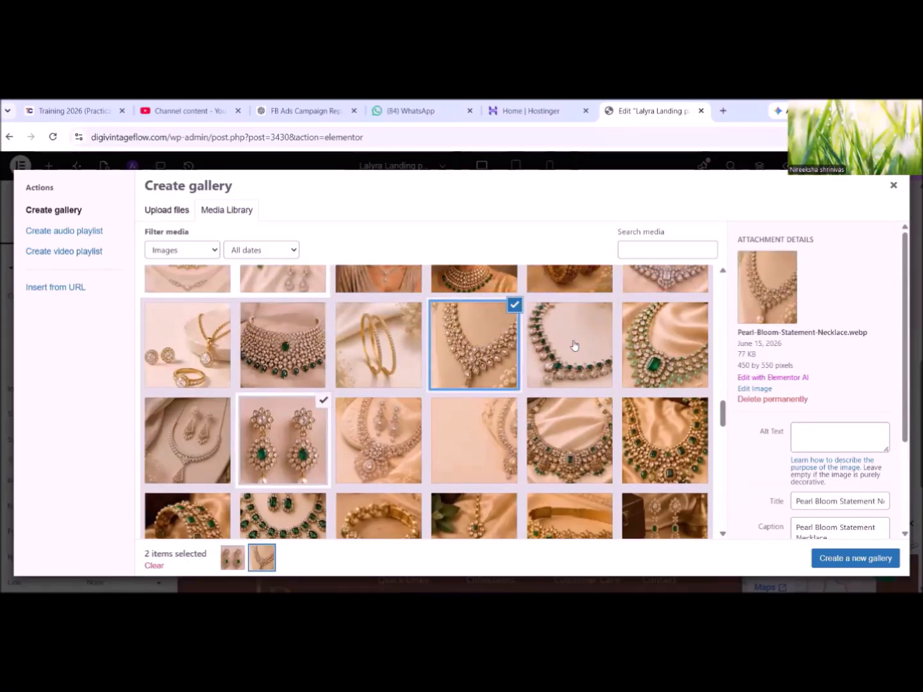
pyautogui.click(666, 355)
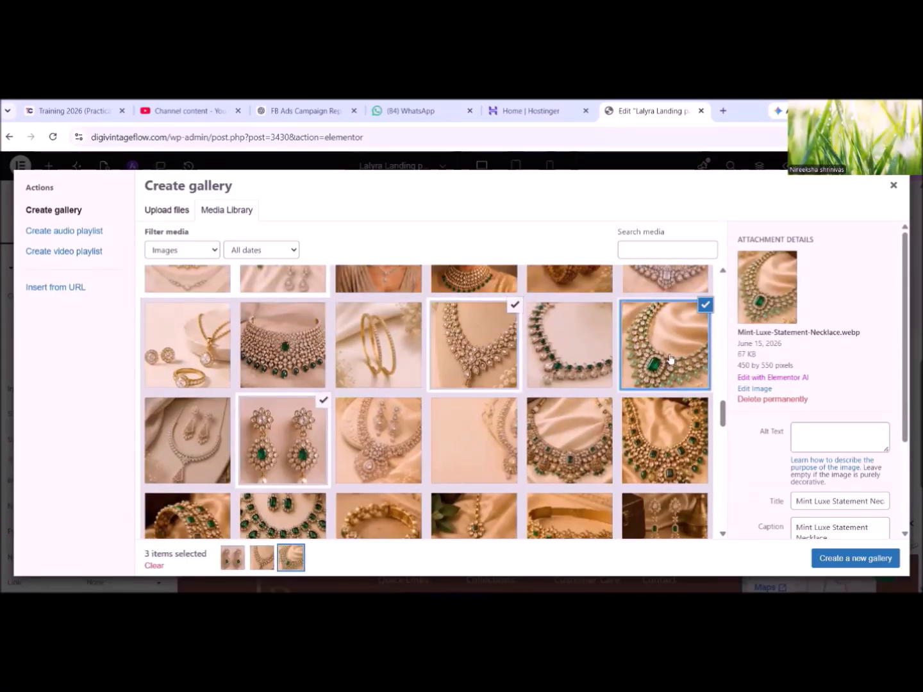
pyautogui.click(293, 357)
# Add the Emerald Elegance Choker and Rajkumari Polki Jhumkas images to the gallery selection.
pyautogui.scroll(-3, 606, 466)
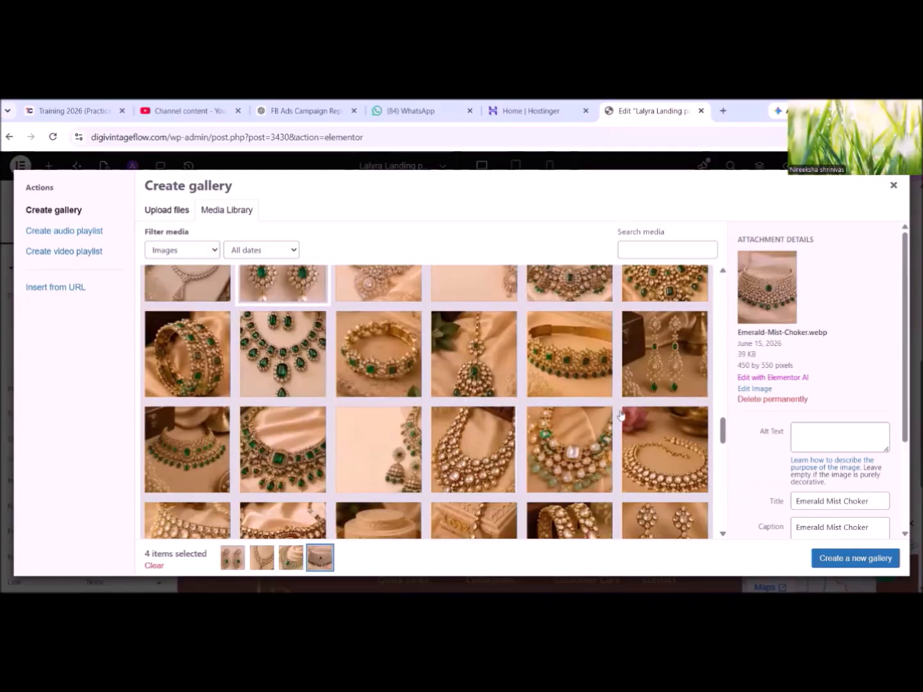
pyautogui.scroll(-2, 416, 453)
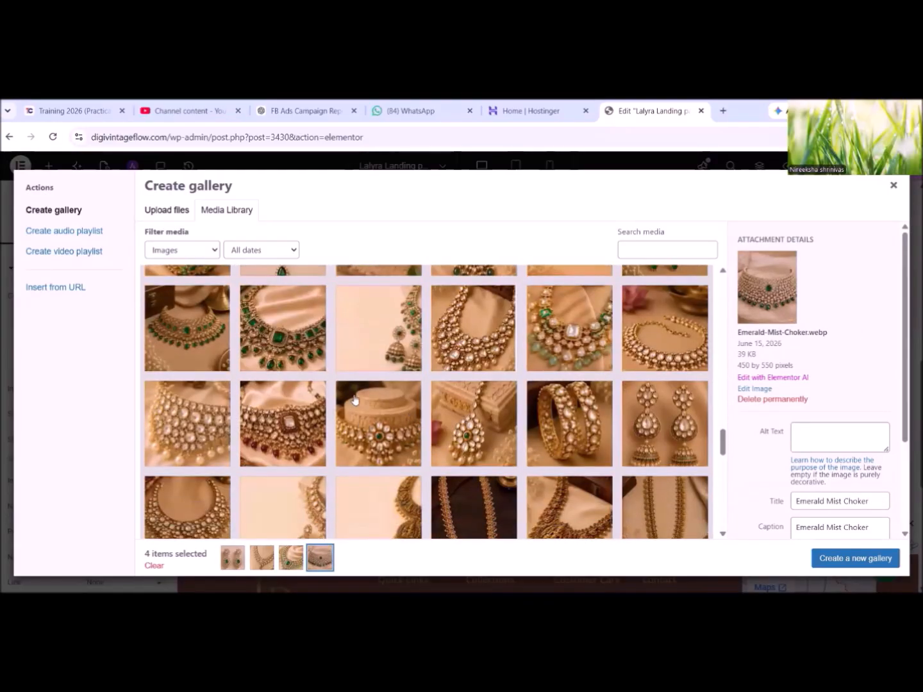
pyautogui.scroll(2, 353, 399)
pyautogui.click(228, 456)
pyautogui.scroll(-2, 359, 436)
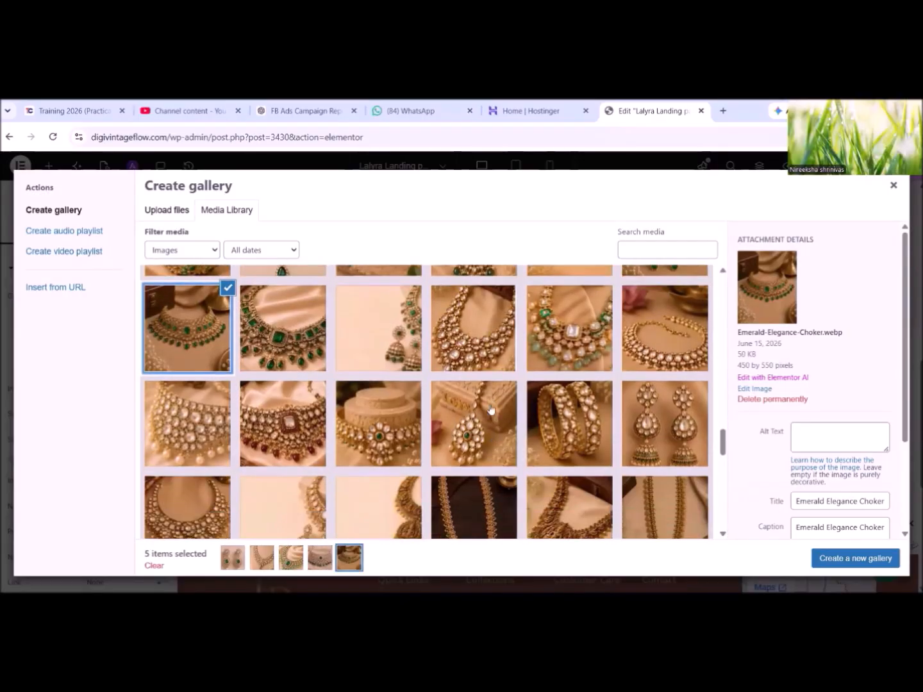
pyautogui.scroll(-2, 654, 397)
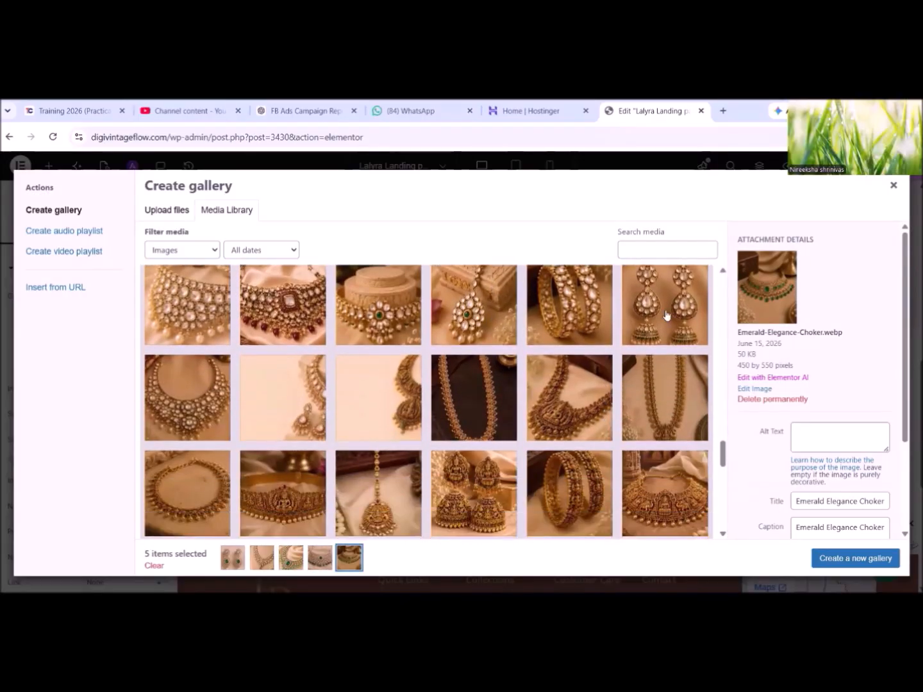
pyautogui.click(663, 321)
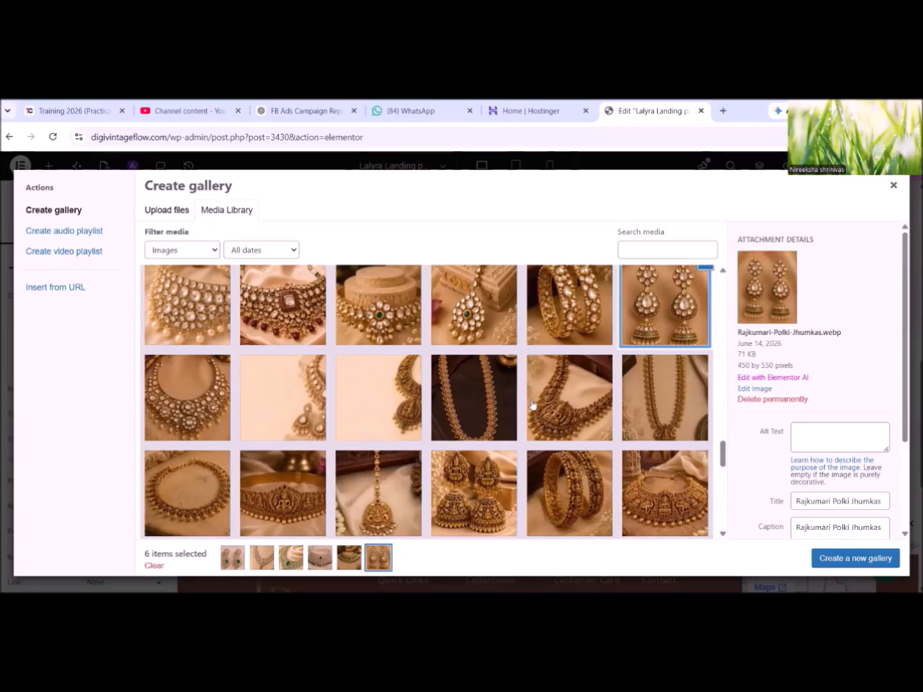
# Add the Divine Heritage Maang Tikka, Antique Temple Heritage Bangles, Traditional Temple Payal Anklet and Kasuhara images to the gallery selection.
pyautogui.scroll(-1, 532, 406)
pyautogui.click(393, 434)
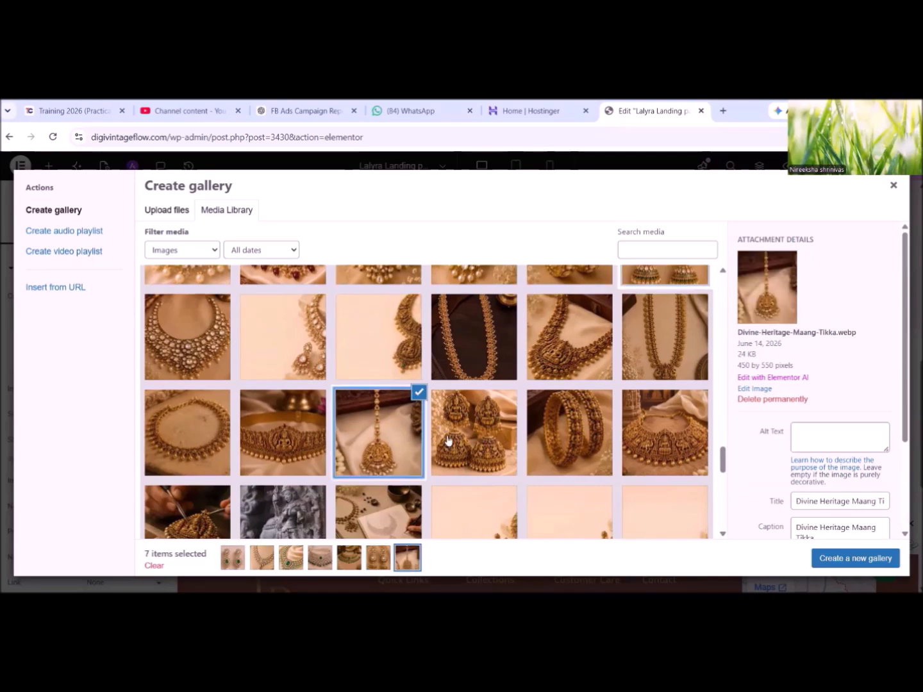
pyautogui.click(590, 434)
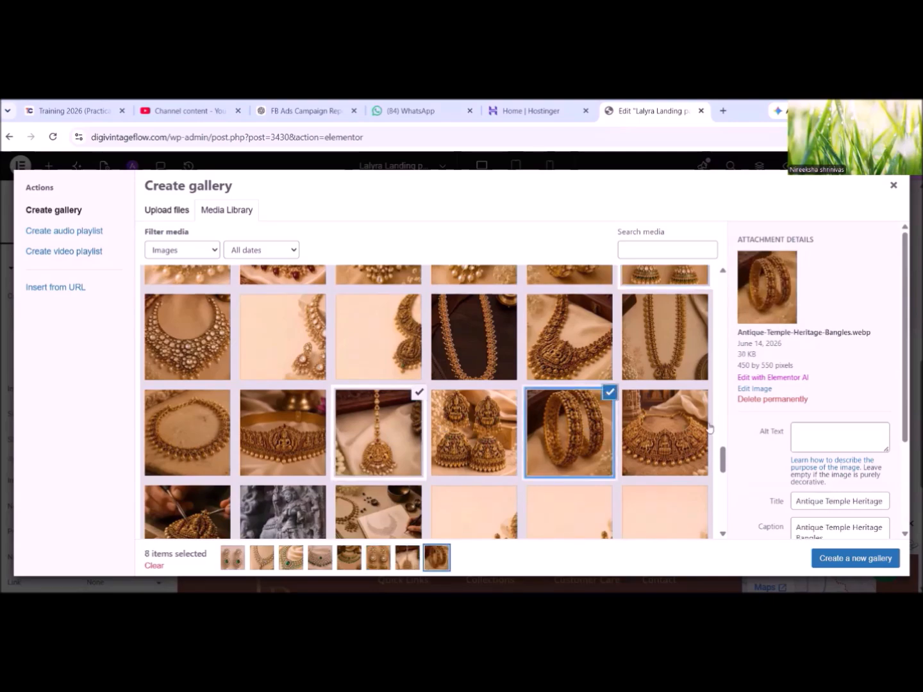
pyautogui.scroll(-2, 320, 417)
pyautogui.click(177, 329)
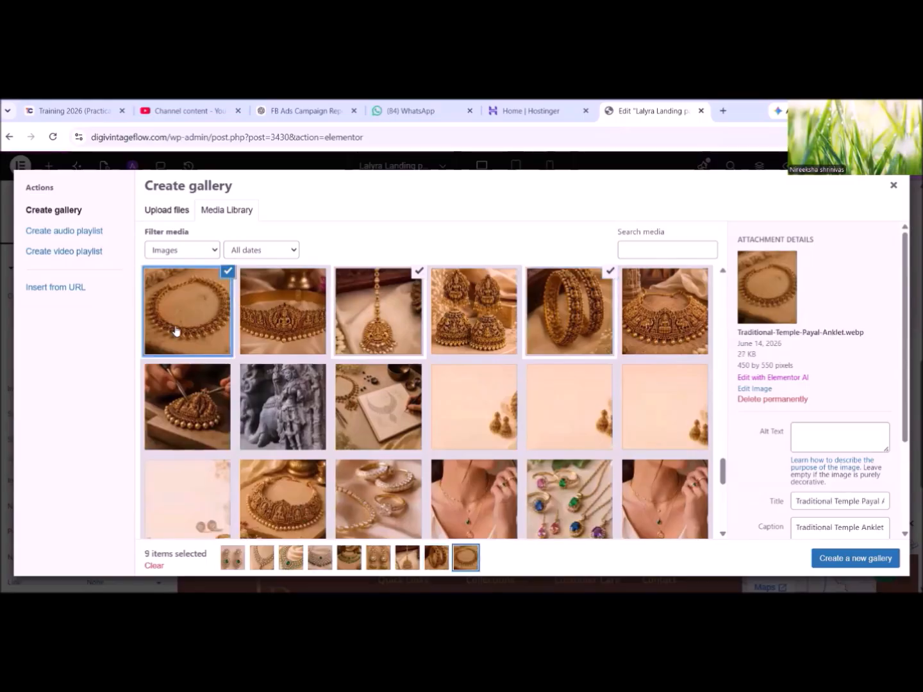
pyautogui.scroll(2, 384, 410)
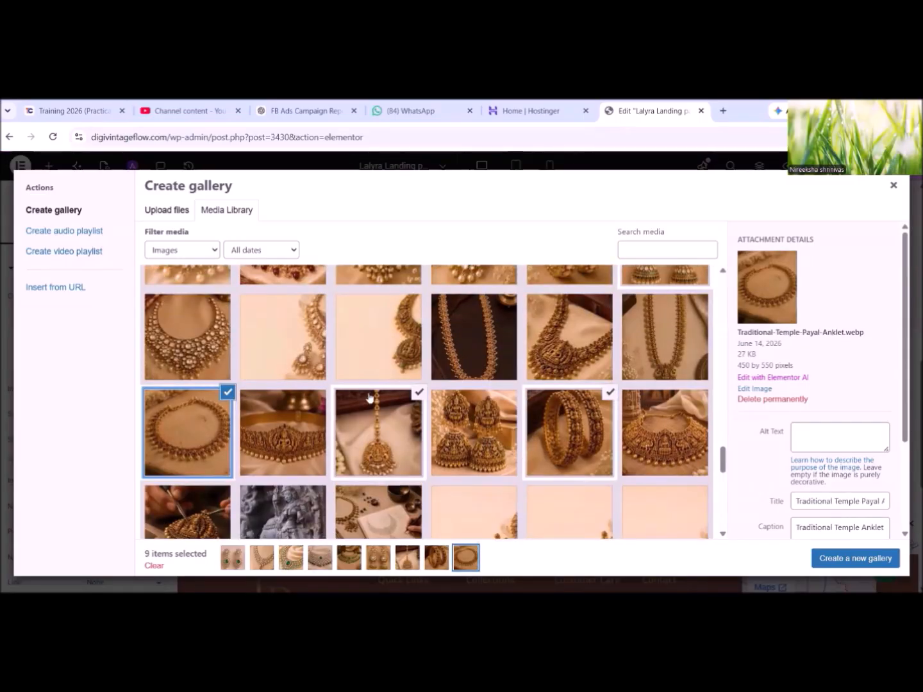
pyautogui.click(674, 336)
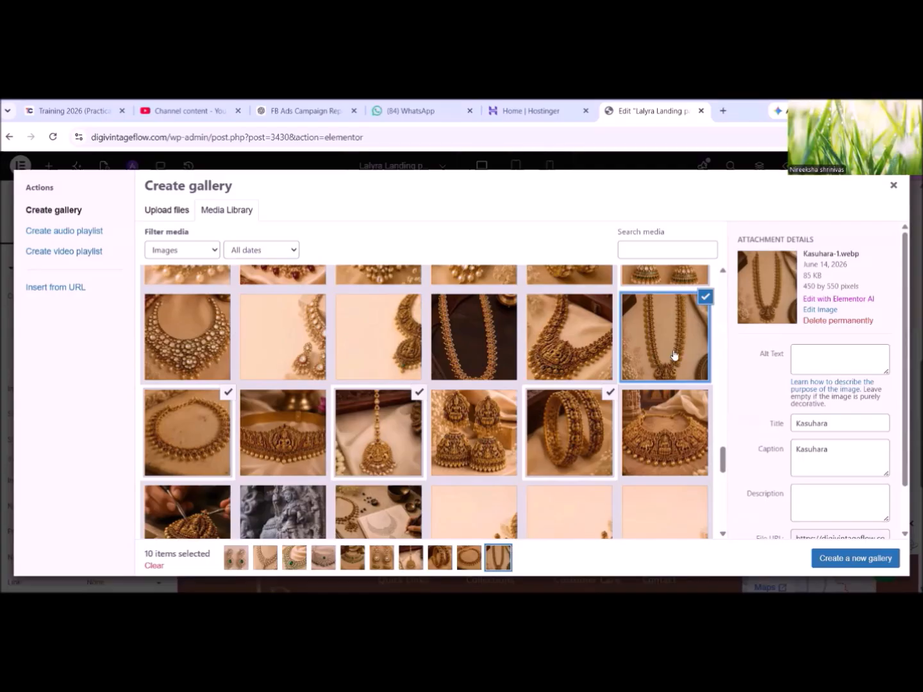
# Remove the Emerald Mist Choker image from the gallery selection.
pyautogui.click(330, 553)
pyautogui.scroll(10, 423, 481)
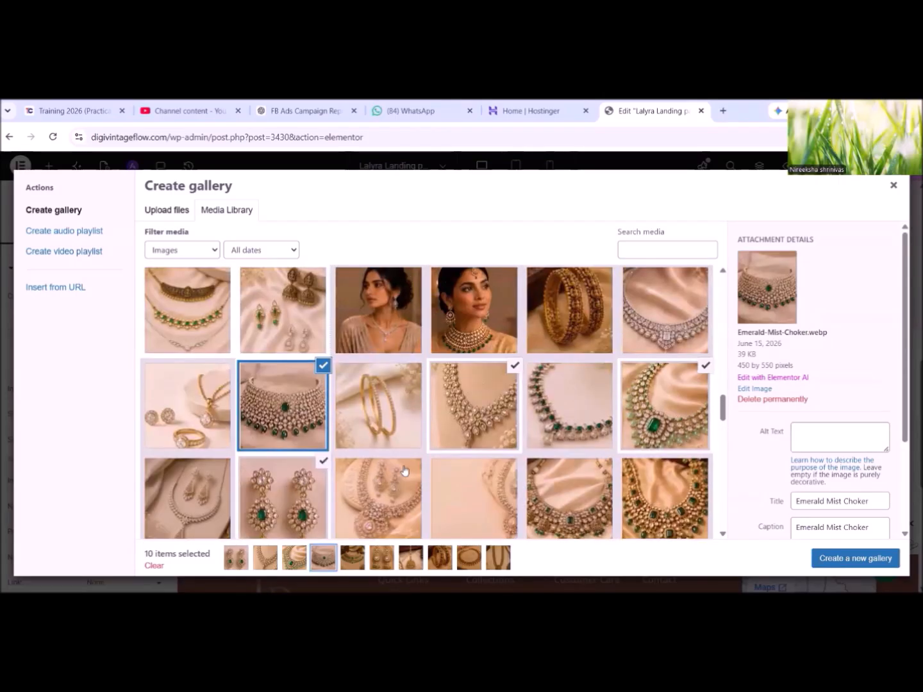
pyautogui.click(323, 366)
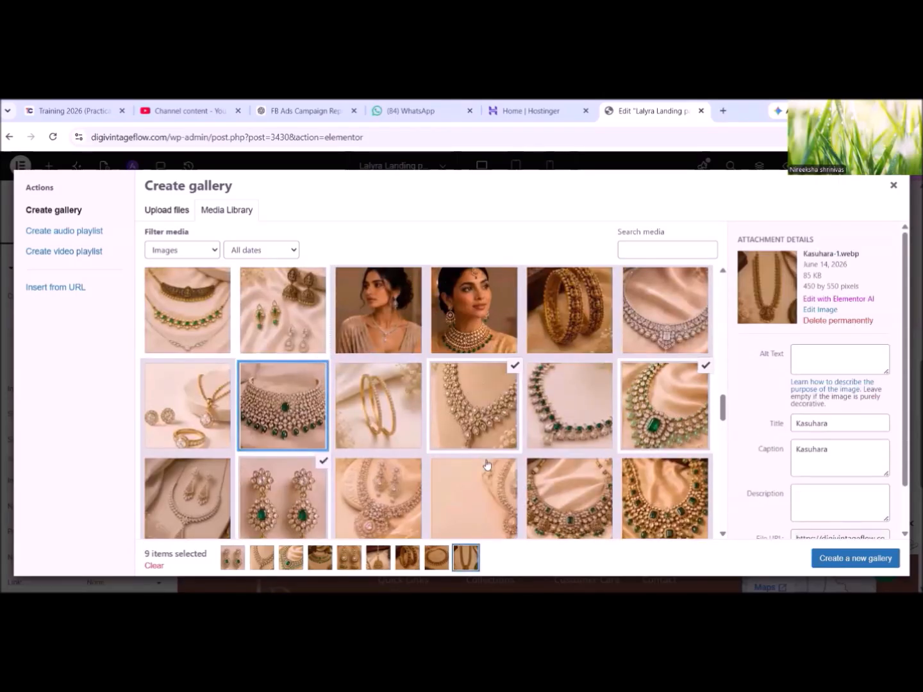
# Add the Noor Mahal Heritage Choker image to the selection and insert the gallery into the carousel.
pyautogui.scroll(-10, 487, 463)
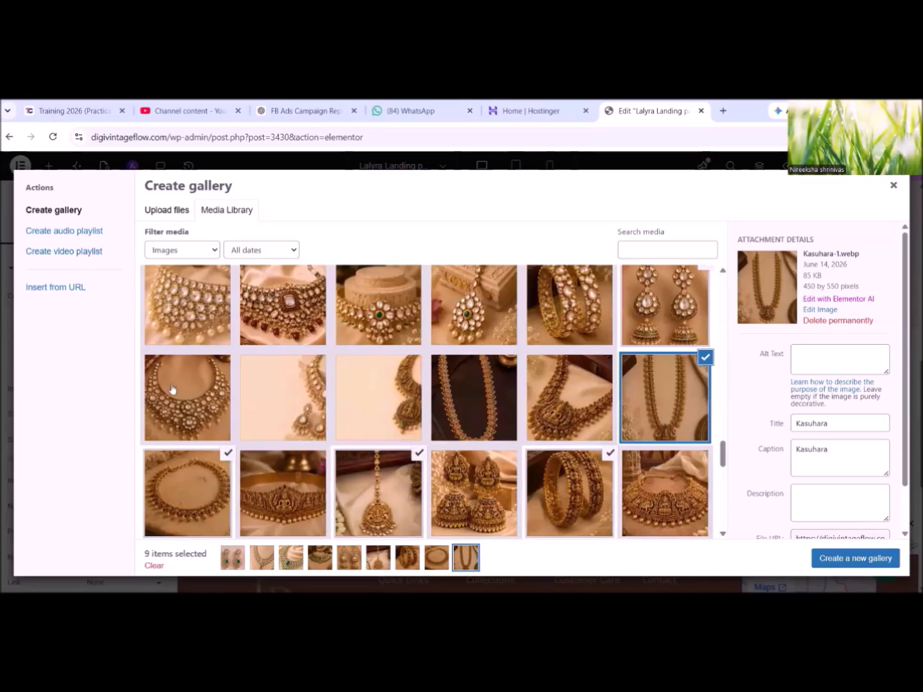
pyautogui.click(289, 311)
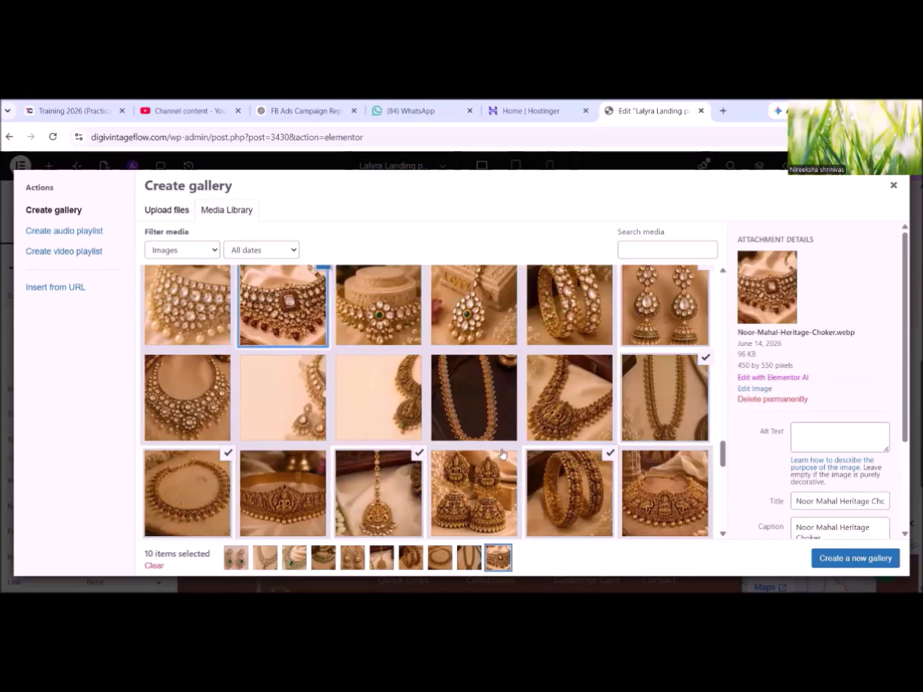
pyautogui.scroll(5, 502, 454)
pyautogui.click(856, 560)
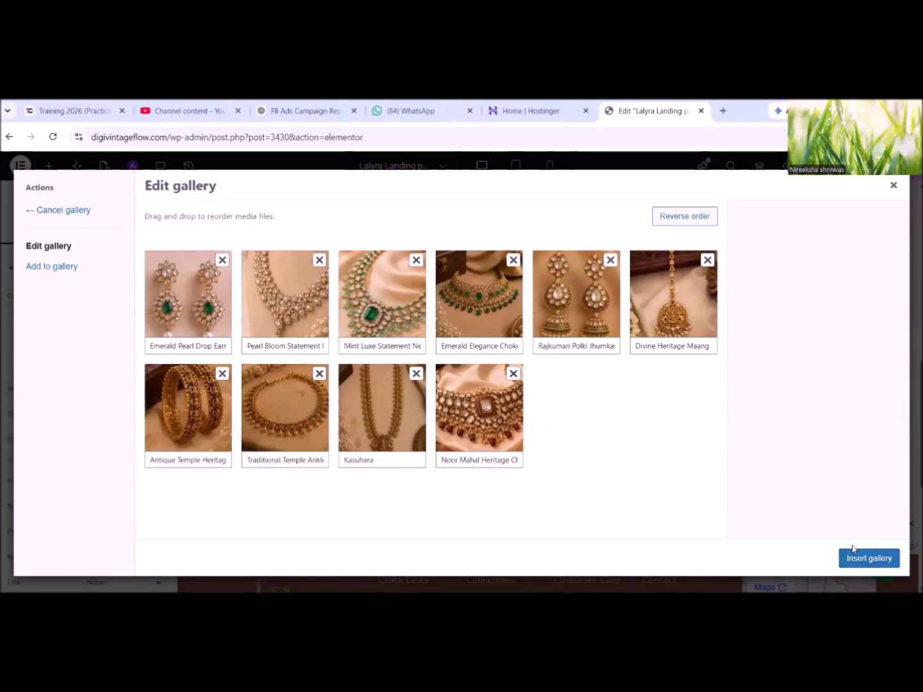
pyautogui.click(863, 557)
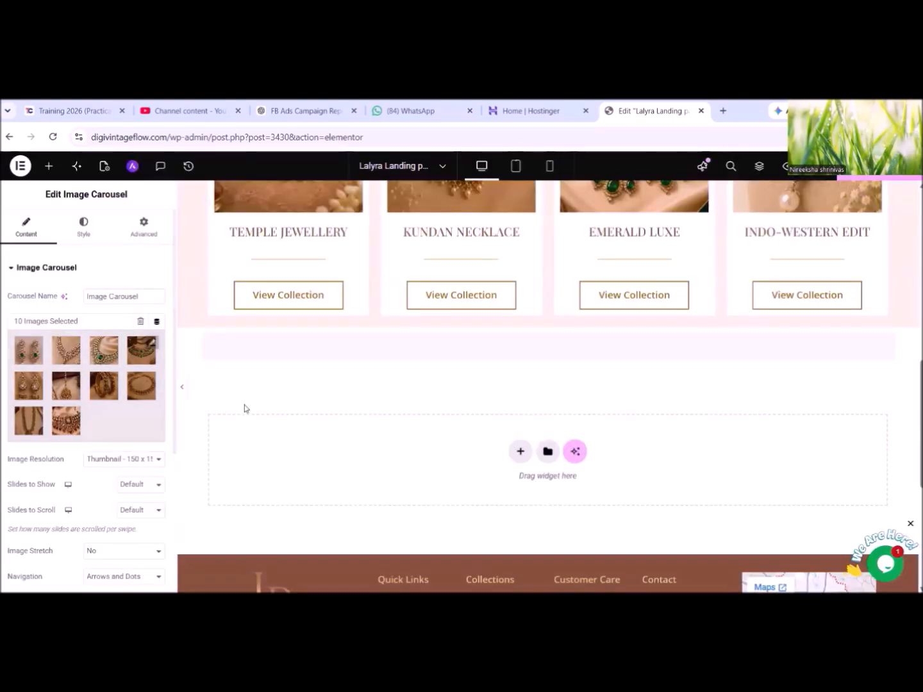
# Set the carousel's image resolution to Medium Large, slides to show to 4 and slides to scroll to 1.
pyautogui.scroll(-2, 104, 443)
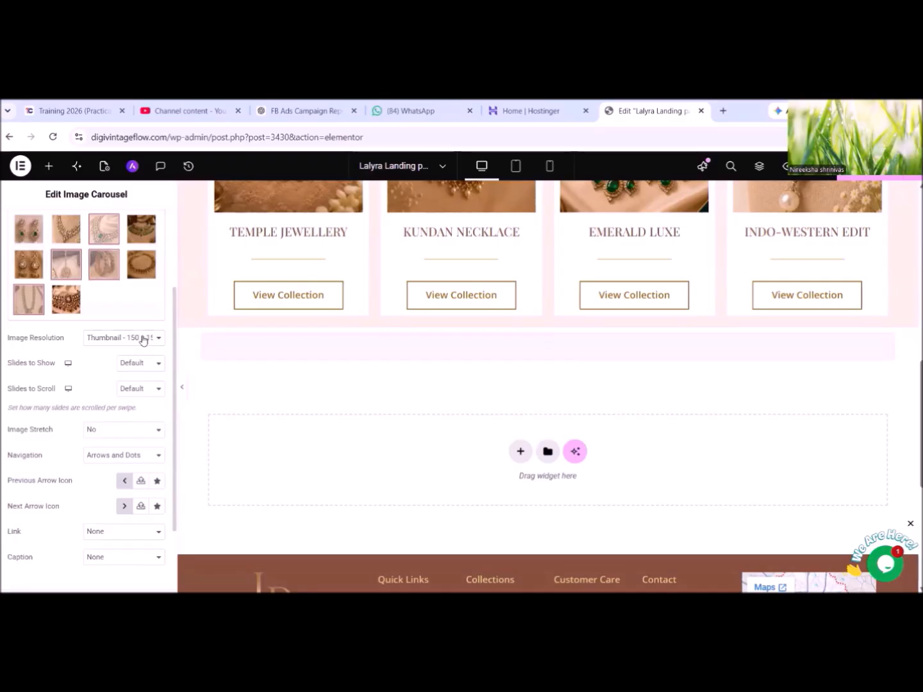
pyautogui.click(143, 338)
pyautogui.click(162, 384)
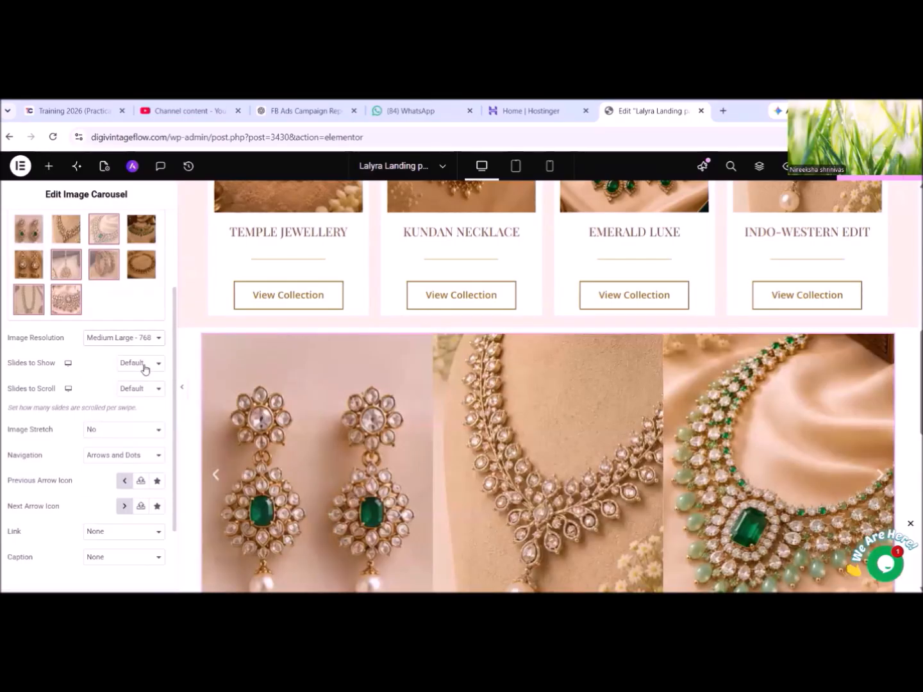
pyautogui.click(145, 365)
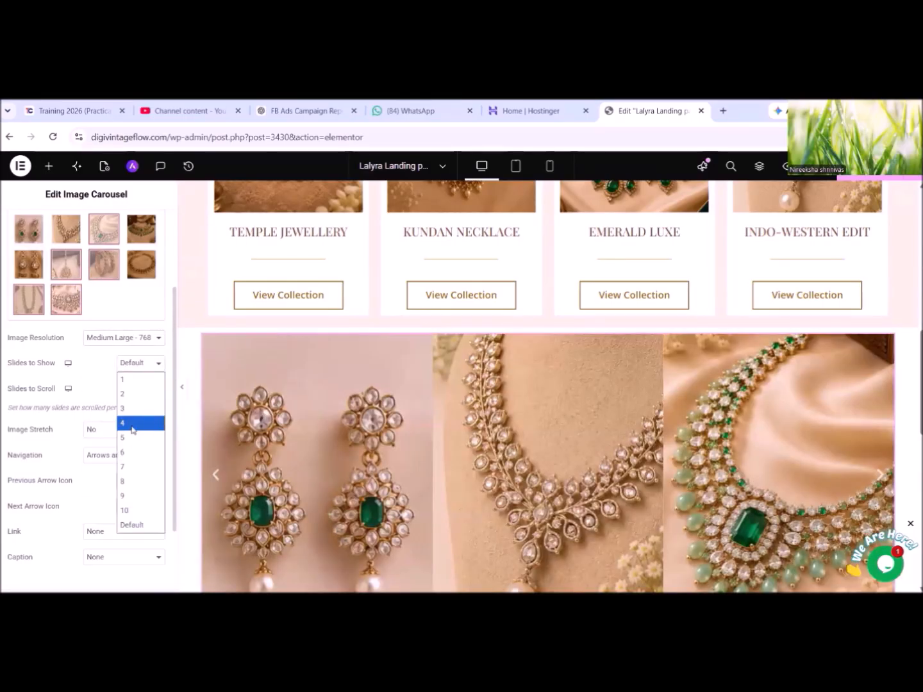
pyautogui.click(133, 429)
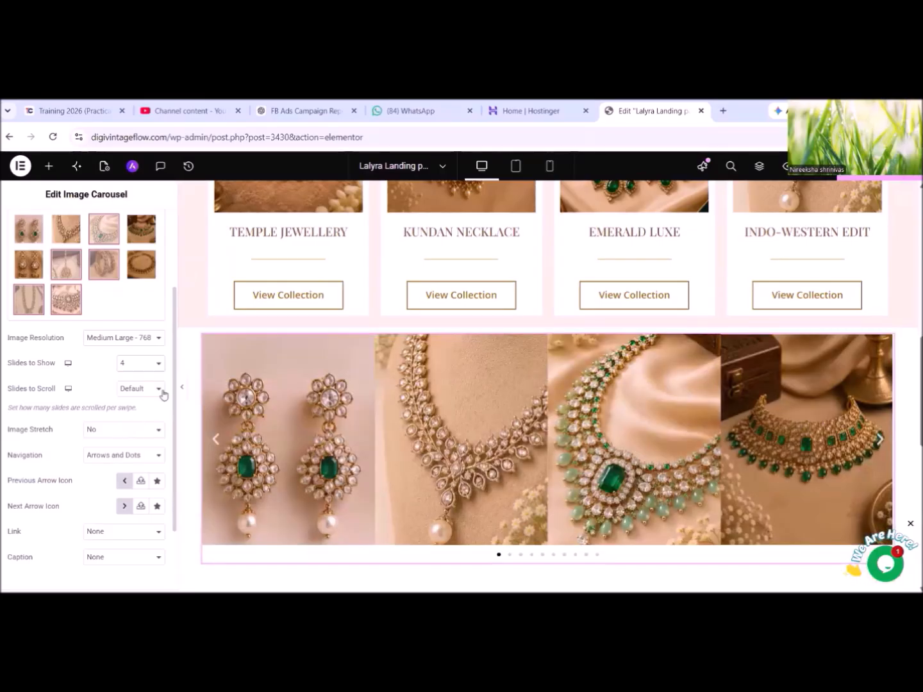
pyautogui.click(159, 389)
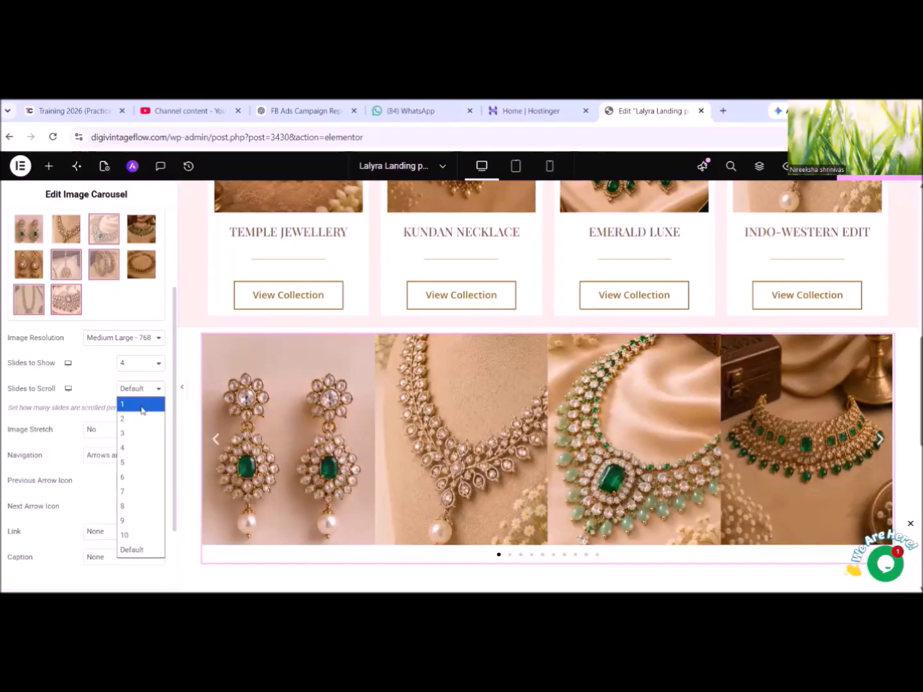
pyautogui.click(141, 405)
# Choose No for the carousel's image stretch and set its navigation to Arrows.
pyautogui.click(136, 438)
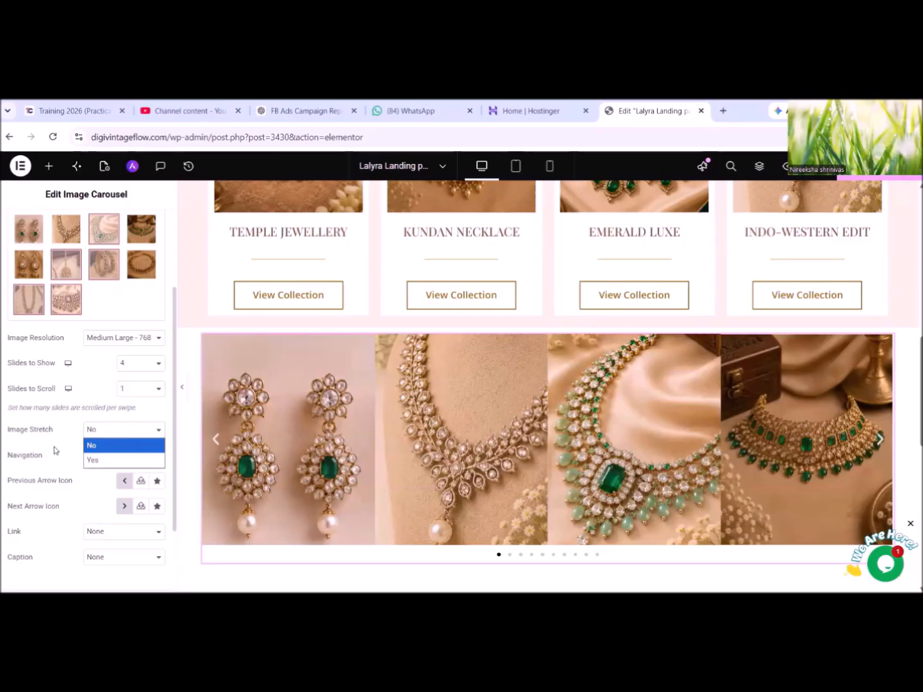
pyautogui.click(82, 441)
pyautogui.scroll(-1, 86, 443)
pyautogui.click(140, 398)
pyautogui.click(128, 431)
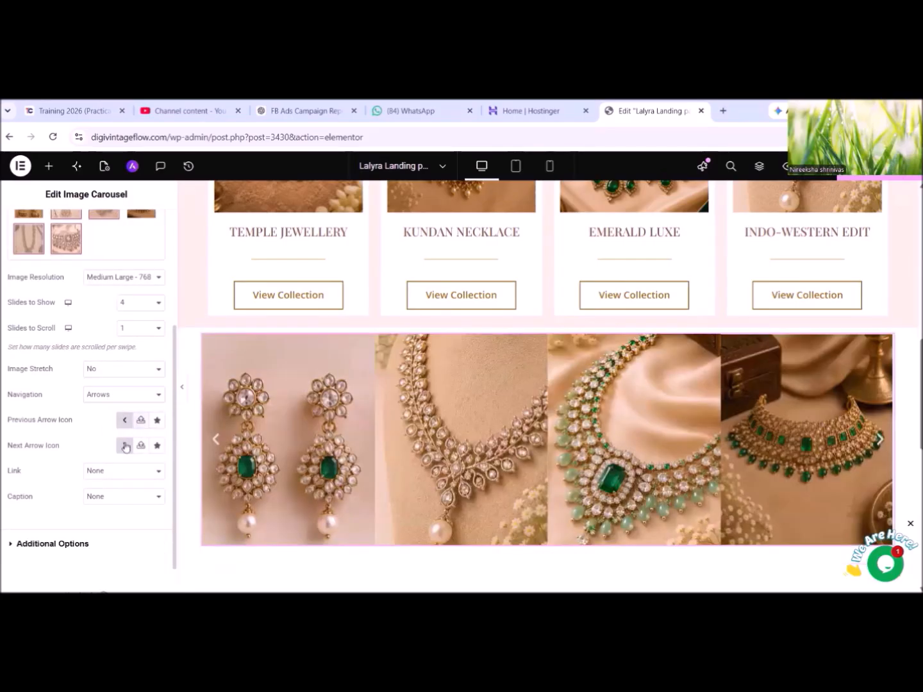
# Switch the spacing between the carousel images to Custom.
pyautogui.scroll(-1, 99, 438)
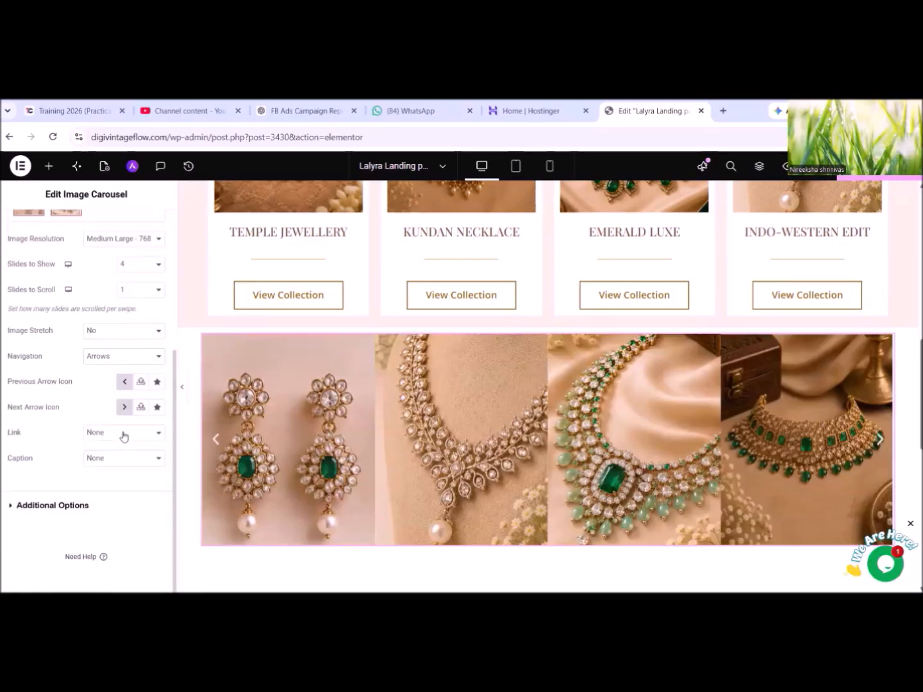
pyautogui.scroll(3, 123, 438)
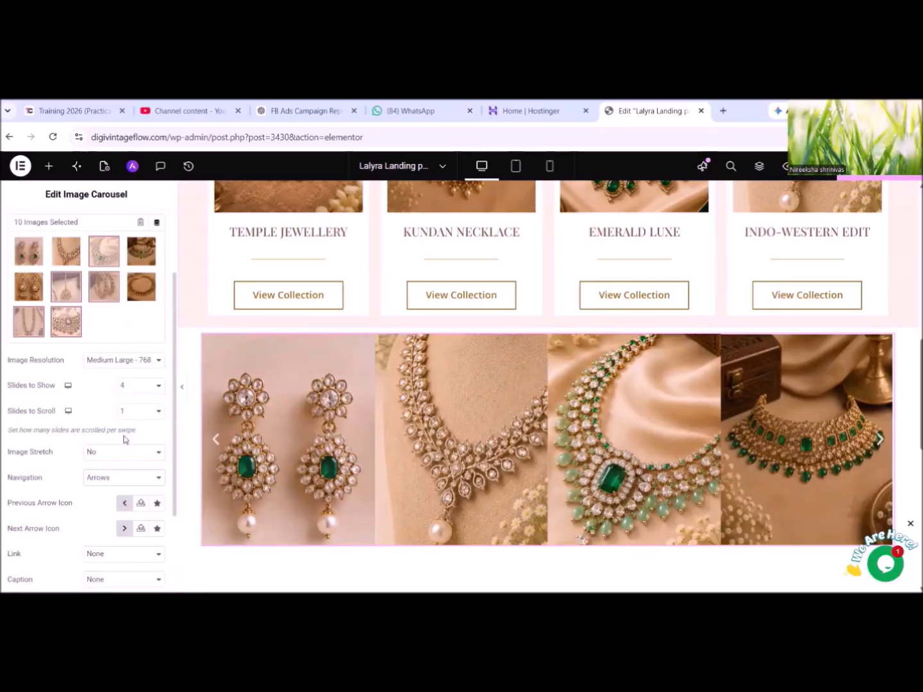
pyautogui.scroll(3, 121, 436)
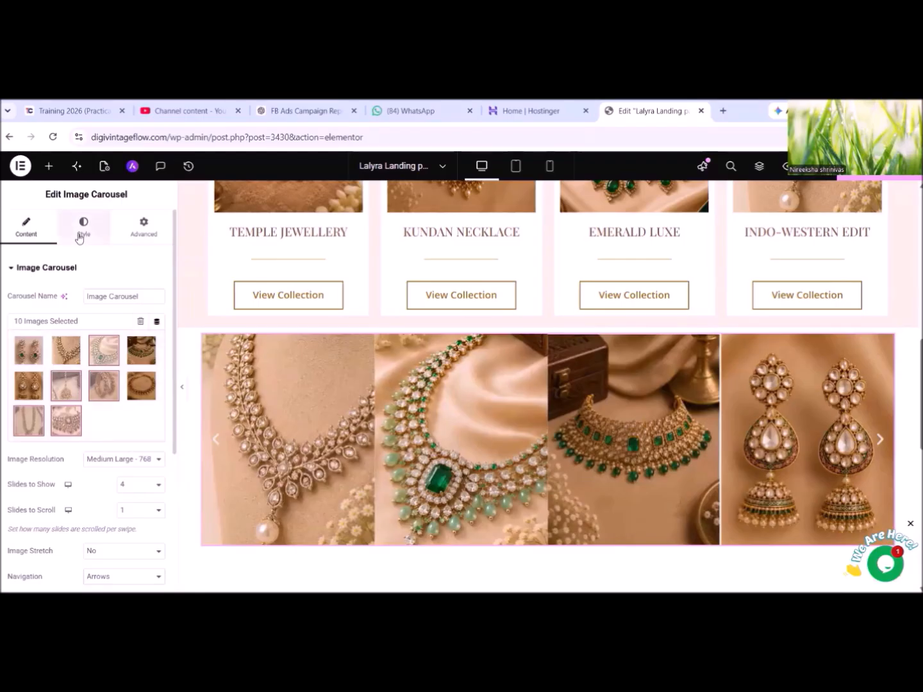
pyautogui.click(83, 231)
pyautogui.click(31, 439)
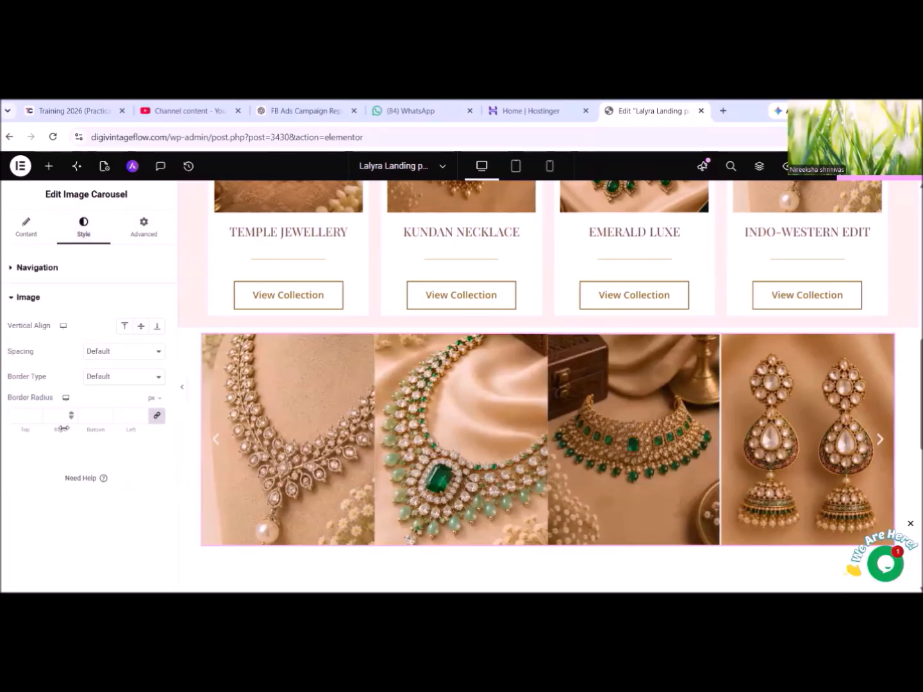
pyautogui.click(147, 351)
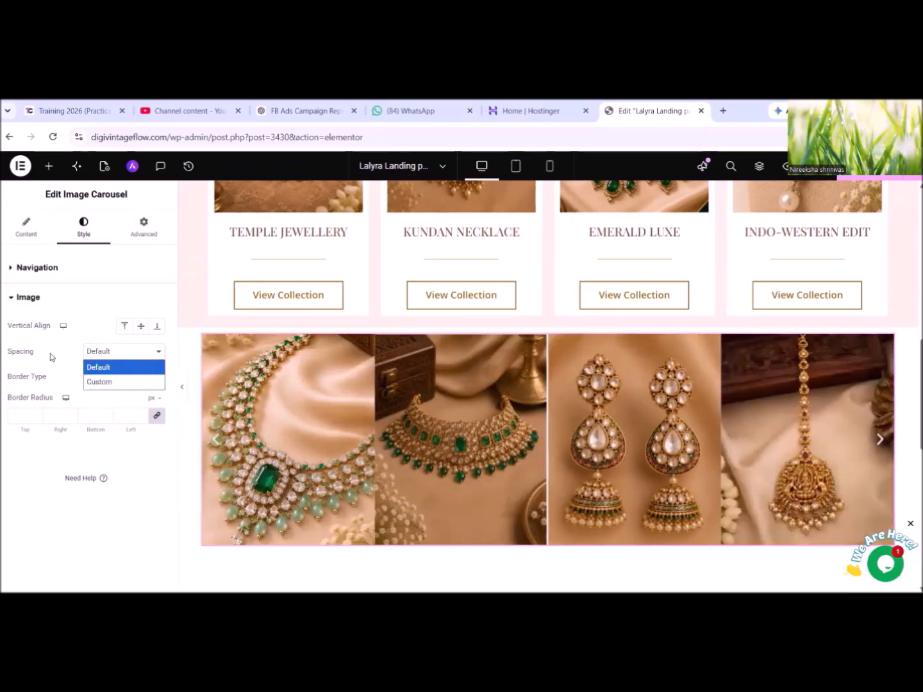
pyautogui.click(138, 352)
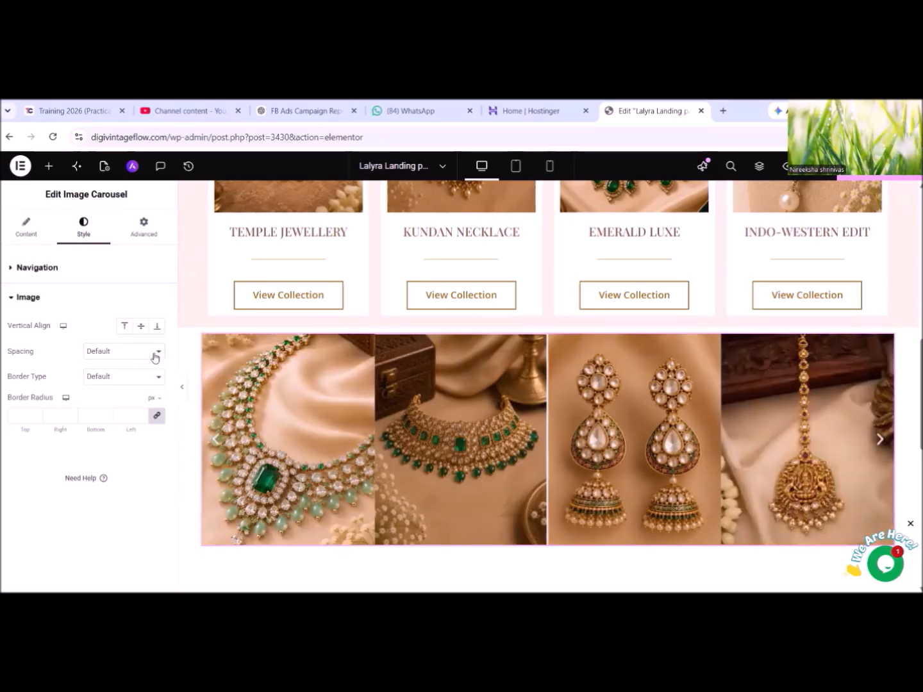
pyautogui.click(155, 354)
pyautogui.click(132, 381)
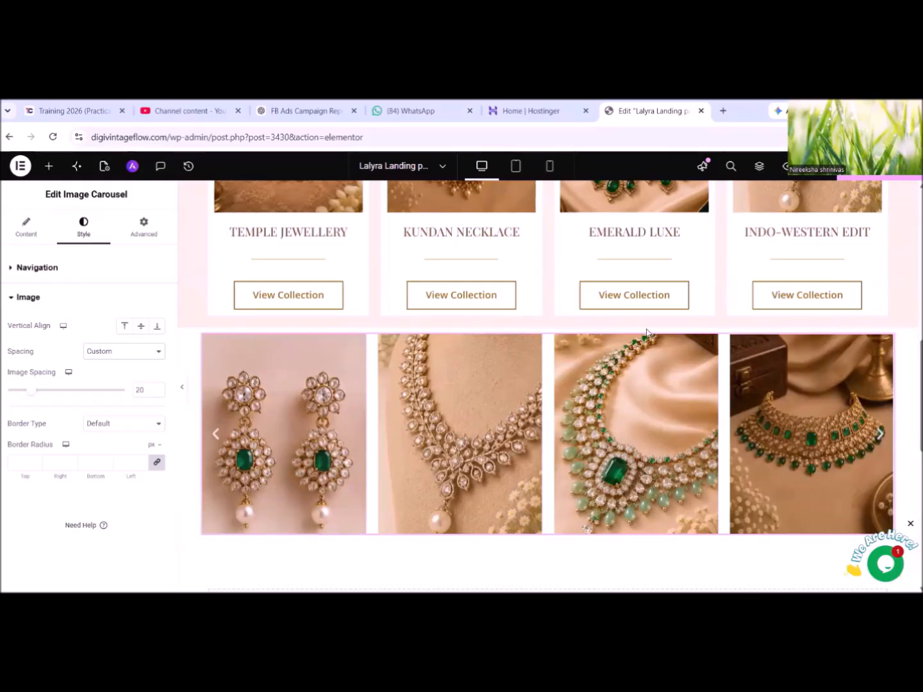
# Check the carousel's layout below the collection cards and advance its slides to examine more of the jewellery images.
pyautogui.scroll(-1, 872, 416)
pyautogui.scroll(-3, 872, 416)
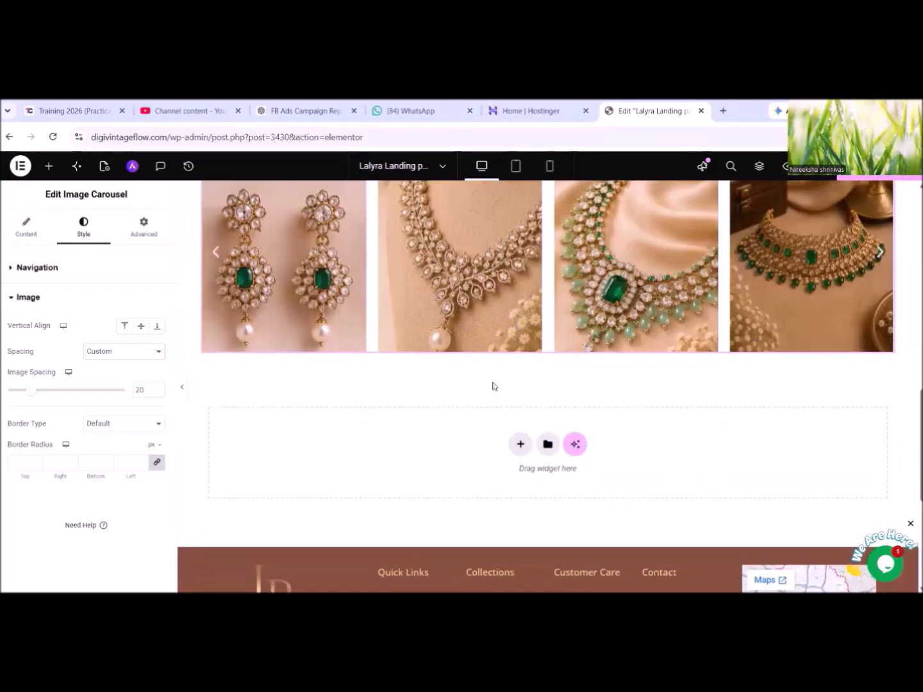
pyautogui.scroll(3, 492, 386)
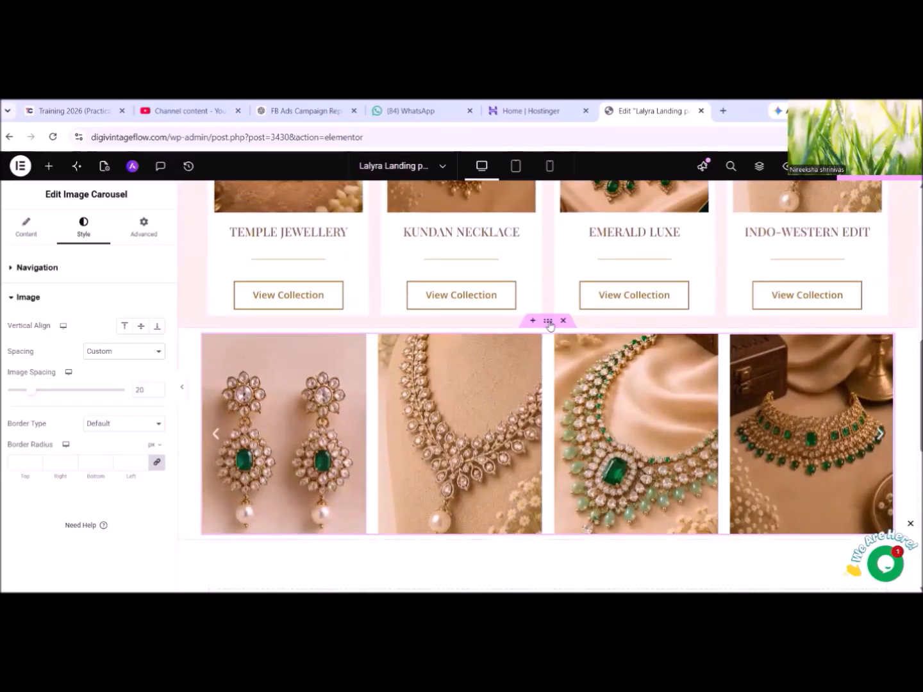
pyautogui.click(550, 322)
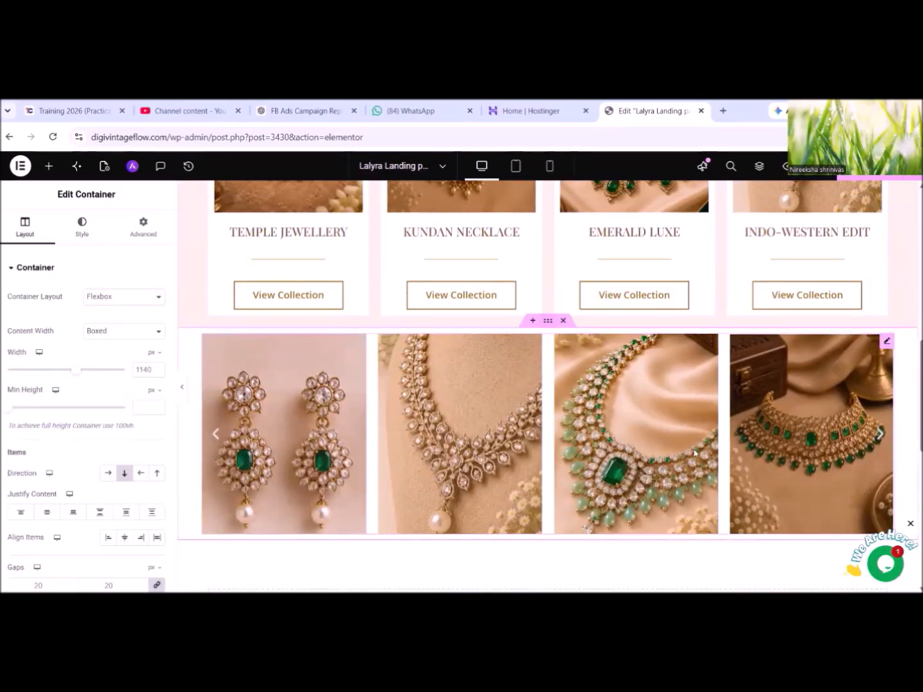
pyautogui.scroll(-2, 795, 398)
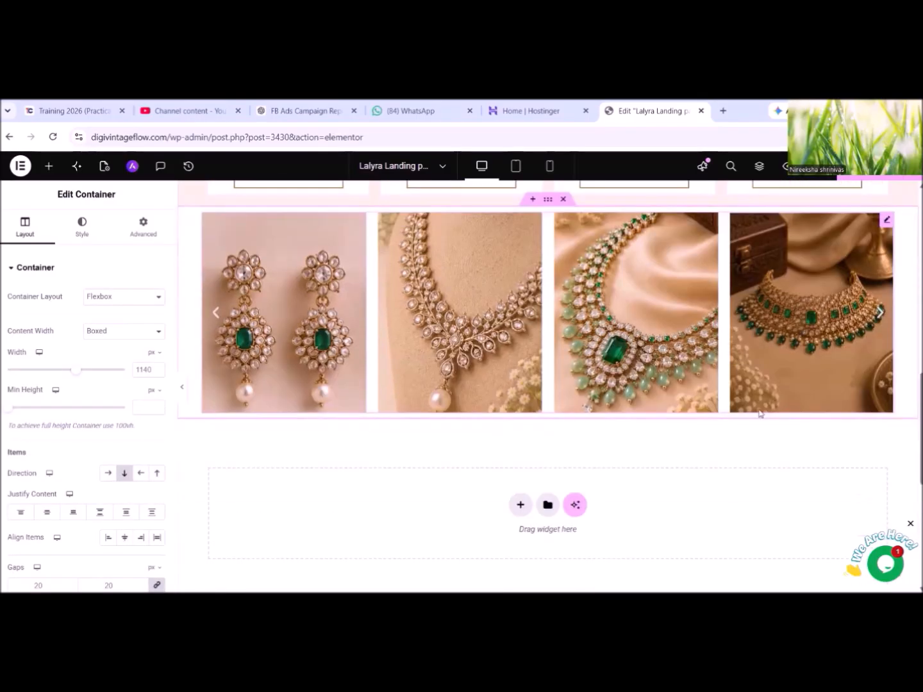
pyautogui.click(881, 321)
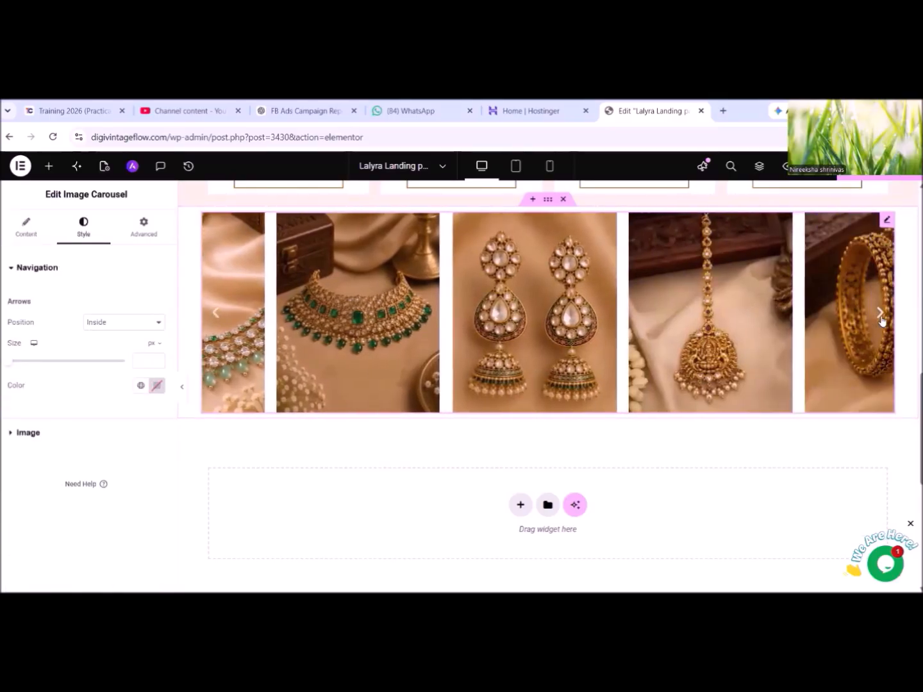
pyautogui.click(882, 320)
pyautogui.scroll(3, 840, 314)
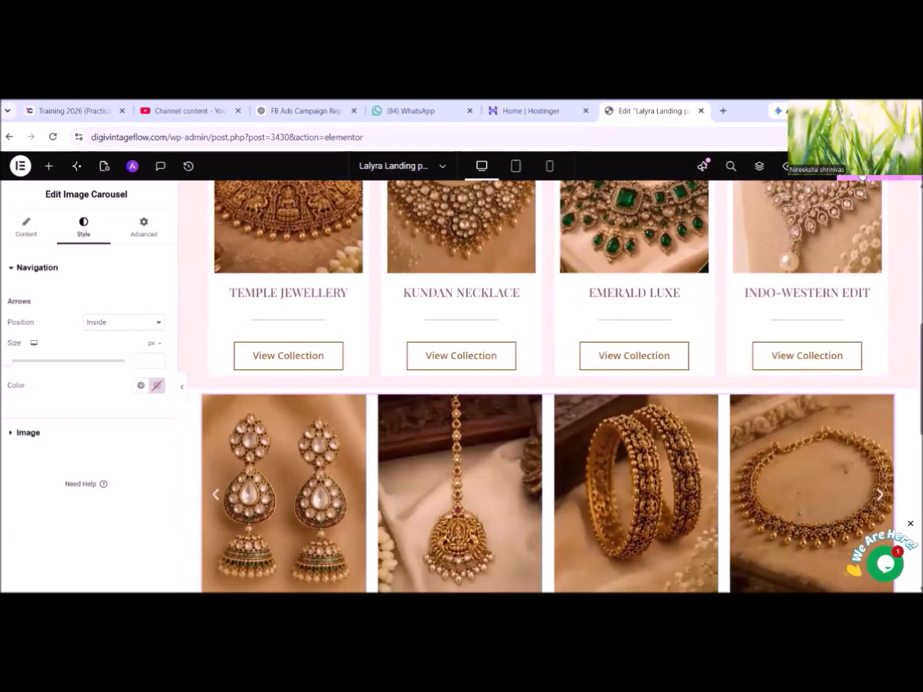
# Add a flexbox container with two equal columns below the image carousel.
pyautogui.scroll(-4, 455, 480)
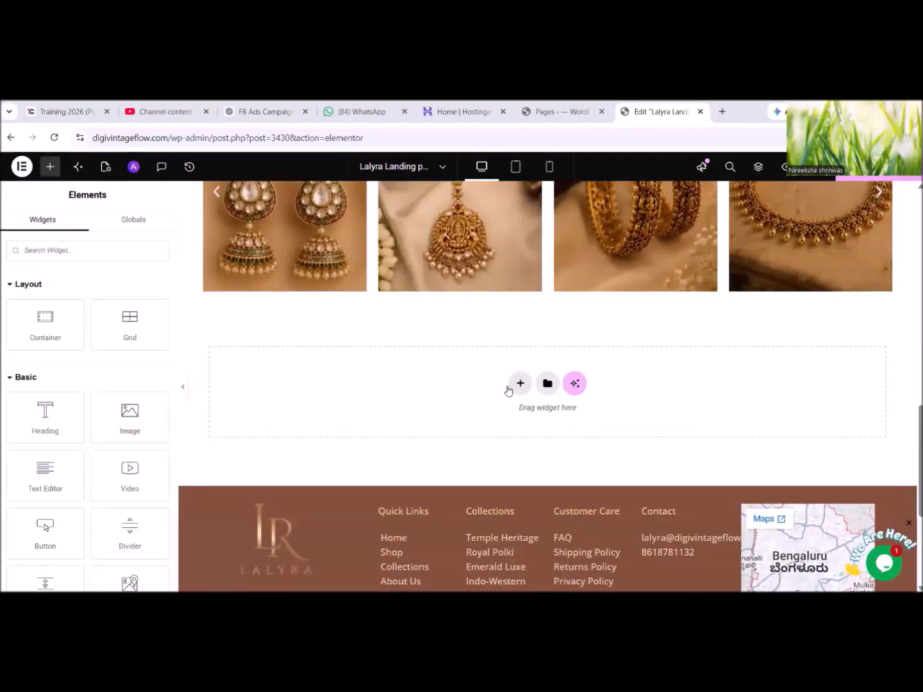
pyautogui.click(518, 386)
pyautogui.click(520, 420)
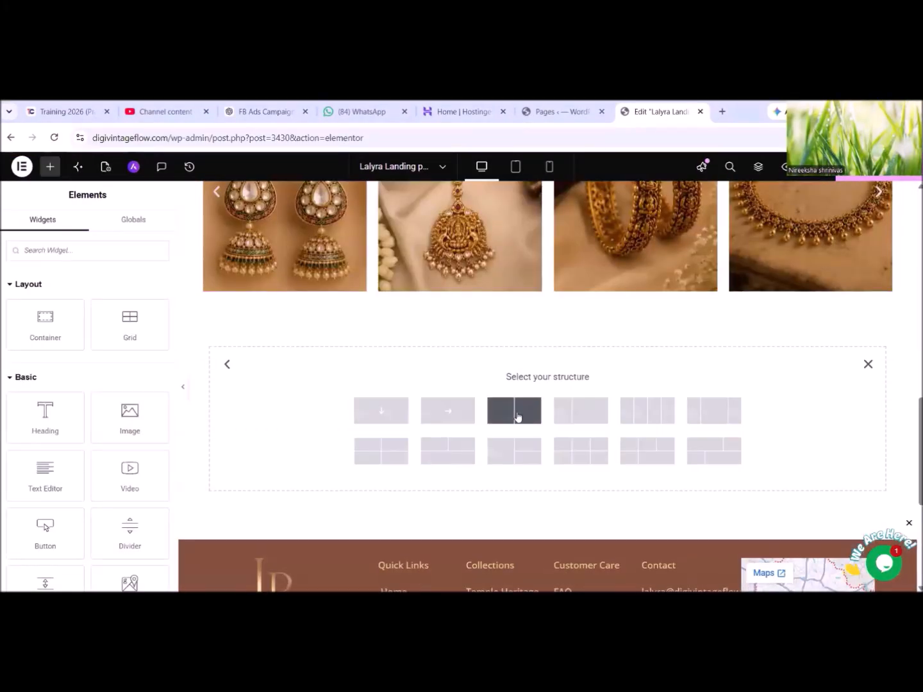
pyautogui.click(516, 416)
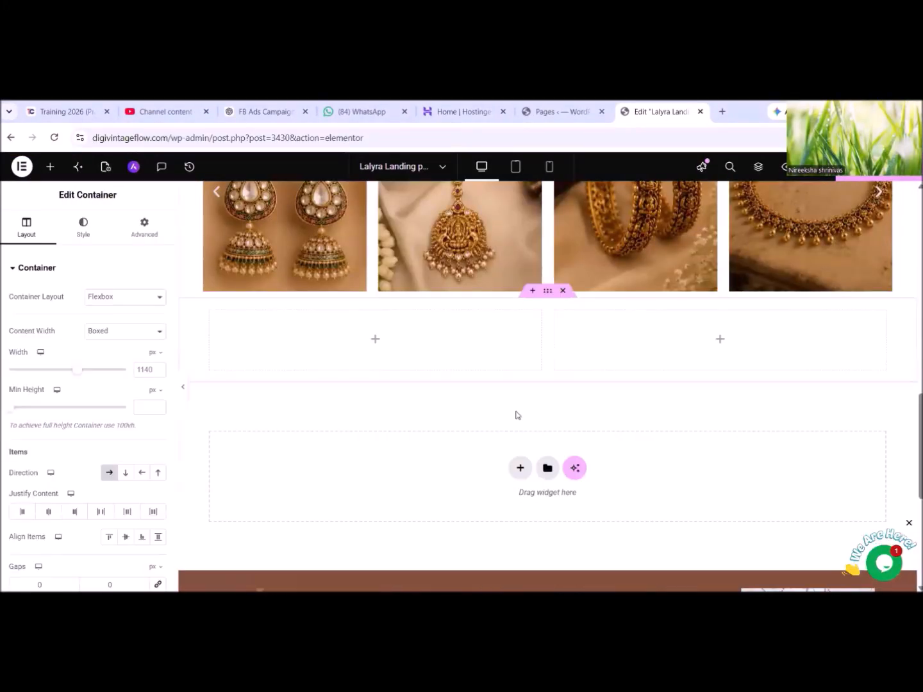
# Place an Image widget in the left column of the new container and open its style settings.
pyautogui.click(50, 170)
pyautogui.scroll(-1, 83, 430)
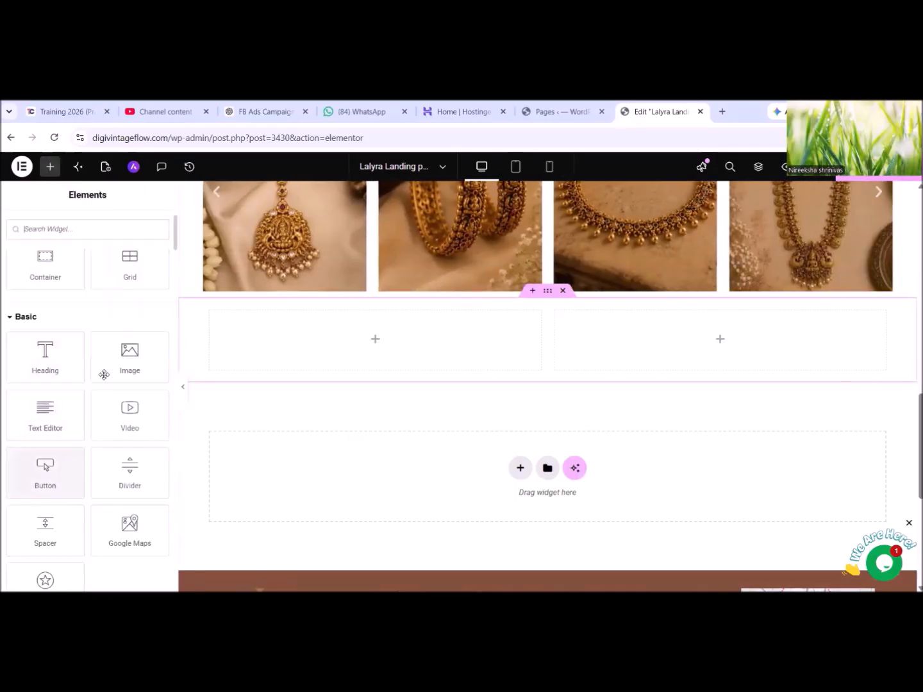
pyautogui.moveTo(116, 350); pyautogui.dragTo(330, 326)
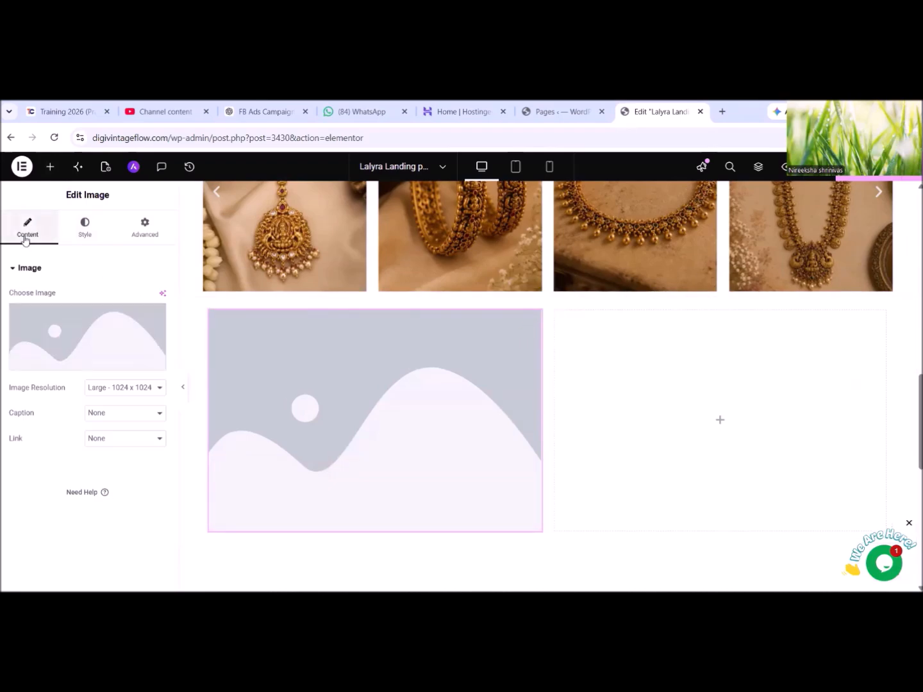
pyautogui.click(85, 231)
# Nest two containers, one above the other, in the right column beside the image placeholder.
pyautogui.click(554, 312)
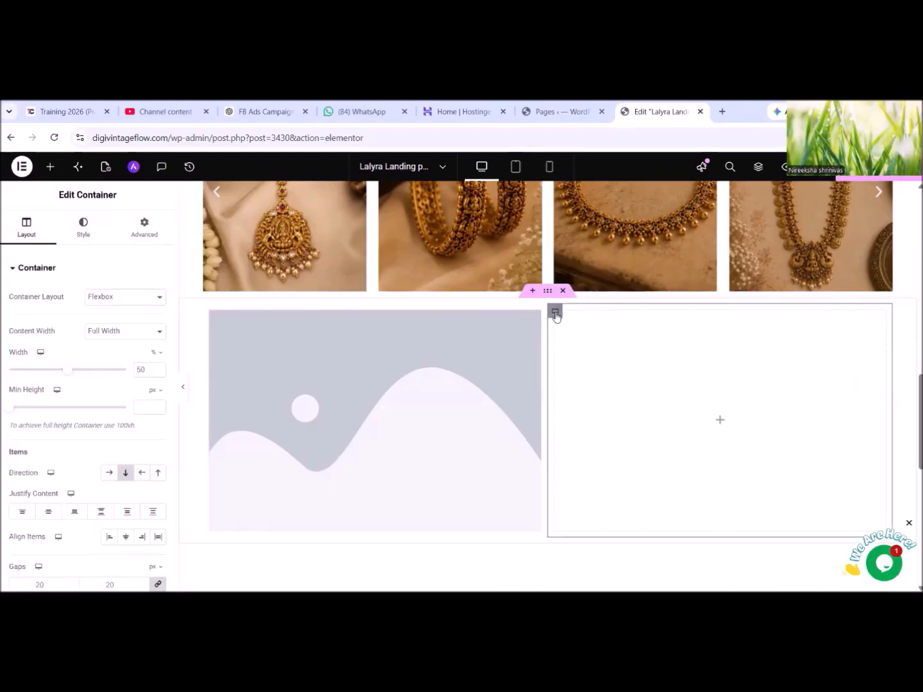
pyautogui.scroll(-2, 113, 429)
pyautogui.scroll(2, 115, 333)
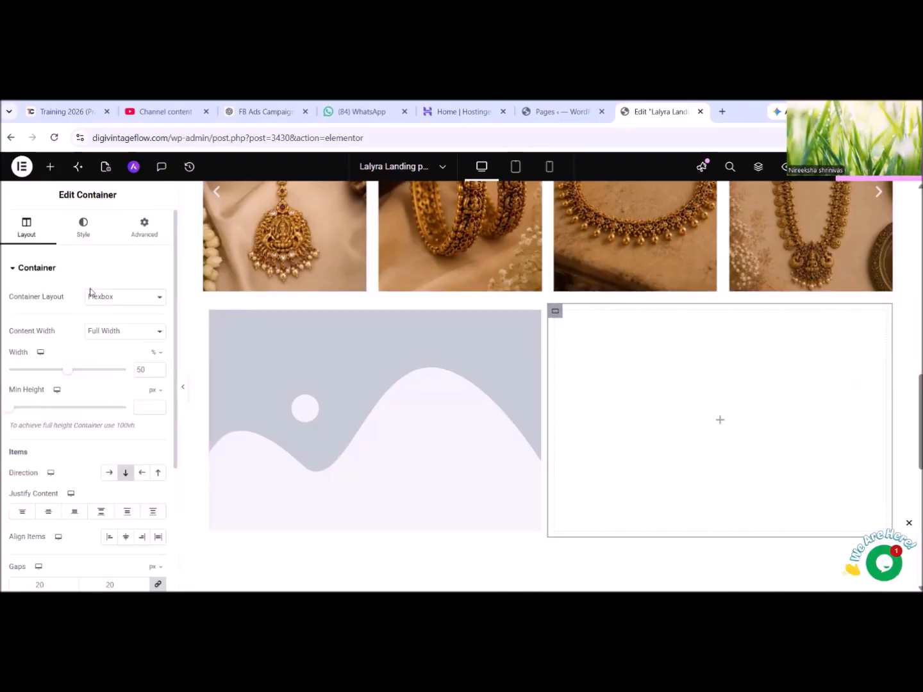
pyautogui.click(50, 166)
pyautogui.moveTo(46, 325); pyautogui.dragTo(630, 372)
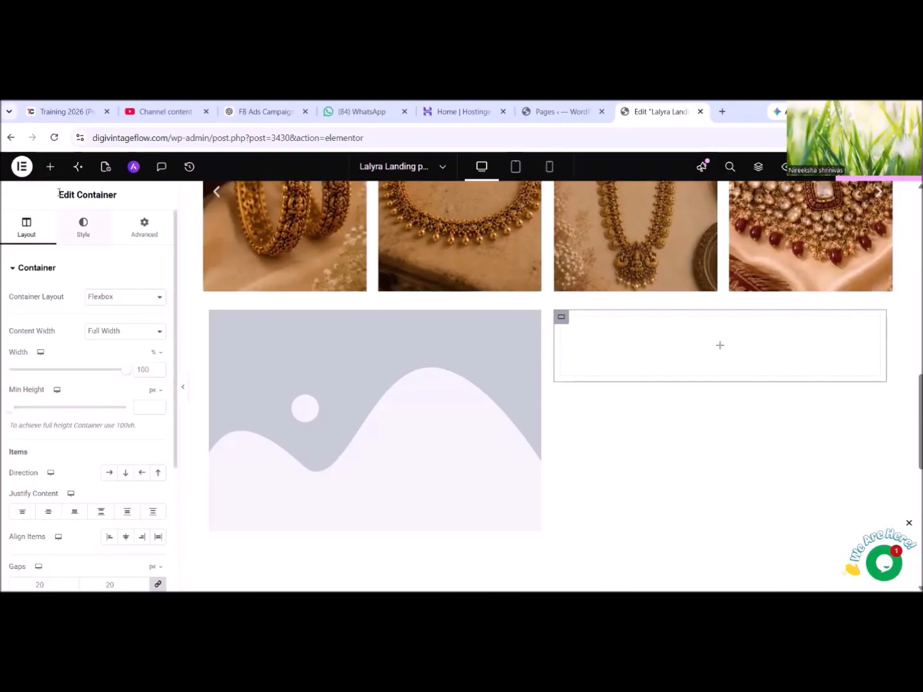
pyautogui.click(38, 172)
pyautogui.moveTo(41, 330); pyautogui.dragTo(717, 389)
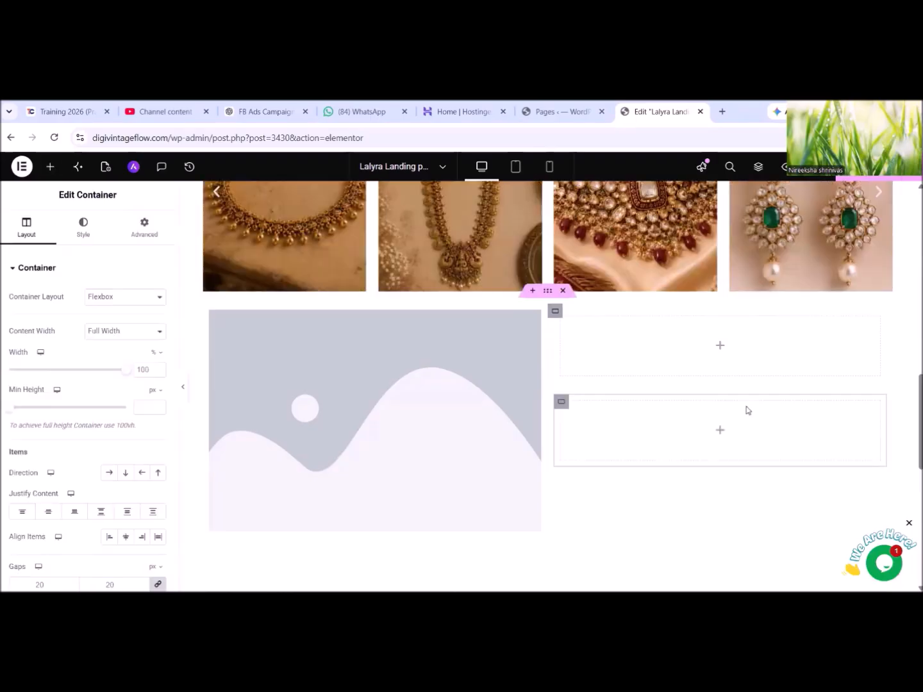
# Place a Heading widget in the upper nested container of the right column.
pyautogui.click(51, 167)
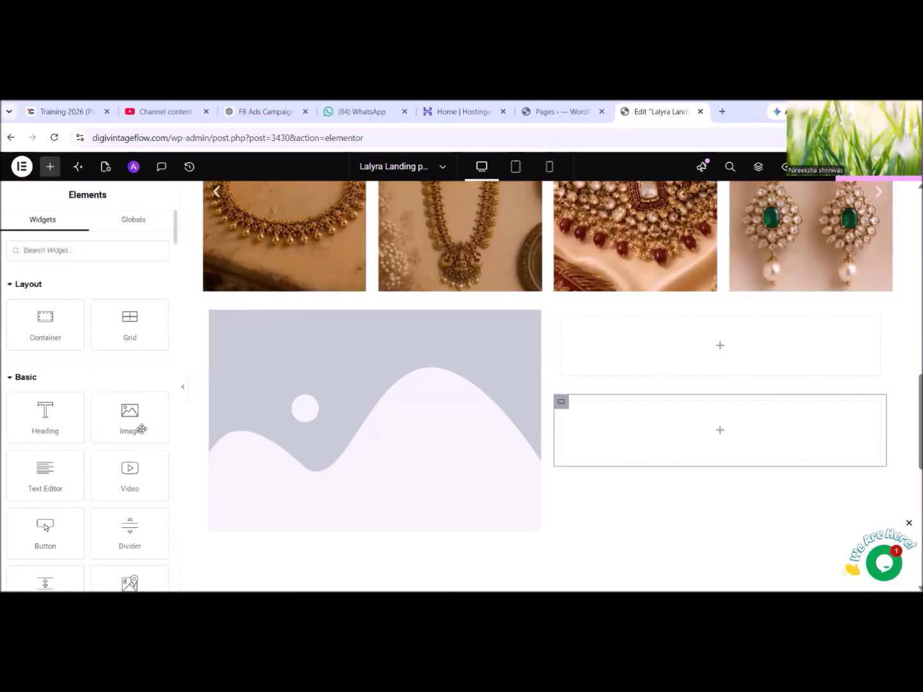
pyautogui.moveTo(50, 356); pyautogui.dragTo(662, 373)
pyautogui.click(56, 170)
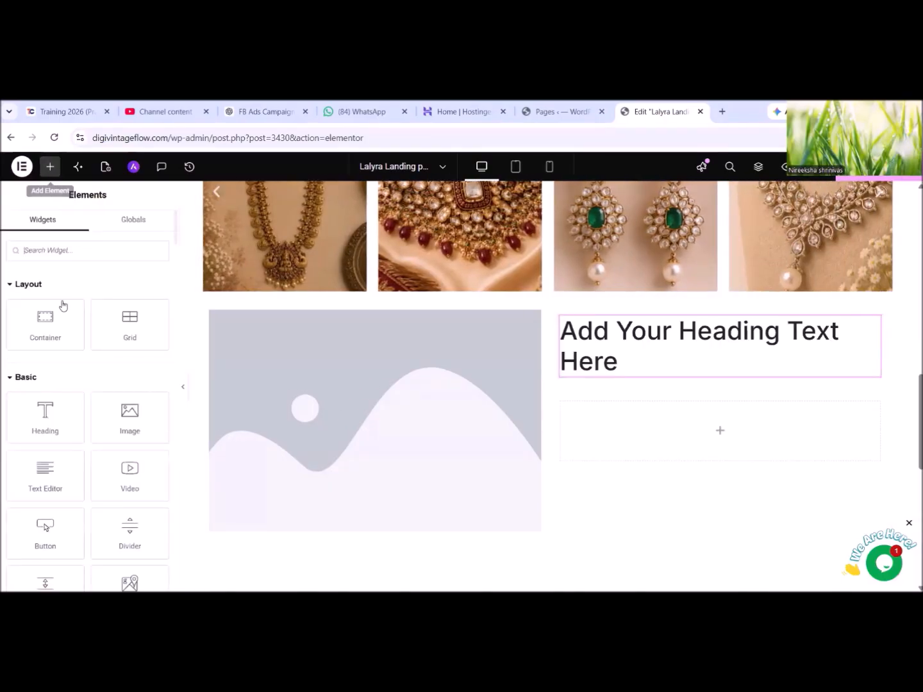
# Set the lower nested container's direction to a horizontal row and place a Button widget inside it.
pyautogui.click(562, 404)
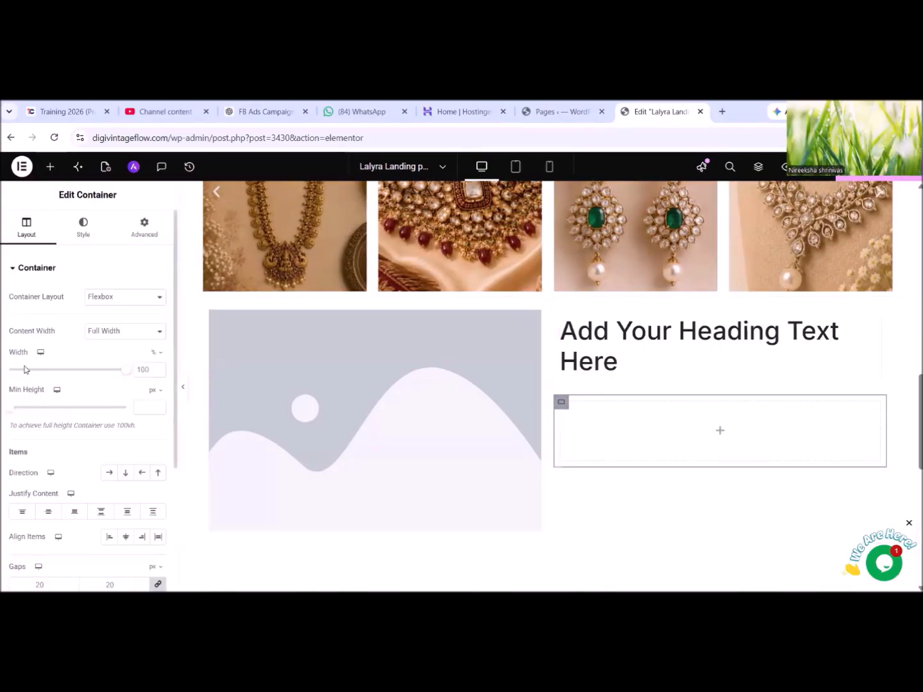
pyautogui.click(109, 473)
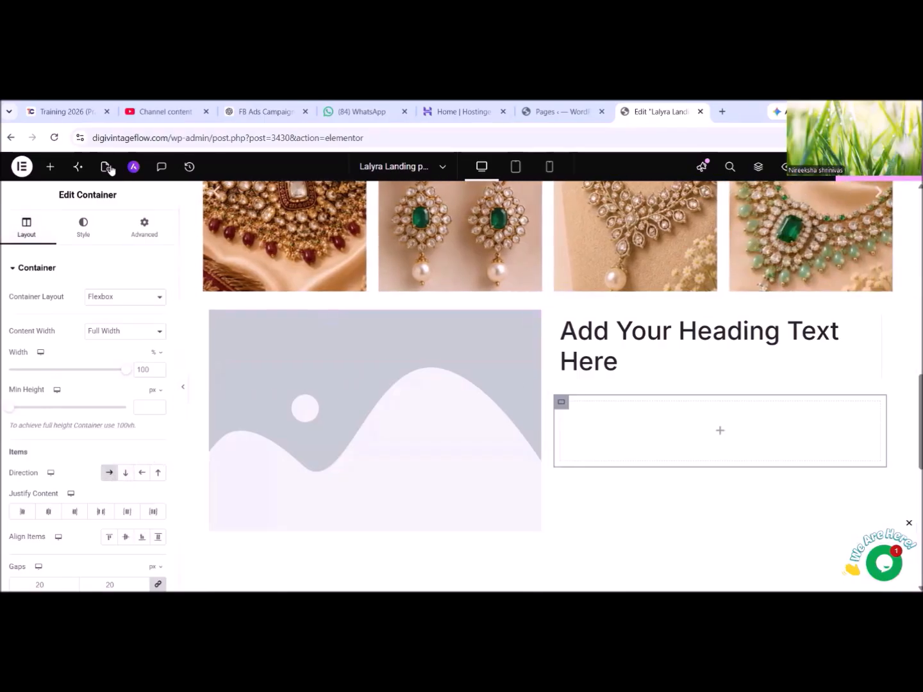
pyautogui.click(50, 166)
pyautogui.moveTo(44, 411); pyautogui.dragTo(665, 426)
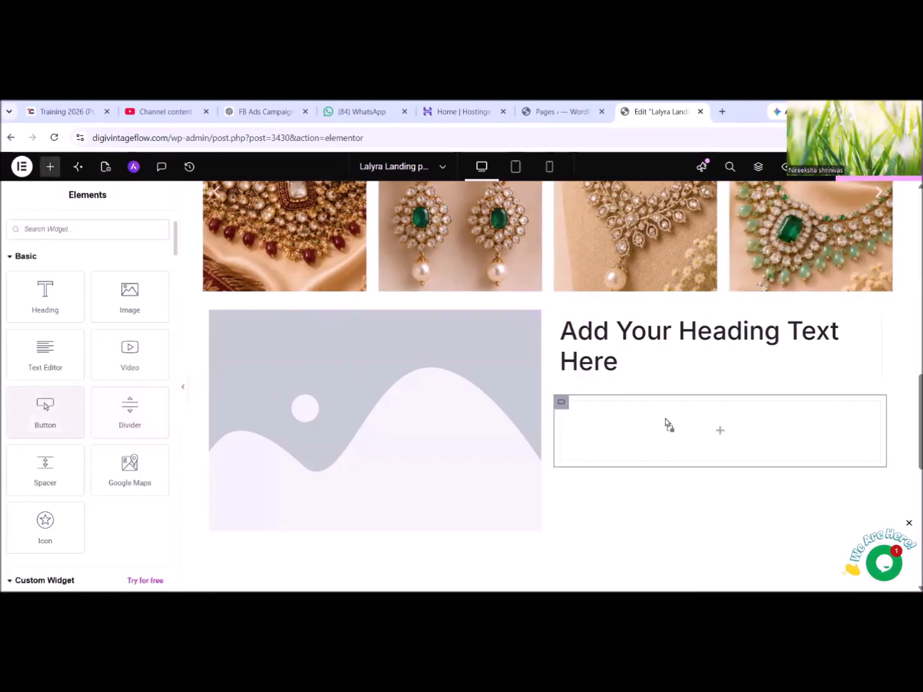
# Place an Icon widget beside the button in the lower nested container.
pyautogui.click(50, 166)
pyautogui.scroll(-2, 96, 385)
pyautogui.moveTo(45, 524); pyautogui.dragTo(648, 423)
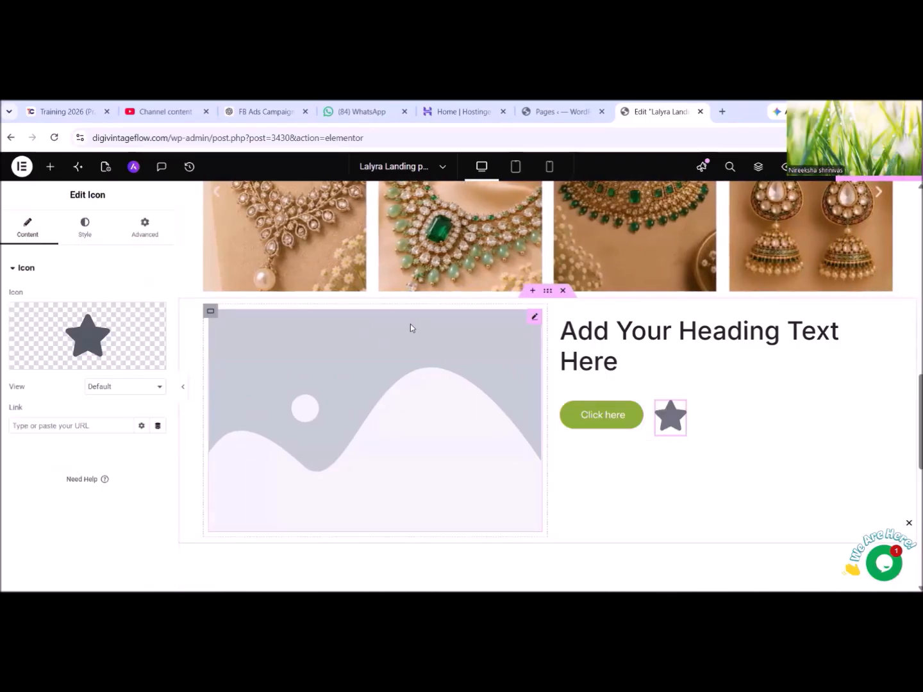
# Replace the image placeholder beside the heading with Blog-page-CTA-section-image-1-1.png from the media library.
pyautogui.scroll(-2, 315, 324)
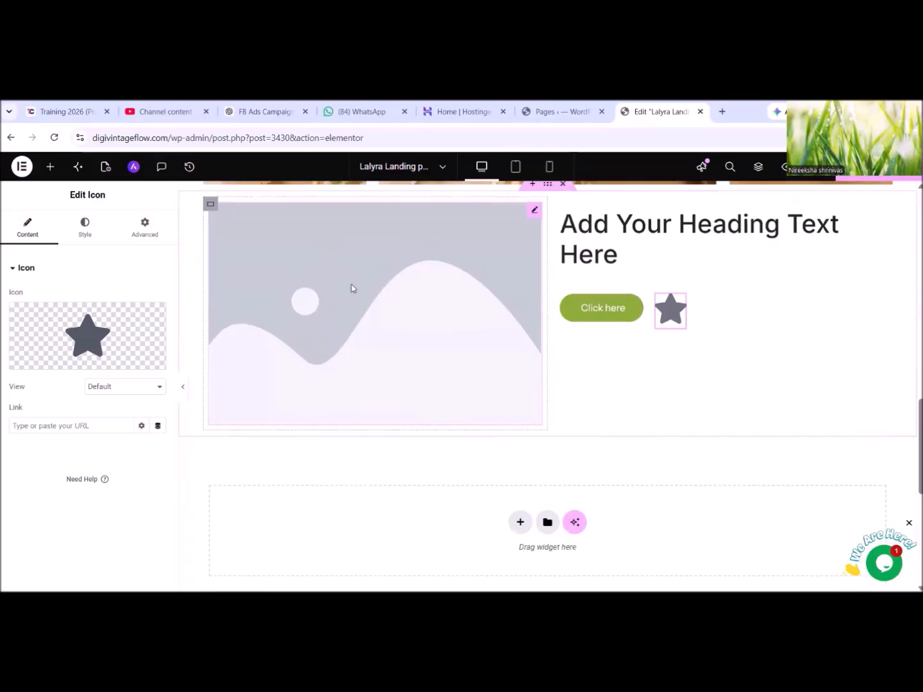
pyautogui.scroll(1, 351, 289)
pyautogui.click(536, 258)
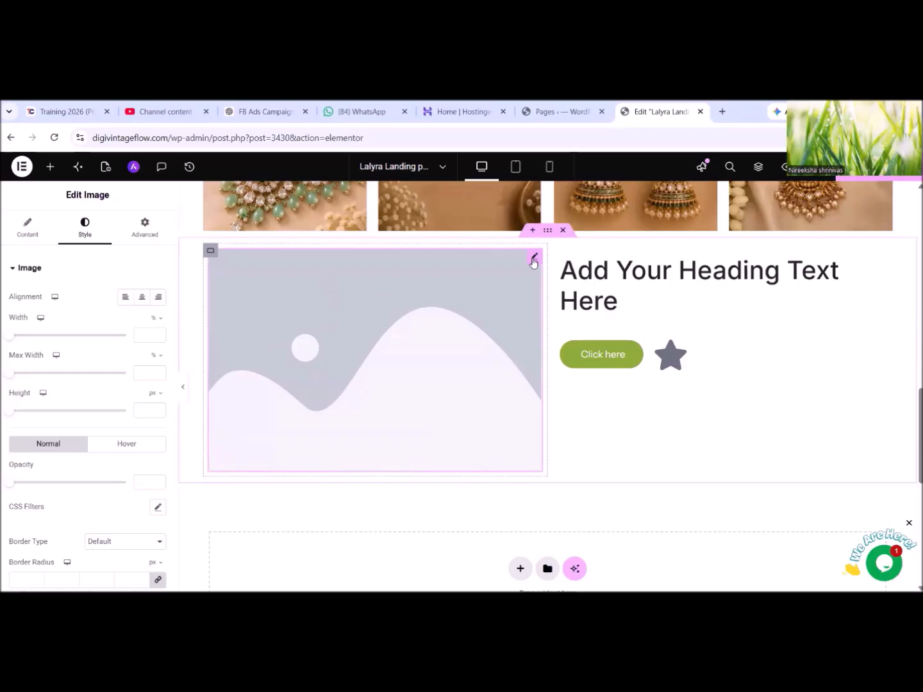
pyautogui.click(22, 230)
pyautogui.moveTo(120, 362)
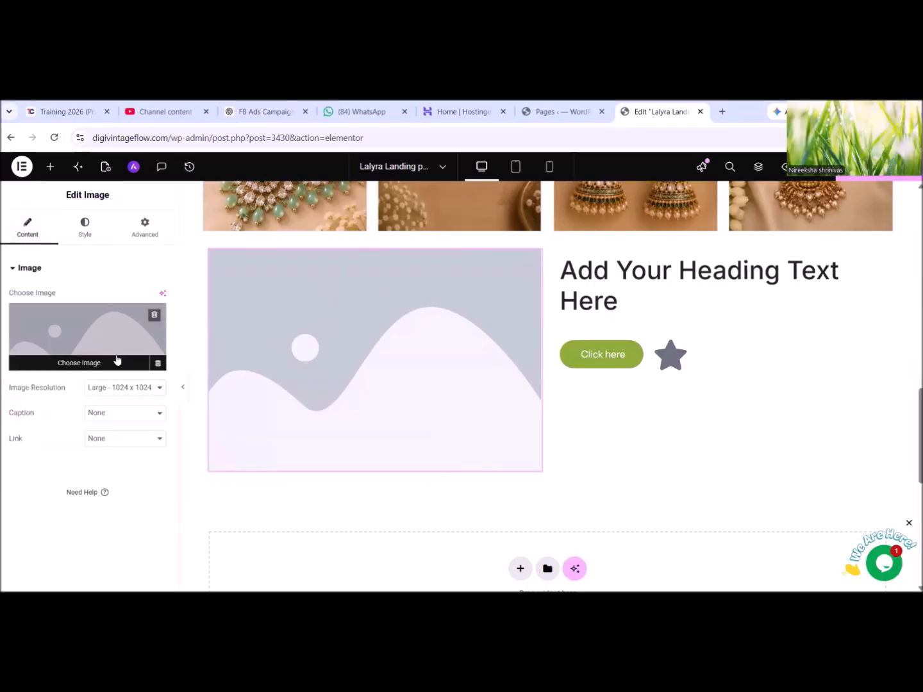
pyautogui.click(79, 363)
pyautogui.click(182, 328)
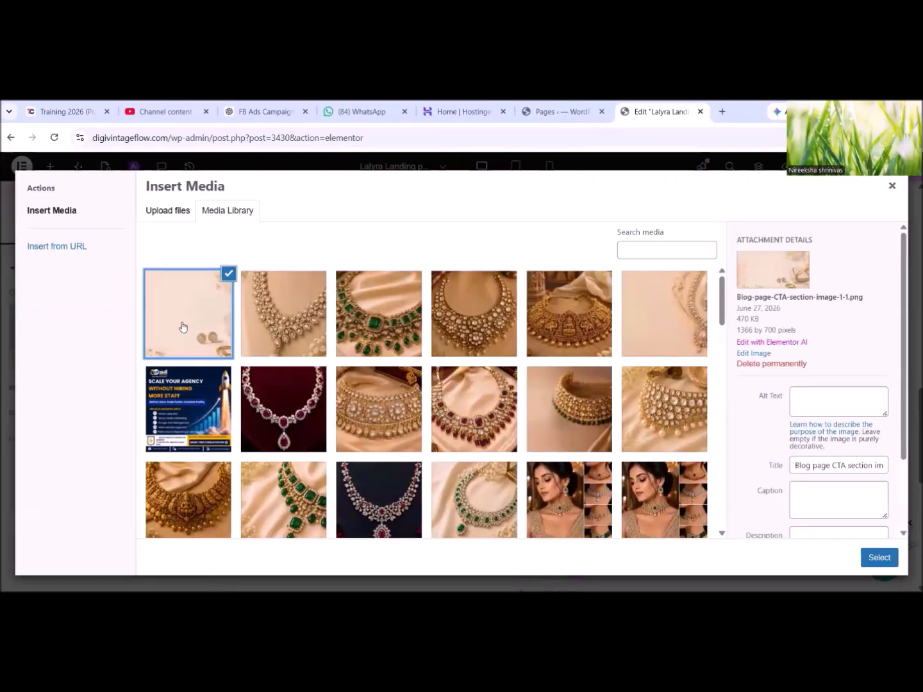
pyautogui.click(880, 557)
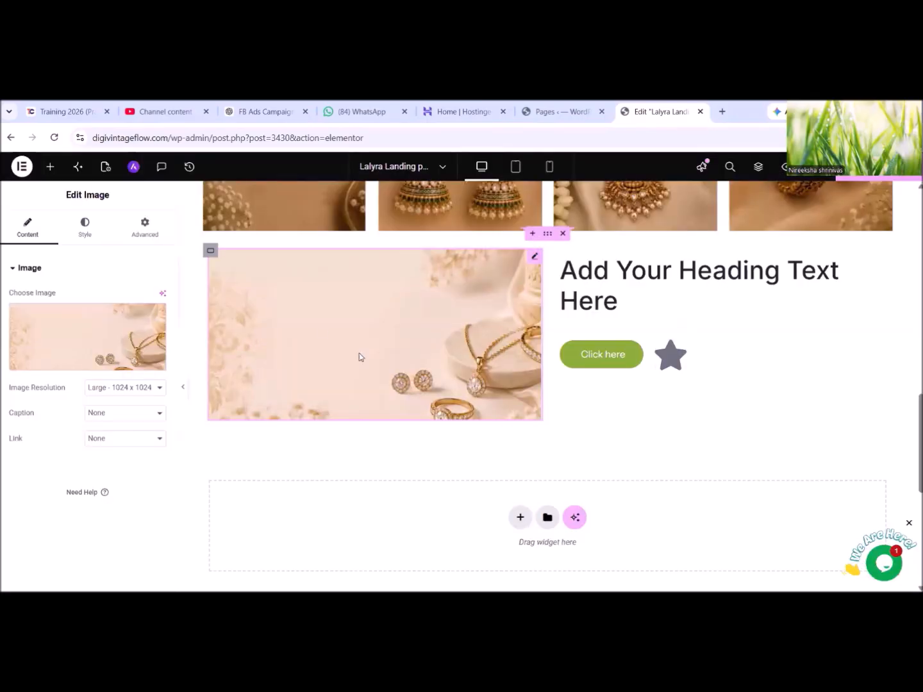
# Replace the placeholder heading text with "Find the perfect piece to complete your look.".
pyautogui.click(577, 275)
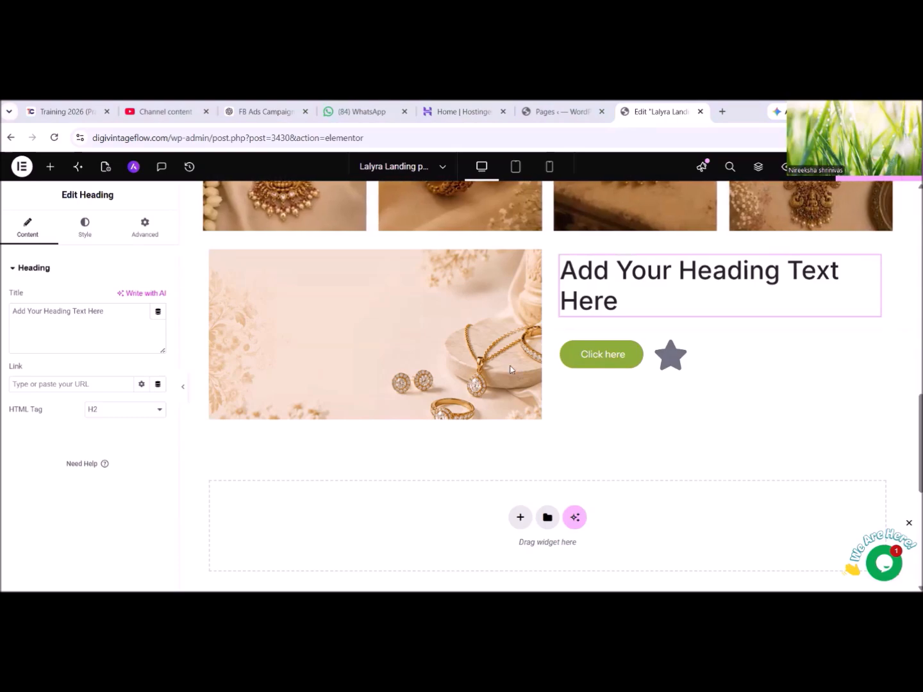
pyautogui.tripleClick(115, 311)
pyautogui.rightClick(89, 312)
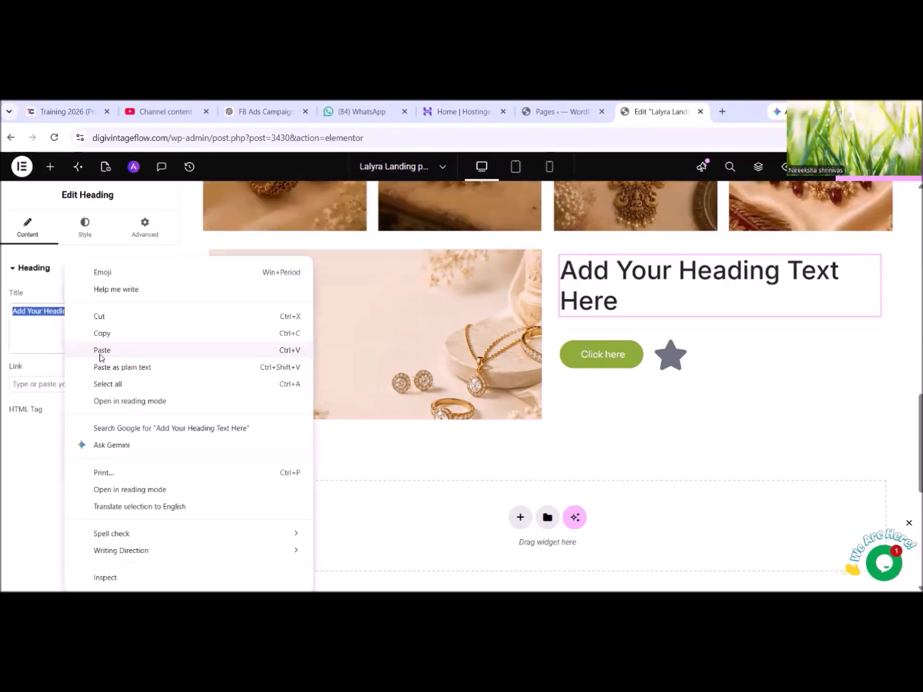
pyautogui.click(99, 352)
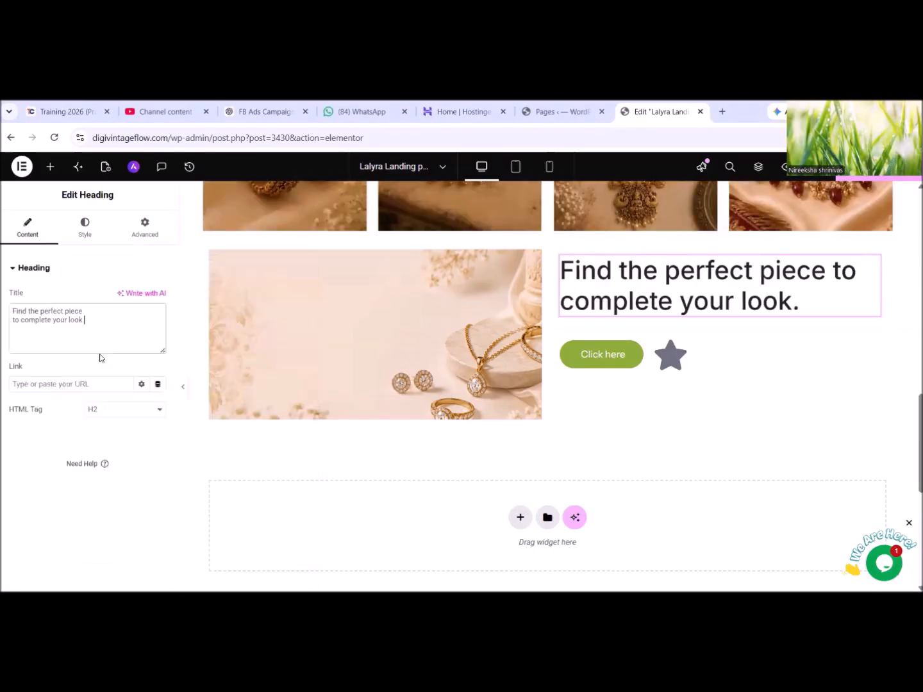
# Set the heading's font family to Playfair Display and its size to 58 px.
pyautogui.click(85, 227)
pyautogui.click(158, 332)
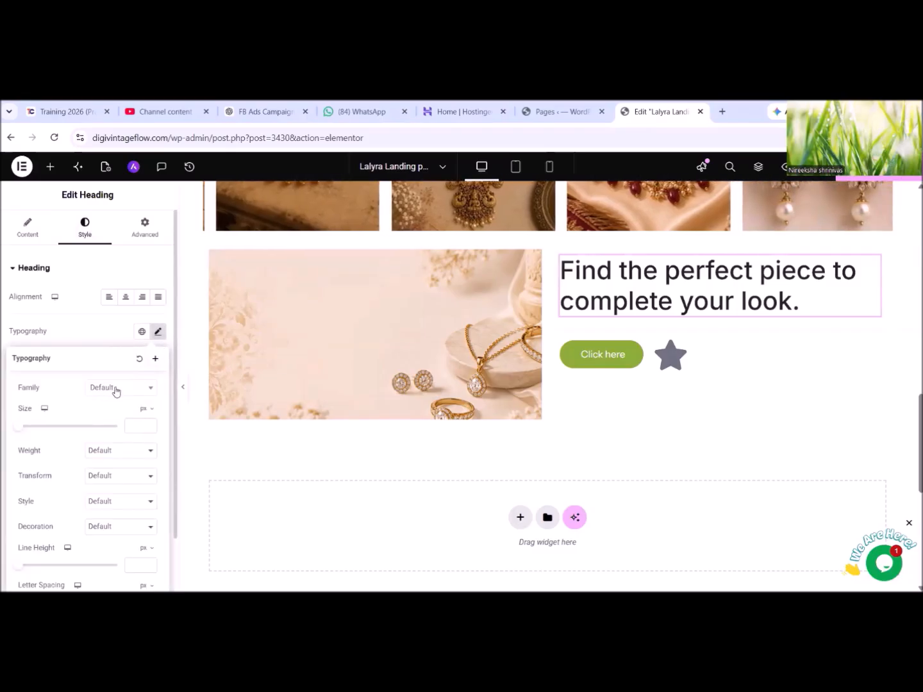
pyautogui.click(115, 388)
pyautogui.write('playf')
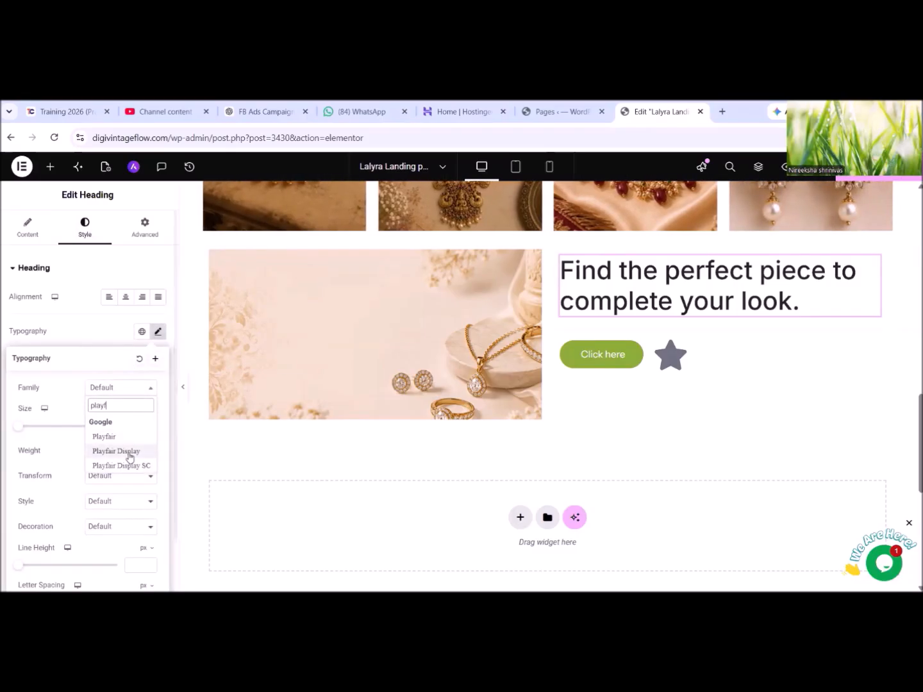
pyautogui.click(130, 451)
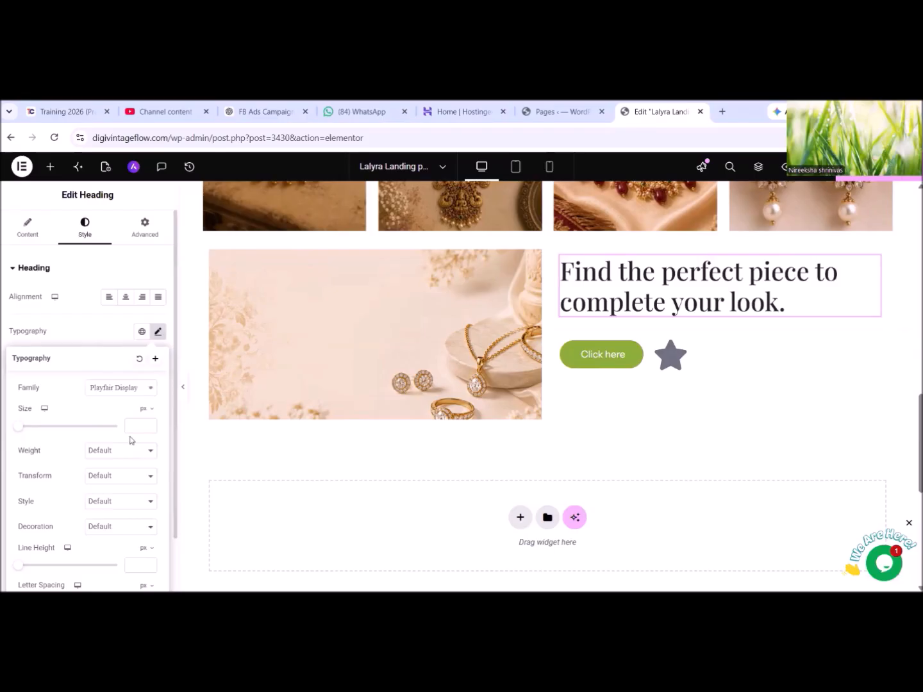
pyautogui.click(135, 431)
pyautogui.write('58')
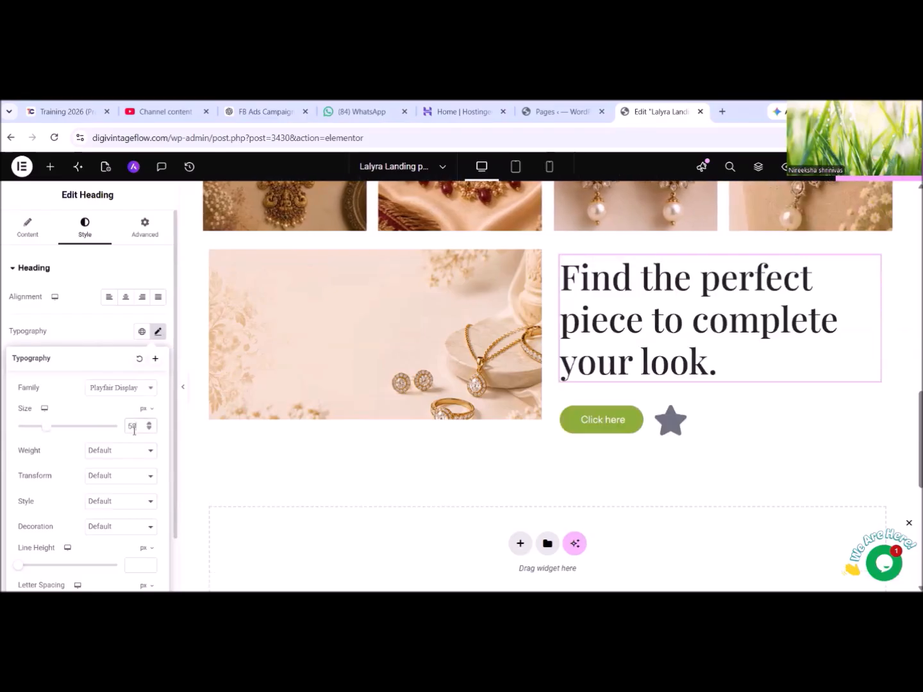
# Set the heading's weight to 500 (Medium) and its line height to 65 px.
pyautogui.click(117, 458)
pyautogui.click(110, 331)
pyautogui.scroll(-1, 106, 501)
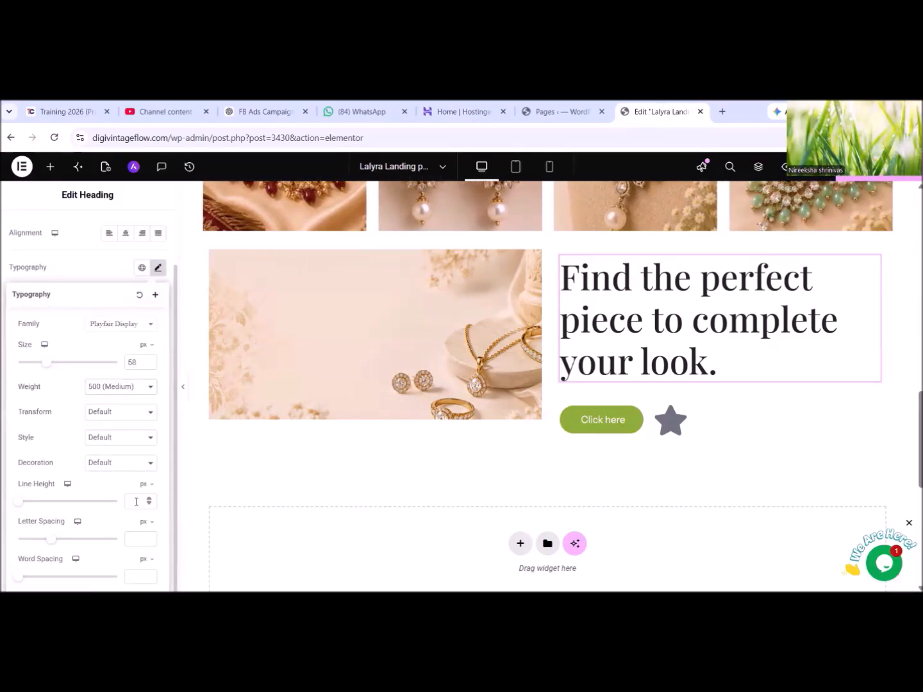
pyautogui.write('65')
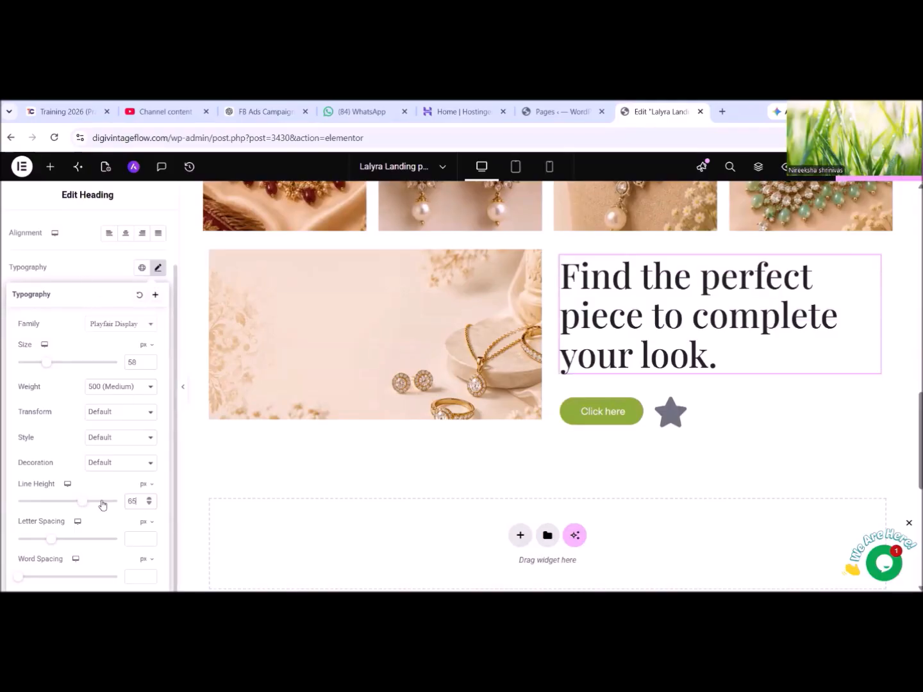
pyautogui.click(64, 261)
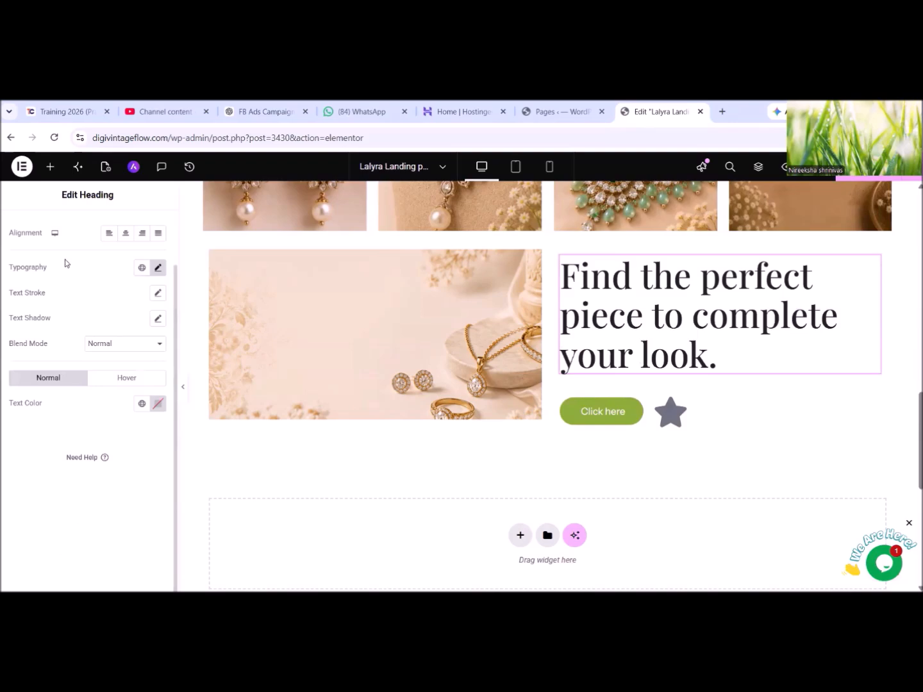
# Change the heading's text color to the brown #8B5840.
pyautogui.click(158, 403)
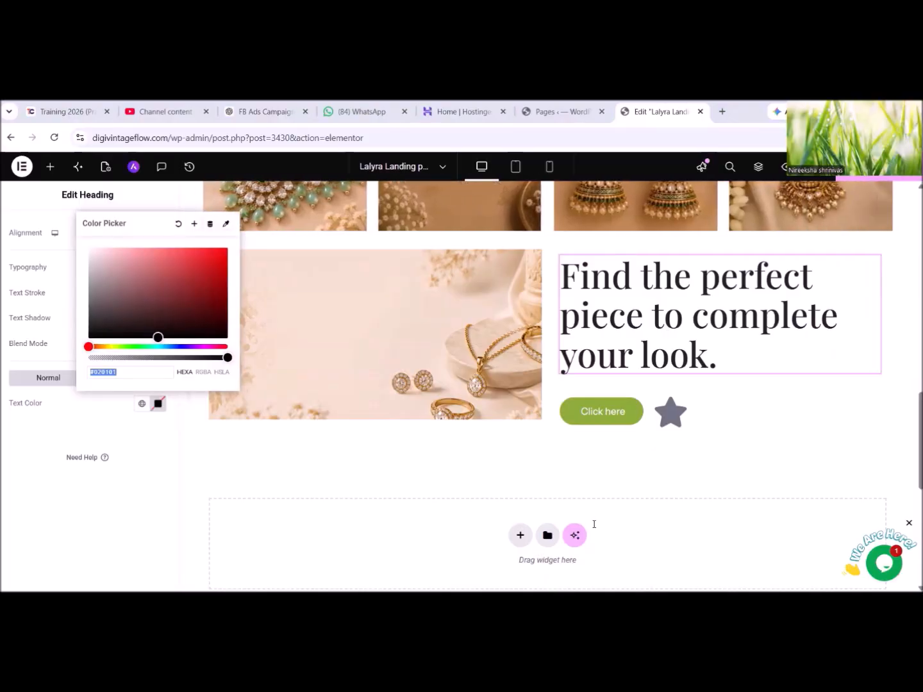
pyautogui.rightClick(115, 372)
pyautogui.click(149, 351)
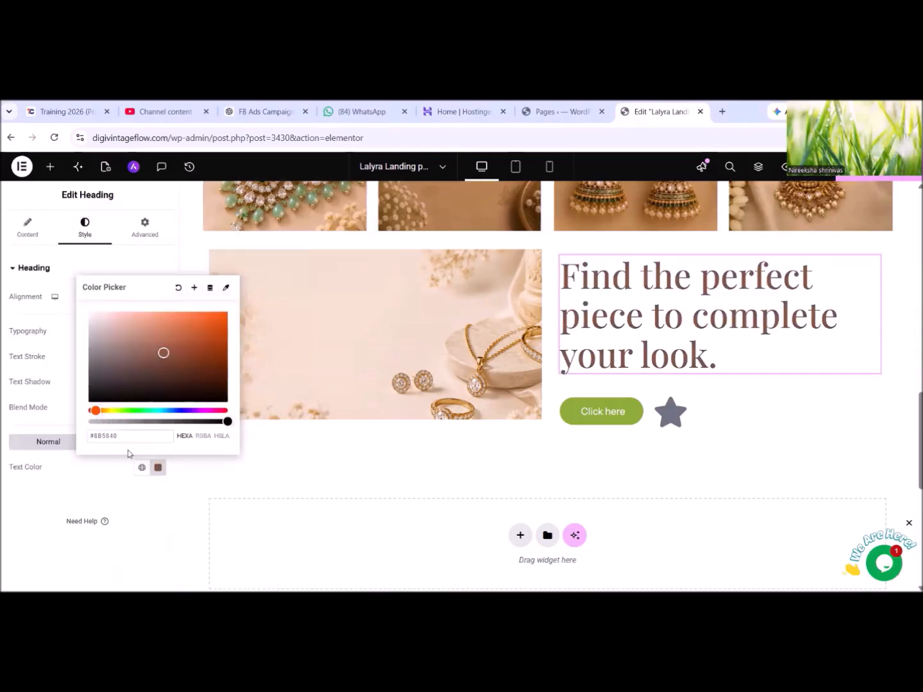
pyautogui.click(154, 535)
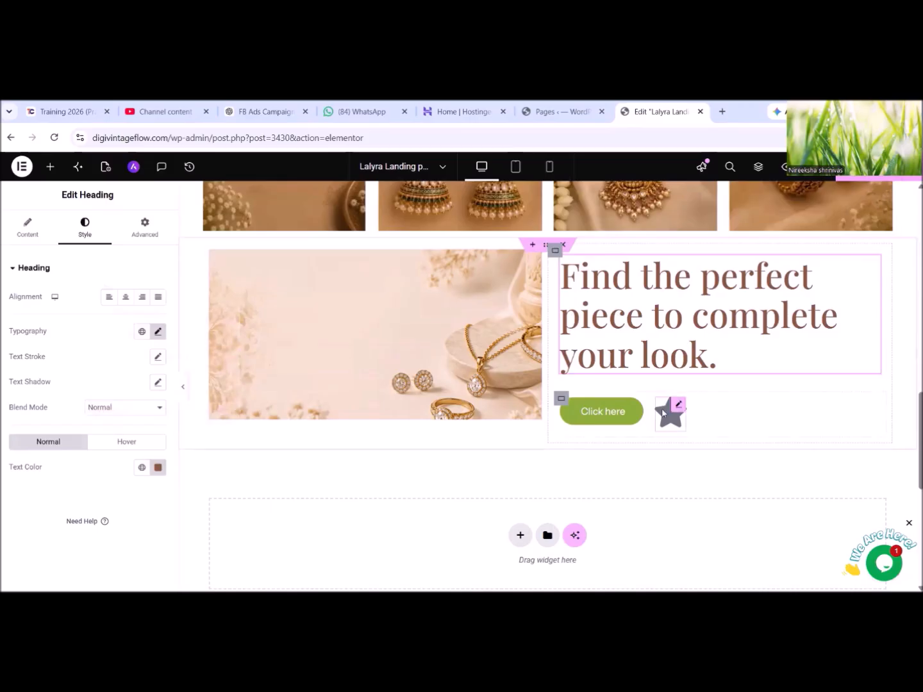
# Change the text of the green button below the heading to EXPLORE NOW.
pyautogui.click(635, 423)
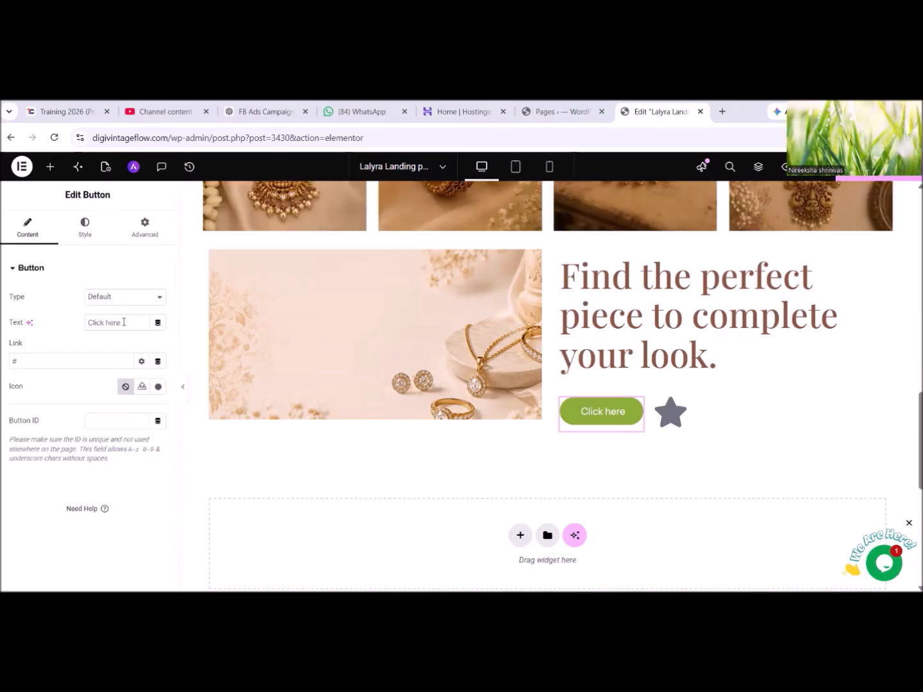
pyautogui.moveTo(124, 322); pyautogui.dragTo(47, 326)
pyautogui.rightClick(95, 323)
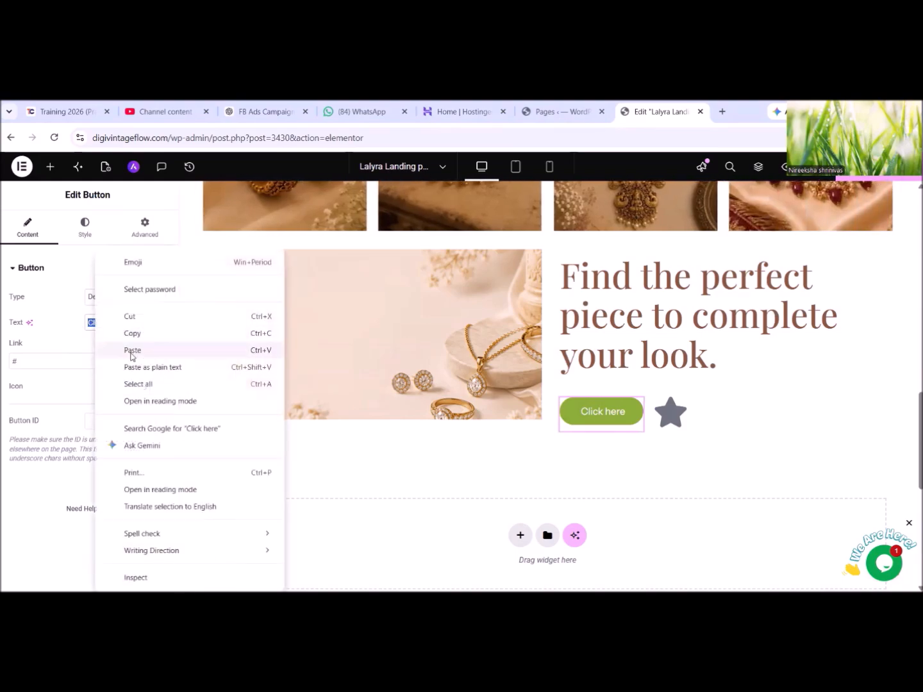
pyautogui.click(132, 352)
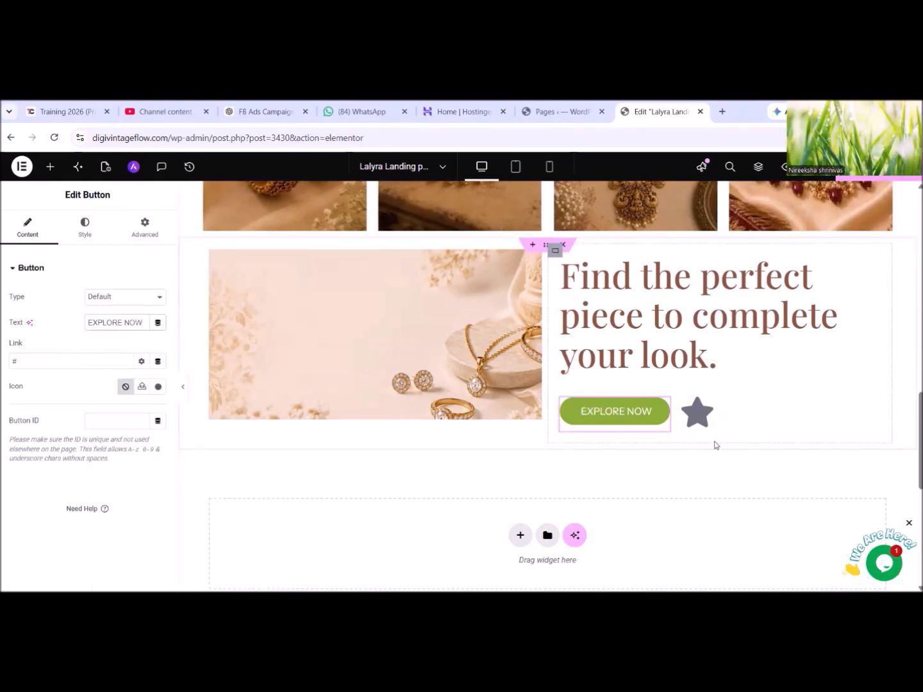
# Square off the EXPLORE NOW button by unlinking its border radius values and setting all four corners to 0.
pyautogui.click(699, 423)
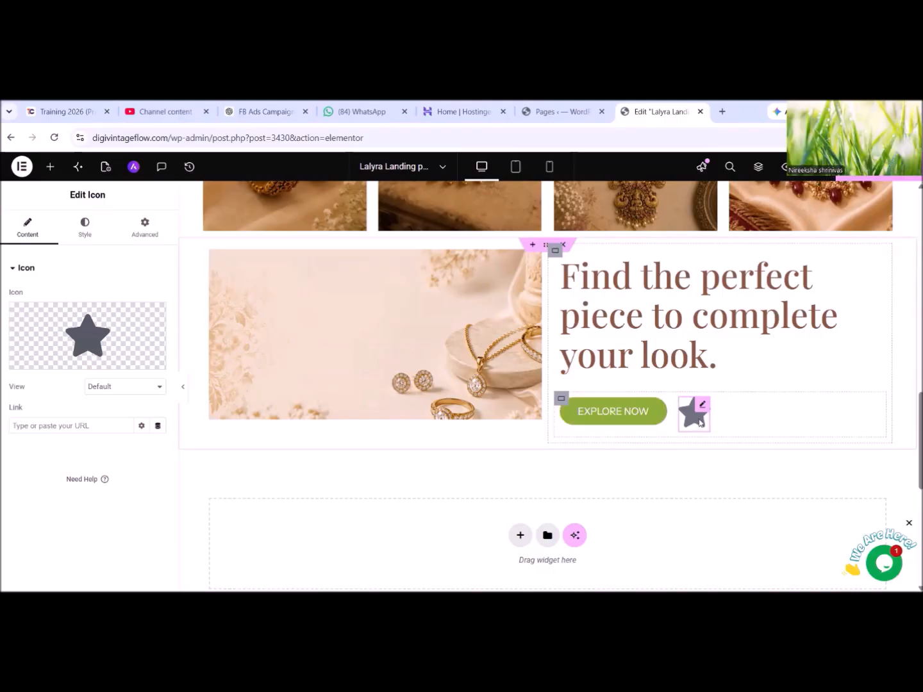
pyautogui.click(562, 400)
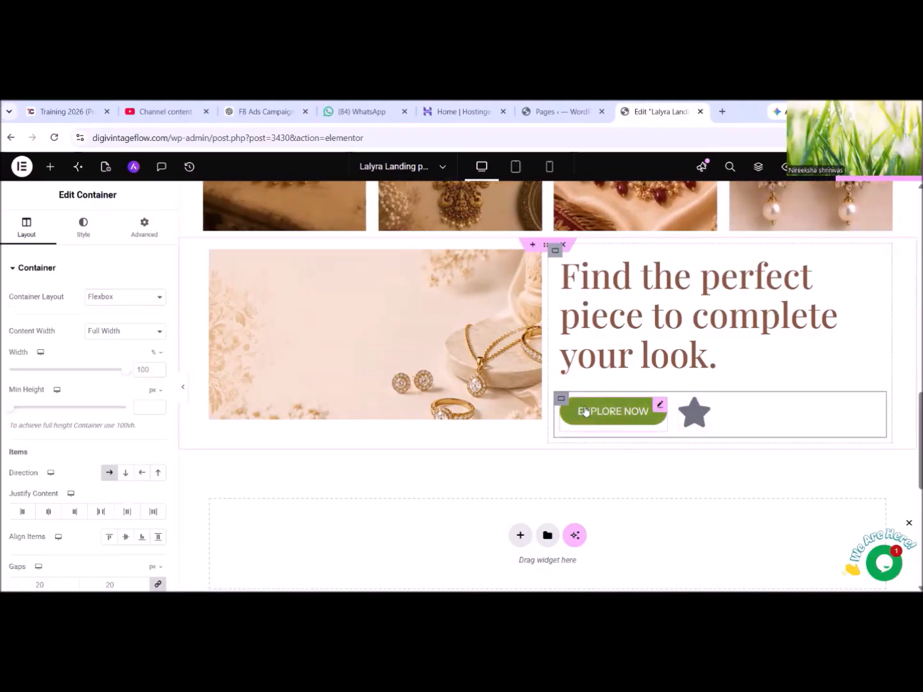
pyautogui.click(585, 411)
pyautogui.click(78, 236)
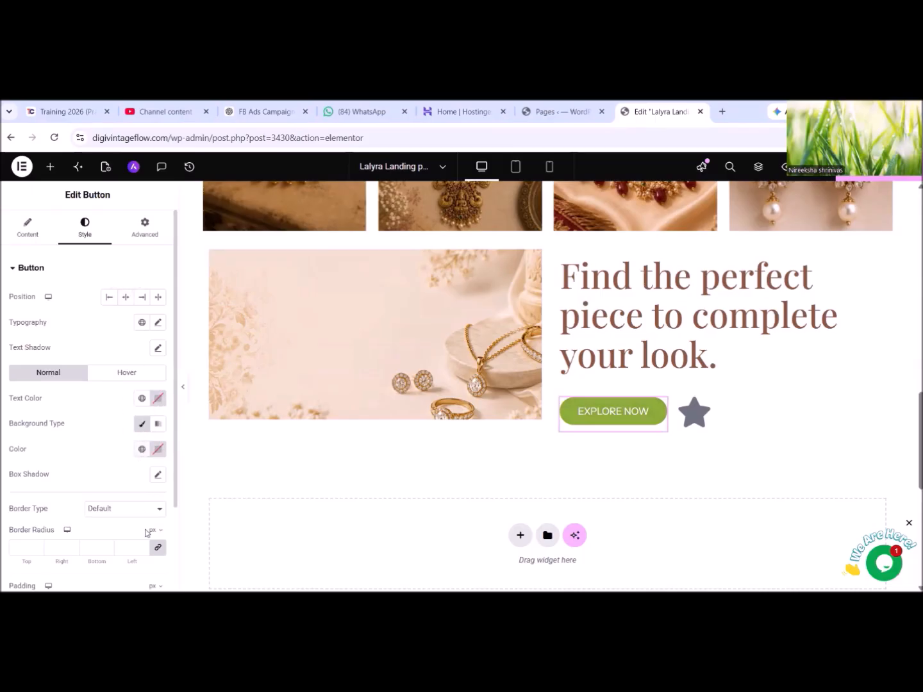
pyautogui.click(158, 546)
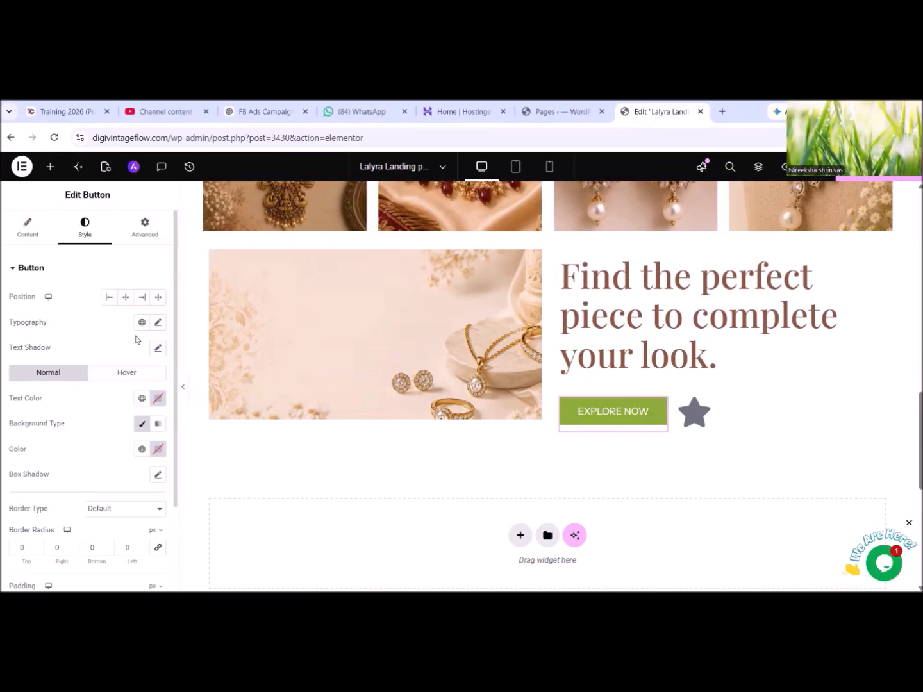
# Set the EXPLORE NOW button's font family to Open Sans and its size to 16 px.
pyautogui.click(158, 323)
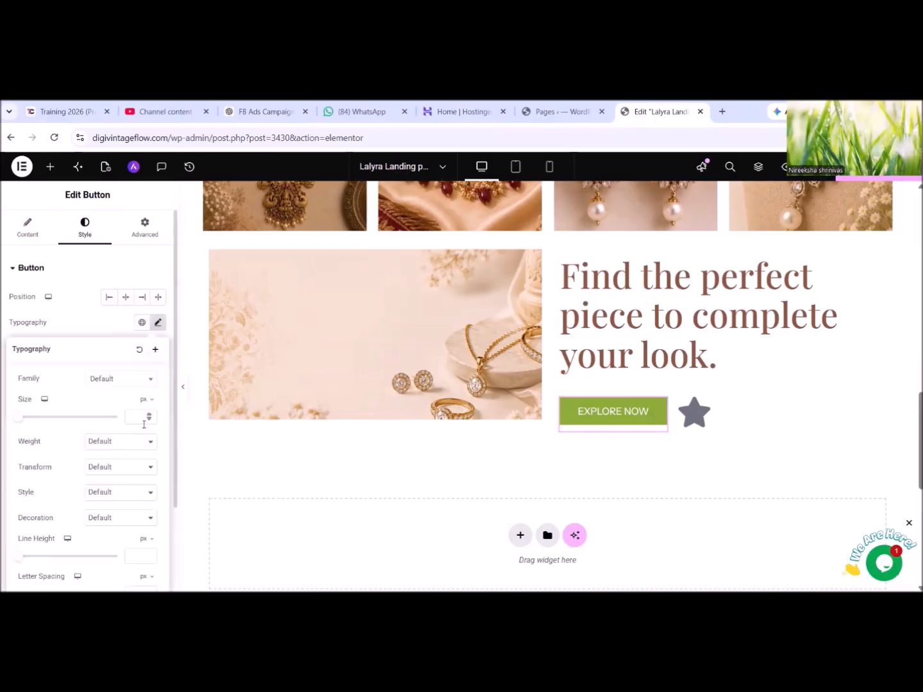
pyautogui.click(127, 379)
pyautogui.write('open')
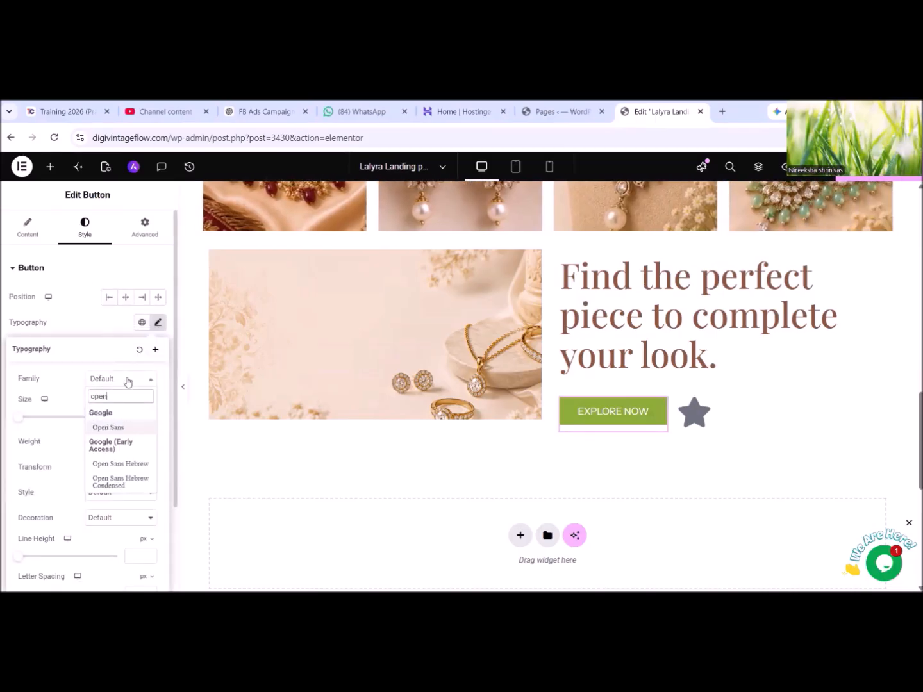
pyautogui.click(126, 429)
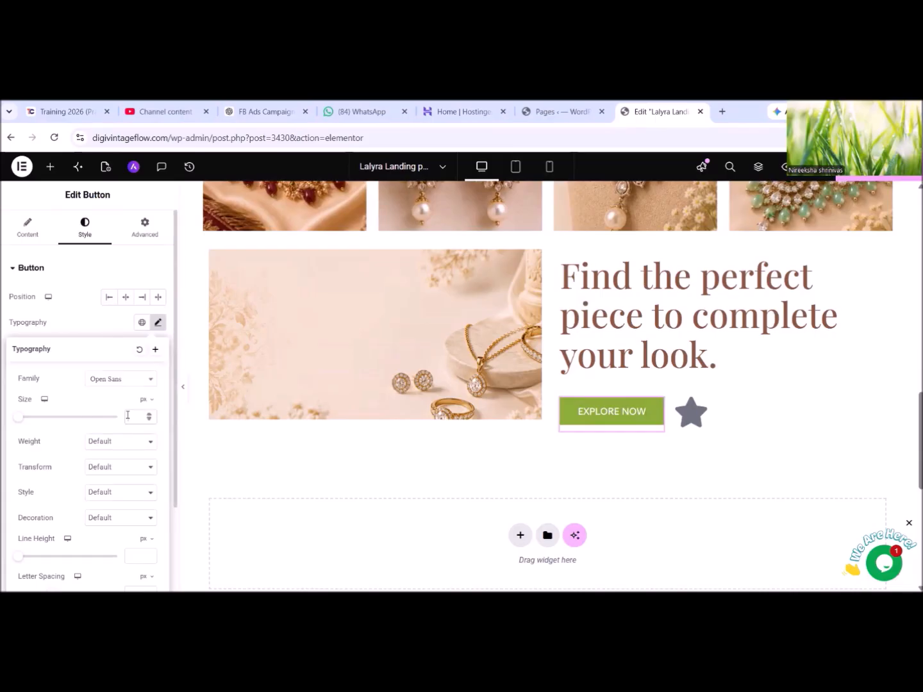
pyautogui.click(127, 416)
pyautogui.write('16')
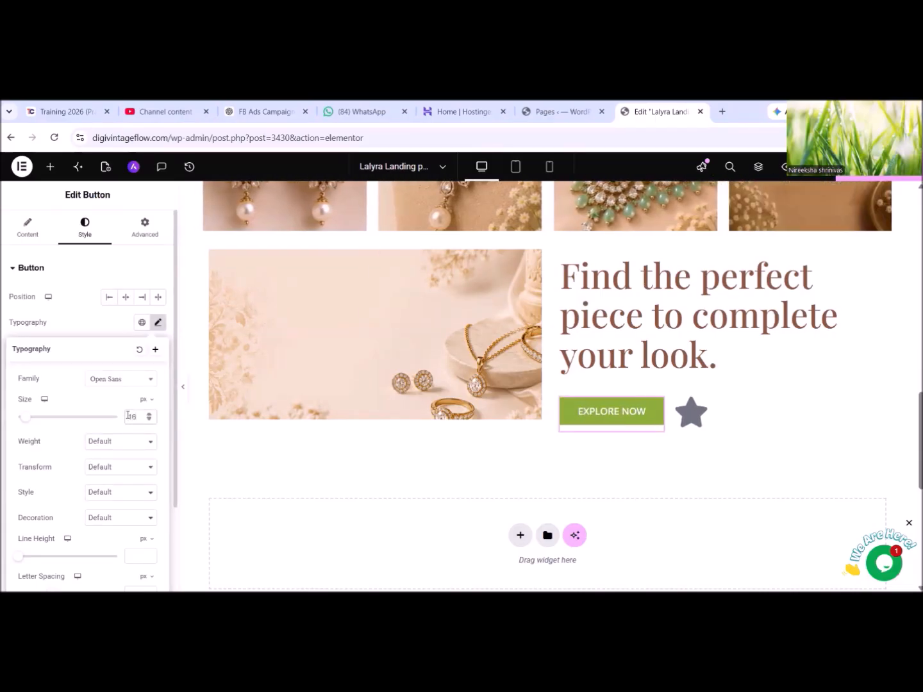
# Set the button text's weight to 600 (Semi Bold) and its line height to 14 px.
pyautogui.click(124, 442)
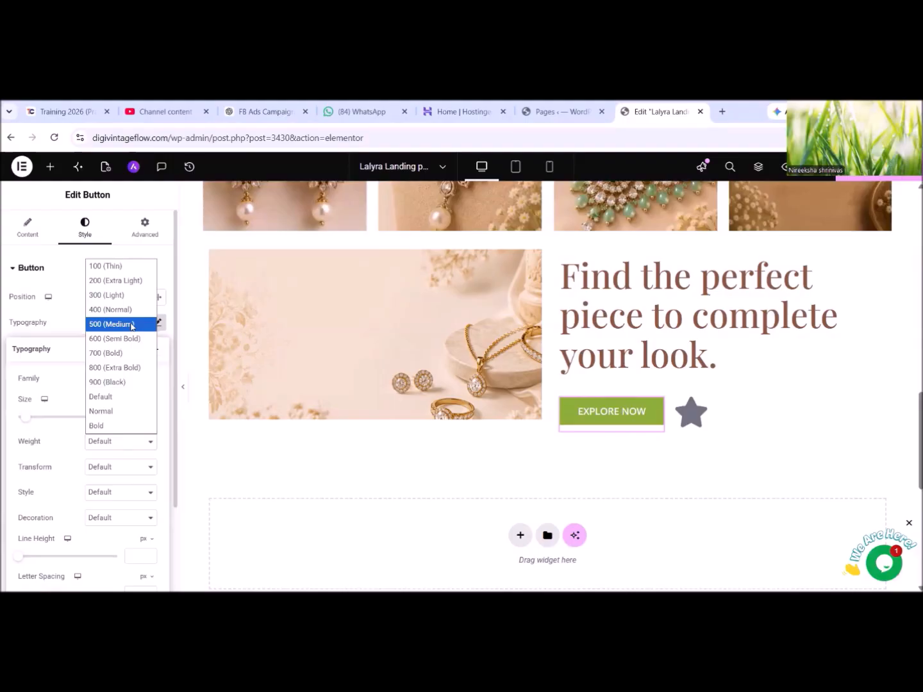
pyautogui.click(127, 338)
pyautogui.write('14')
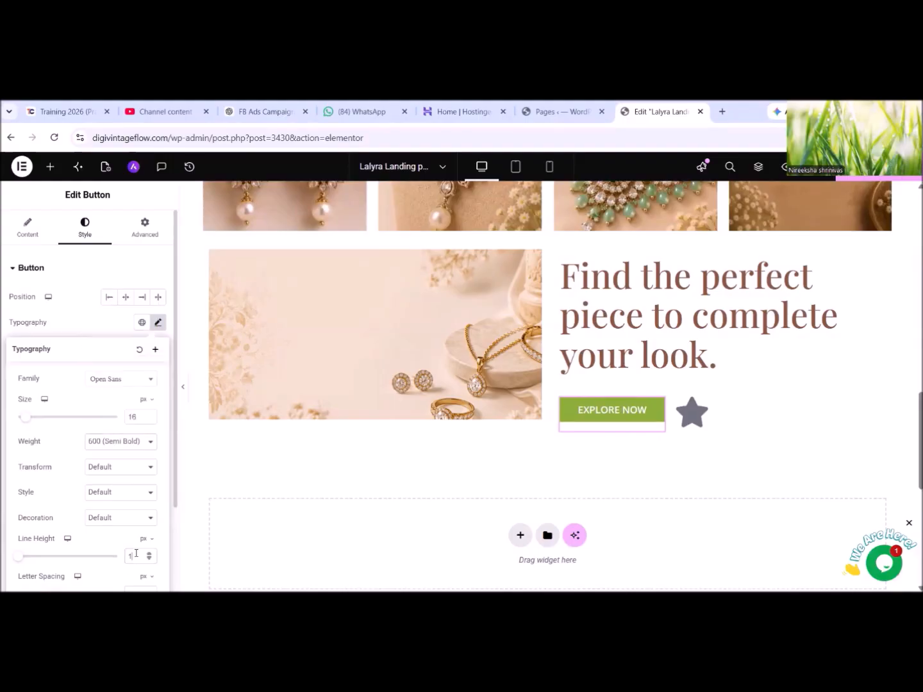
# Set the EXPLORE NOW button's text color to #9E680DF7.
pyautogui.click(80, 269)
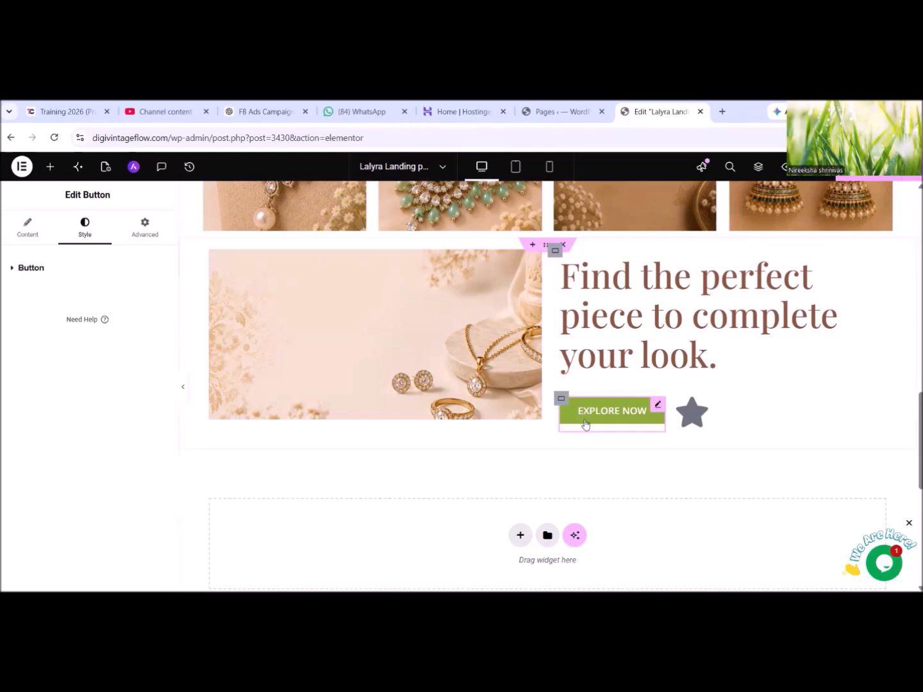
pyautogui.click(27, 226)
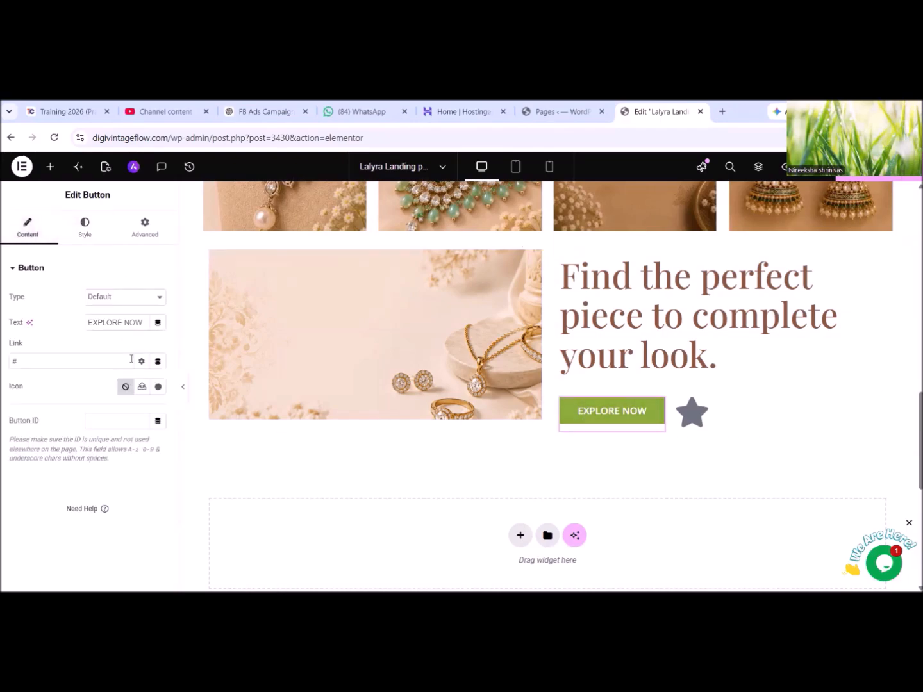
pyautogui.click(90, 230)
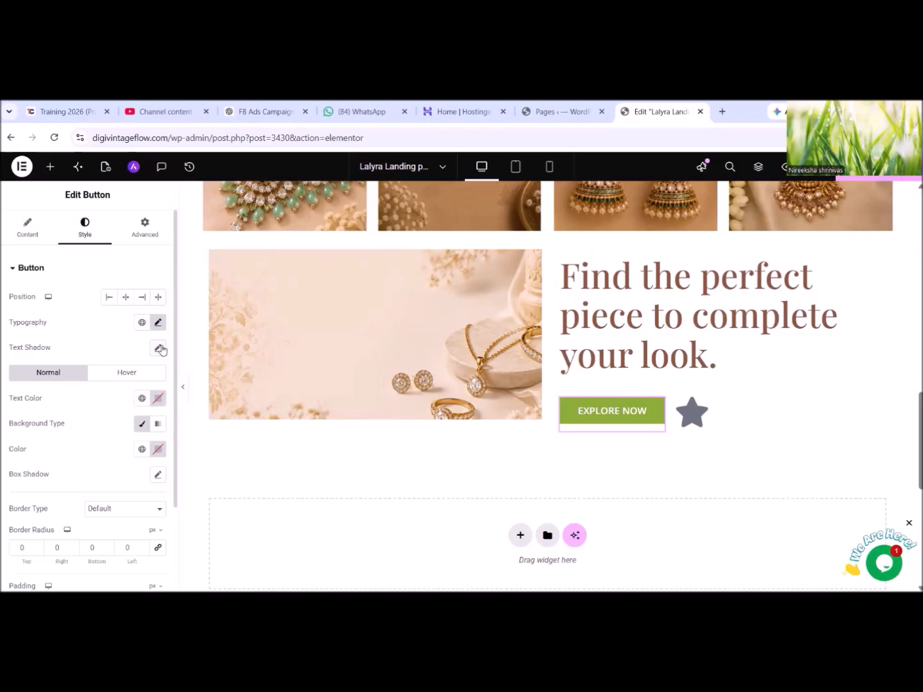
pyautogui.click(158, 399)
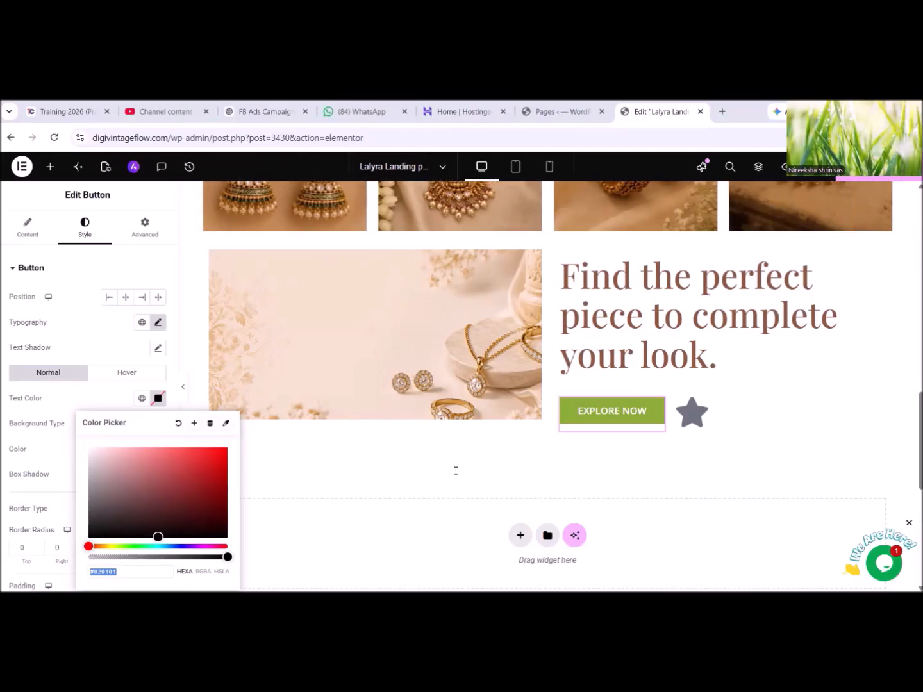
pyautogui.rightClick(128, 571)
pyautogui.click(148, 329)
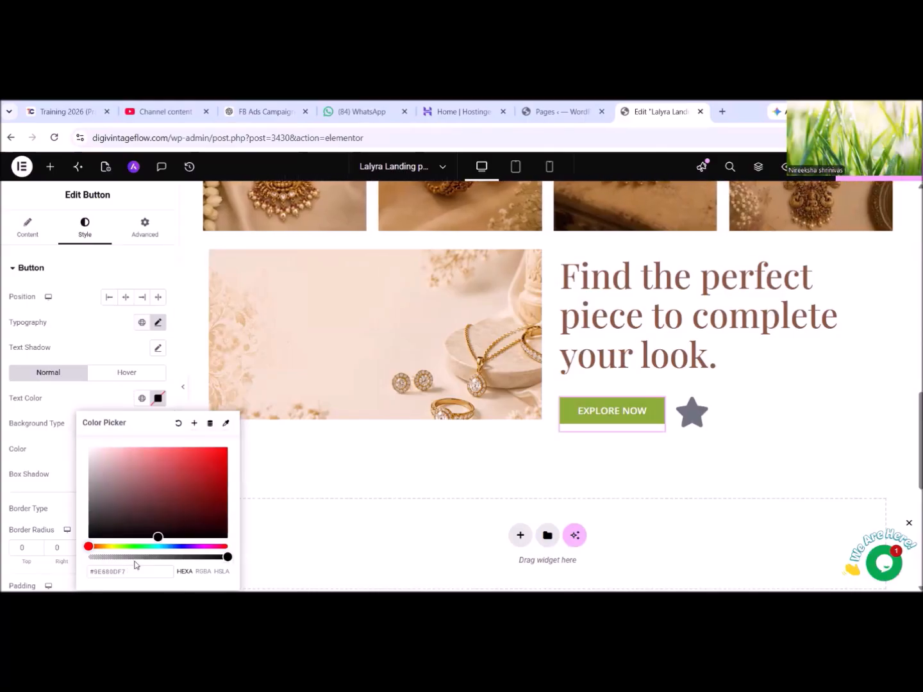
pyautogui.press('BackSpace')
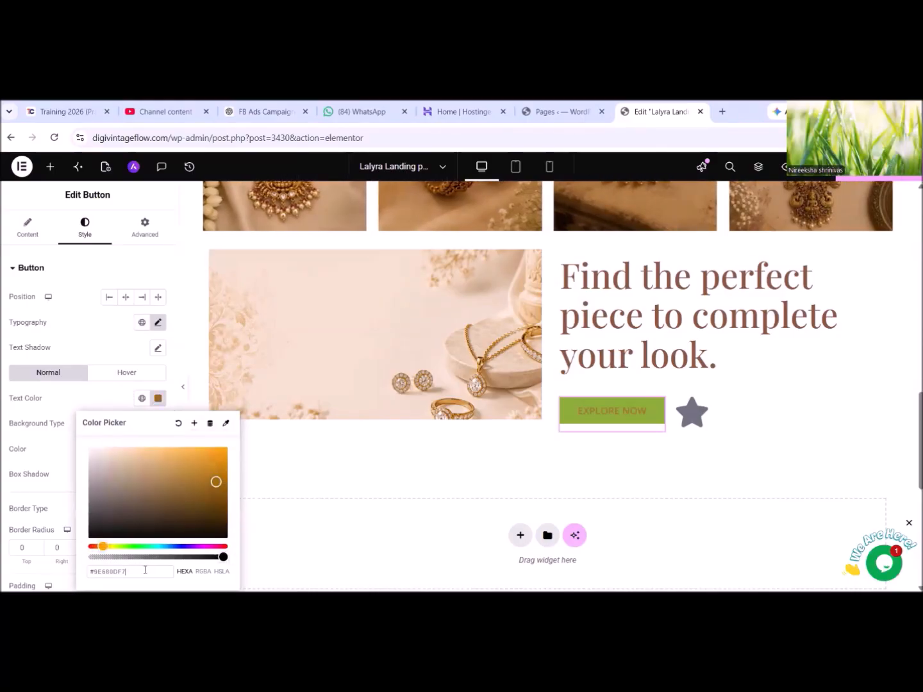
pyautogui.click(101, 334)
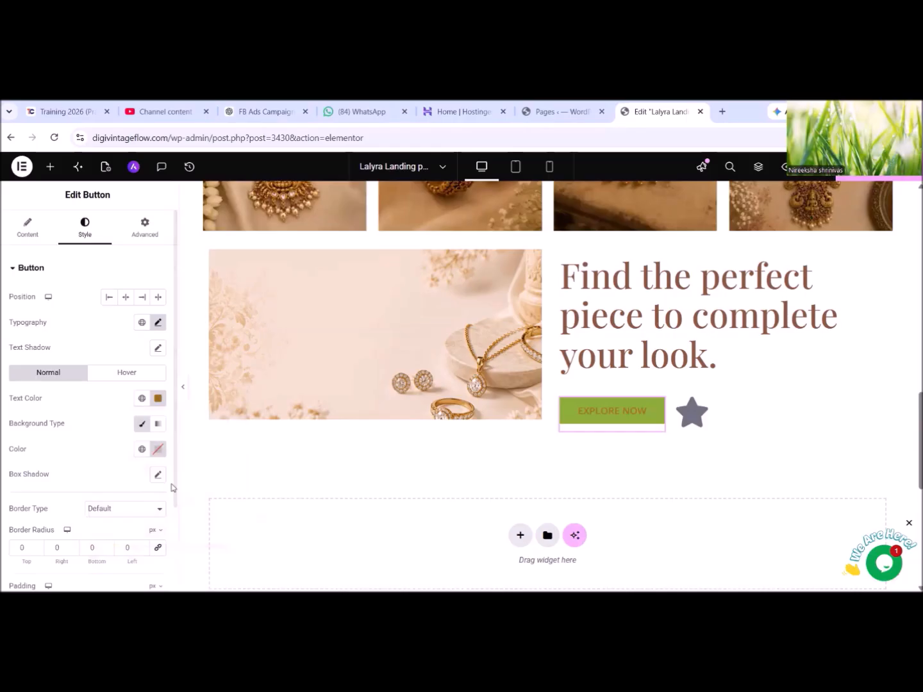
# Make the EXPLORE NOW button's background color fully transparent.
pyautogui.click(157, 450)
pyautogui.moveTo(224, 403); pyautogui.dragTo(70, 398)
pyautogui.click(83, 447)
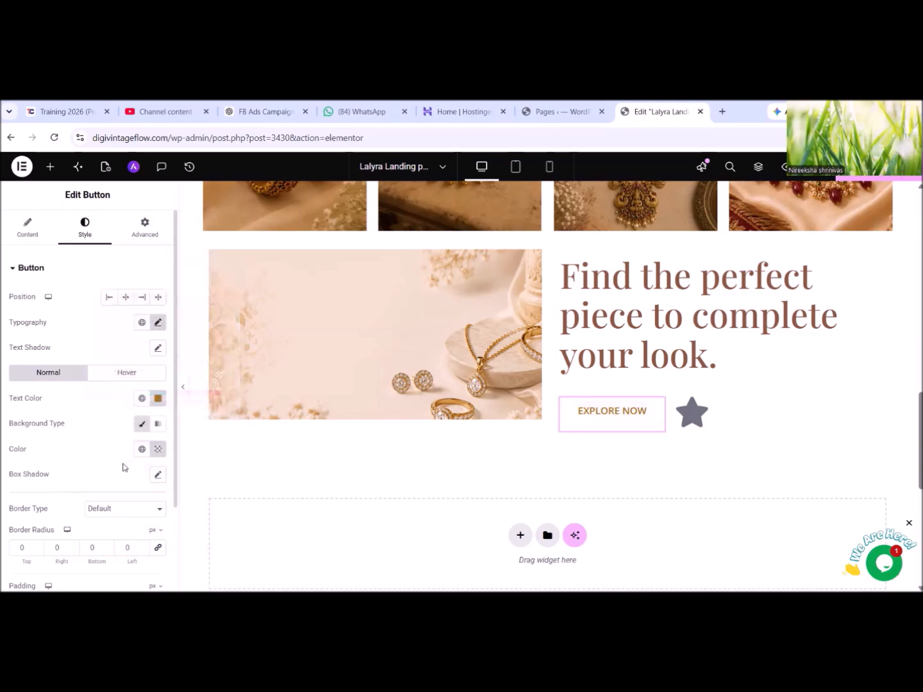
# Give the EXPLORE NOW button a solid border with a width of 2 px on all four sides.
pyautogui.scroll(-3, 128, 465)
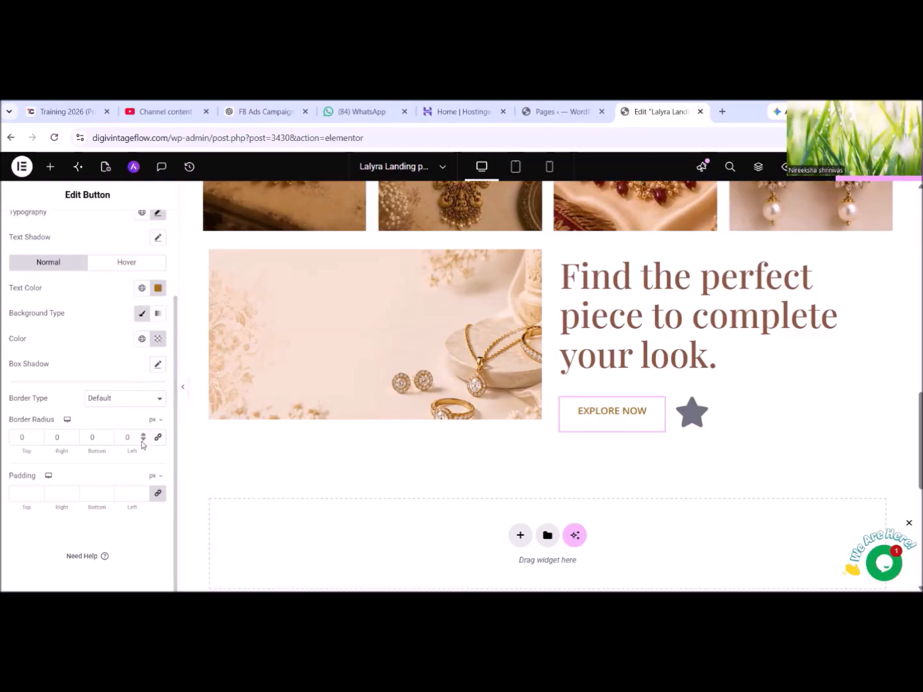
pyautogui.click(150, 402)
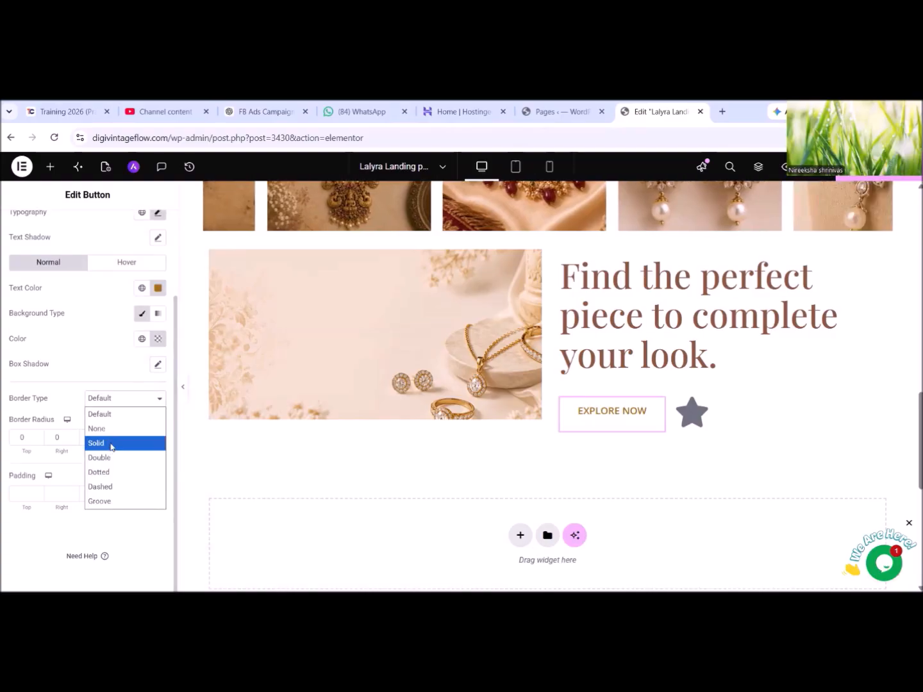
pyautogui.click(141, 443)
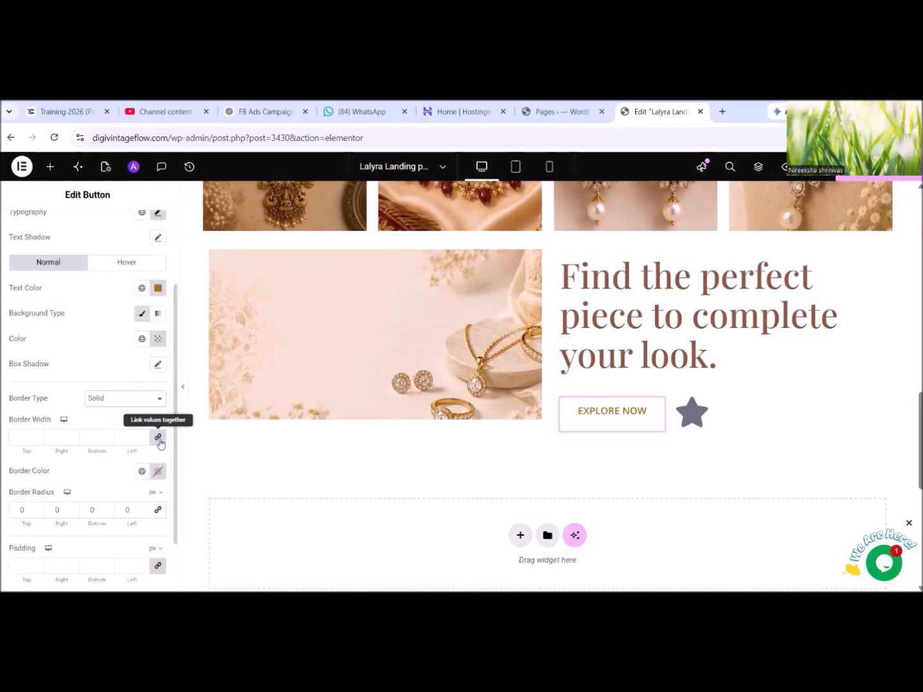
pyautogui.click(39, 436)
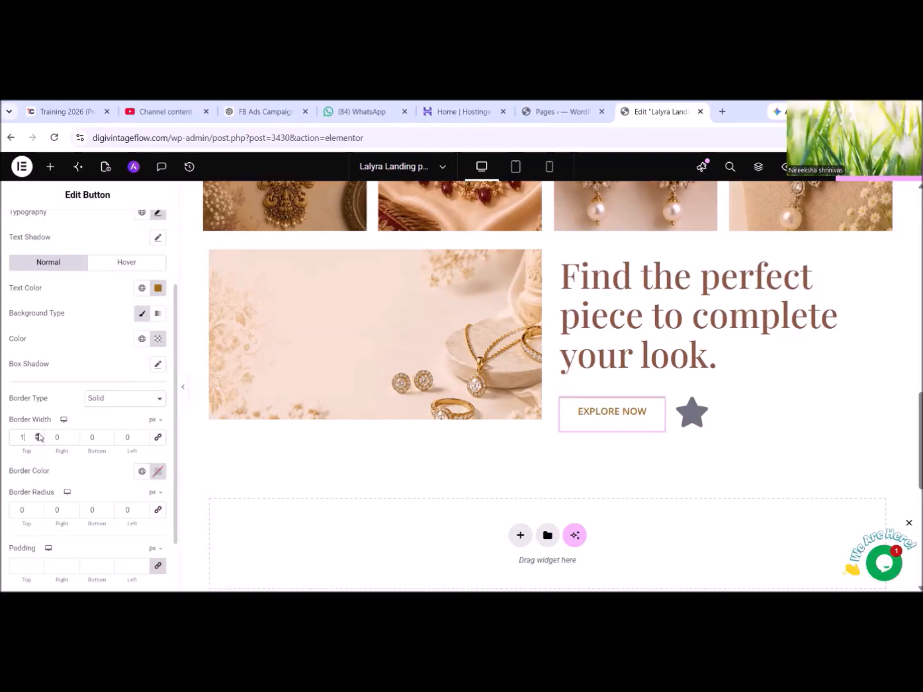
pyautogui.click(73, 435)
pyautogui.click(73, 434)
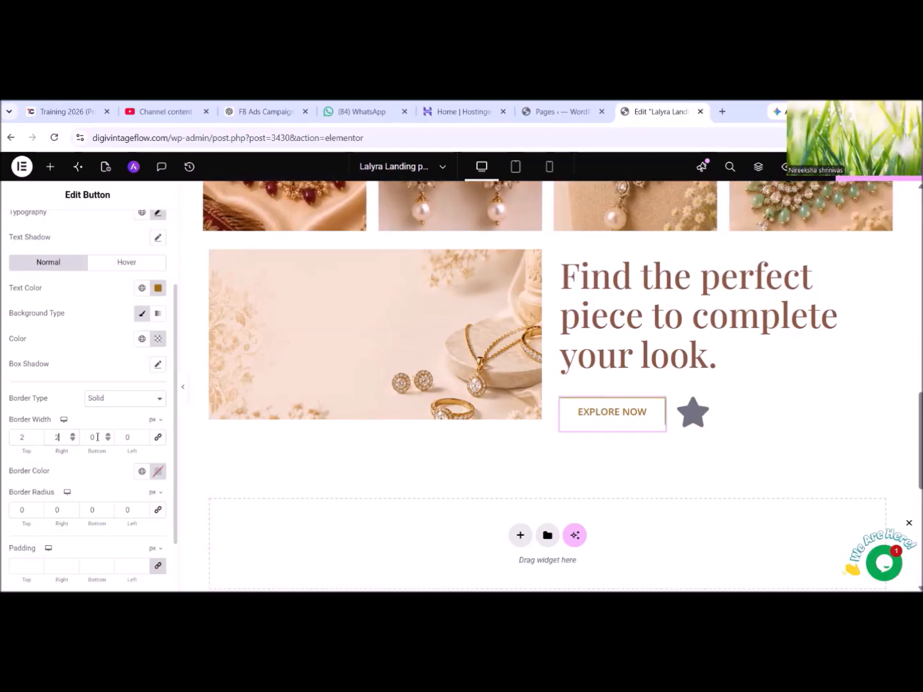
pyautogui.click(107, 435)
pyautogui.click(107, 436)
pyautogui.click(144, 436)
pyautogui.click(145, 436)
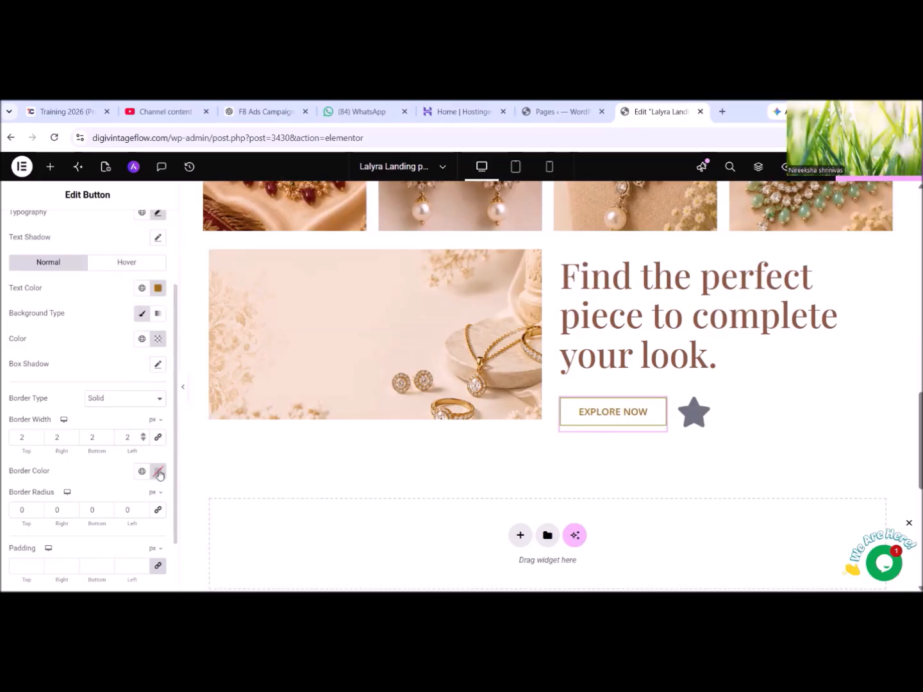
# Set the EXPLORE NOW button's border color to #9E680DF7.
pyautogui.click(157, 472)
pyautogui.rightClick(125, 440)
pyautogui.click(143, 349)
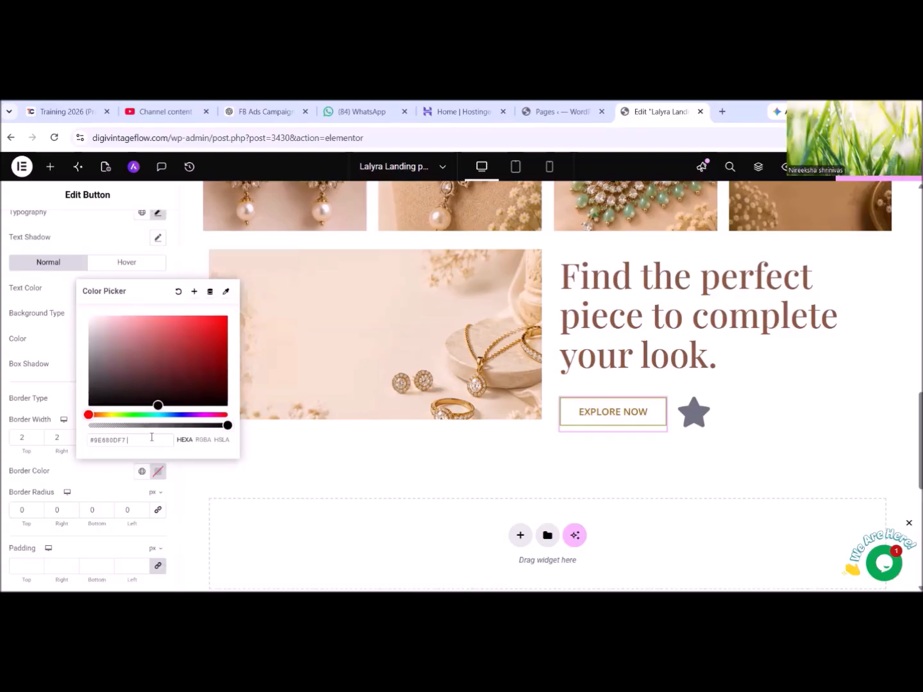
pyautogui.press('Return')
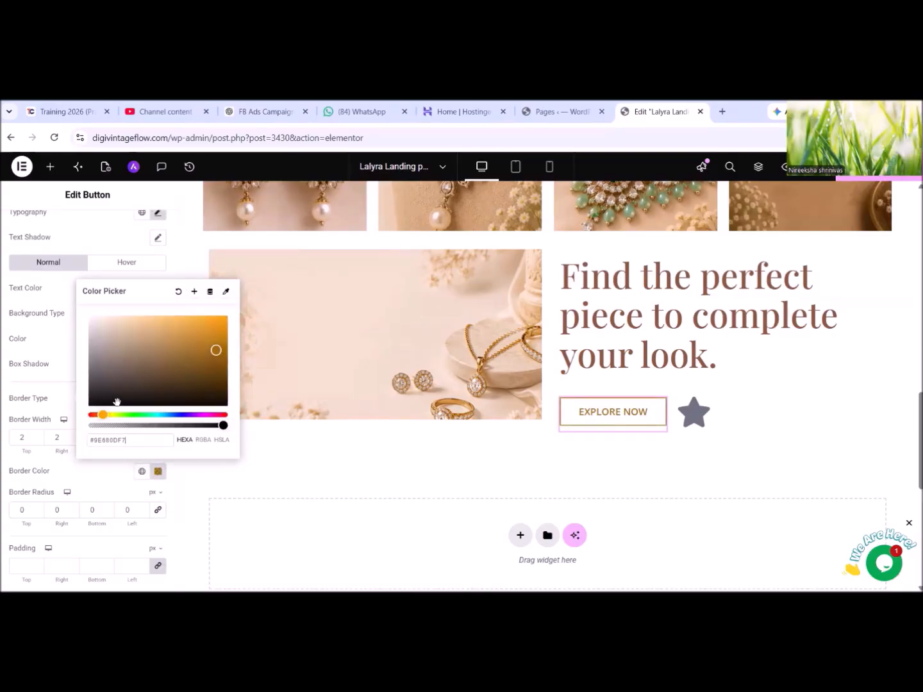
pyautogui.click(68, 350)
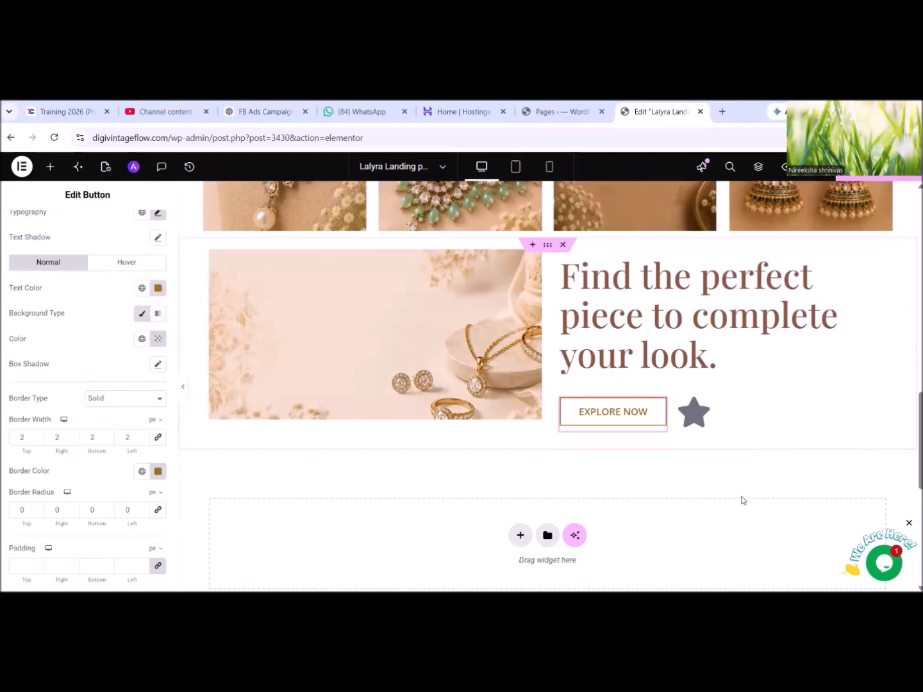
# Replace the star icon beside the button with the outlined circled right arrow, filtering the icon library by "righ".
pyautogui.click(655, 291)
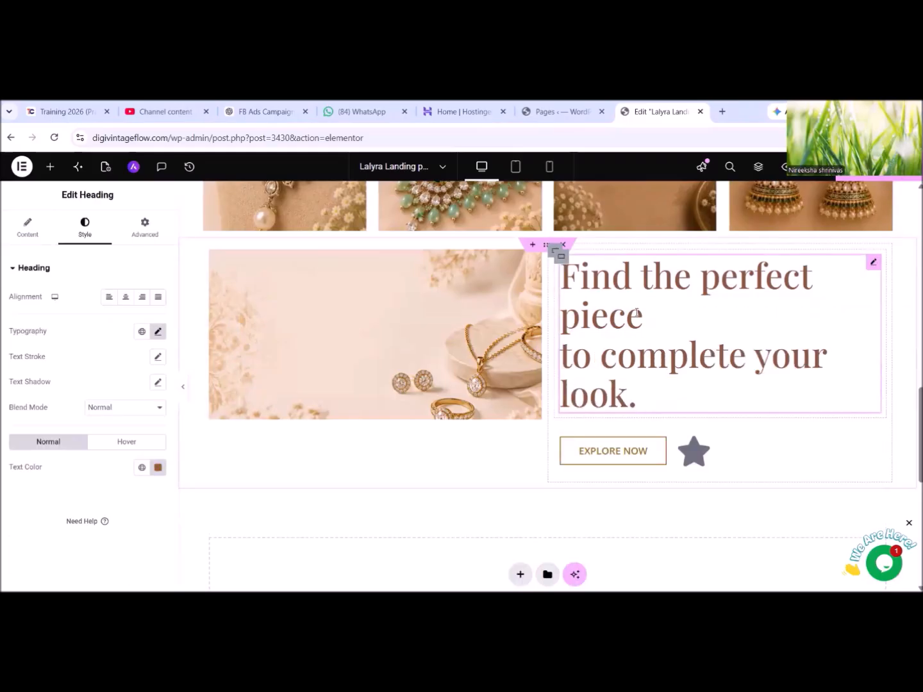
pyautogui.click(698, 465)
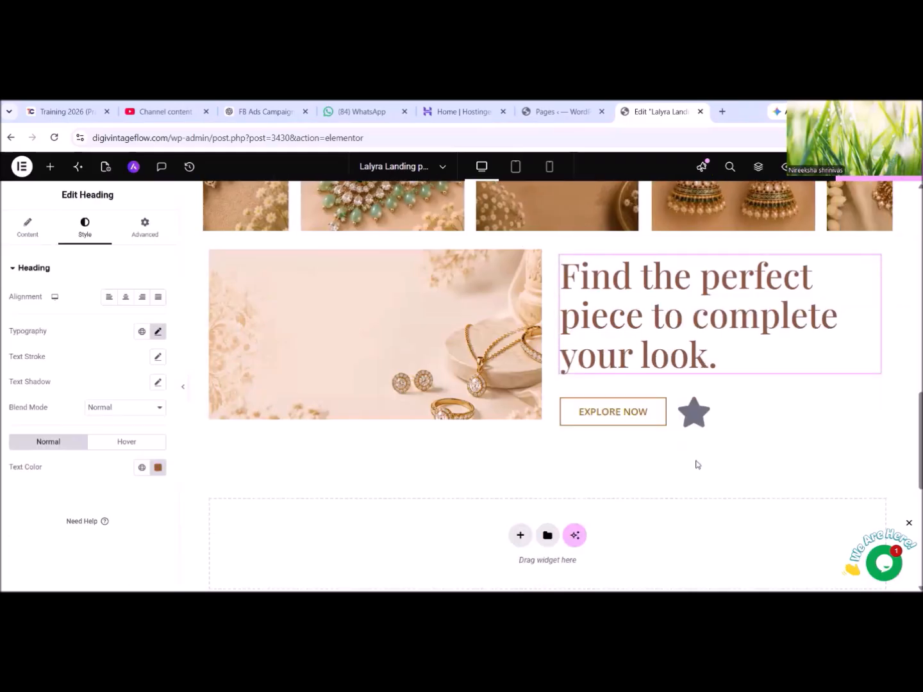
pyautogui.click(694, 414)
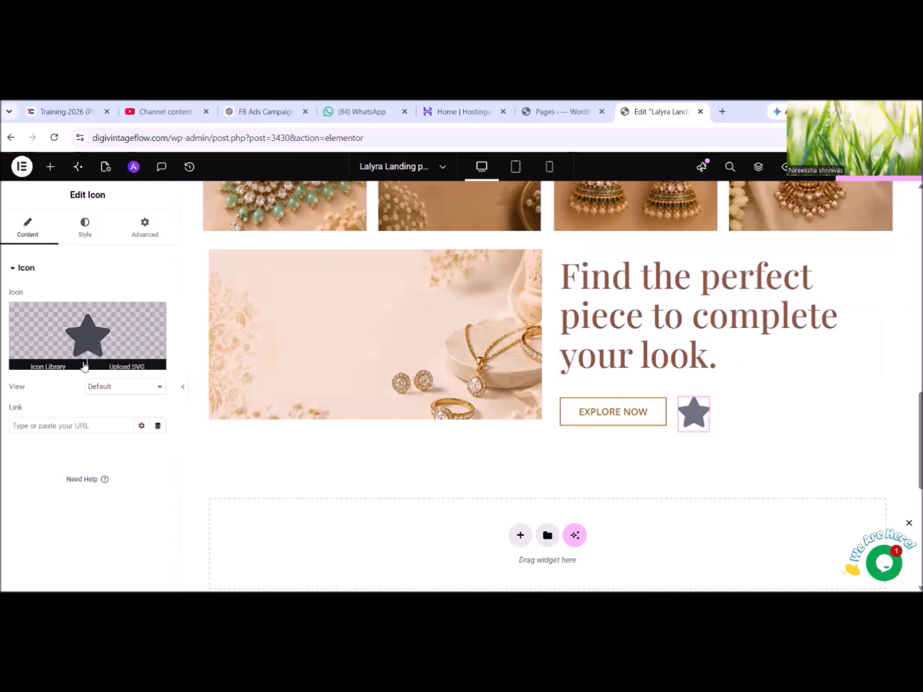
pyautogui.click(54, 363)
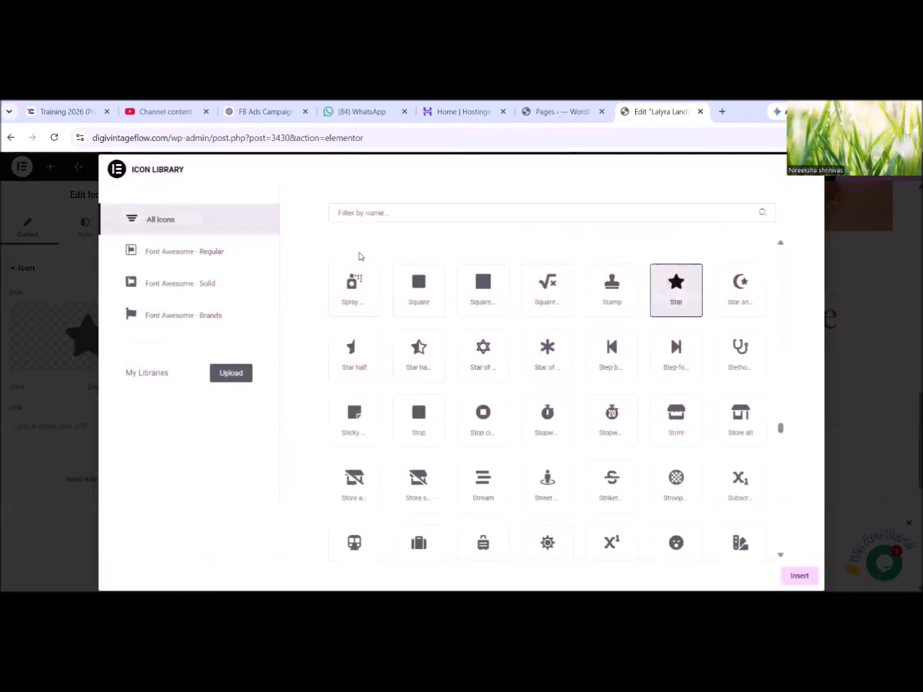
pyautogui.click(355, 214)
pyautogui.write('righ')
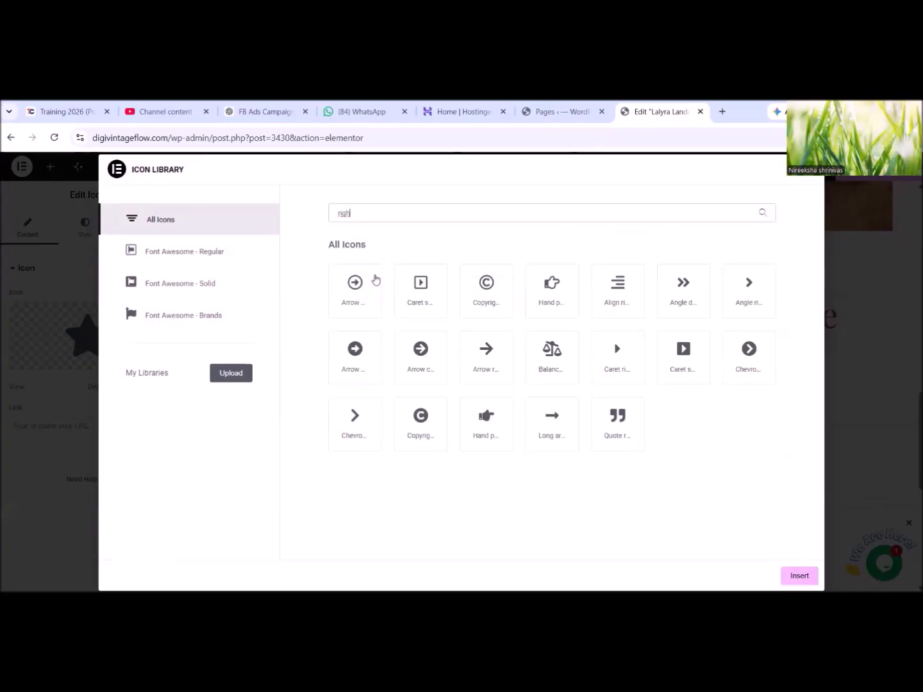
pyautogui.click(355, 293)
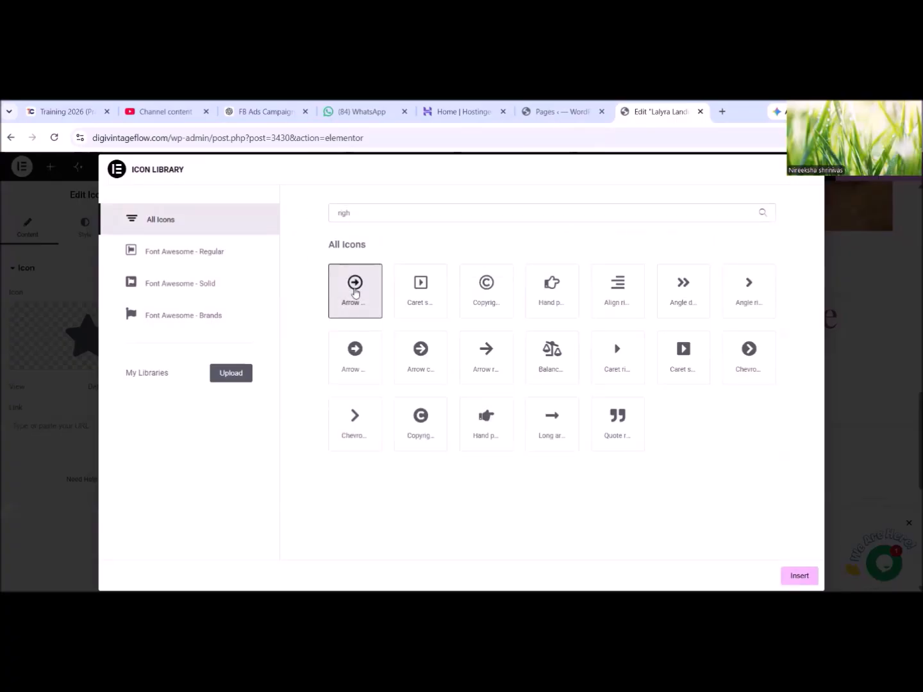
pyautogui.click(798, 575)
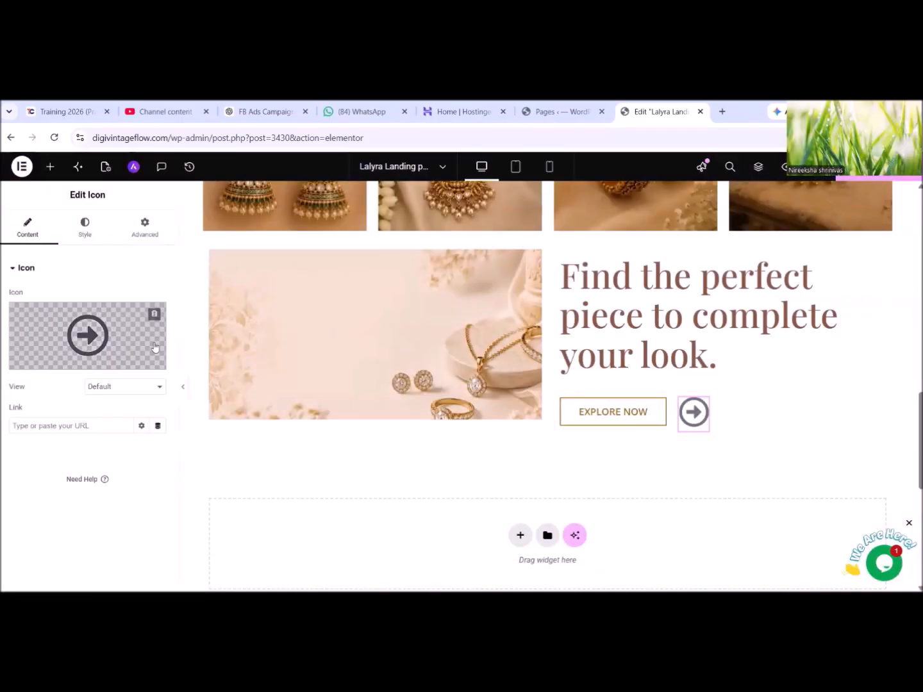
# Set the arrow icon's primary color to #9E680DF7.
pyautogui.click(85, 227)
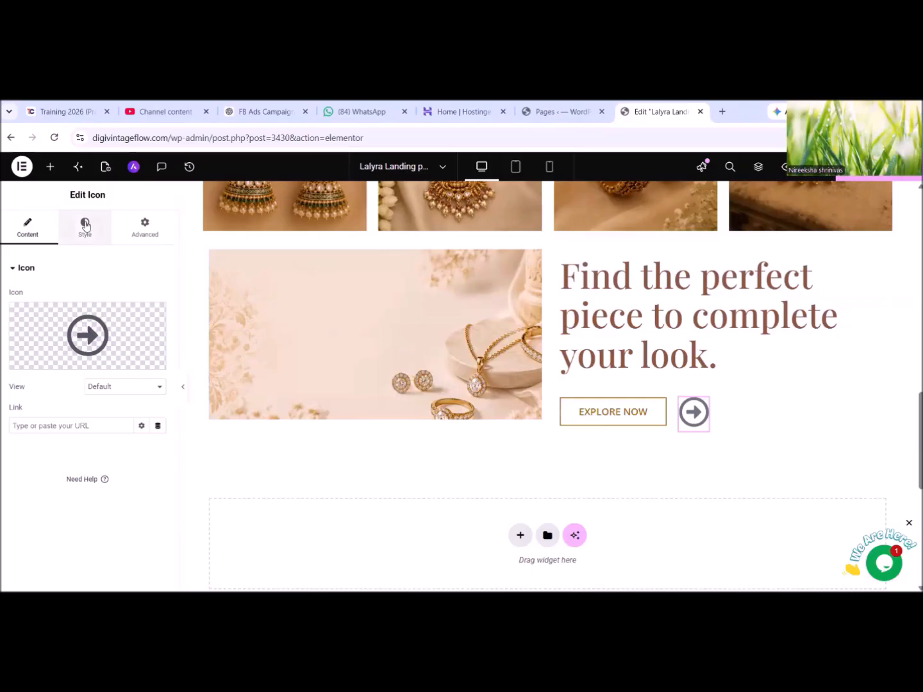
pyautogui.click(158, 348)
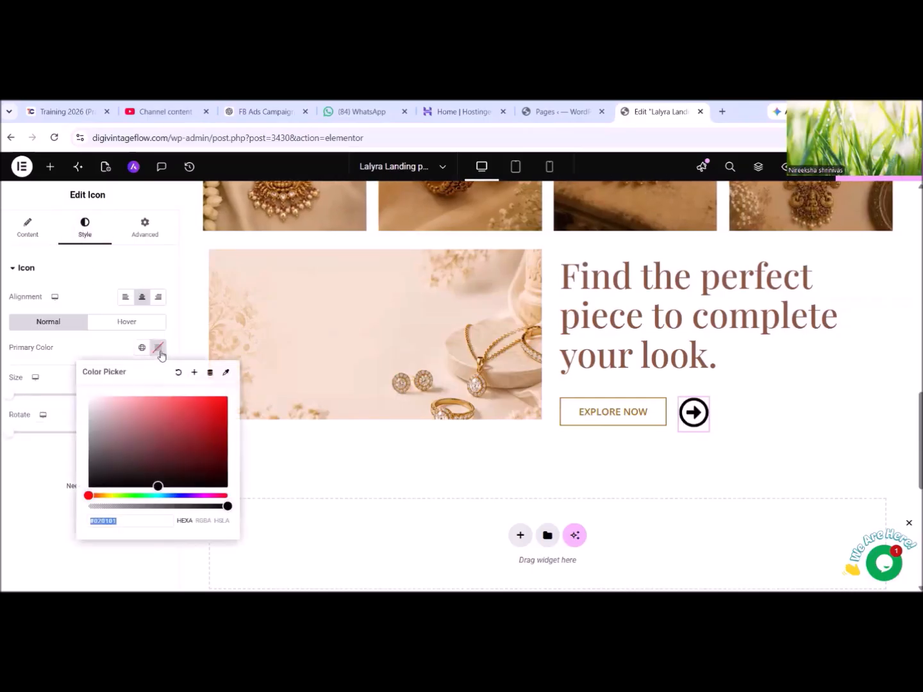
pyautogui.rightClick(111, 525)
pyautogui.click(151, 278)
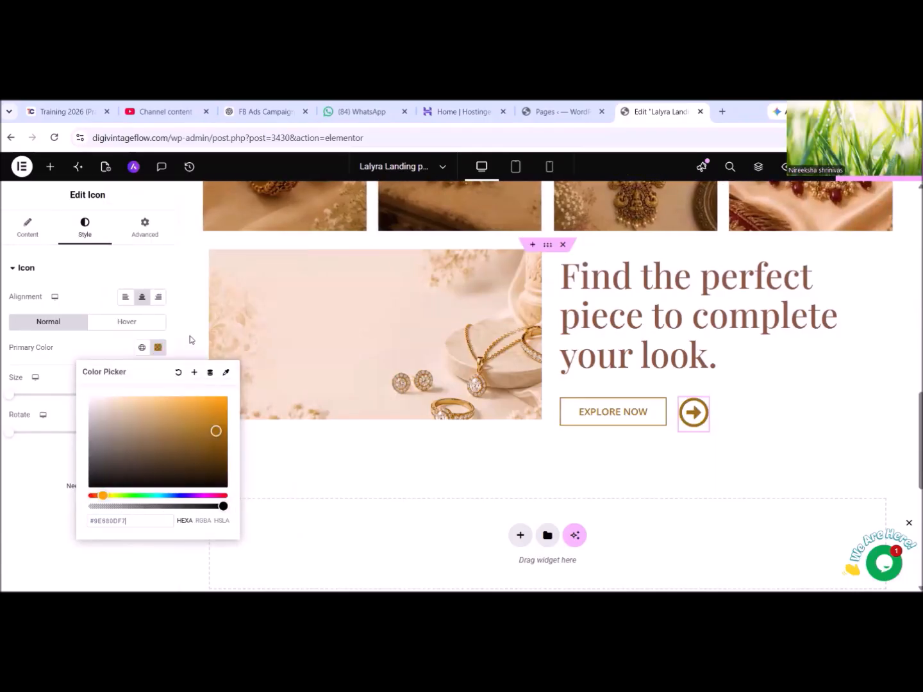
pyautogui.click(113, 272)
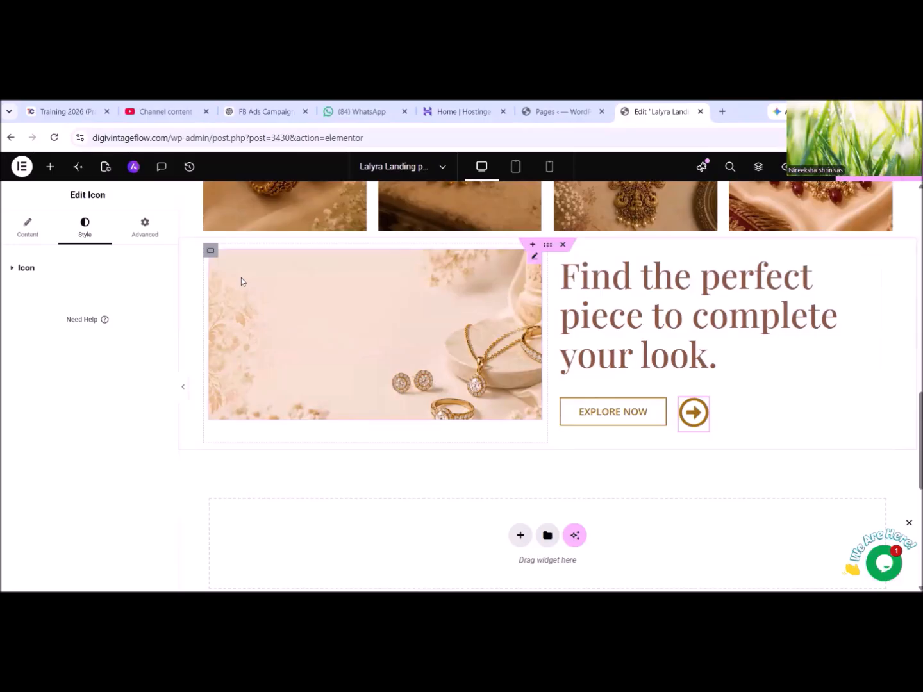
# Center-align the arrow icon and set its size to 40 px.
pyautogui.click(26, 227)
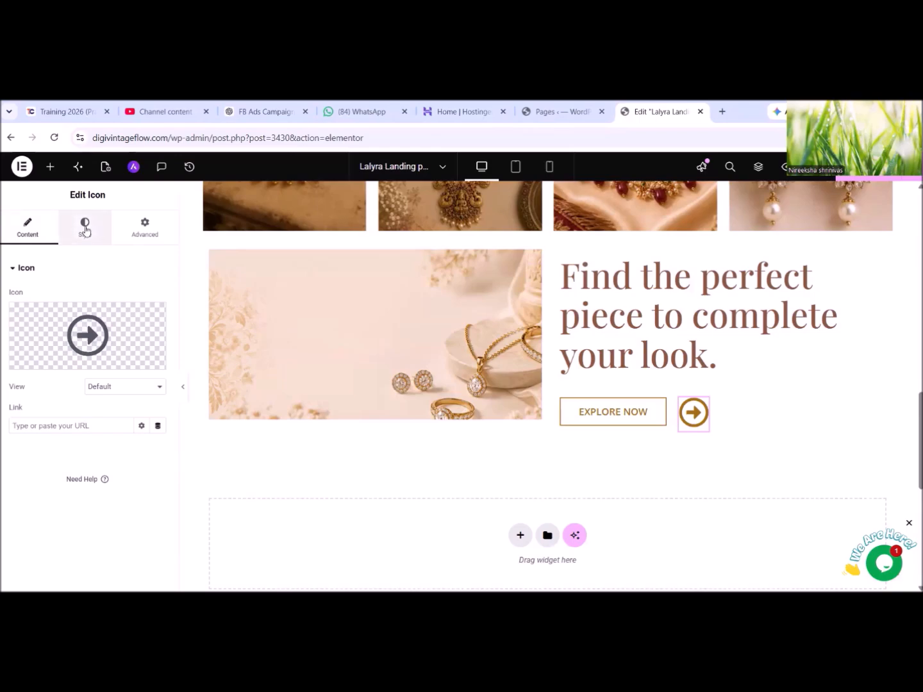
pyautogui.click(84, 230)
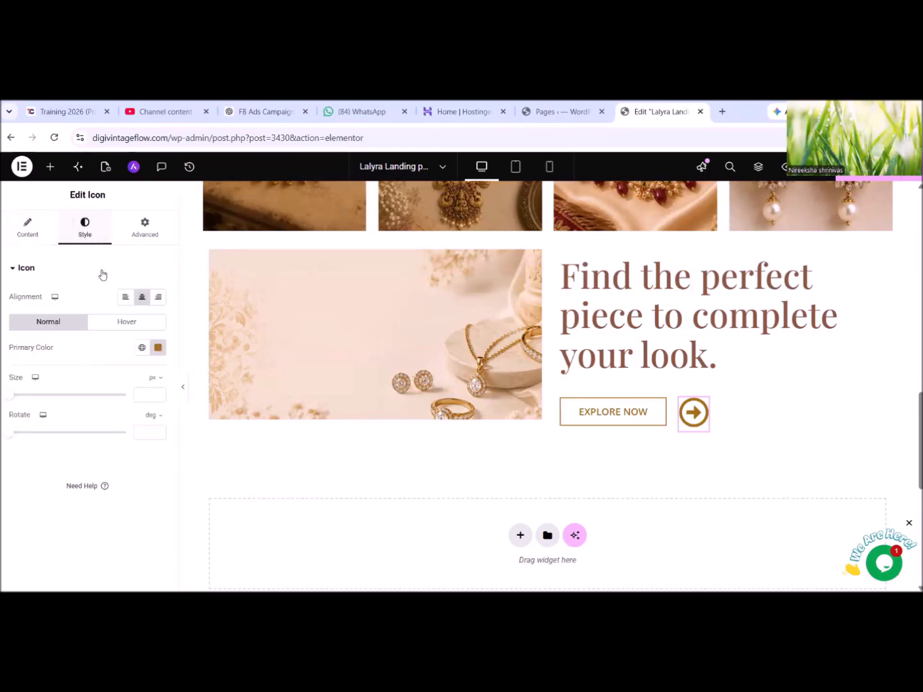
pyautogui.click(126, 299)
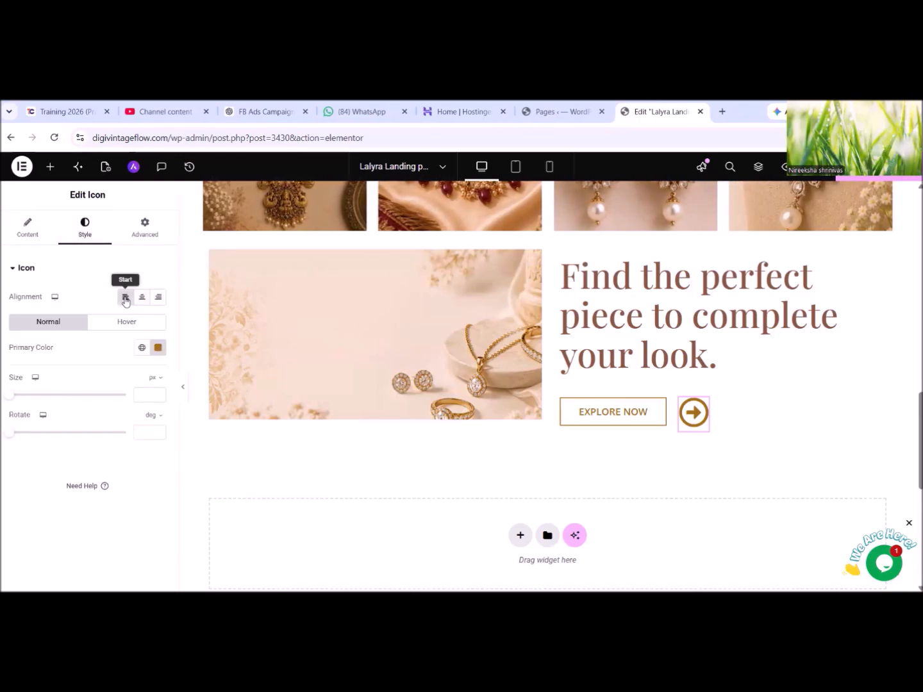
pyautogui.click(143, 297)
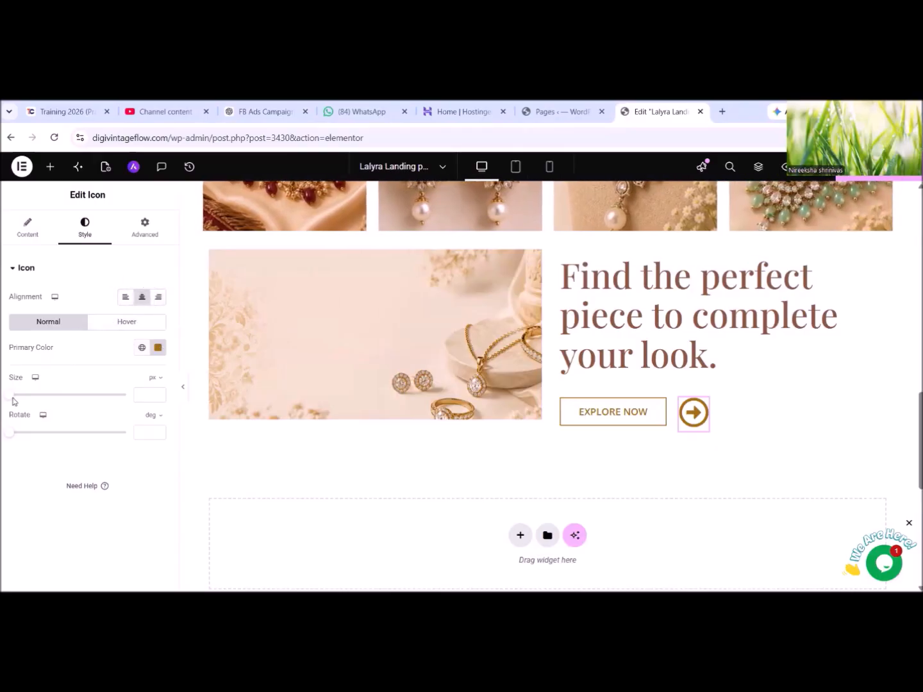
pyautogui.moveTo(12, 402); pyautogui.dragTo(25, 402)
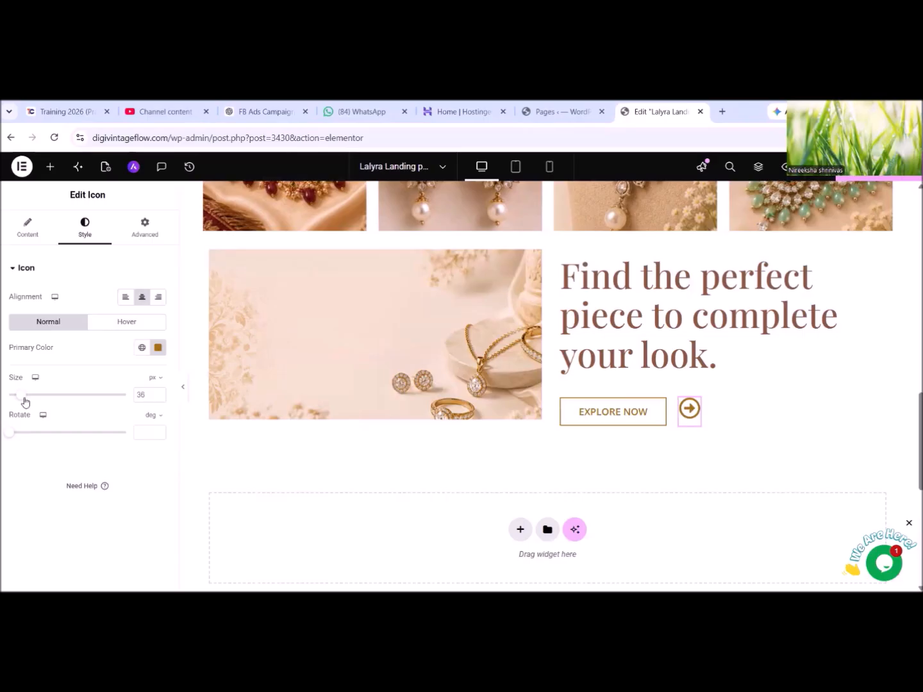
pyautogui.click(158, 394)
pyautogui.click(157, 394)
pyautogui.click(159, 394)
pyautogui.click(158, 393)
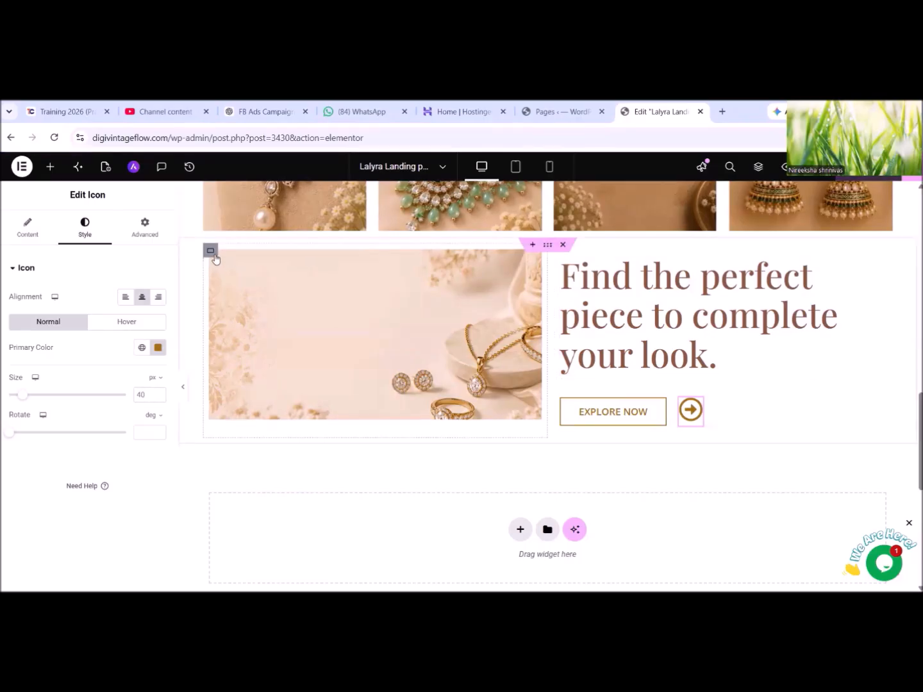
# Give the container around the jewellery image a classic background overlay and paste the copied beige color code as its color.
pyautogui.click(211, 251)
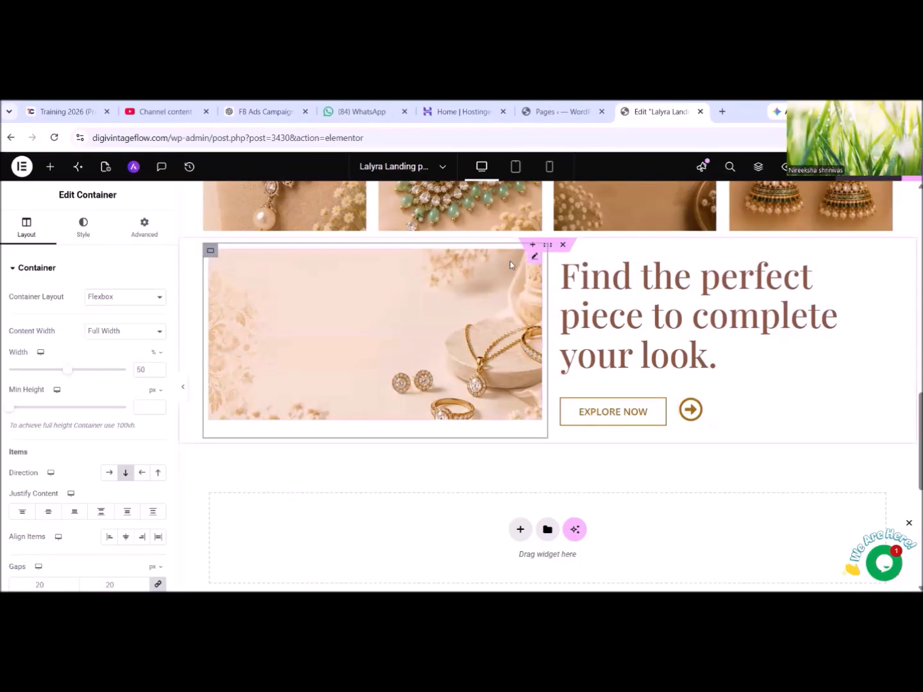
pyautogui.scroll(-3, 77, 371)
pyautogui.scroll(5, 96, 398)
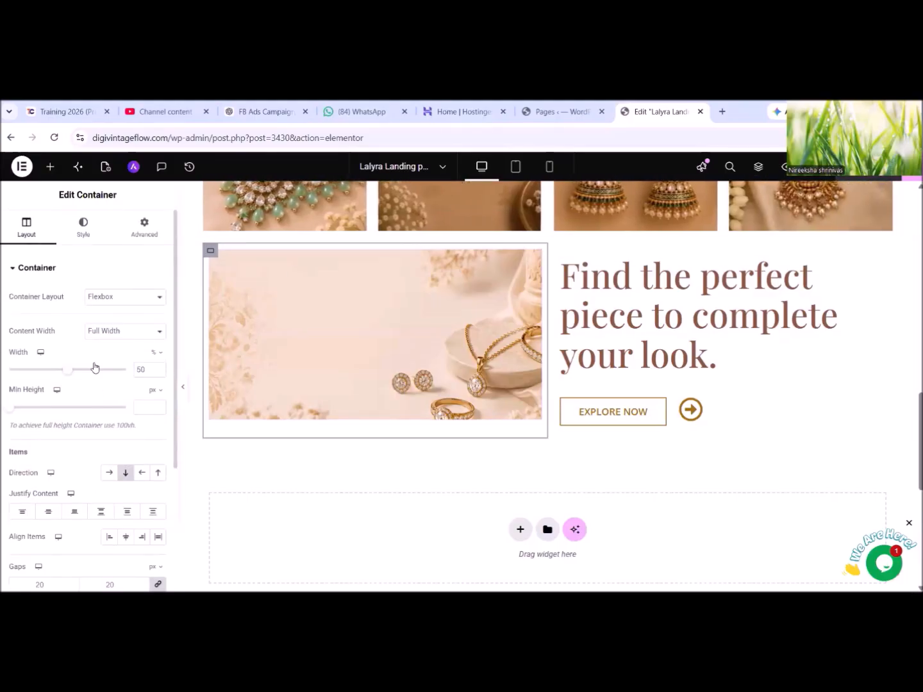
pyautogui.click(83, 228)
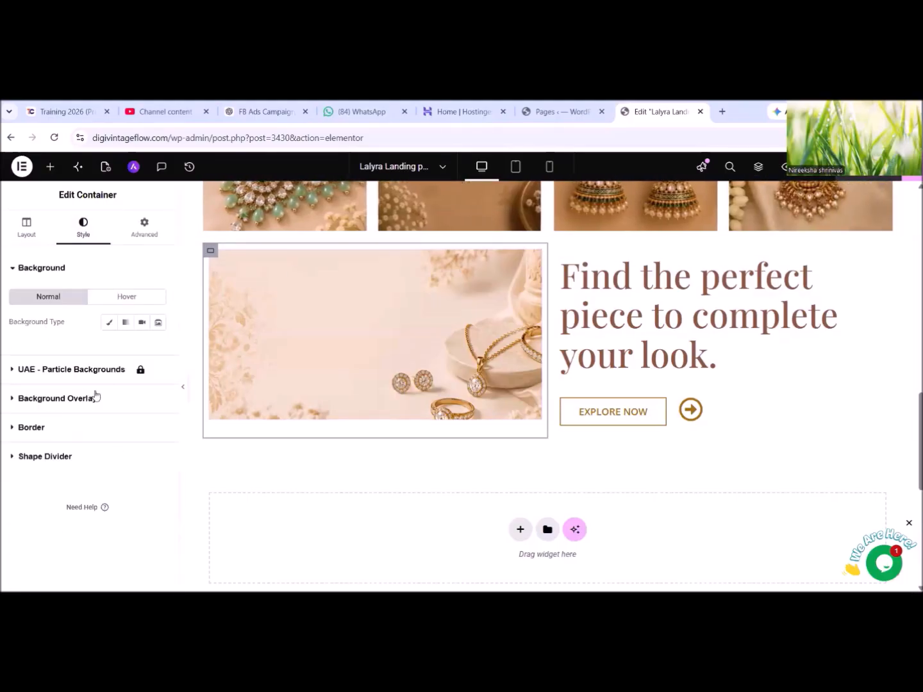
pyautogui.click(99, 401)
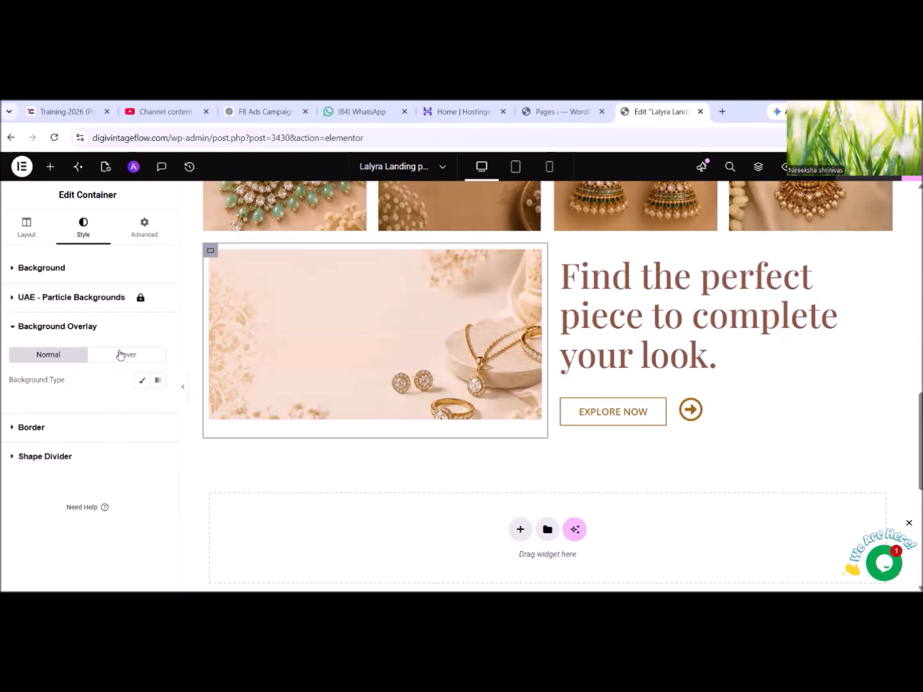
pyautogui.click(142, 381)
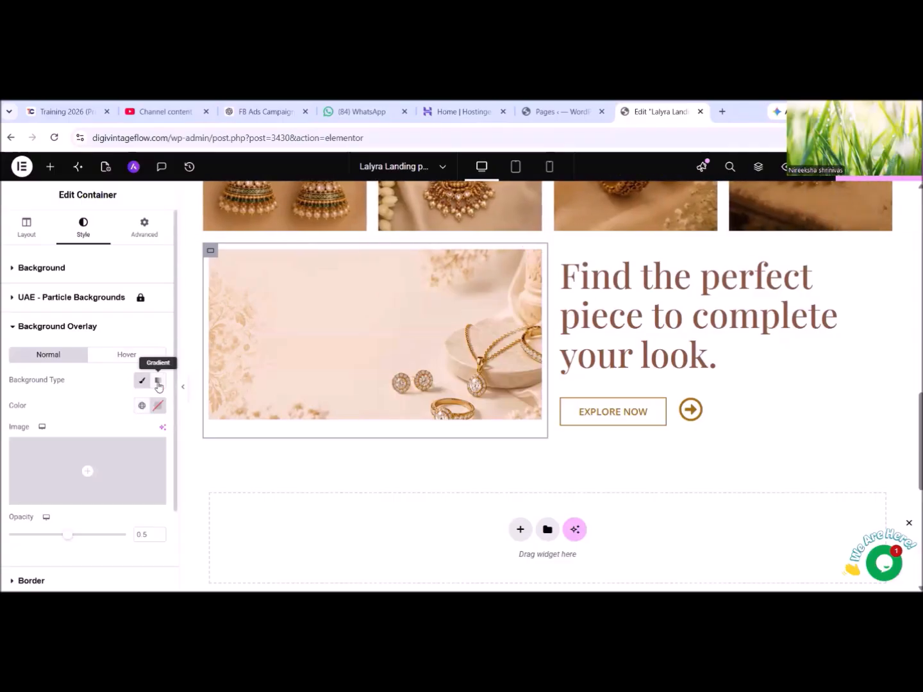
pyautogui.click(142, 382)
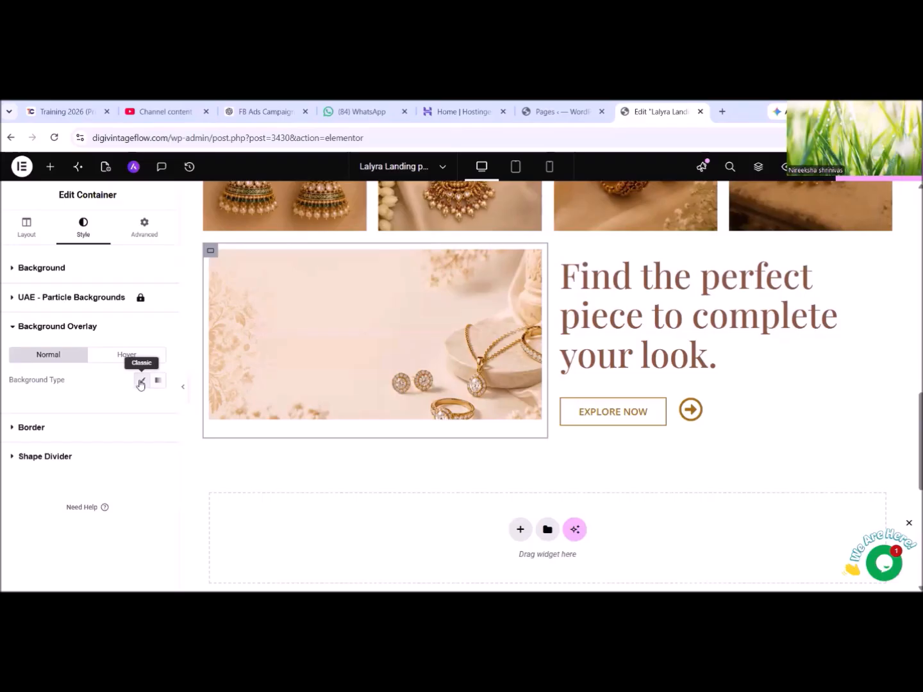
pyautogui.click(141, 383)
pyautogui.click(157, 405)
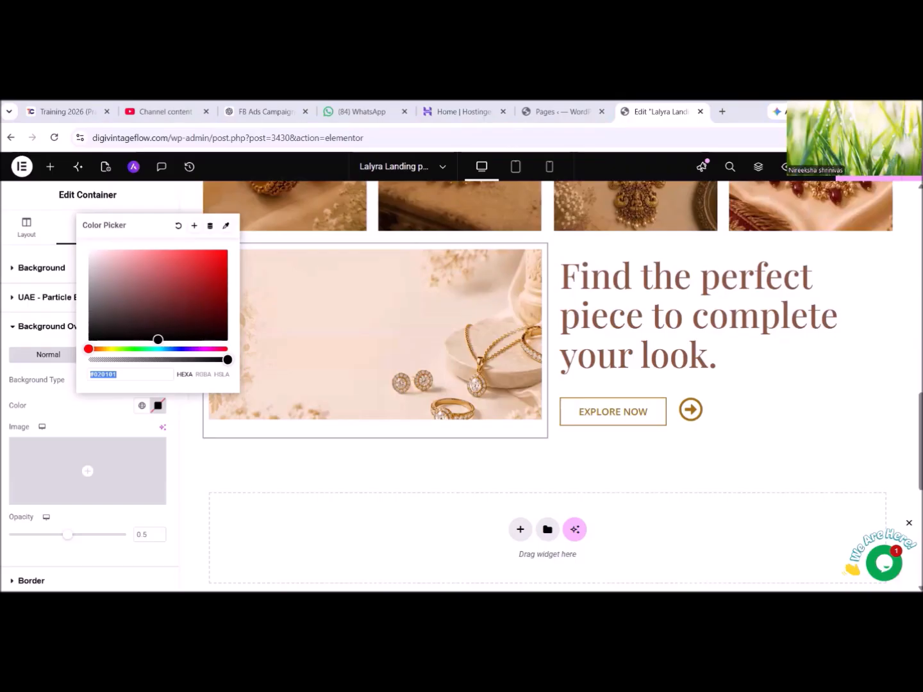
pyautogui.rightClick(109, 375)
pyautogui.click(145, 347)
pyautogui.click(98, 397)
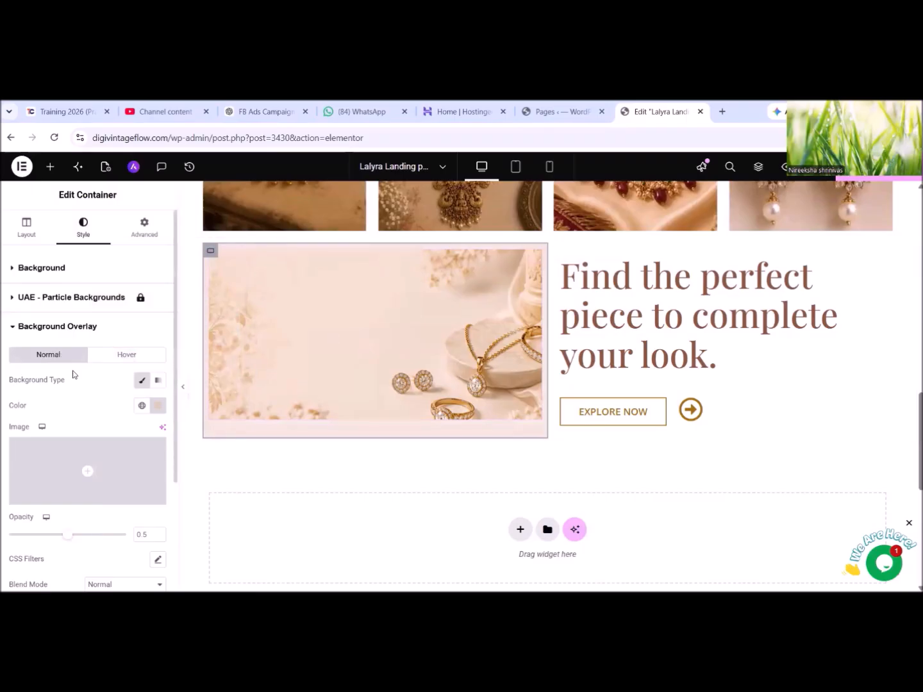
# Set the image container's background overlay opacity to 0.94.
pyautogui.scroll(-1, 90, 552)
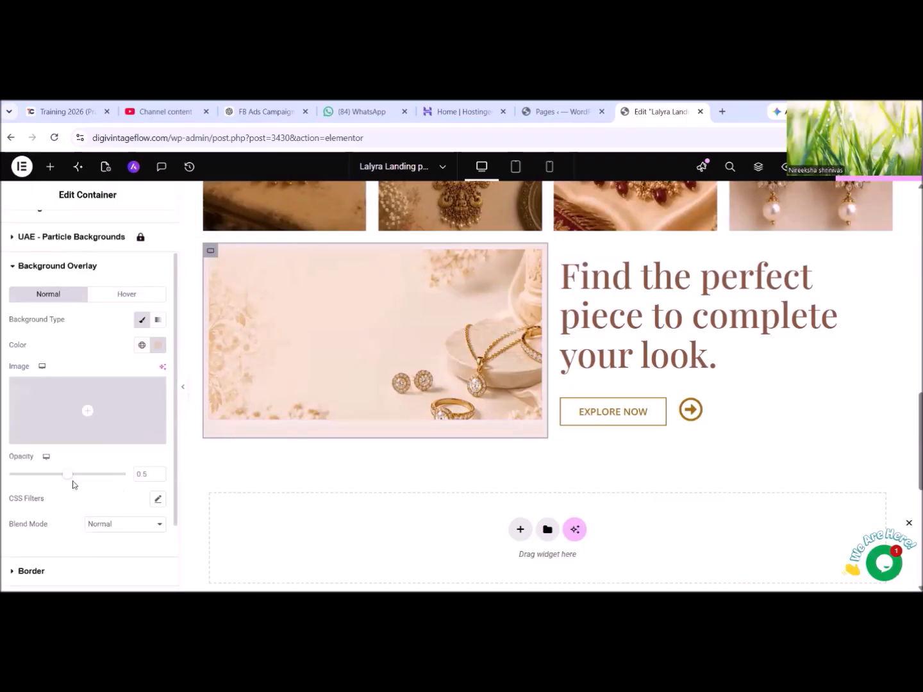
pyautogui.moveTo(70, 477); pyautogui.dragTo(121, 476)
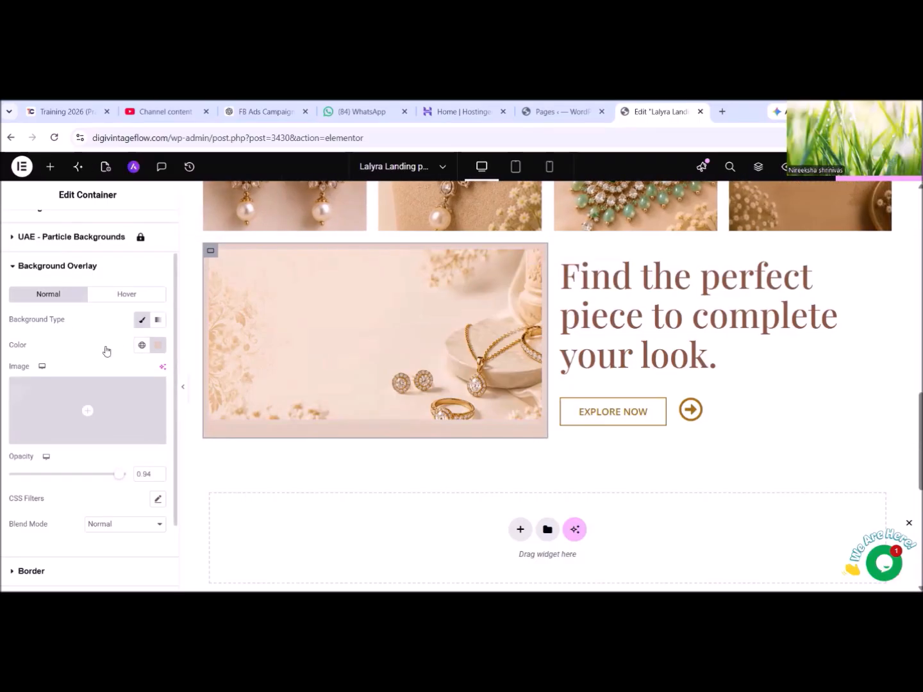
pyautogui.scroll(2, 107, 351)
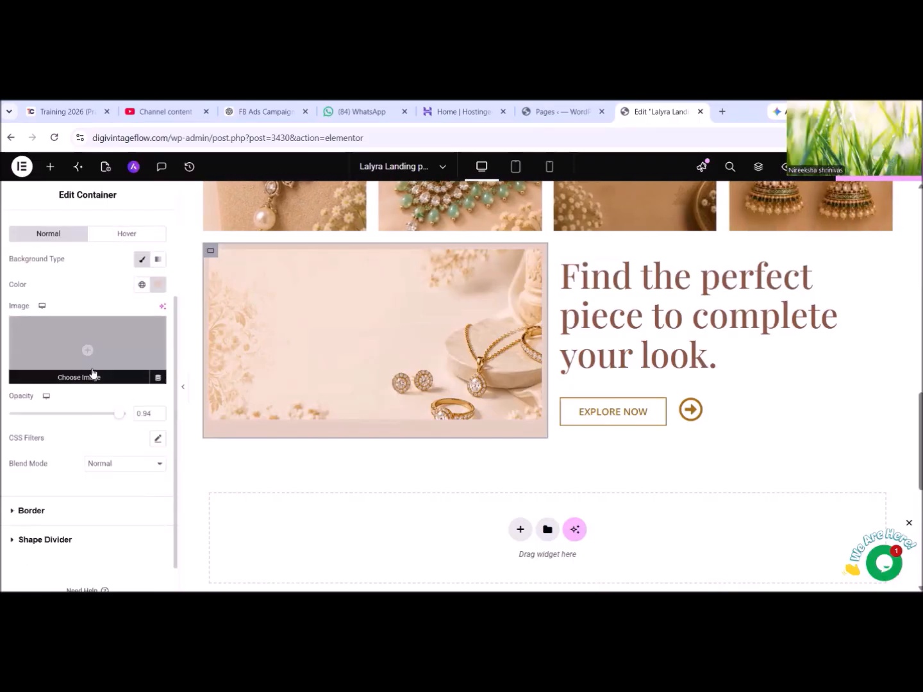
pyautogui.scroll(2, 102, 365)
pyautogui.scroll(-1, 138, 391)
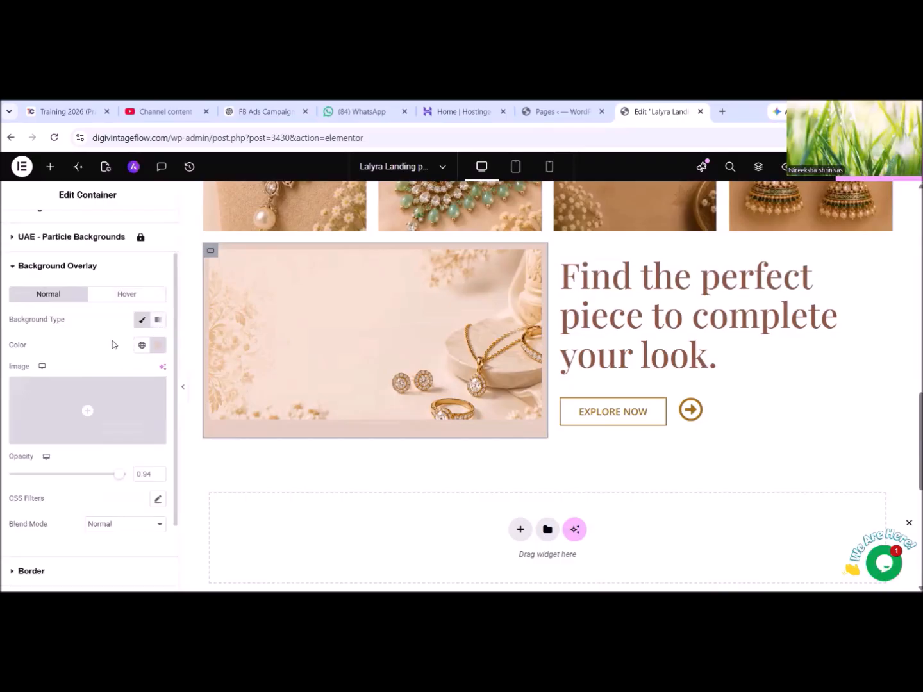
pyautogui.scroll(1, 112, 346)
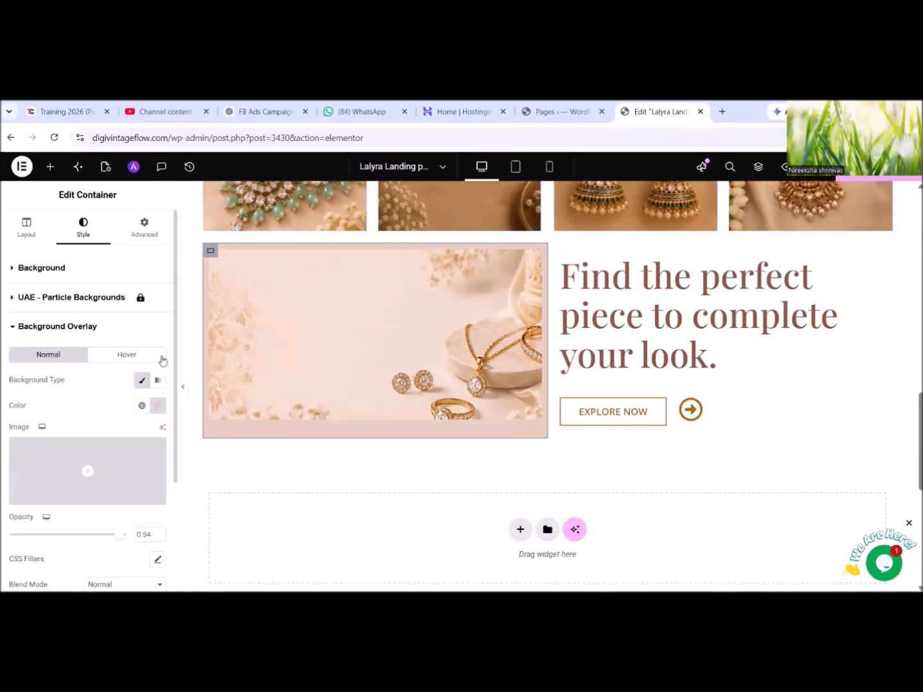
# Change the container's background overlay to a gradient and make its pink second color about half transparent.
pyautogui.click(158, 384)
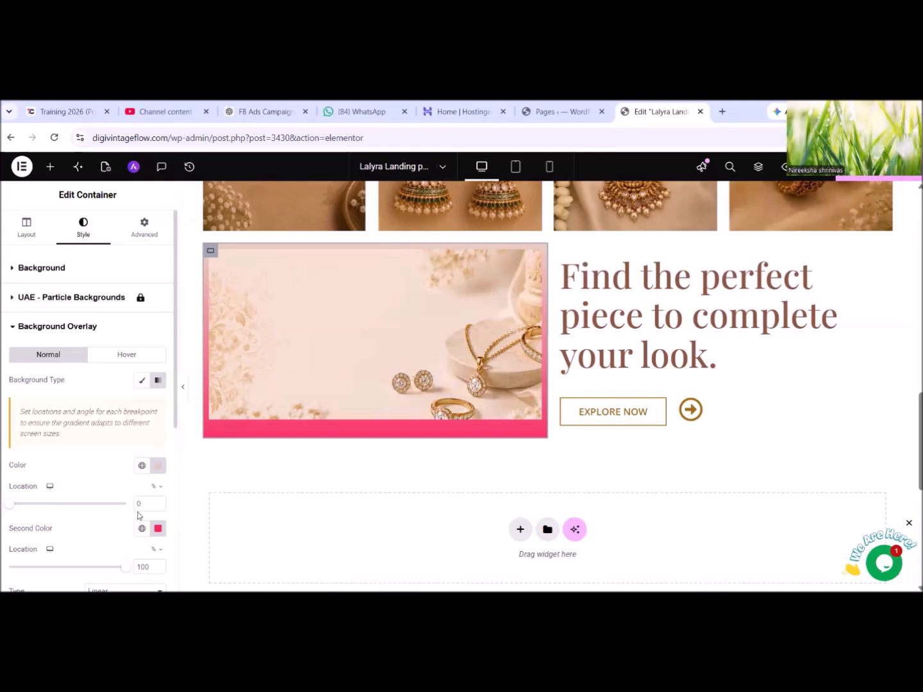
pyautogui.scroll(-1, 141, 513)
pyautogui.click(159, 468)
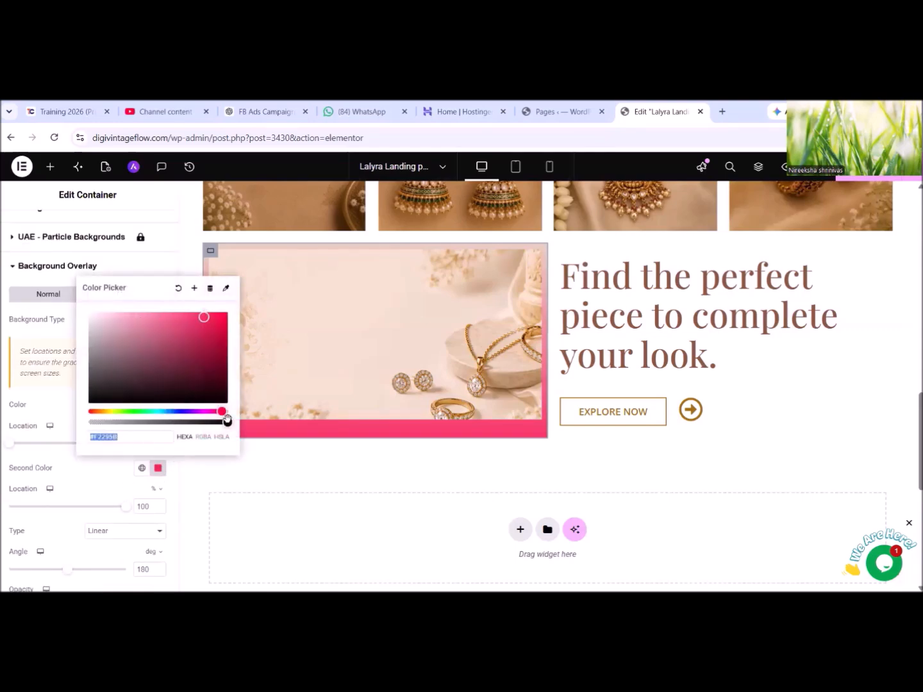
pyautogui.moveTo(227, 424); pyautogui.dragTo(152, 422)
pyautogui.click(64, 325)
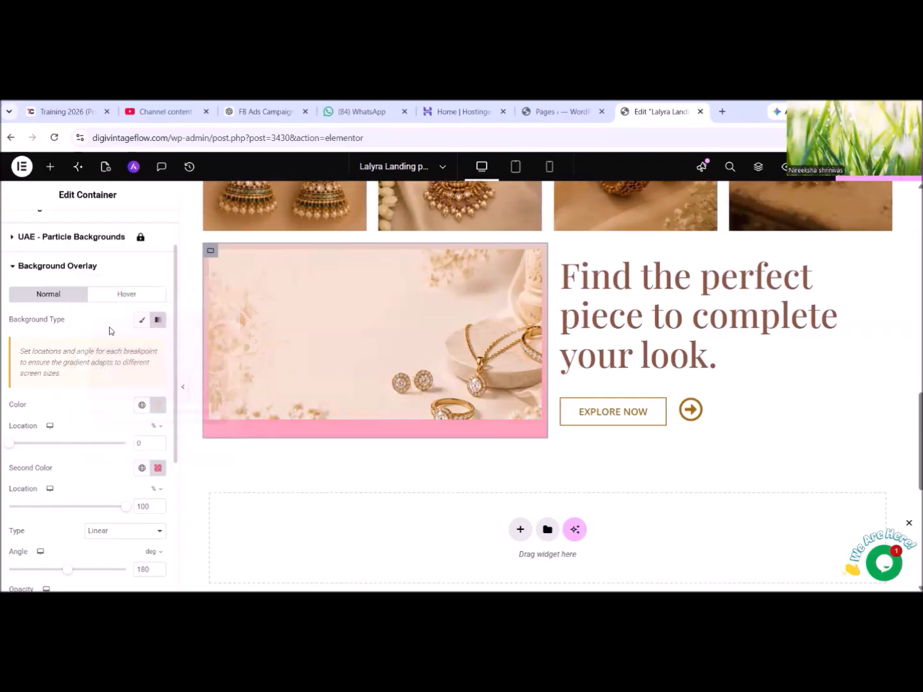
pyautogui.scroll(1, 51, 302)
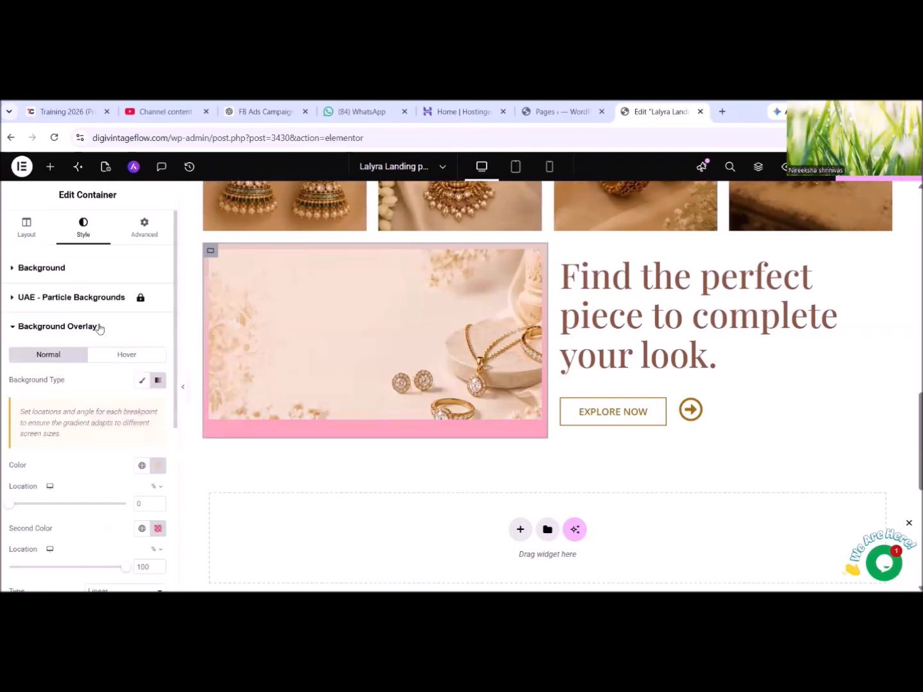
pyautogui.scroll(-2, 94, 361)
pyautogui.scroll(2, 91, 367)
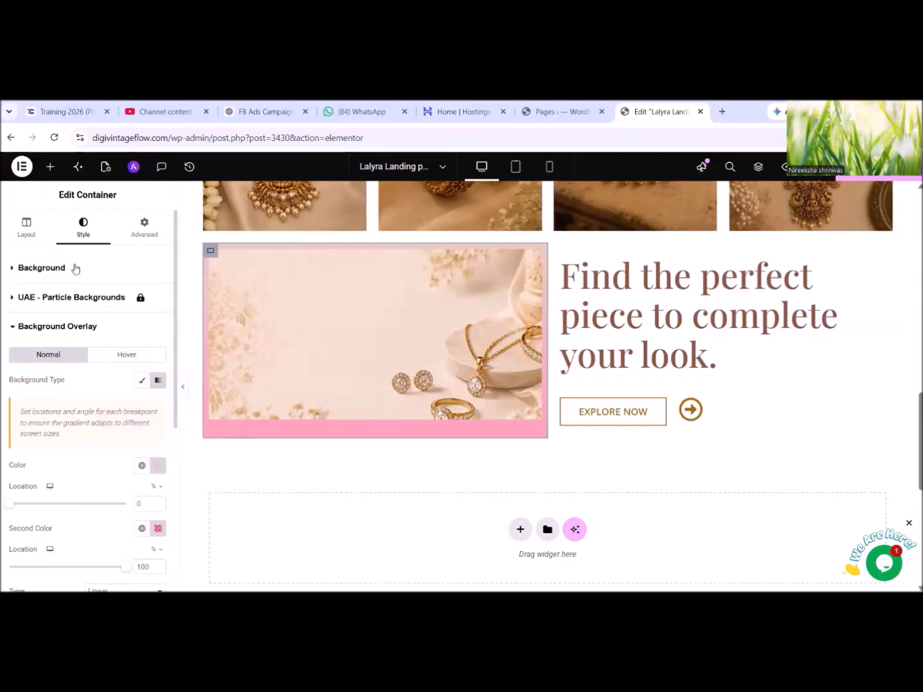
pyautogui.click(42, 268)
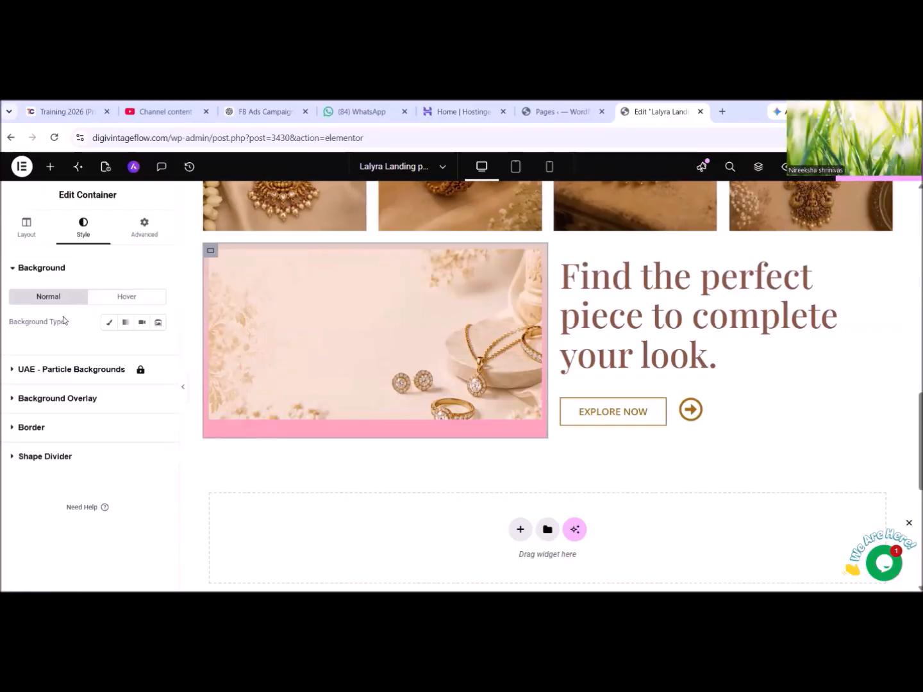
pyautogui.click(32, 427)
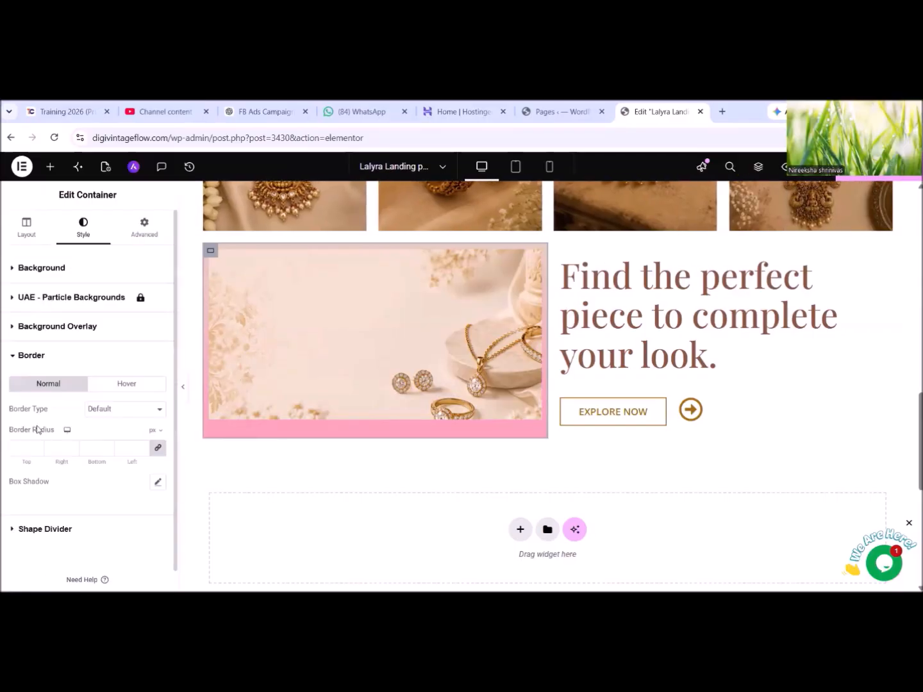
pyautogui.click(63, 329)
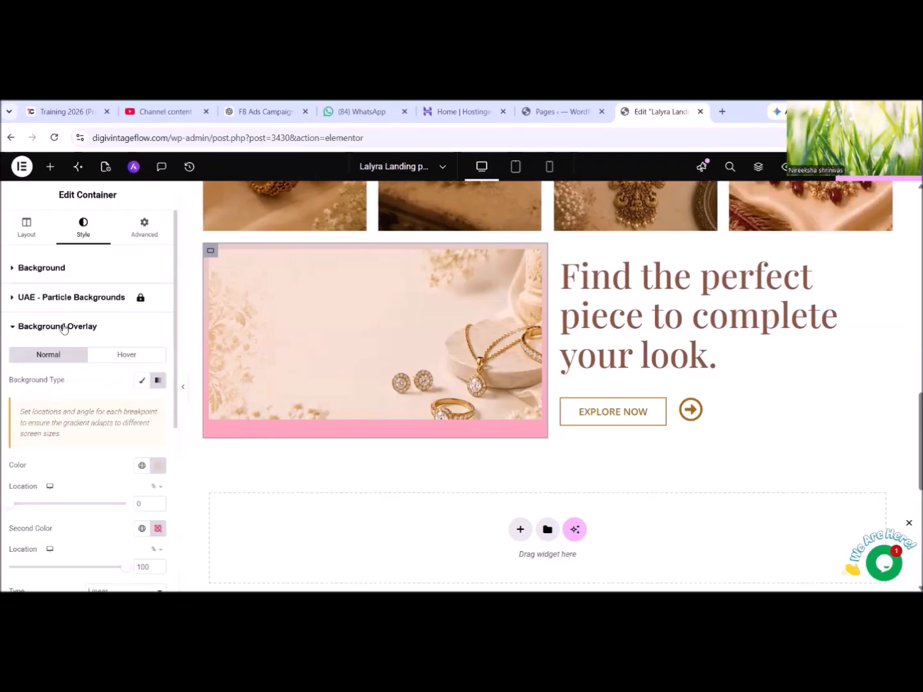
pyautogui.scroll(-5, 57, 349)
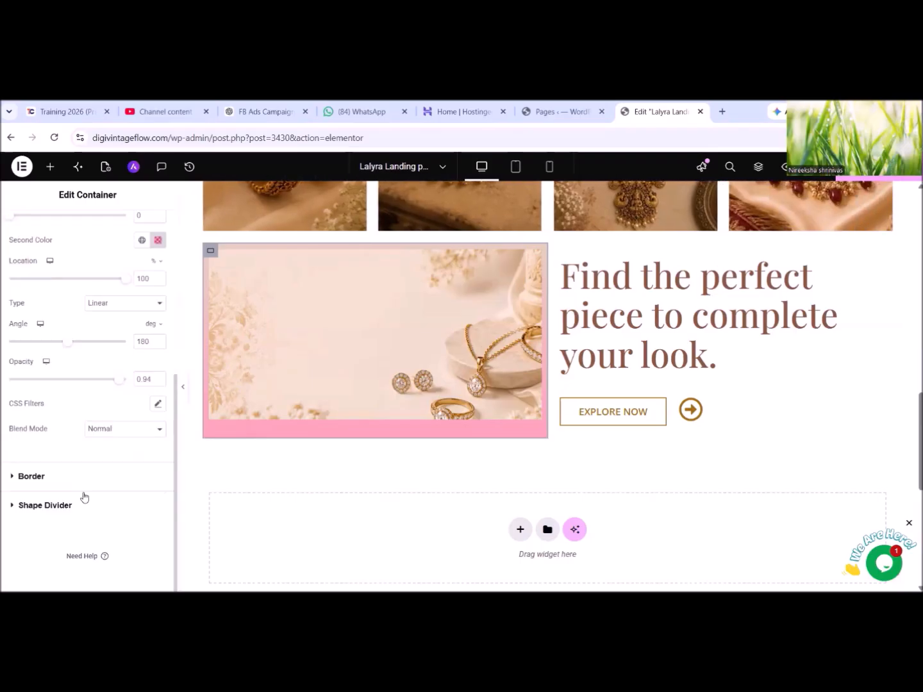
# Add a box shadow to the jewellery image's container with a horizontal offset of 8.
pyautogui.click(32, 476)
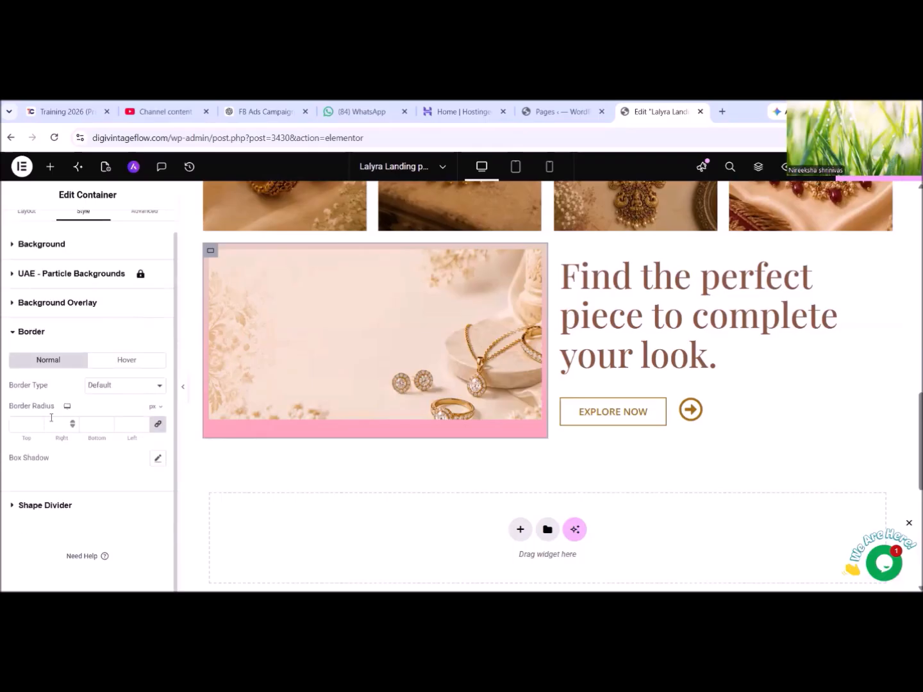
pyautogui.click(158, 458)
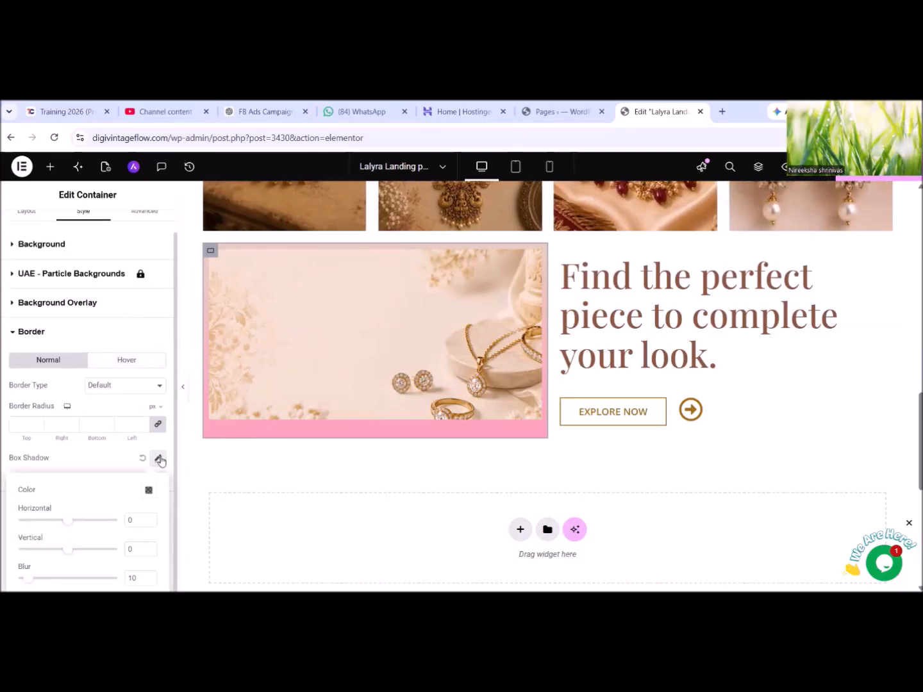
pyautogui.scroll(-1, 78, 488)
pyautogui.click(150, 461)
pyautogui.click(150, 461)
pyautogui.click(150, 461)
pyautogui.click(150, 461)
pyautogui.click(150, 461)
pyautogui.click(150, 461)
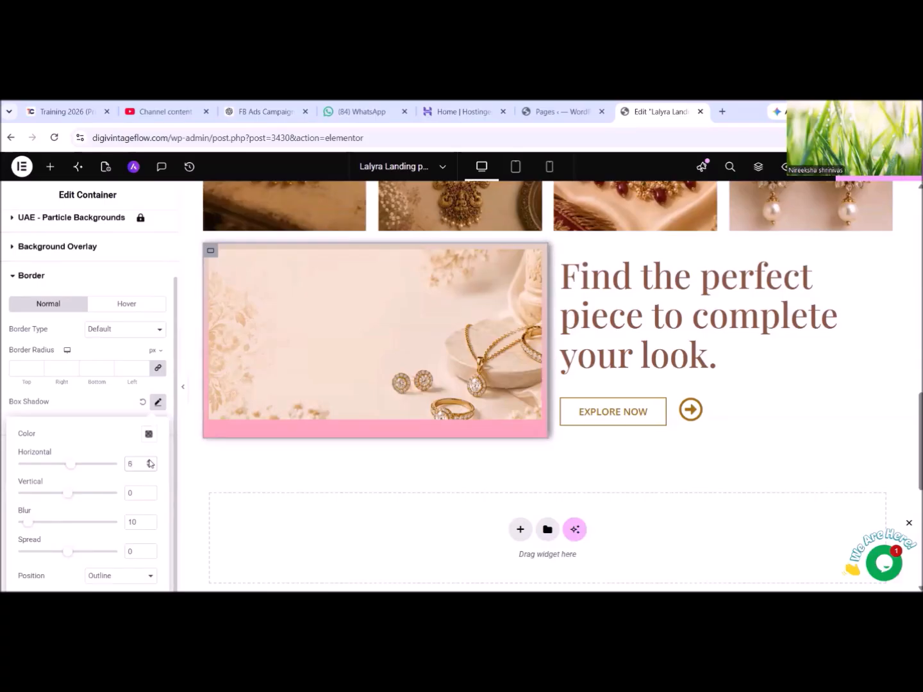
pyautogui.click(150, 461)
pyautogui.click(150, 461)
# Set the container's box shadow color to #DECBB7 and its horizontal offset to 12.
pyautogui.click(148, 436)
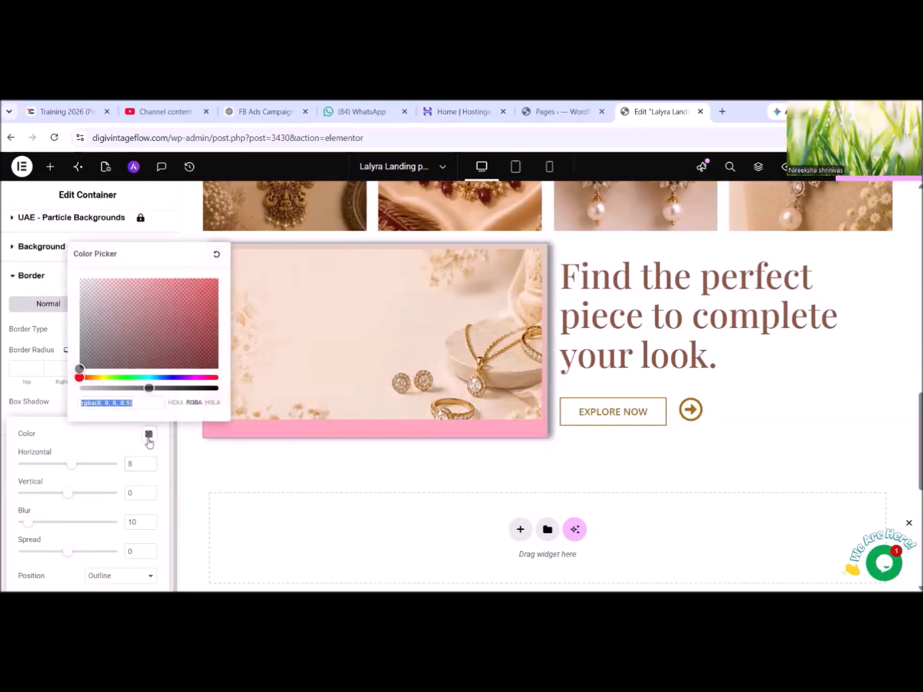
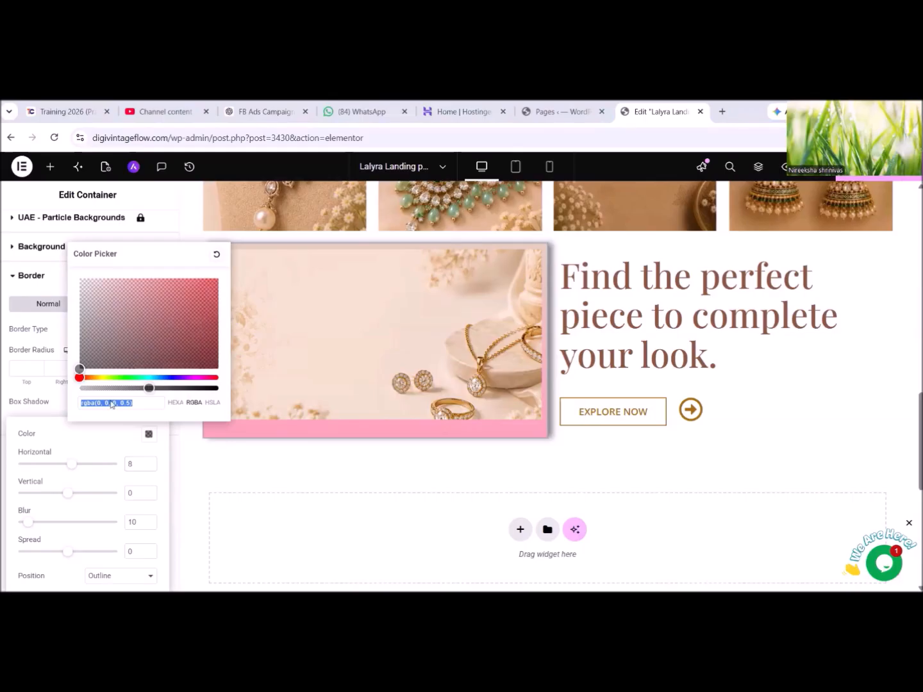
pyautogui.write('#DECBB7')
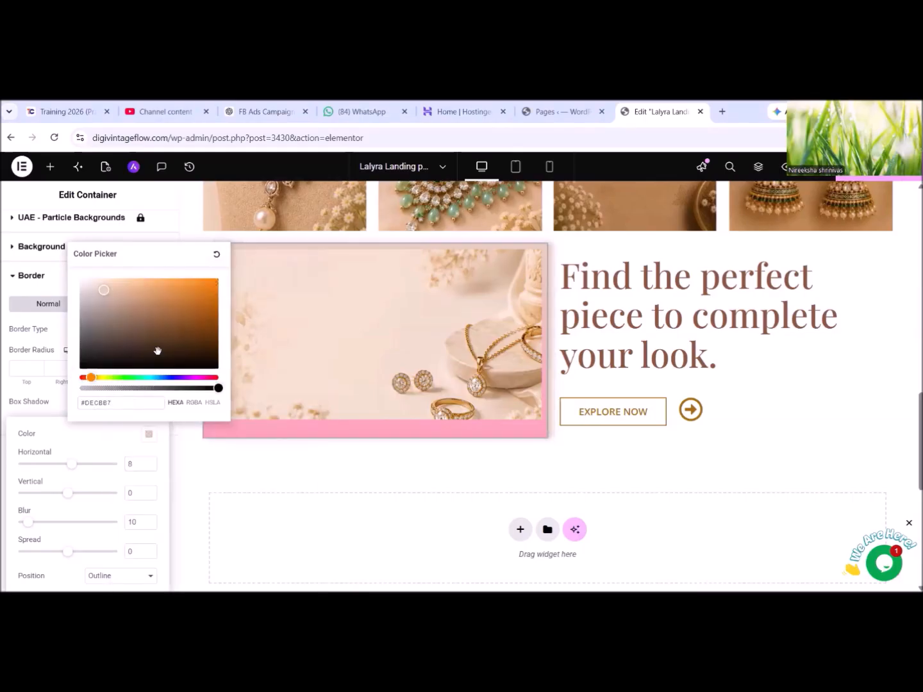
pyautogui.click(150, 463)
pyautogui.click(150, 463)
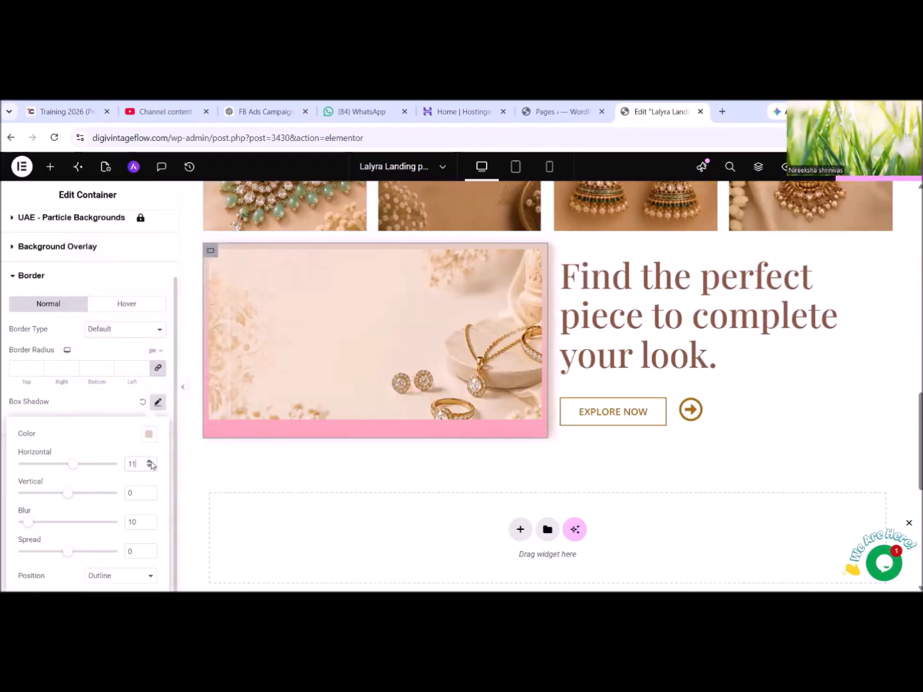
pyautogui.click(150, 462)
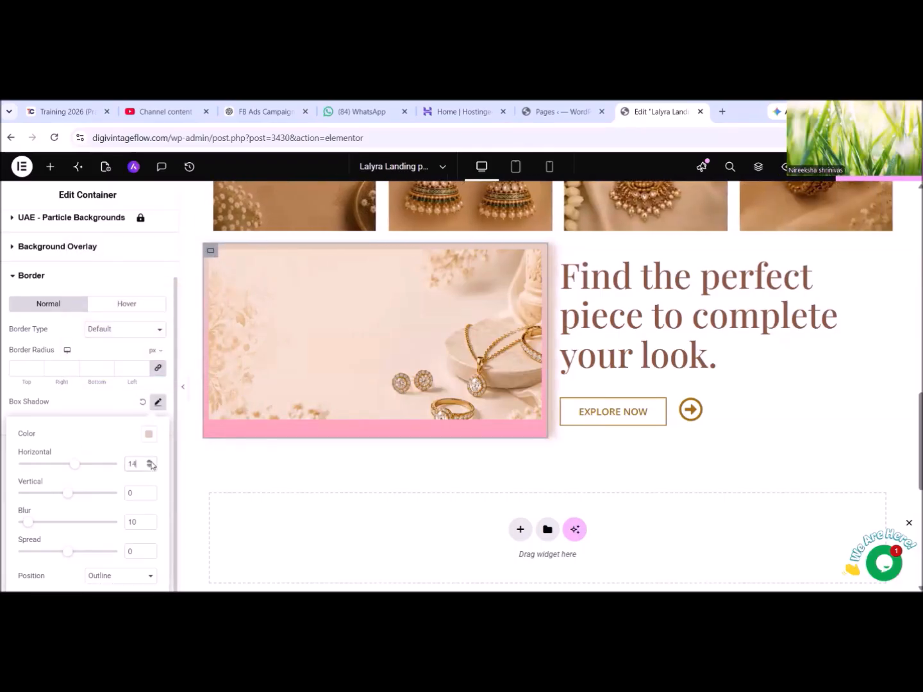
pyautogui.click(150, 462)
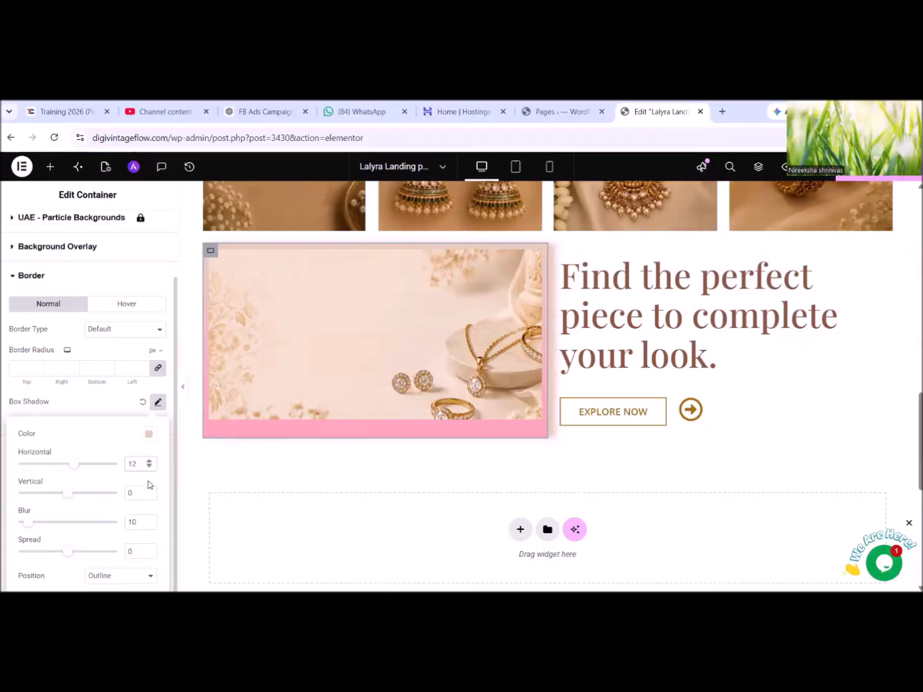
# Set the box shadow's vertical offset to 11.
pyautogui.click(150, 491)
pyautogui.click(150, 491)
pyautogui.click(150, 491)
pyautogui.click(150, 491)
pyautogui.click(150, 491)
pyautogui.click(150, 492)
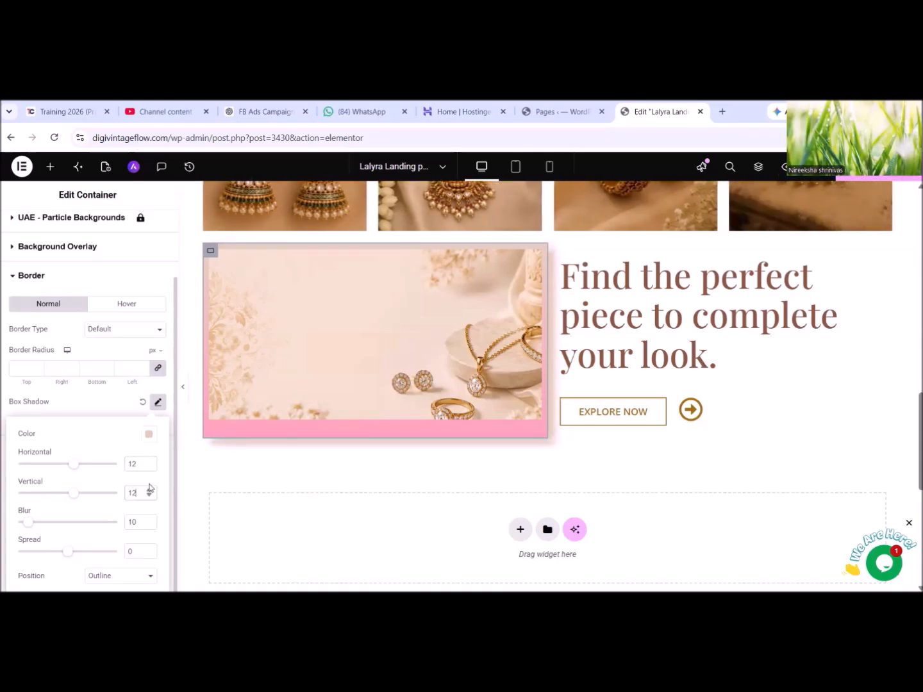
pyautogui.scroll(-1, 137, 495)
# Set the container's box shadow blur to 5 and its spread to 5.
pyautogui.click(149, 525)
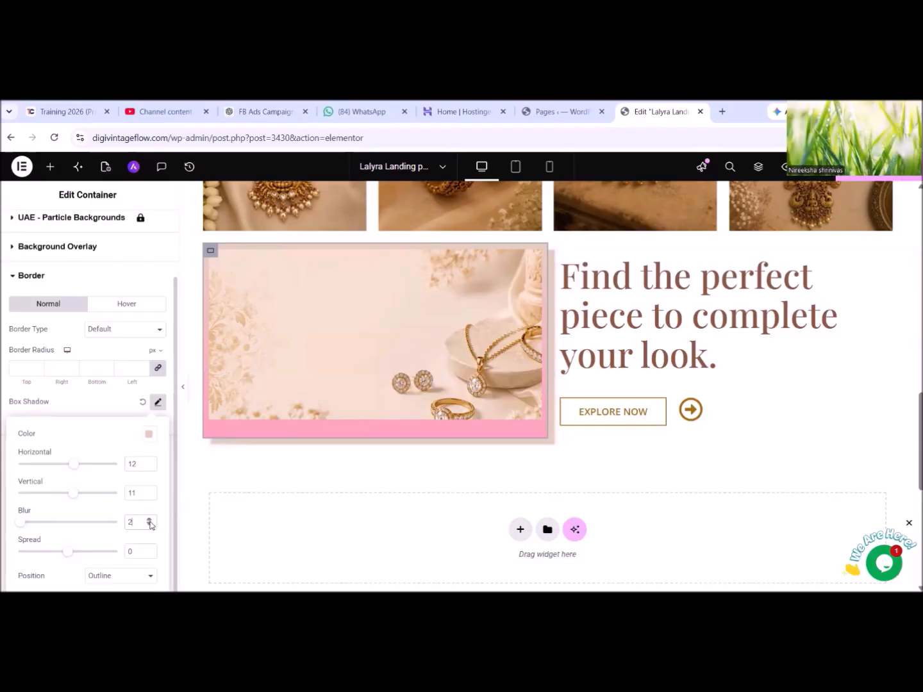
pyautogui.click(151, 520)
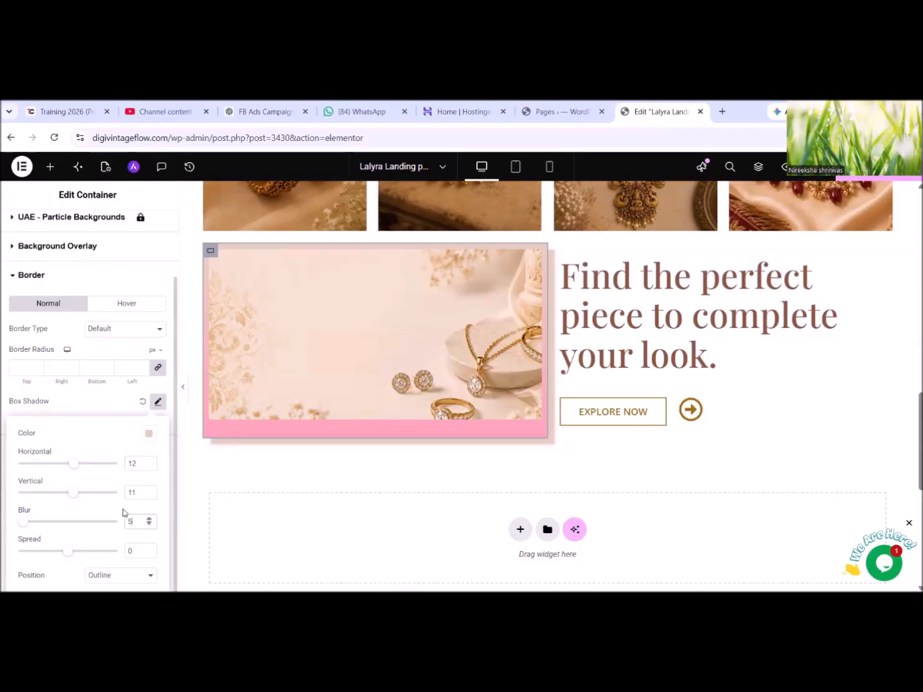
pyautogui.click(151, 549)
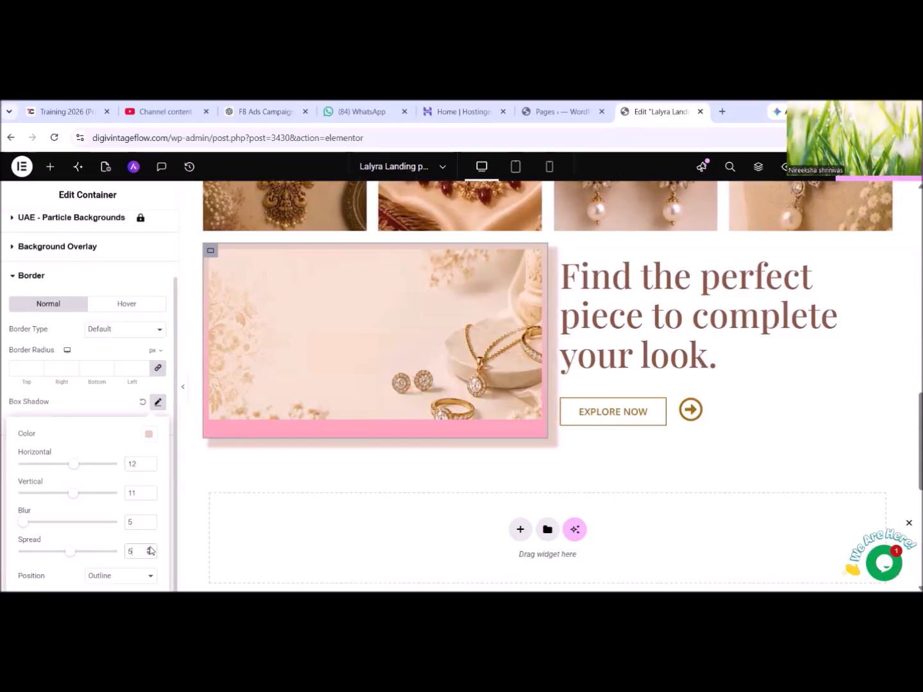
# Unlink the margin and padding values of the call-to-action section's outer container and set its top padding to 10 px.
pyautogui.moveTo(550, 247)
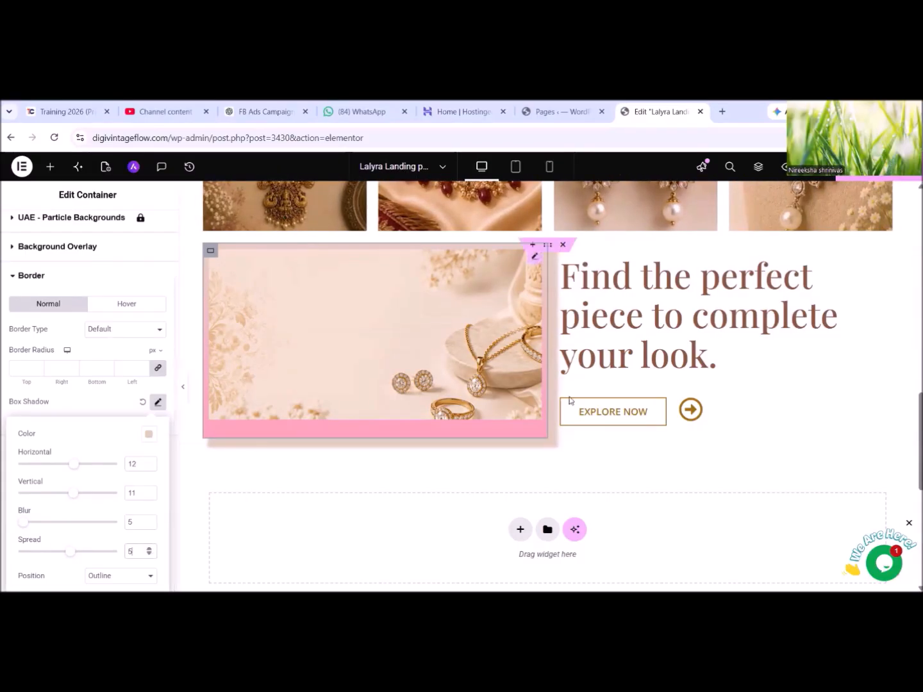
pyautogui.click(551, 247)
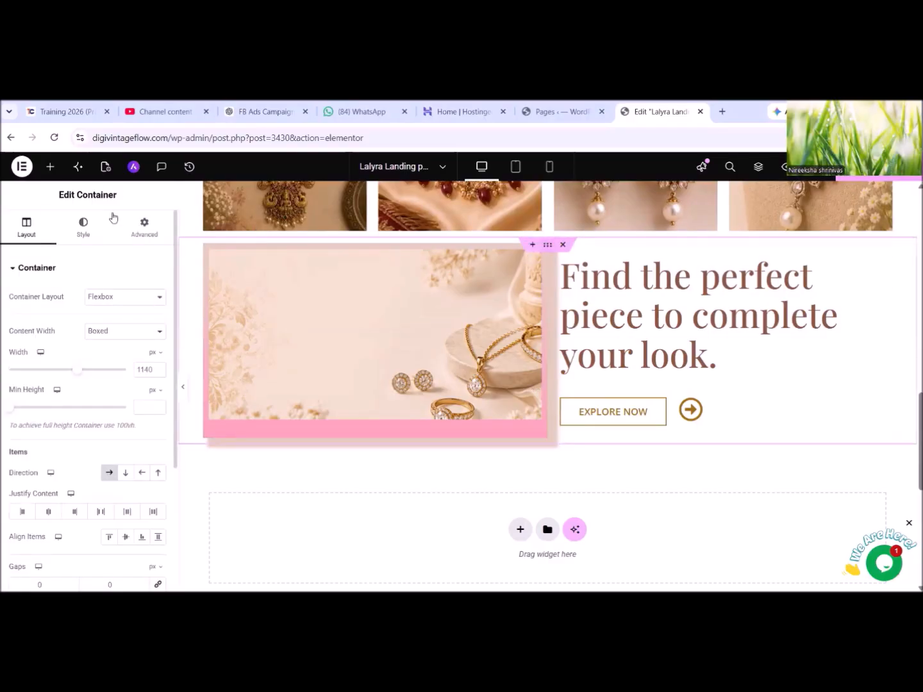
pyautogui.click(145, 226)
pyautogui.click(157, 311)
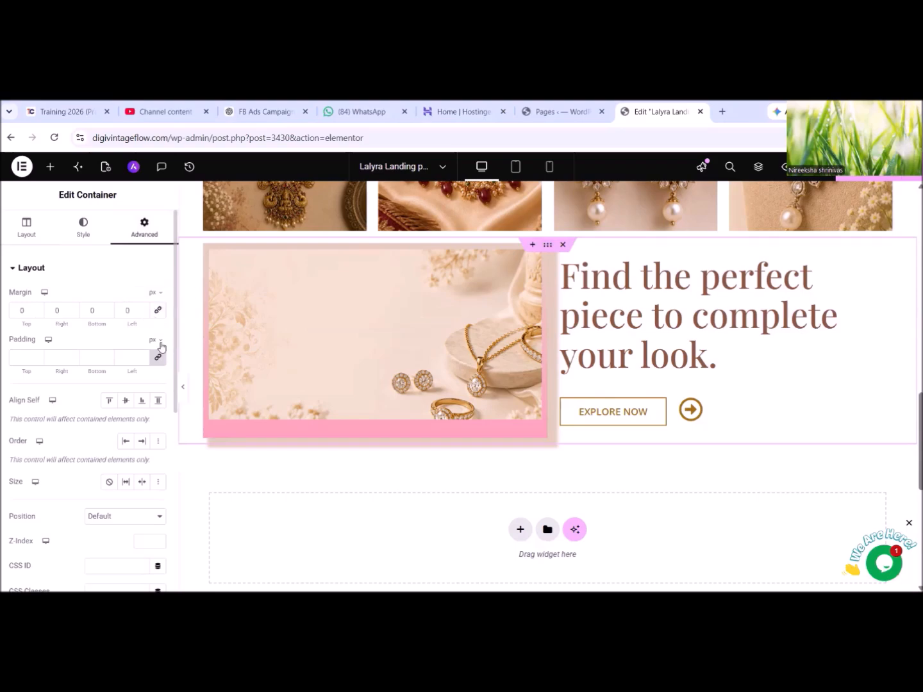
pyautogui.click(157, 357)
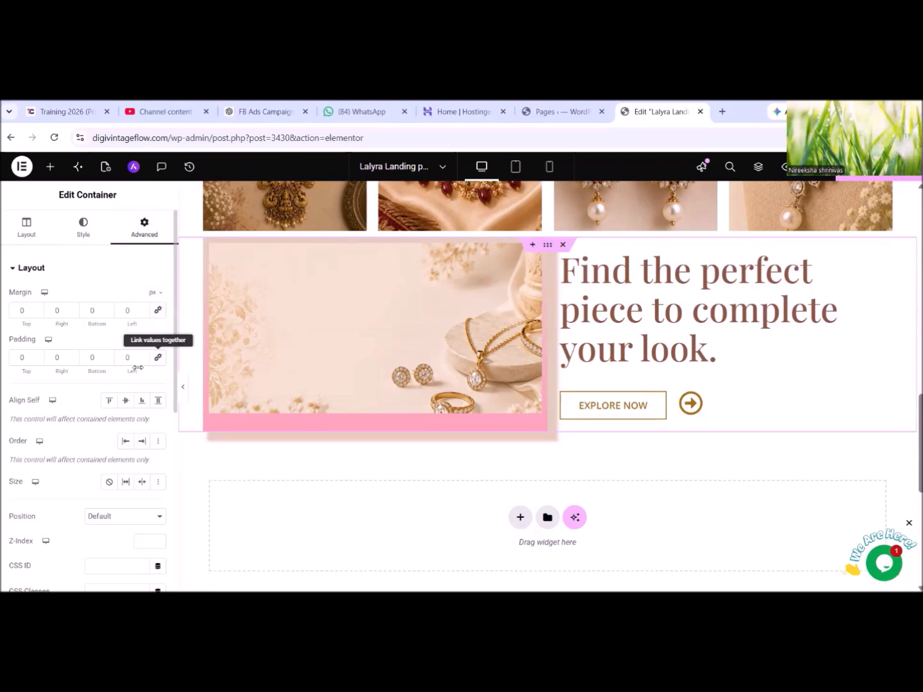
pyautogui.click(38, 355)
pyautogui.click(38, 356)
pyautogui.click(38, 355)
pyautogui.click(37, 356)
pyautogui.click(38, 356)
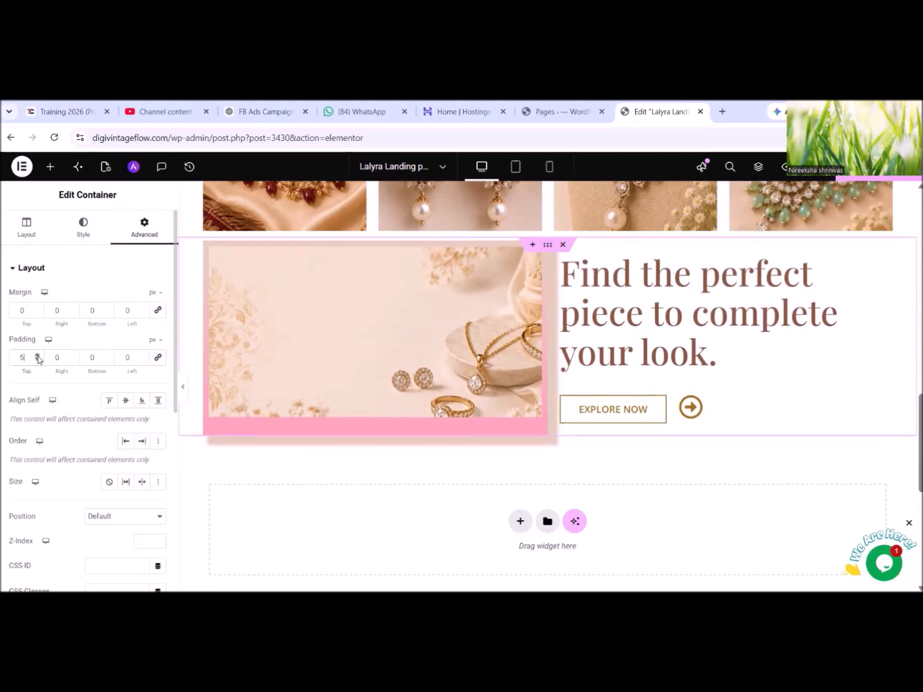
pyautogui.click(38, 356)
pyautogui.click(37, 356)
pyautogui.click(38, 355)
pyautogui.click(37, 356)
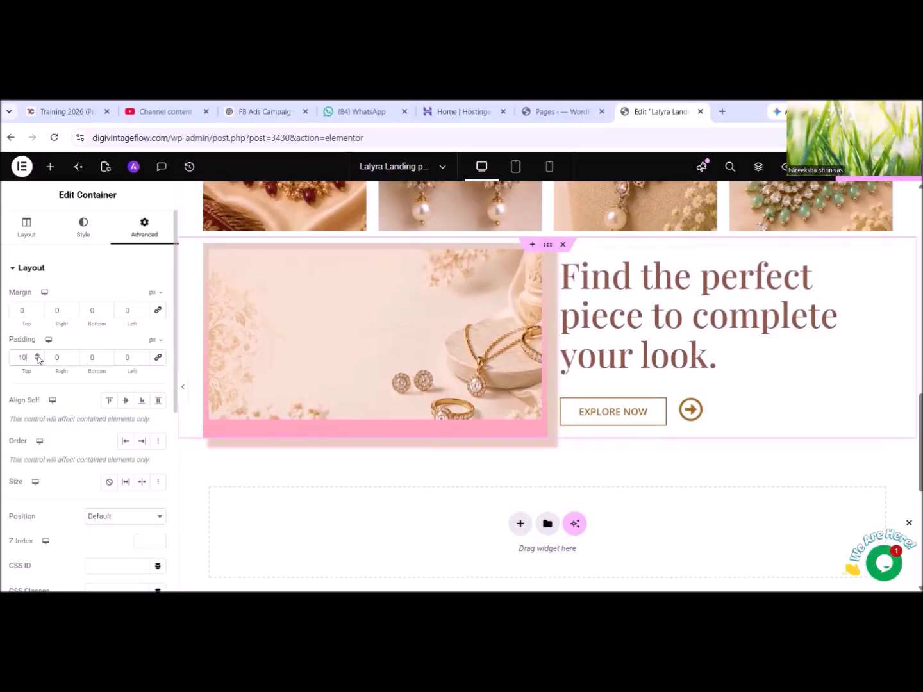
# Set the outer container's bottom padding to 20 px.
pyautogui.click(108, 354)
pyautogui.click(107, 355)
pyautogui.click(107, 356)
pyautogui.click(108, 355)
pyautogui.click(107, 356)
pyautogui.click(107, 354)
pyautogui.click(107, 355)
pyautogui.click(108, 355)
pyautogui.click(109, 355)
pyautogui.click(109, 355)
pyautogui.click(109, 355)
pyautogui.click(109, 355)
pyautogui.click(108, 355)
pyautogui.click(109, 355)
pyautogui.click(109, 355)
pyautogui.click(109, 355)
pyautogui.click(108, 355)
pyautogui.click(108, 354)
pyautogui.click(109, 355)
pyautogui.click(109, 354)
pyautogui.click(109, 355)
pyautogui.click(109, 360)
# Set the outer container's right padding to 50 px.
pyautogui.click(73, 355)
pyautogui.click(73, 355)
pyautogui.click(73, 356)
pyautogui.click(73, 356)
pyautogui.click(73, 356)
pyautogui.click(73, 356)
pyautogui.click(74, 356)
pyautogui.click(74, 356)
pyautogui.click(74, 357)
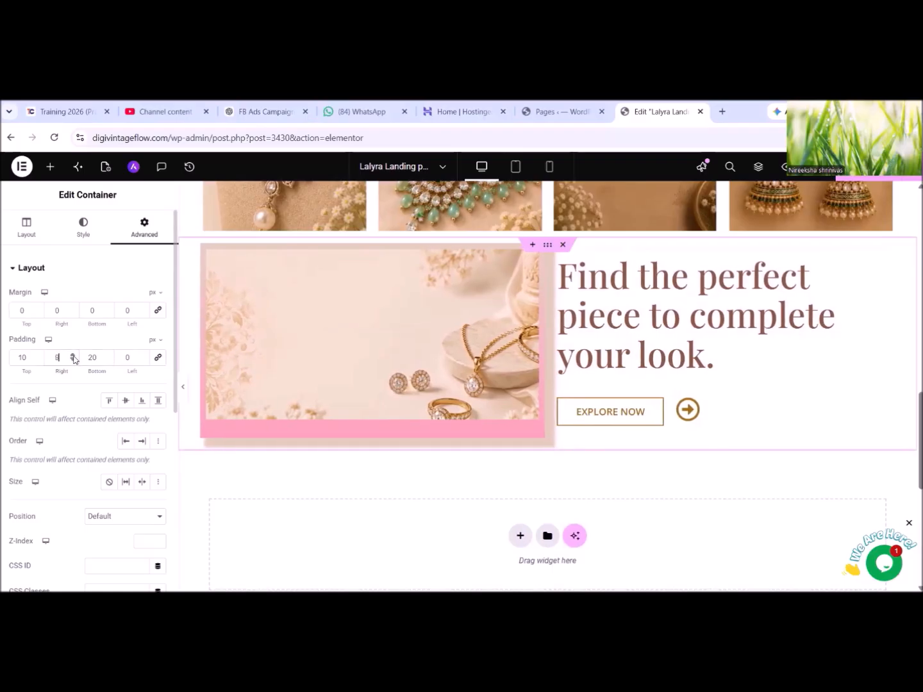
pyautogui.click(74, 356)
pyautogui.click(73, 356)
pyautogui.click(73, 357)
pyautogui.click(73, 356)
pyautogui.click(73, 356)
pyautogui.click(73, 355)
pyautogui.click(73, 355)
pyautogui.click(73, 356)
pyautogui.click(73, 356)
pyautogui.click(73, 356)
pyautogui.click(73, 357)
pyautogui.click(72, 356)
pyautogui.click(72, 356)
pyautogui.click(73, 356)
pyautogui.click(73, 356)
pyautogui.click(73, 356)
pyautogui.click(73, 357)
pyautogui.click(73, 356)
pyautogui.click(73, 356)
pyautogui.click(73, 357)
pyautogui.click(73, 356)
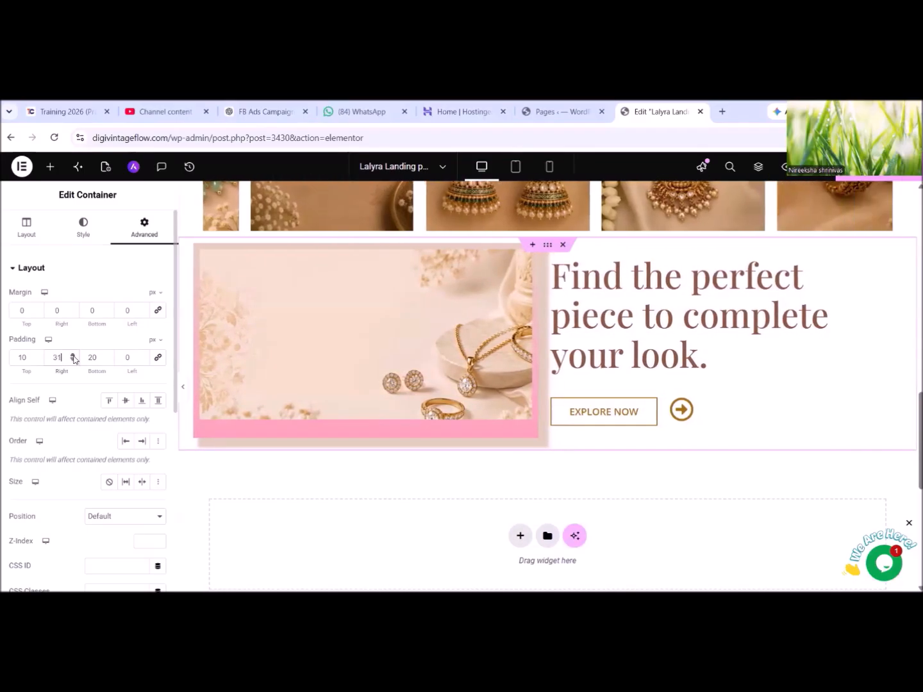
pyautogui.click(72, 357)
pyautogui.click(73, 357)
pyautogui.click(73, 356)
pyautogui.click(73, 357)
pyautogui.click(73, 356)
pyautogui.click(73, 356)
pyautogui.click(73, 357)
pyautogui.click(72, 357)
pyautogui.click(73, 356)
pyautogui.click(73, 357)
pyautogui.click(73, 356)
pyautogui.click(72, 357)
pyautogui.click(74, 356)
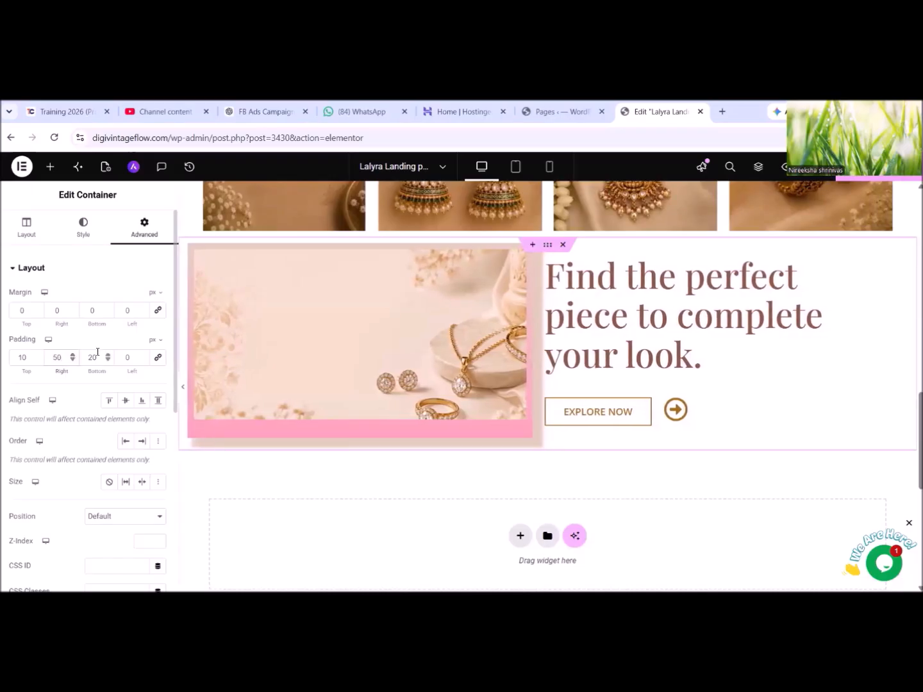
# Set the outer container's left padding to 50 px.
pyautogui.click(144, 356)
pyautogui.click(143, 356)
pyautogui.click(144, 356)
pyautogui.click(143, 356)
pyautogui.click(144, 355)
pyautogui.click(144, 356)
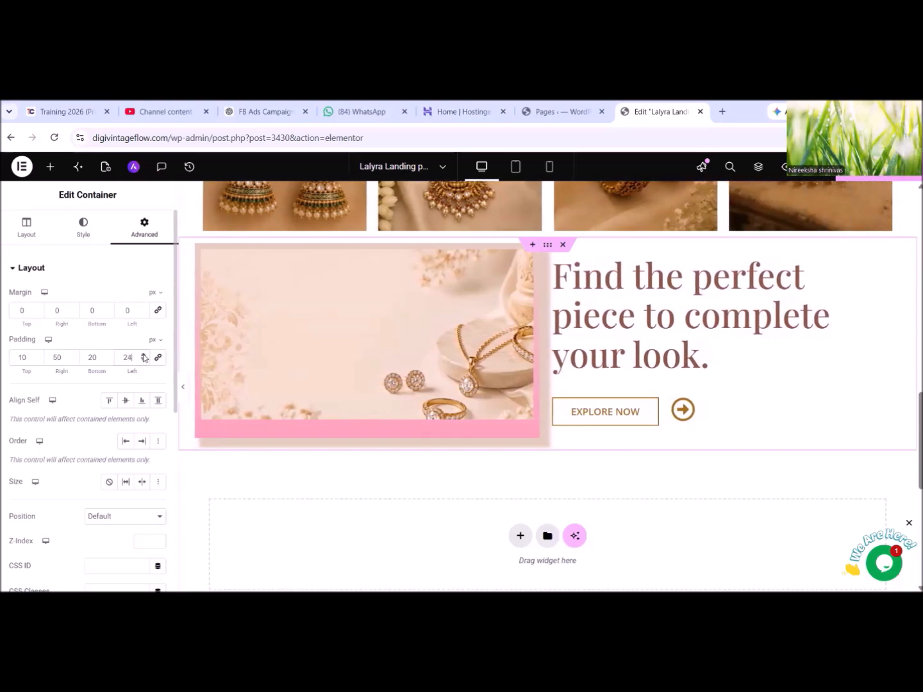
pyautogui.click(144, 355)
pyautogui.click(144, 355)
pyautogui.click(143, 356)
pyautogui.click(143, 356)
pyautogui.click(144, 356)
pyautogui.click(144, 356)
pyautogui.click(144, 356)
pyautogui.click(143, 356)
pyautogui.click(143, 356)
pyautogui.click(143, 355)
pyautogui.click(144, 355)
pyautogui.click(143, 355)
pyautogui.click(143, 355)
pyautogui.click(144, 356)
pyautogui.click(143, 356)
pyautogui.click(143, 355)
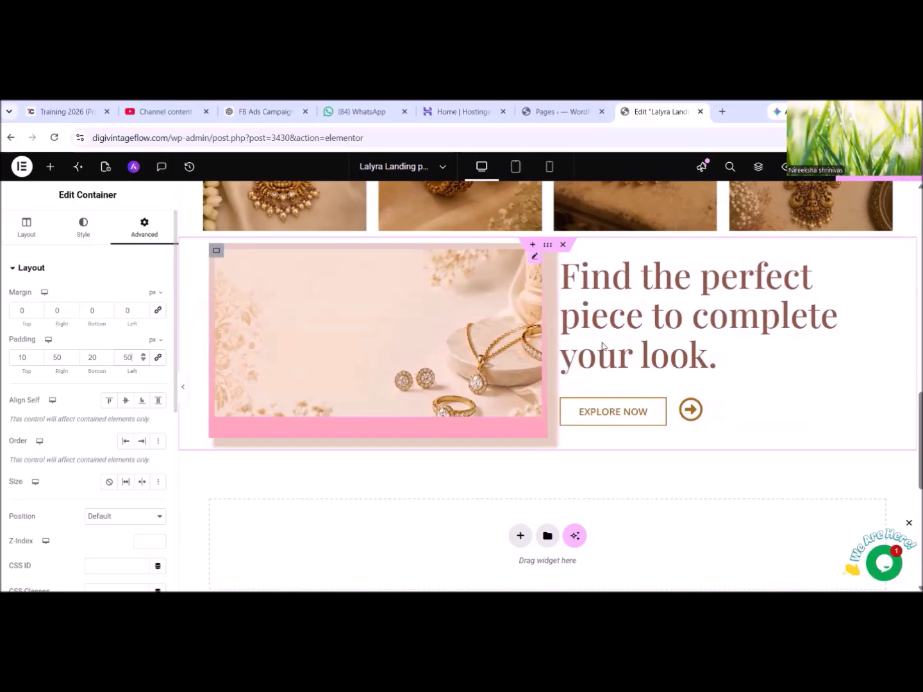
# Set the outer container's right margin to 20 px and bring its left margin to 0.
pyautogui.click(73, 309)
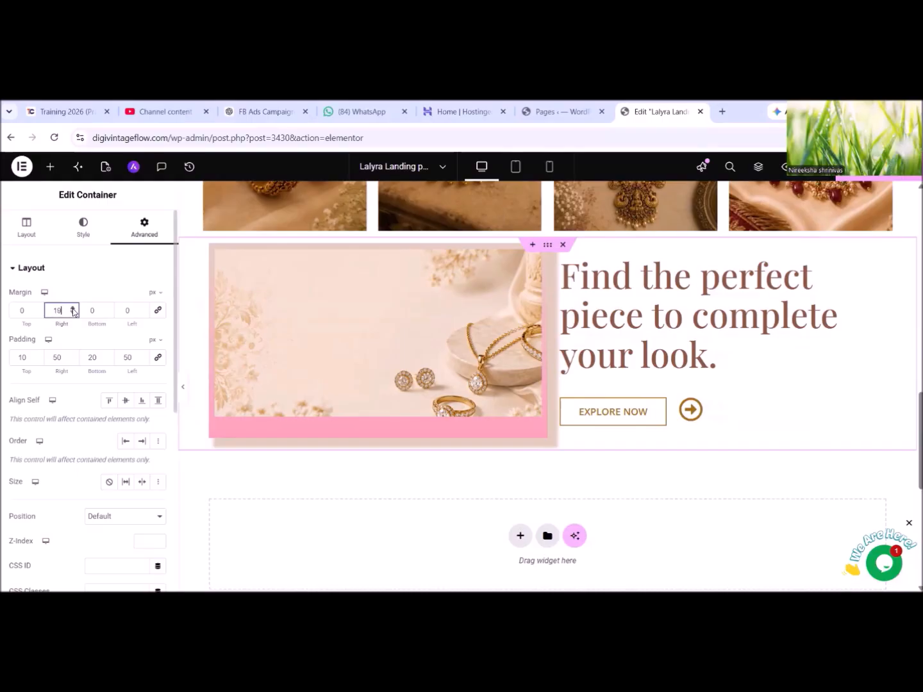
pyautogui.click(144, 309)
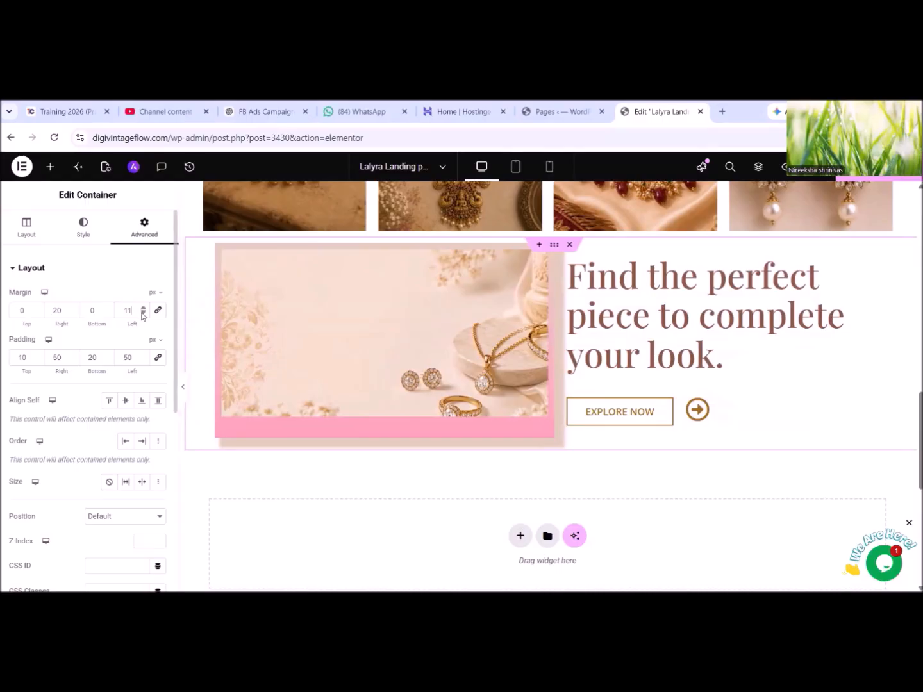
pyautogui.click(143, 313)
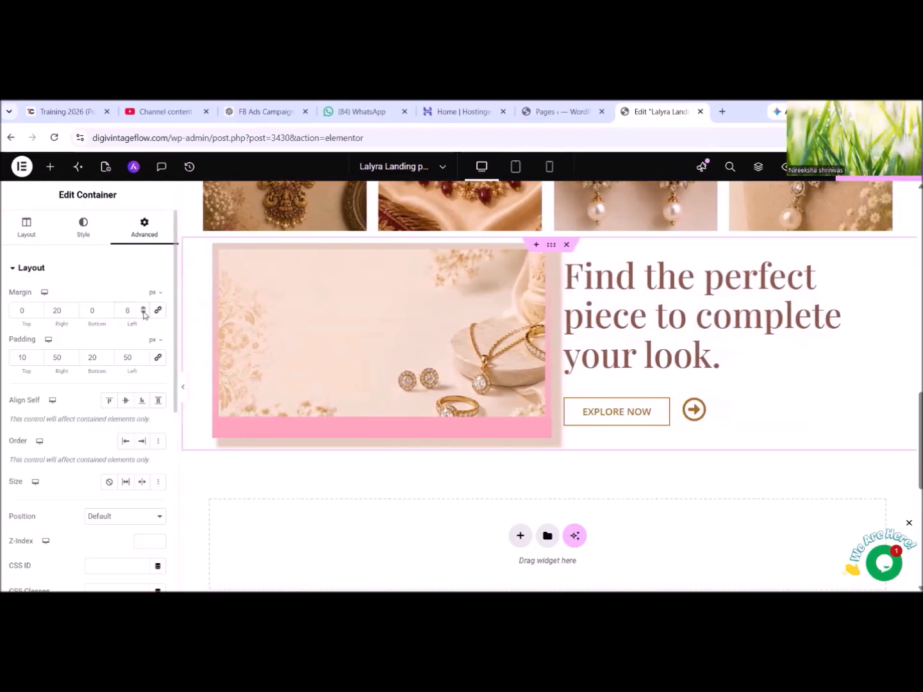
pyautogui.click(143, 313)
pyautogui.click(142, 313)
pyautogui.click(143, 308)
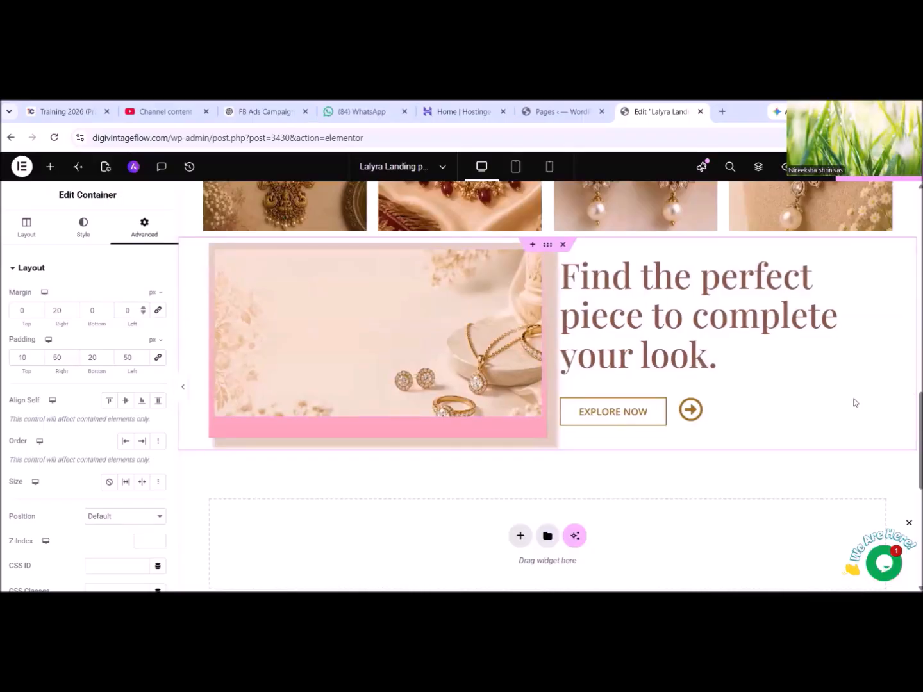
# Unlink the padding values of the inner container holding the heading and button, and set its left padding to 40 px.
pyautogui.click(556, 253)
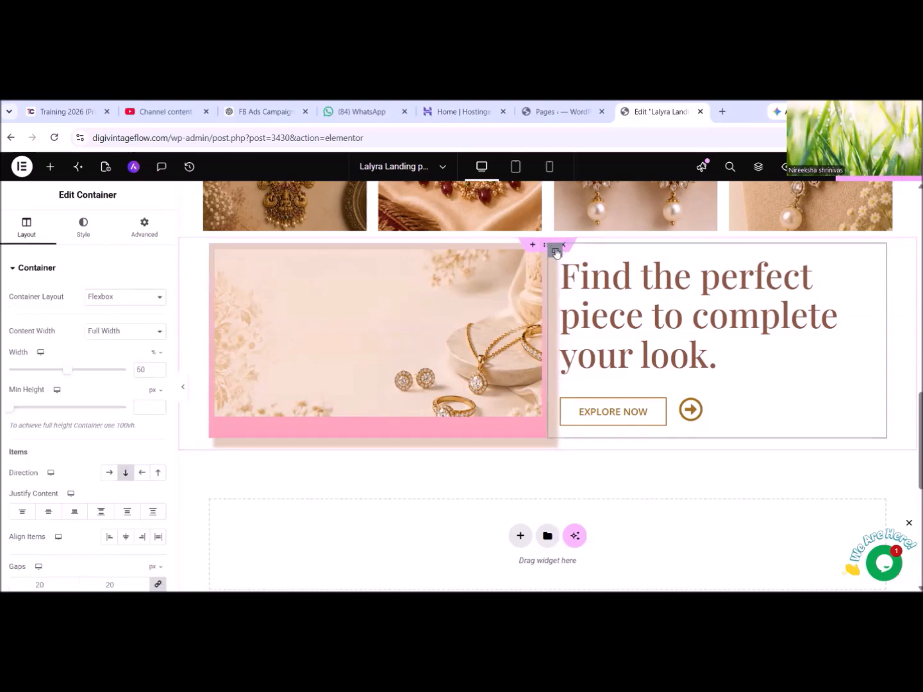
pyautogui.click(86, 227)
pyautogui.click(141, 228)
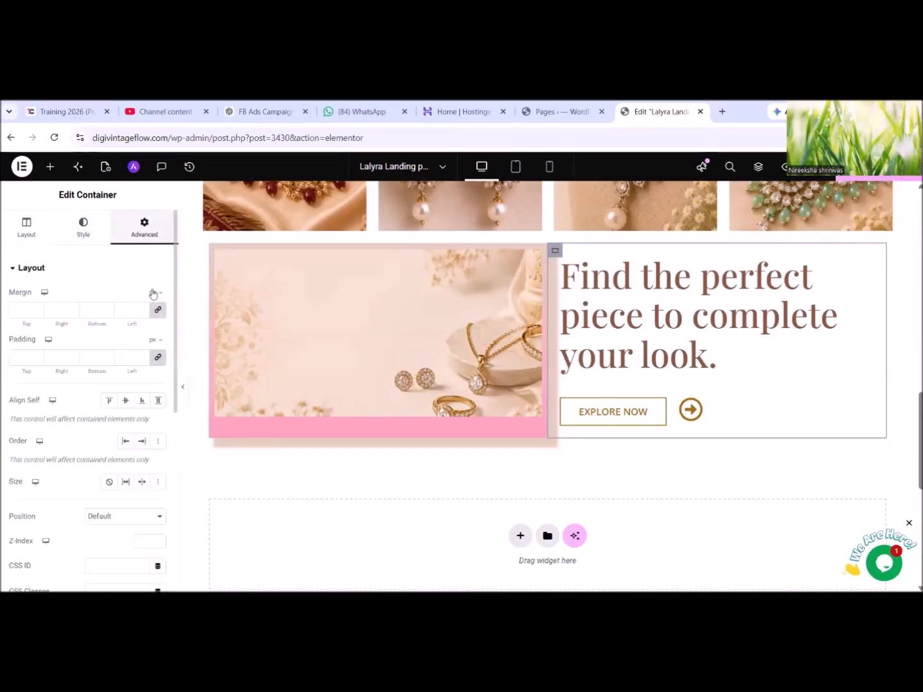
pyautogui.click(157, 356)
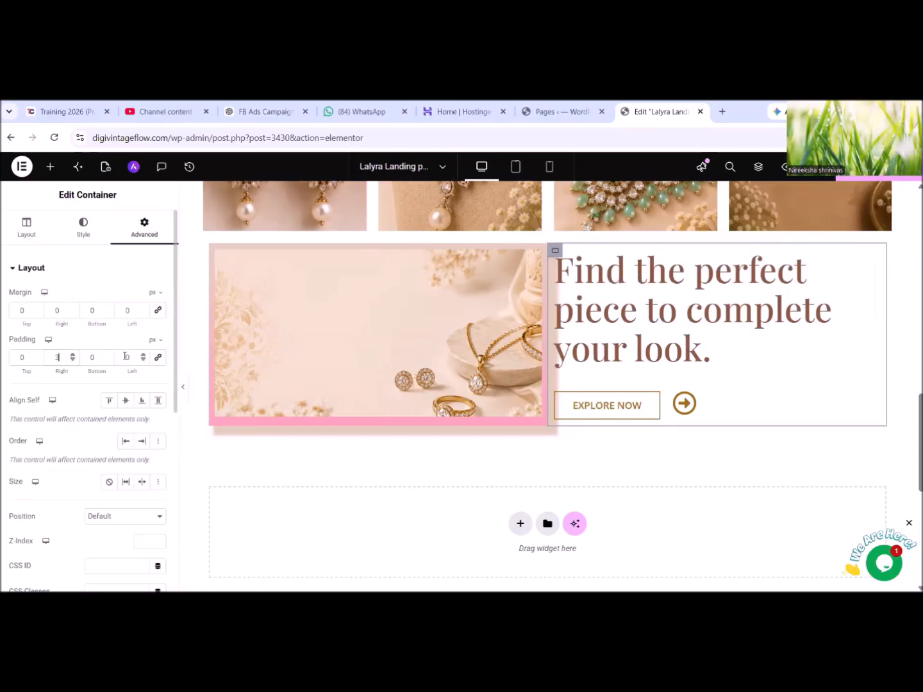
pyautogui.click(145, 357)
pyautogui.write('16')
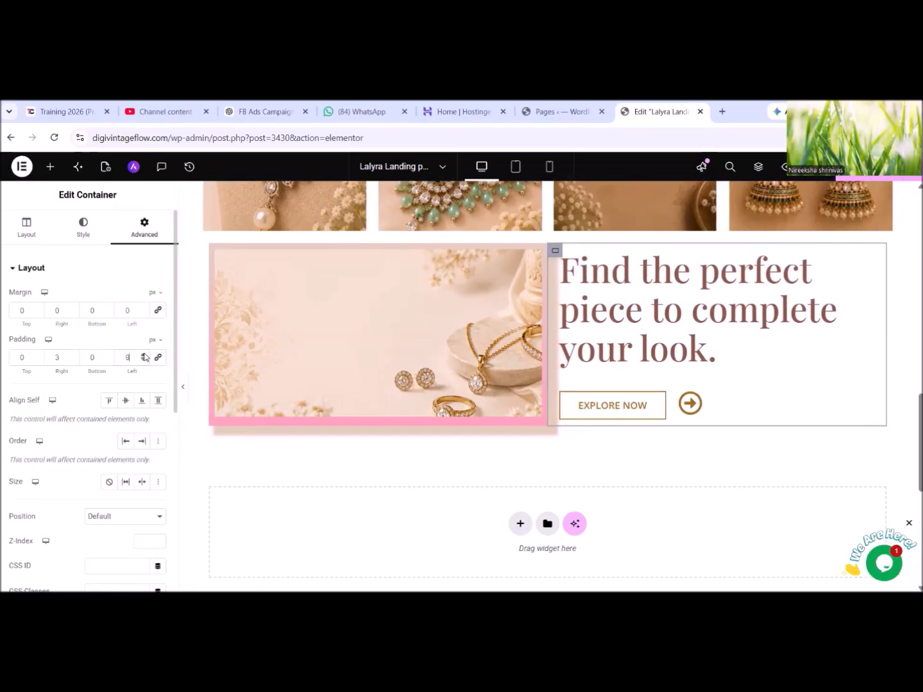
pyautogui.click(145, 356)
pyautogui.click(145, 355)
pyautogui.click(144, 355)
pyautogui.click(145, 355)
pyautogui.click(146, 355)
pyautogui.click(145, 355)
pyautogui.click(145, 355)
pyautogui.click(144, 355)
pyautogui.click(144, 354)
pyautogui.click(145, 355)
pyautogui.click(144, 356)
pyautogui.click(144, 355)
pyautogui.click(144, 354)
pyautogui.click(144, 355)
pyautogui.click(144, 355)
pyautogui.click(144, 355)
pyautogui.click(144, 355)
pyautogui.click(145, 355)
pyautogui.click(145, 355)
pyautogui.click(144, 355)
pyautogui.click(144, 354)
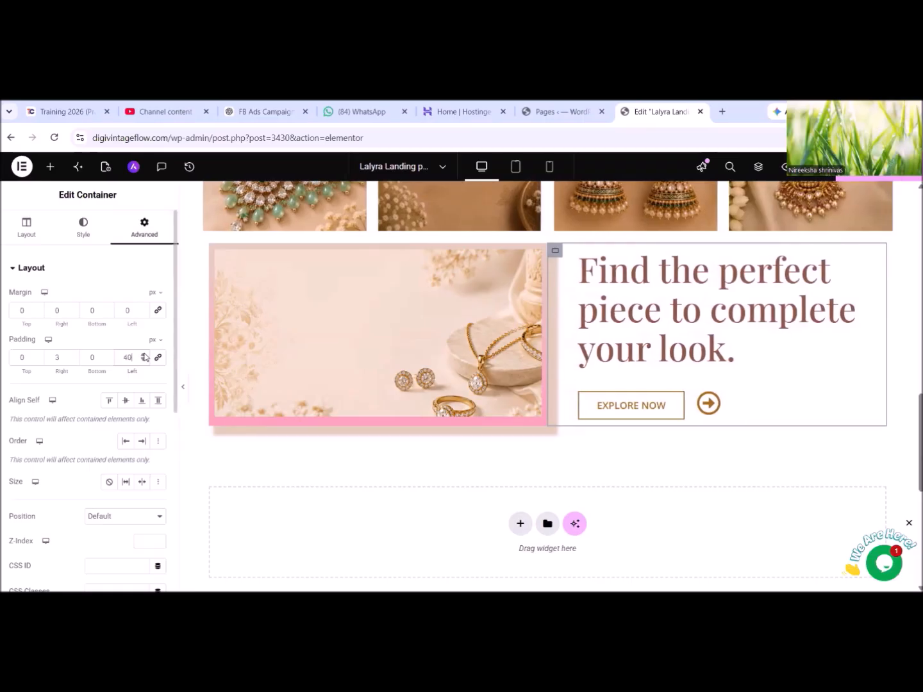
# Set the heading and button container's right padding to 20 px.
pyautogui.click(74, 356)
pyautogui.click(73, 356)
pyautogui.click(73, 356)
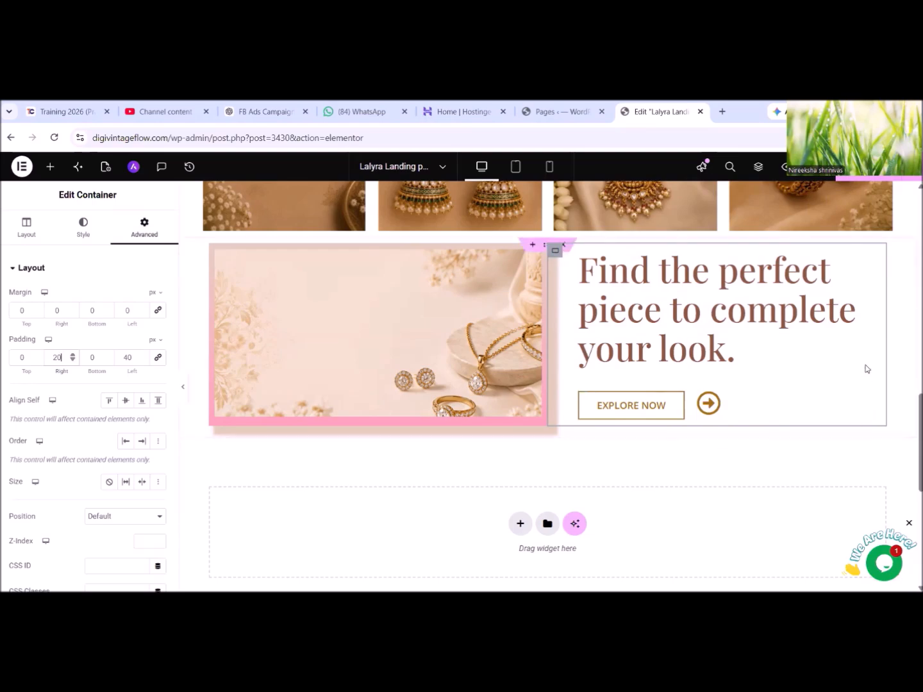
# Add a single-column flexbox container below the call-to-action section.
pyautogui.scroll(-1, 540, 492)
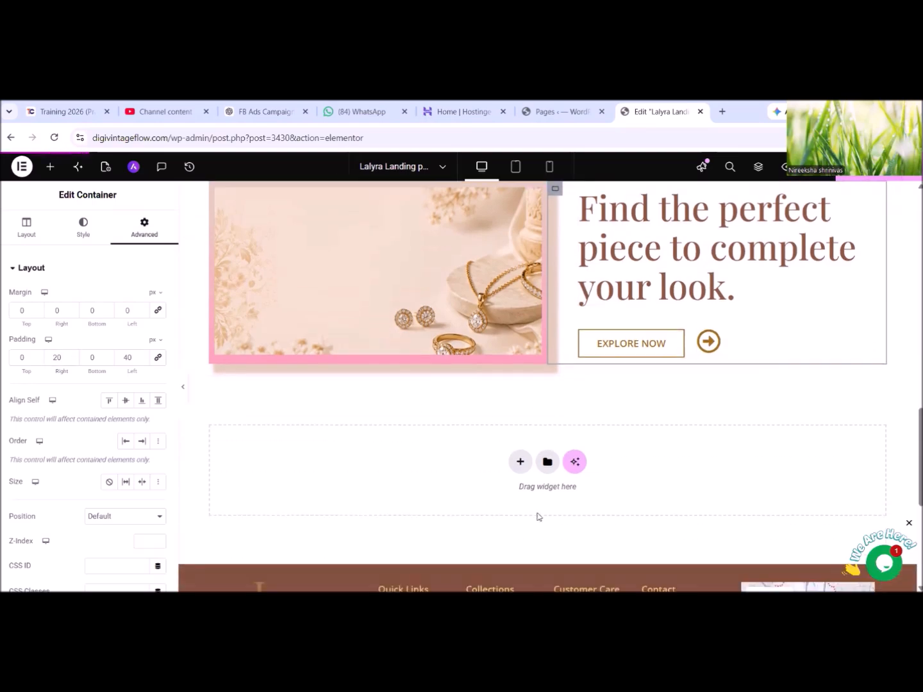
pyautogui.scroll(-1, 538, 517)
pyautogui.click(521, 402)
pyautogui.click(518, 446)
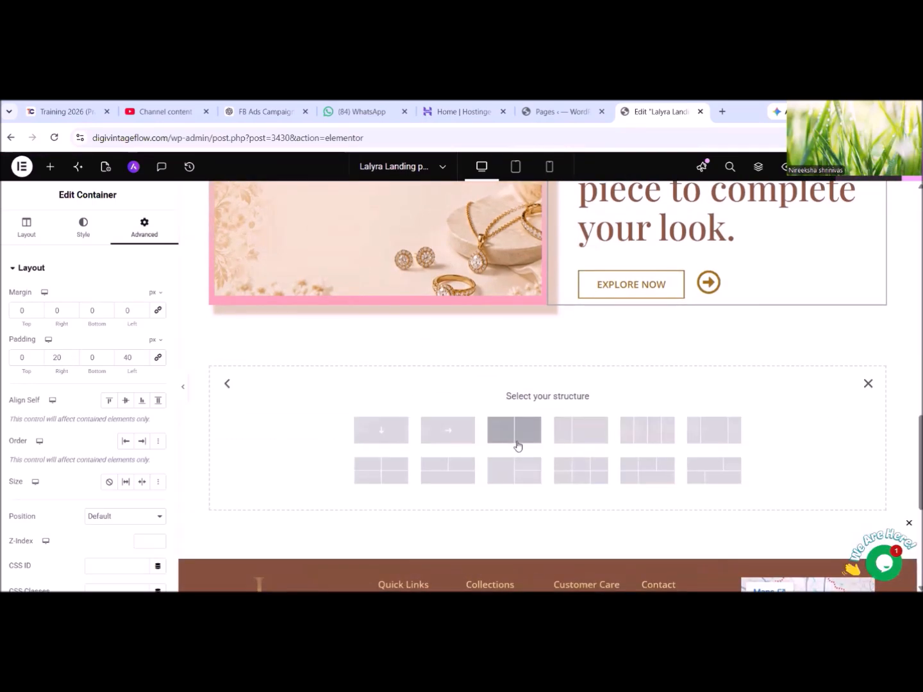
pyautogui.click(375, 428)
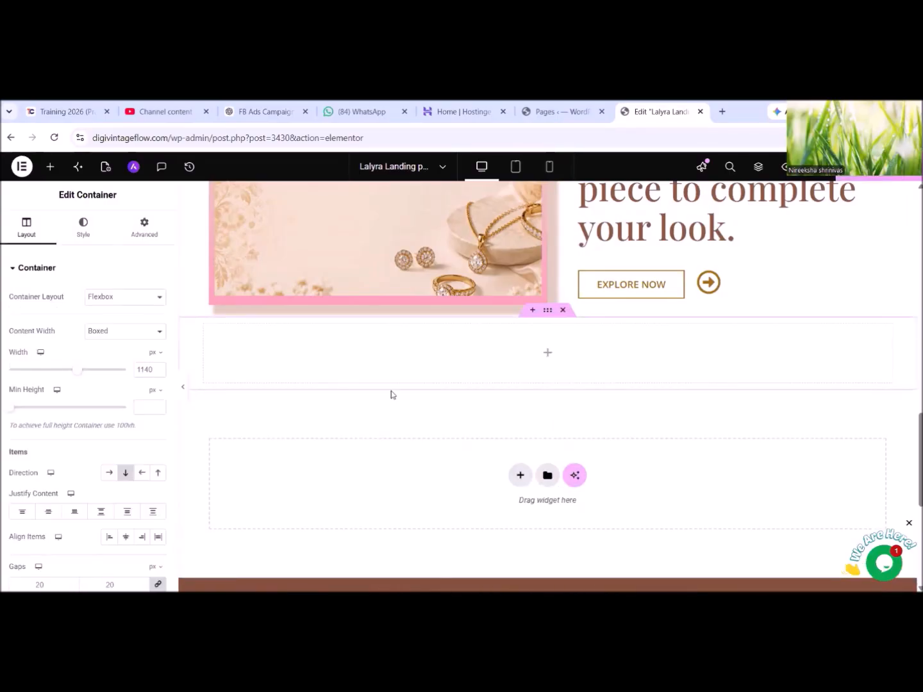
# Place a Heading widget in the new empty container below the call-to-action section.
pyautogui.click(49, 168)
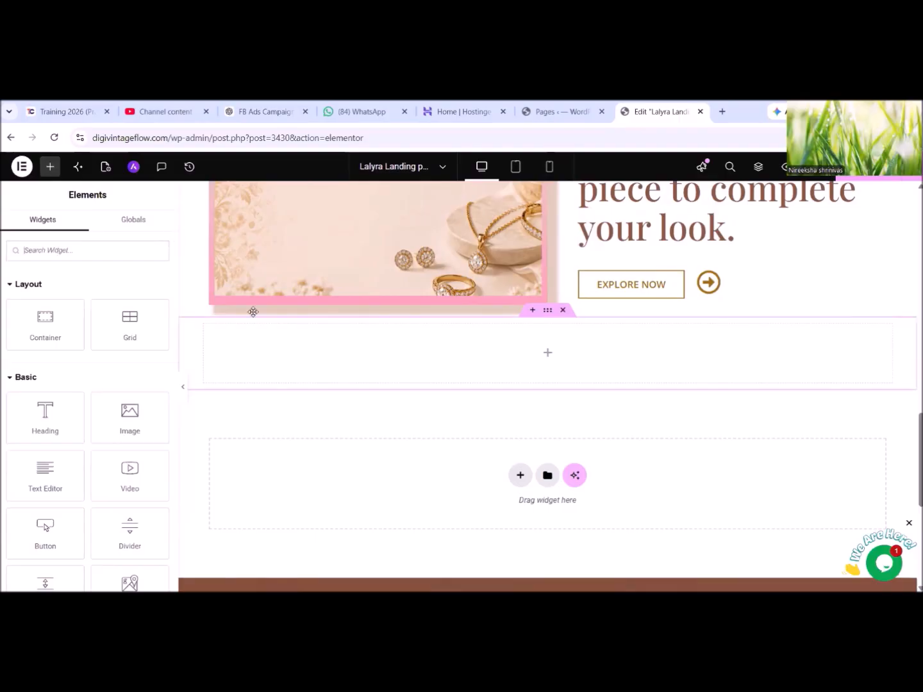
pyautogui.scroll(1, 253, 313)
pyautogui.scroll(-1, 442, 402)
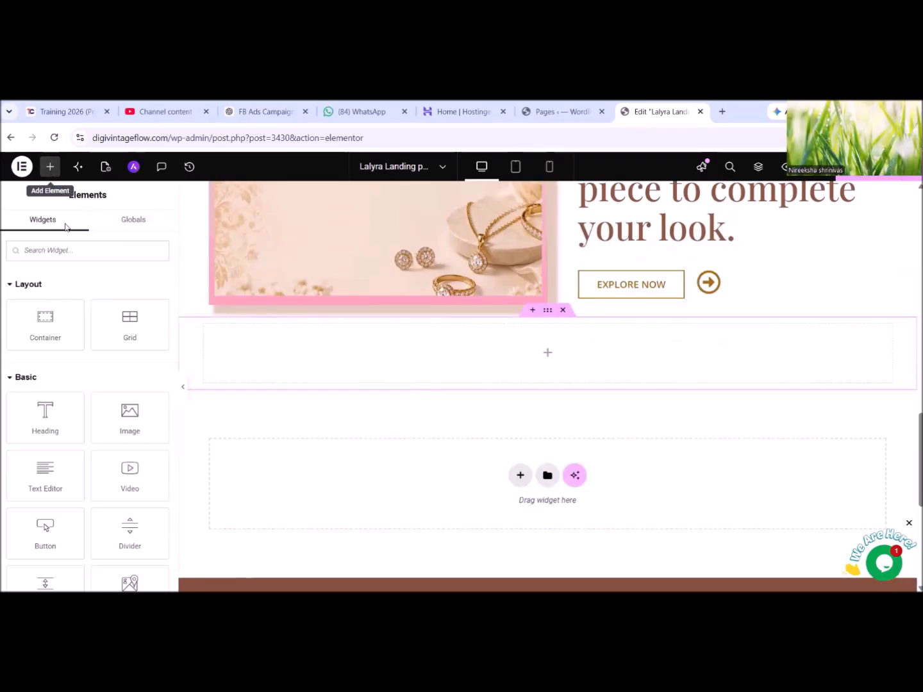
pyautogui.moveTo(45, 413); pyautogui.dragTo(332, 366)
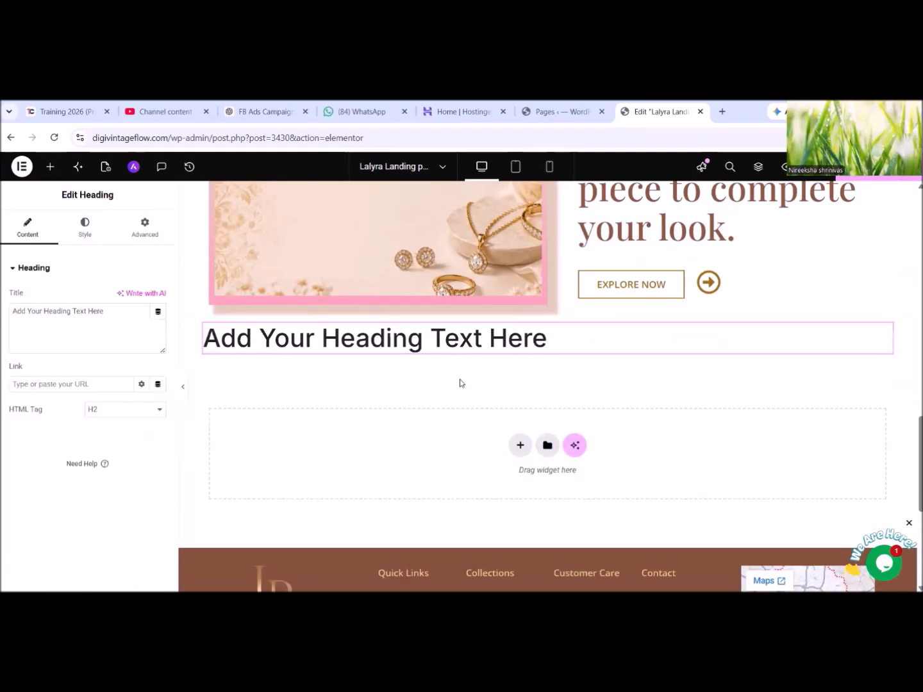
# Replace the new heading's placeholder title with "Contact us".
pyautogui.click(549, 311)
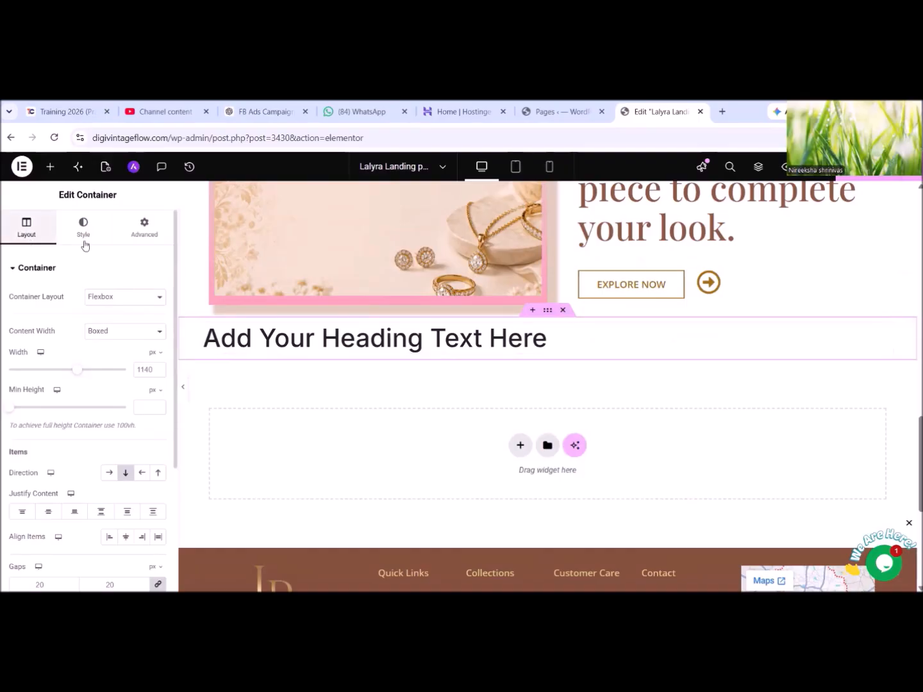
pyautogui.click(50, 167)
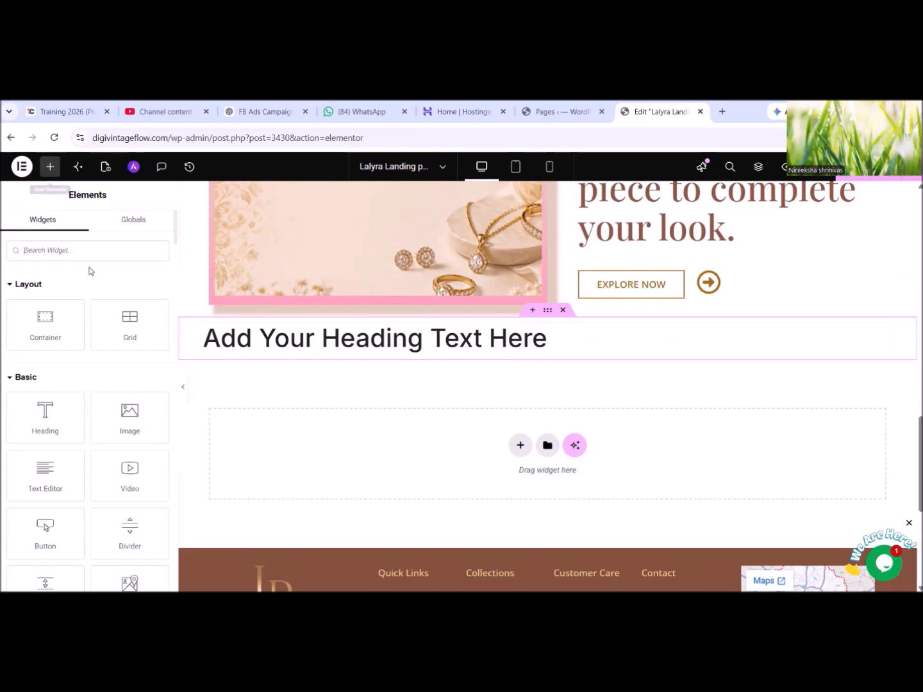
pyautogui.click(326, 350)
pyautogui.moveTo(107, 313); pyautogui.dragTo(13, 315)
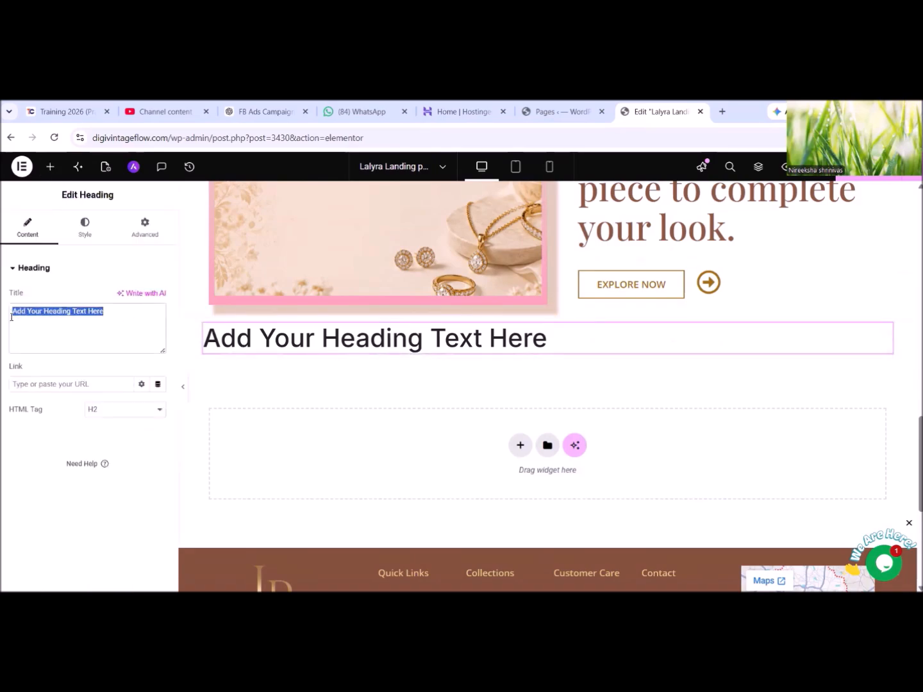
pyautogui.write('Contact us')
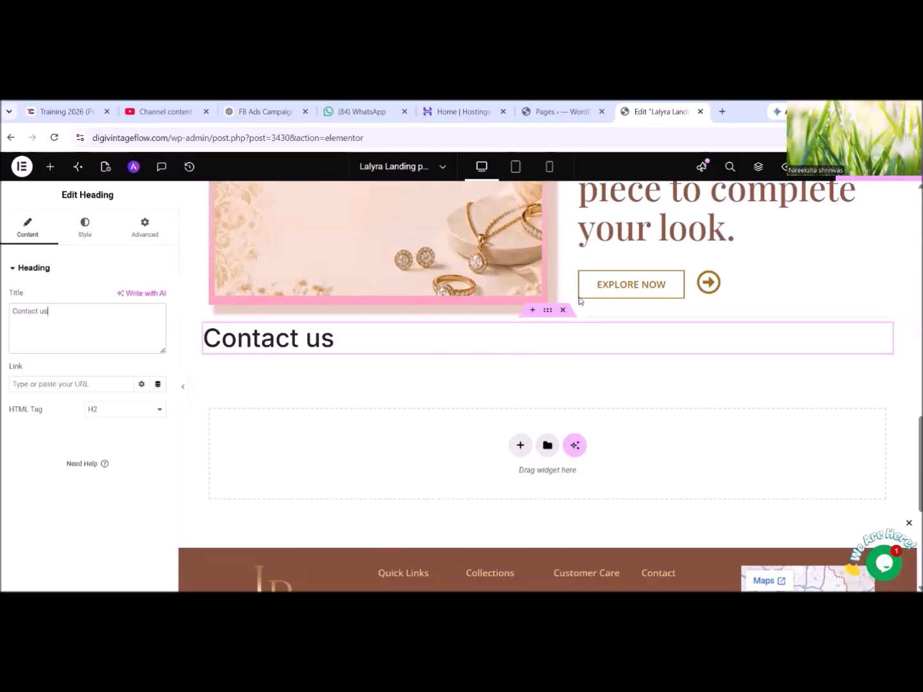
# Add another single-column flexbox container below the "Contact us" heading.
pyautogui.click(520, 447)
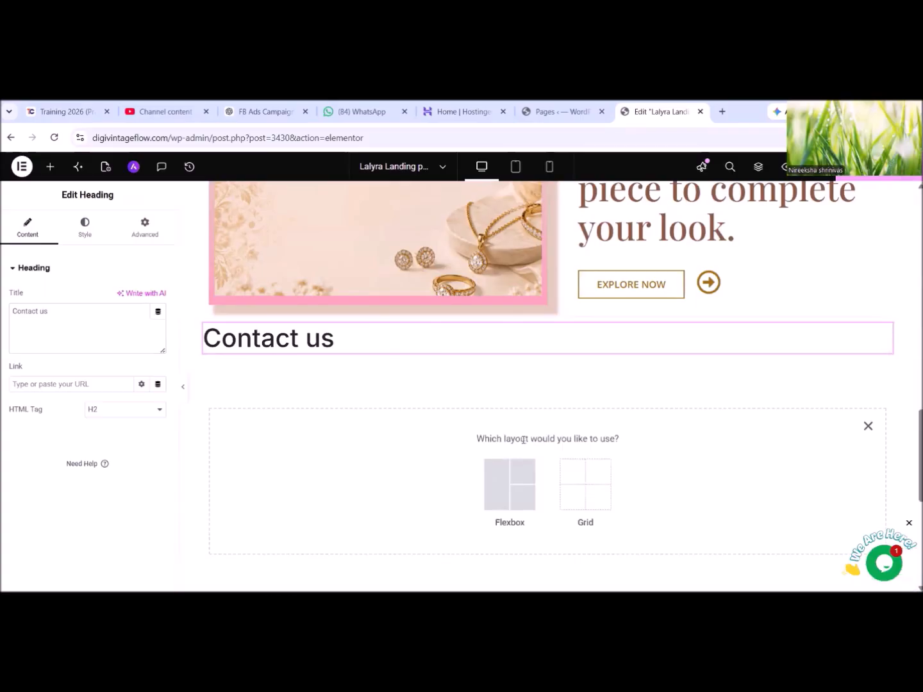
pyautogui.click(510, 484)
pyautogui.click(382, 475)
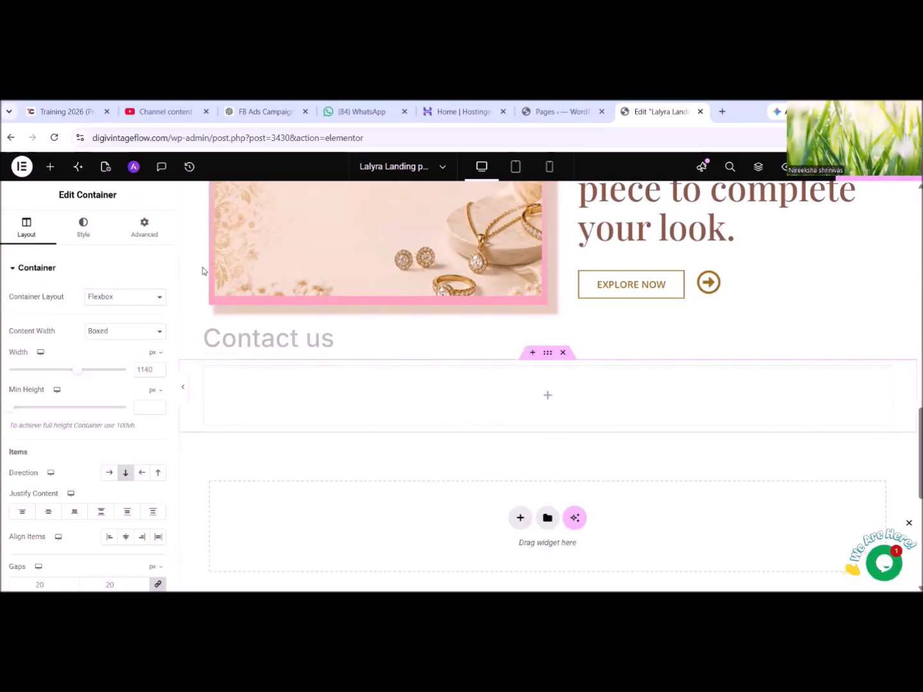
# Place a Form widget in the empty container below the "Contact us" heading.
pyautogui.click(50, 167)
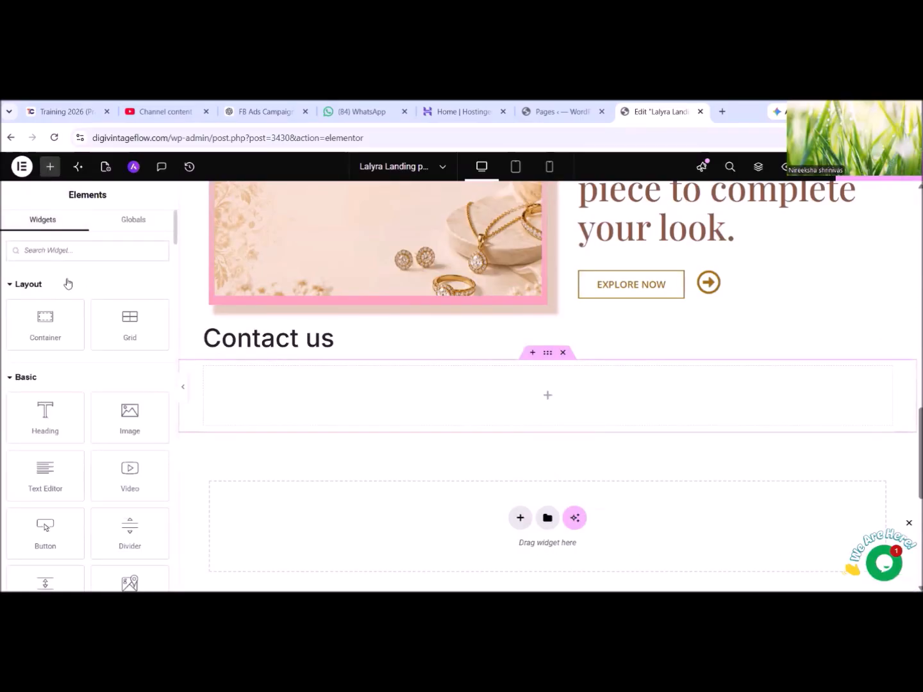
pyautogui.write('form')
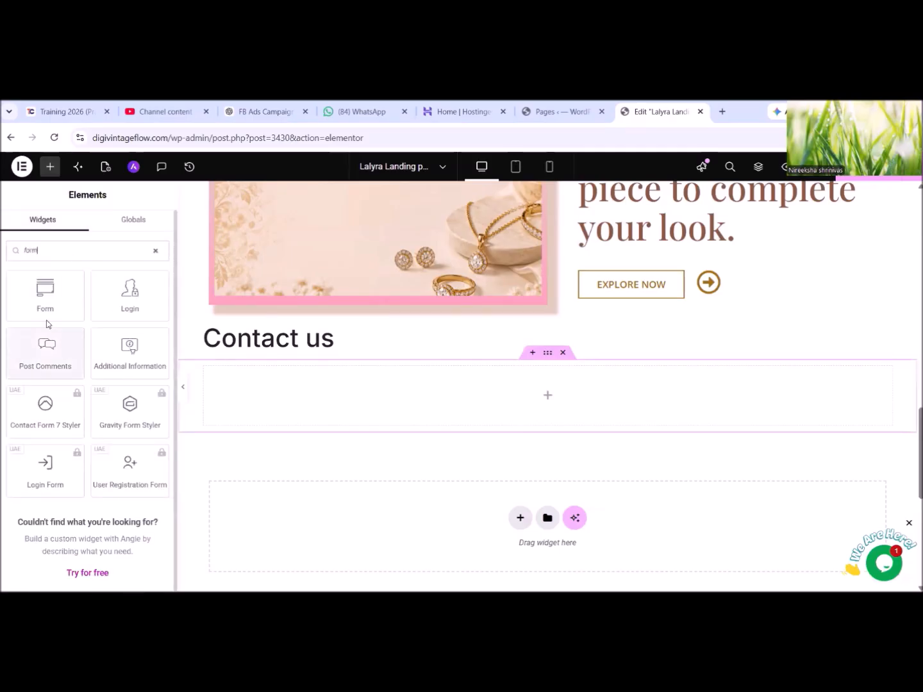
pyautogui.moveTo(44, 296); pyautogui.dragTo(372, 402)
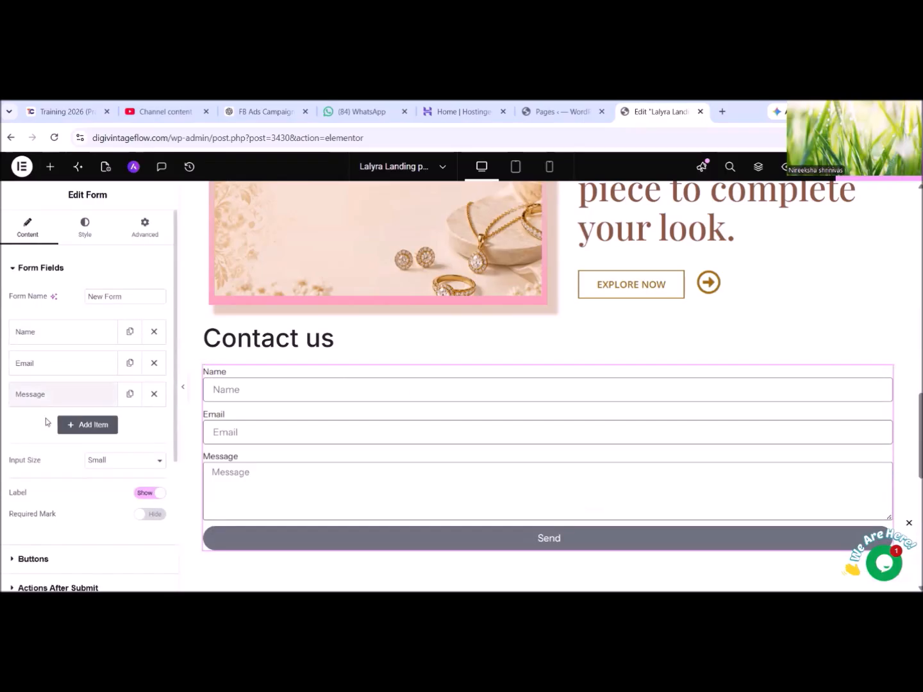
# Add a fourth field of type Number to the form and label it "Phone number".
pyautogui.click(73, 426)
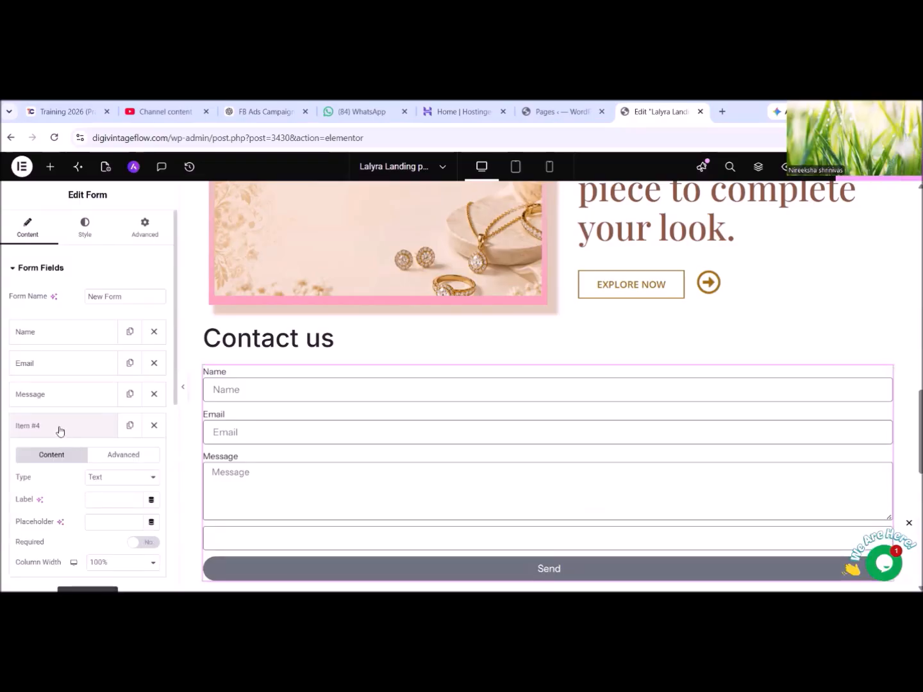
pyautogui.click(113, 479)
pyautogui.click(121, 318)
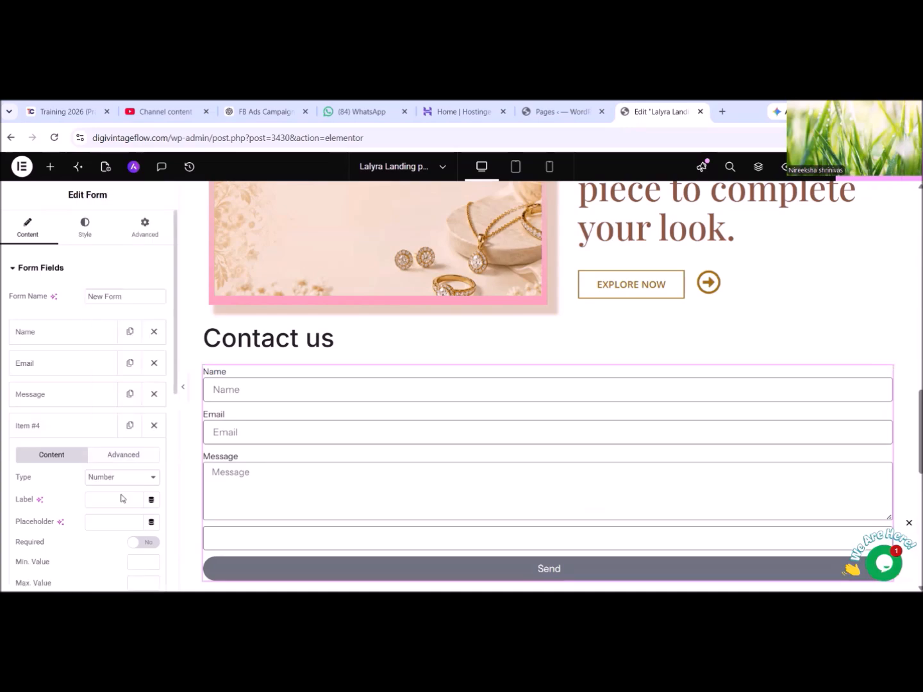
pyautogui.click(104, 505)
pyautogui.write('P')
pyautogui.press('BackSpace')
pyautogui.write('Phone number')
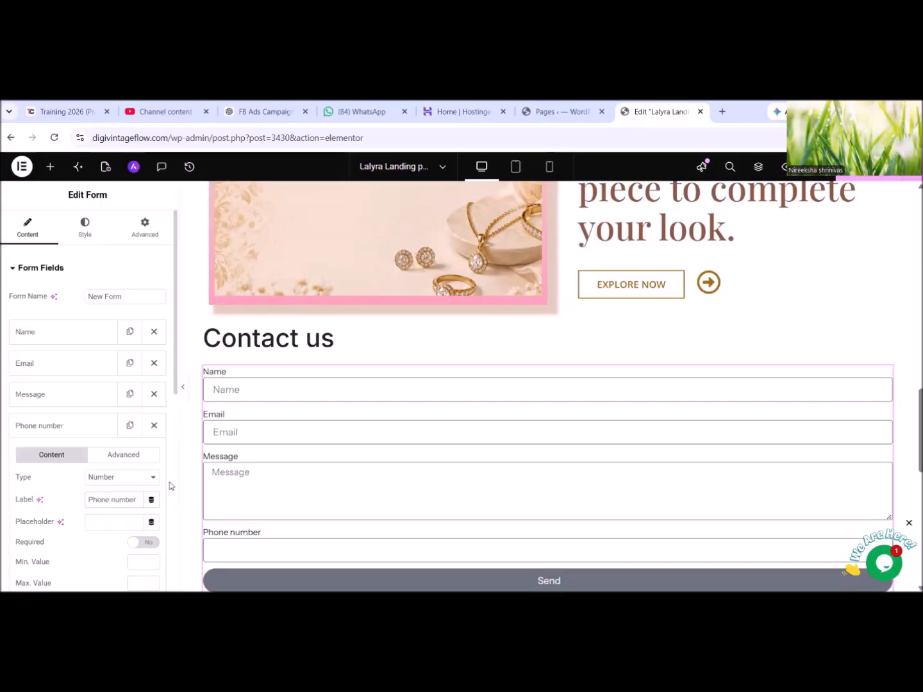
# Copy the new field's label text "Phone number" into its placeholder.
pyautogui.moveTo(137, 504); pyautogui.dragTo(87, 502)
pyautogui.hotkey('ctrl', 'c')
pyautogui.rightClick(92, 499)
pyautogui.click(130, 243)
pyautogui.click(96, 521)
pyautogui.rightClick(95, 522)
pyautogui.click(119, 383)
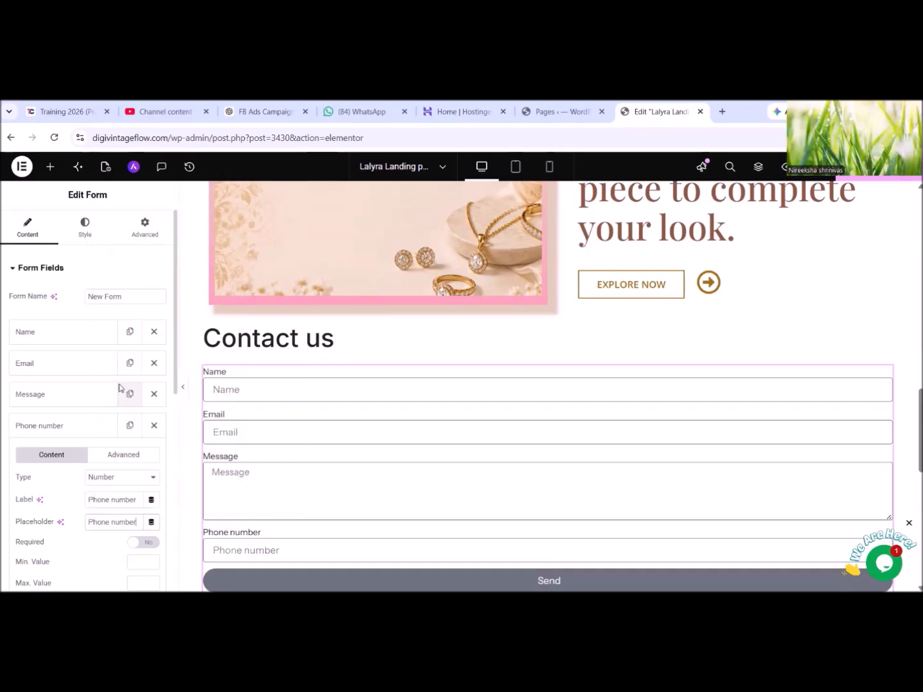
# Reorder the form fields so that Phone number sits between Name and Email.
pyautogui.scroll(-1, 110, 448)
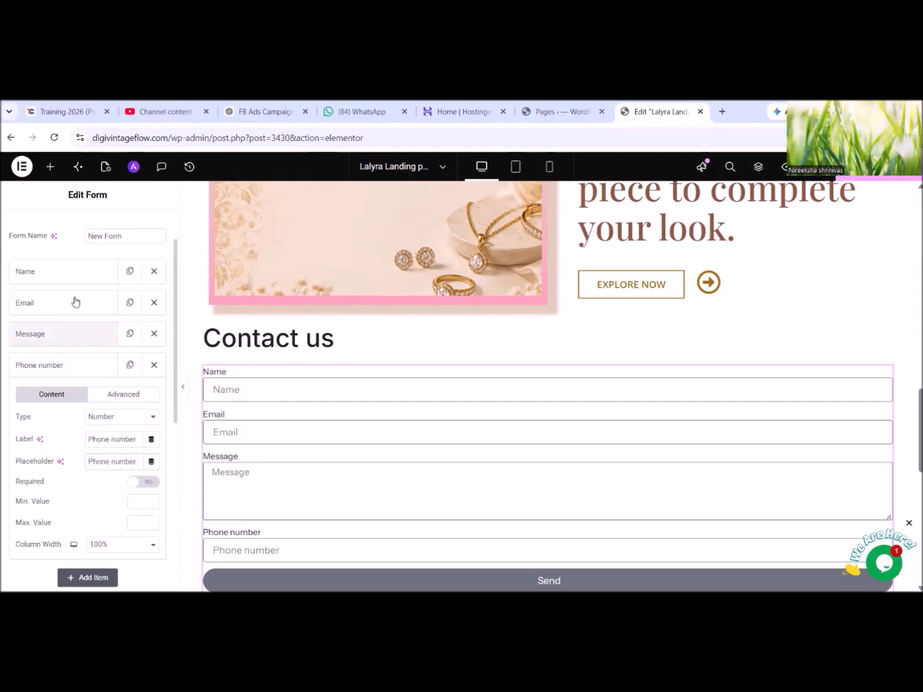
pyautogui.moveTo(77, 366); pyautogui.dragTo(50, 298)
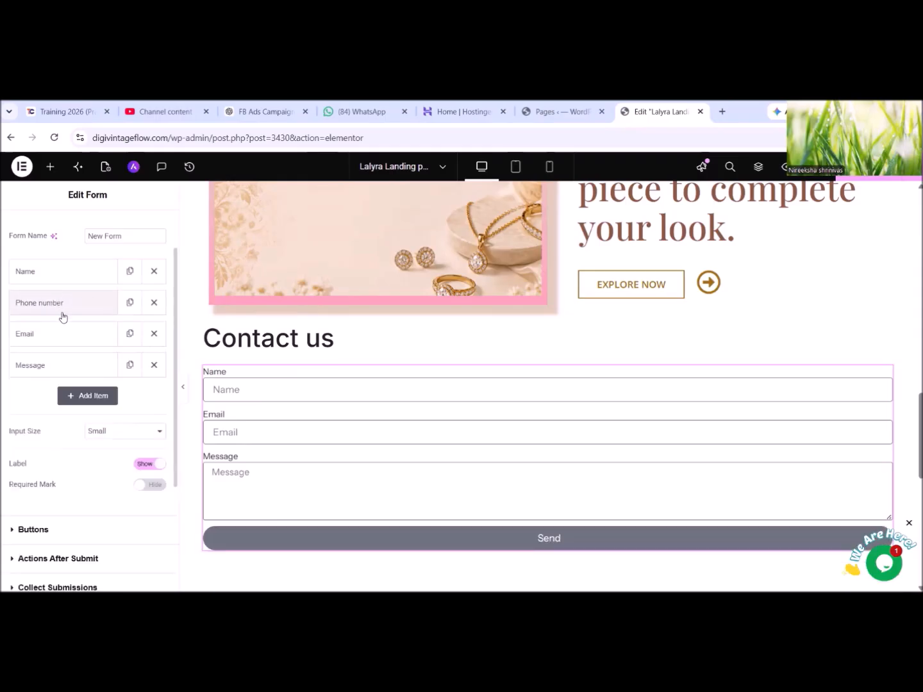
pyautogui.scroll(-2, 397, 417)
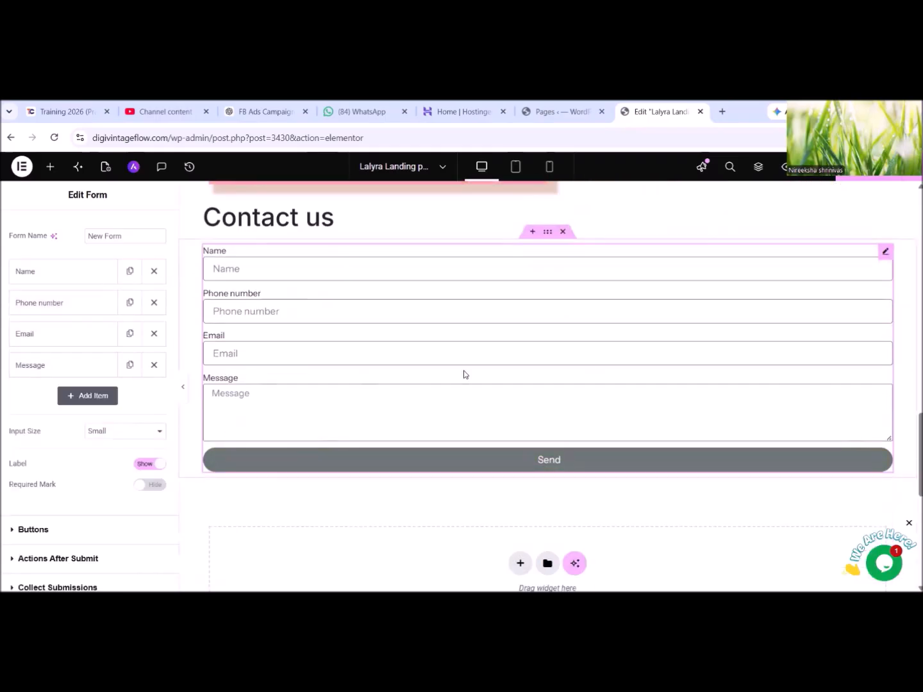
pyautogui.scroll(1, 648, 392)
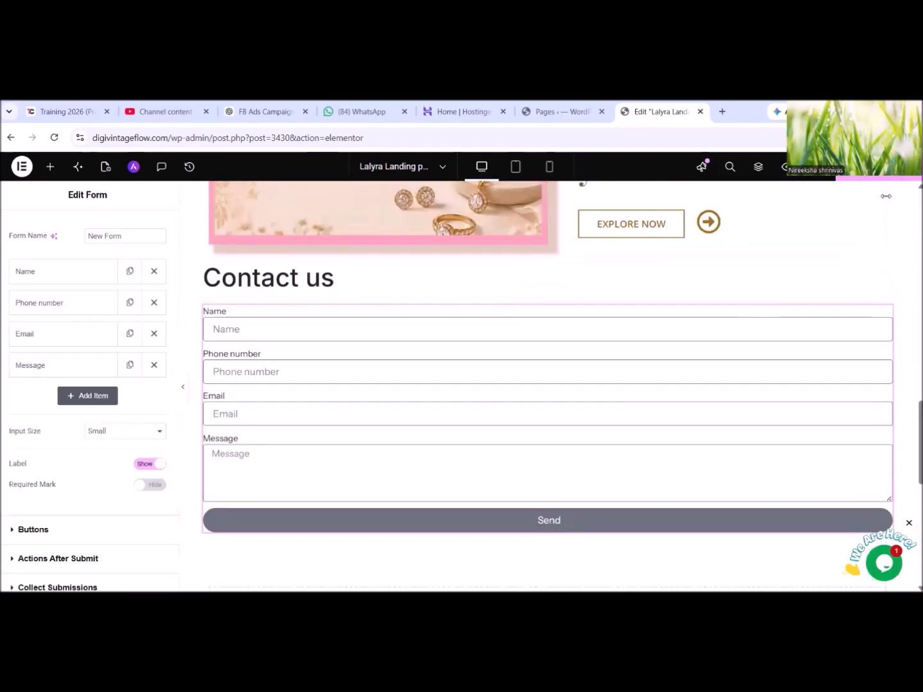
pyautogui.click(280, 286)
# Add a single-column flexbox container below the contact form.
pyautogui.scroll(-2, 377, 366)
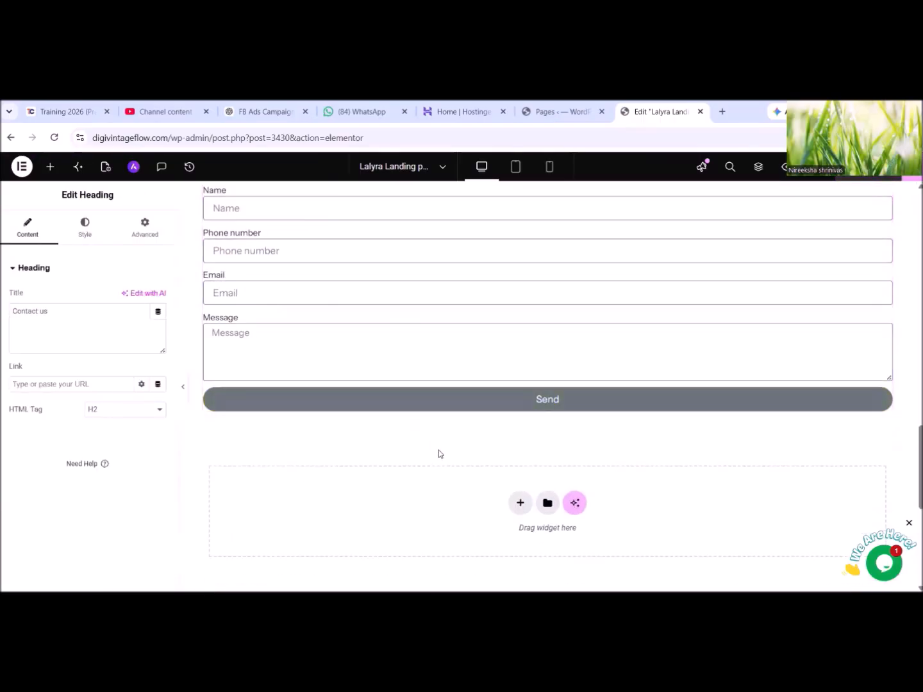
pyautogui.click(520, 503)
pyautogui.click(512, 539)
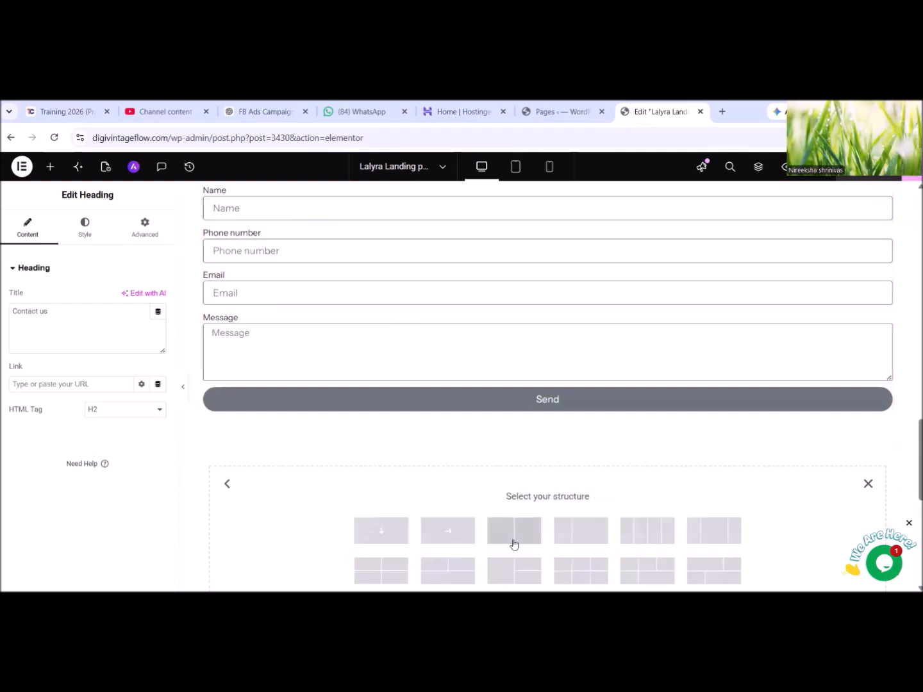
pyautogui.click(392, 530)
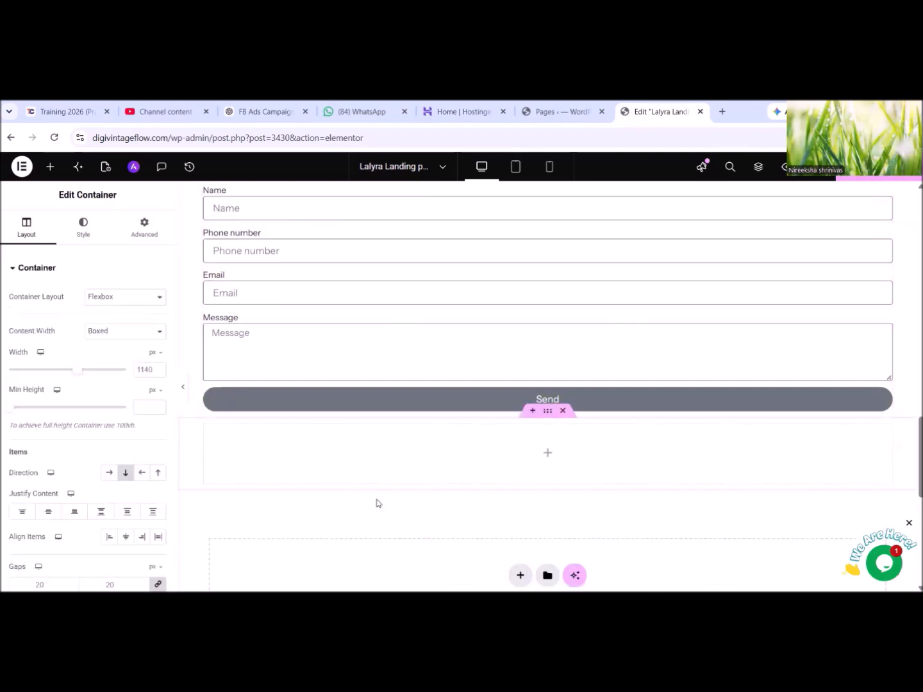
# Find the Google Maps widget and place it in the empty container below the form.
pyautogui.click(50, 166)
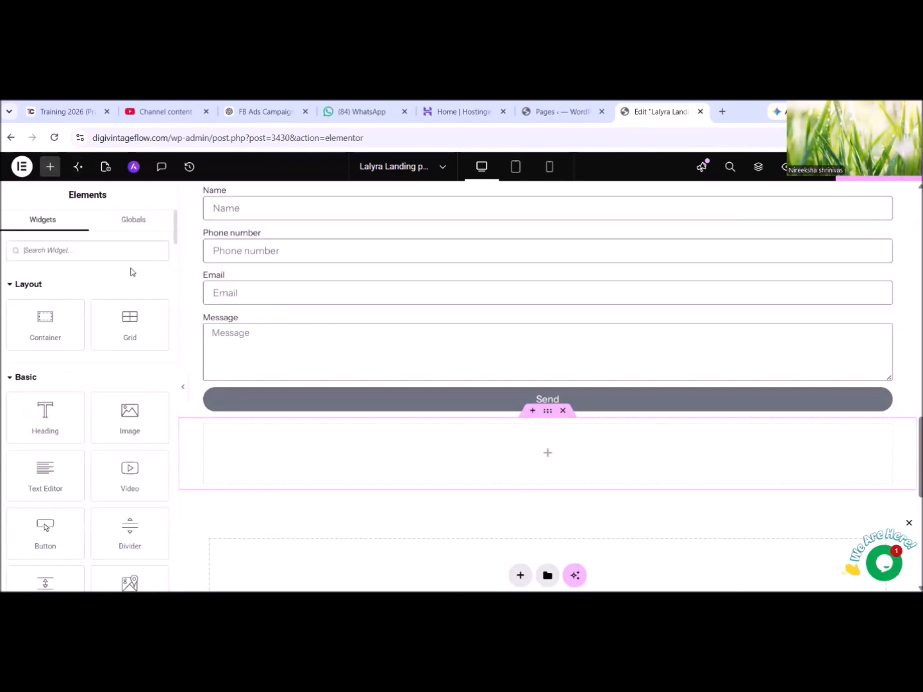
pyautogui.write('map')
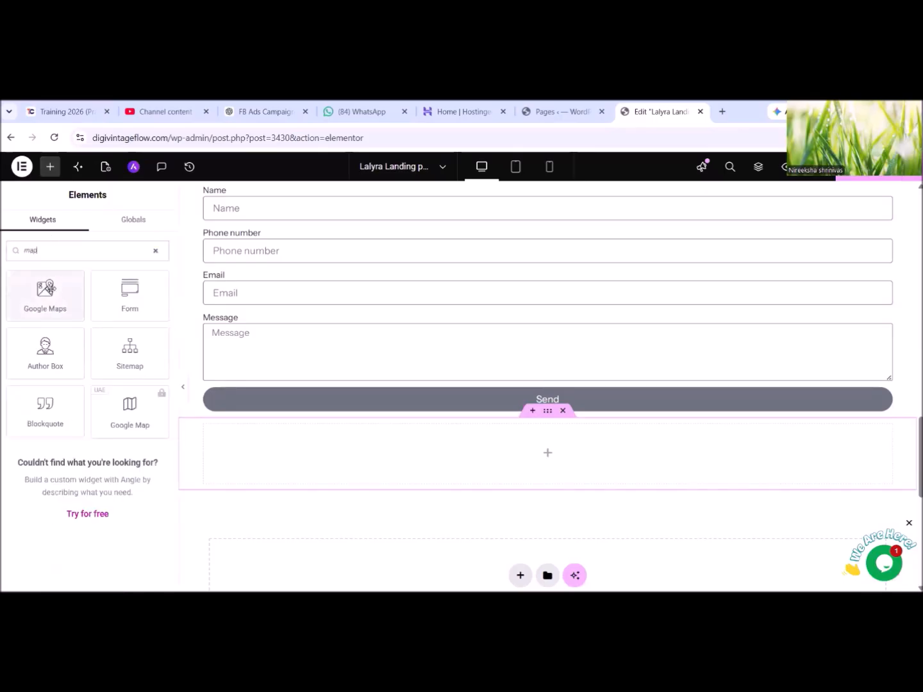
pyautogui.moveTo(442, 441); pyautogui.dragTo(456, 449)
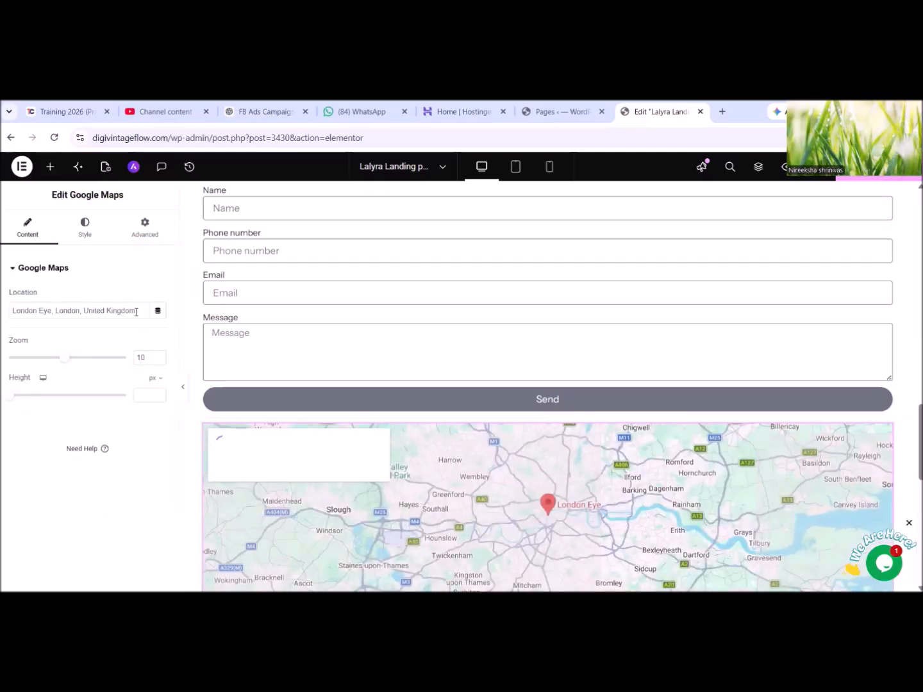
# Set the map's location to Bangalore and check the map below the form.
pyautogui.moveTo(137, 313); pyautogui.dragTo(2, 309)
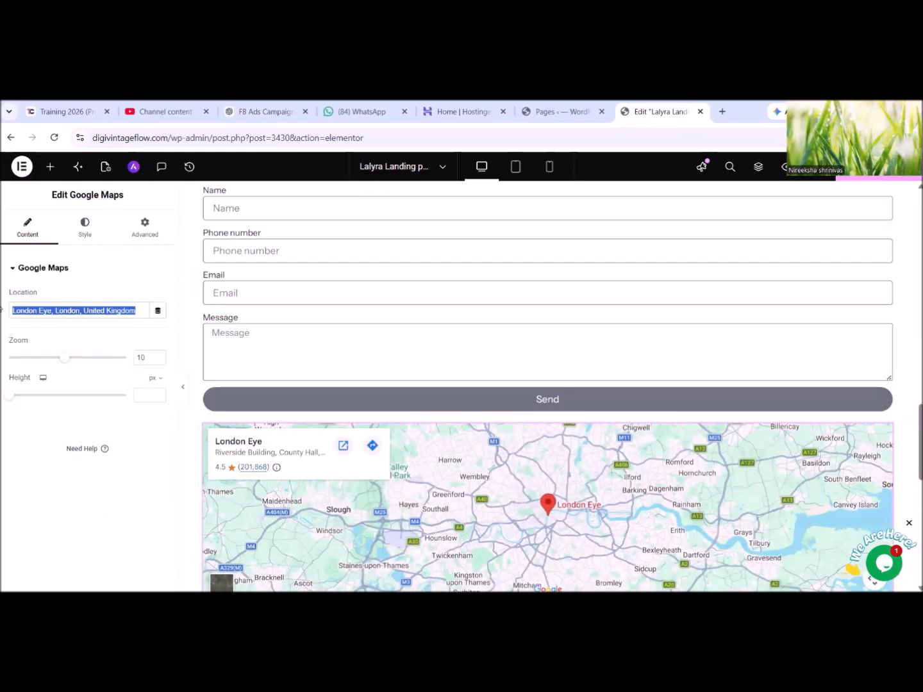
pyautogui.write('Ban')
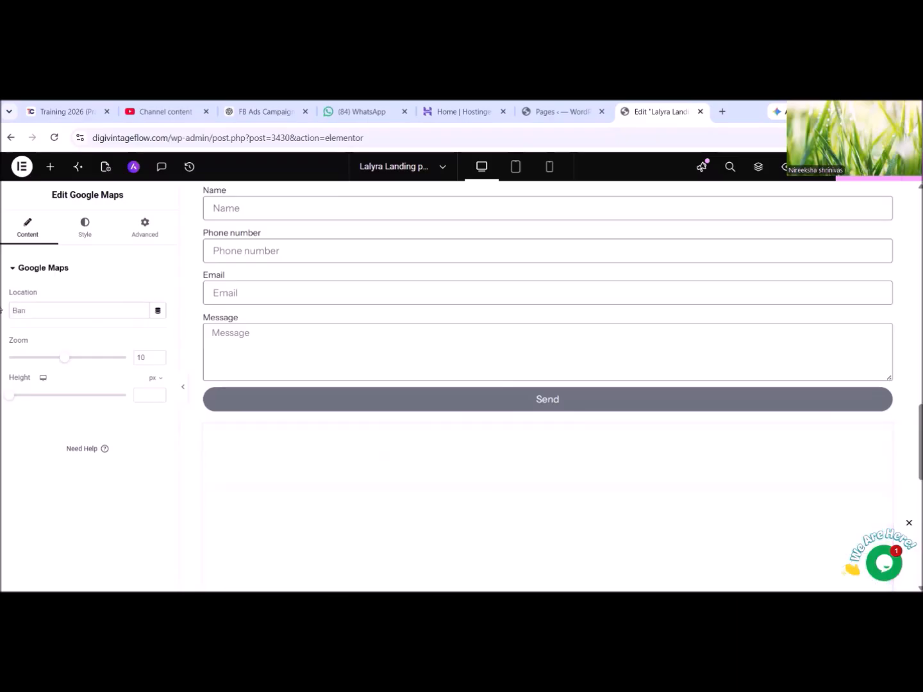
pyautogui.write('galo')
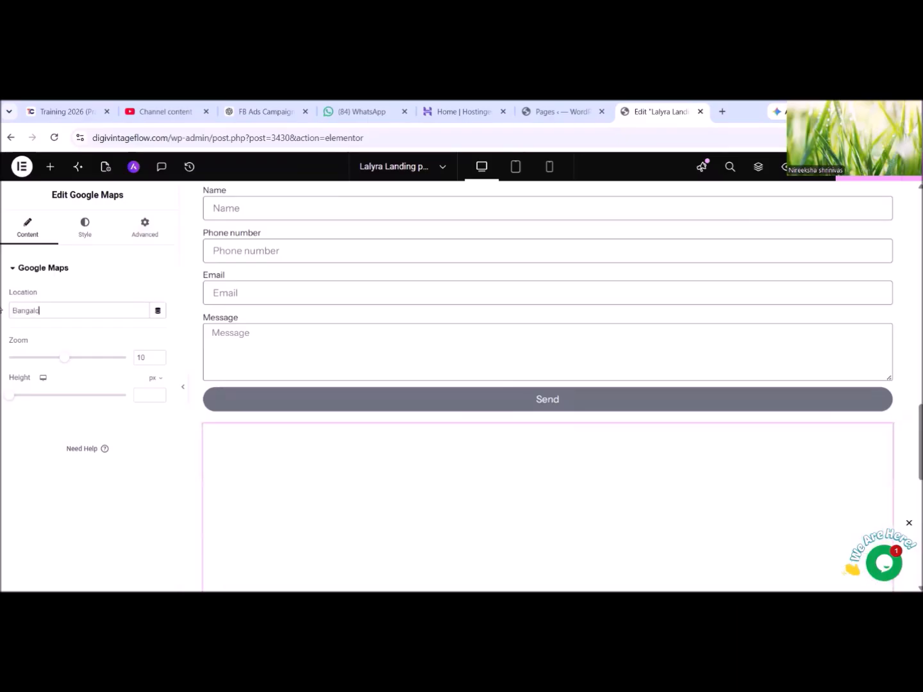
pyautogui.write('re')
pyautogui.scroll(-3, 388, 466)
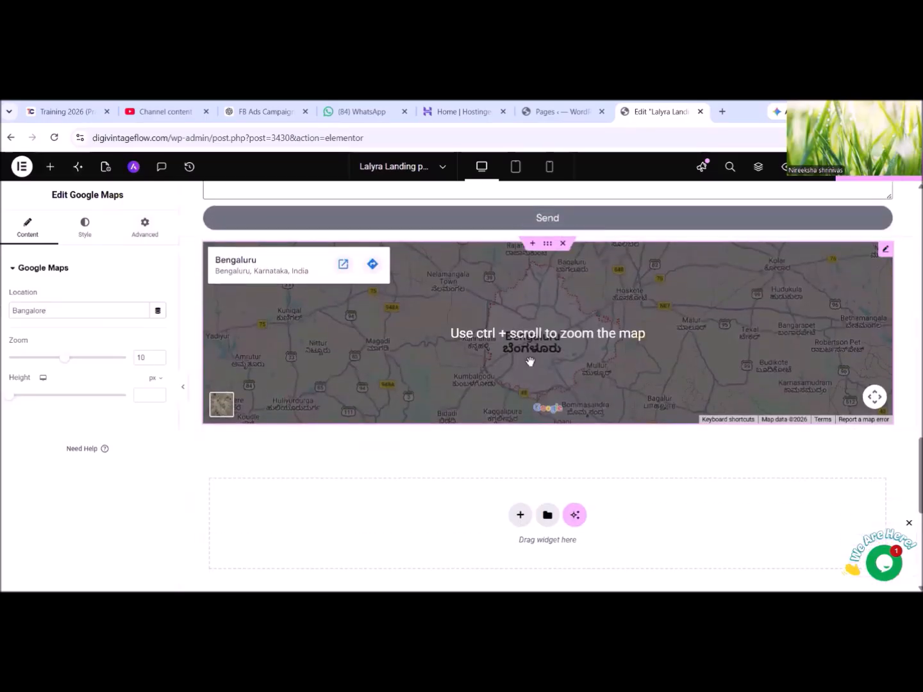
pyautogui.scroll(2, 557, 388)
pyautogui.scroll(4, 561, 387)
pyautogui.scroll(-4, 562, 382)
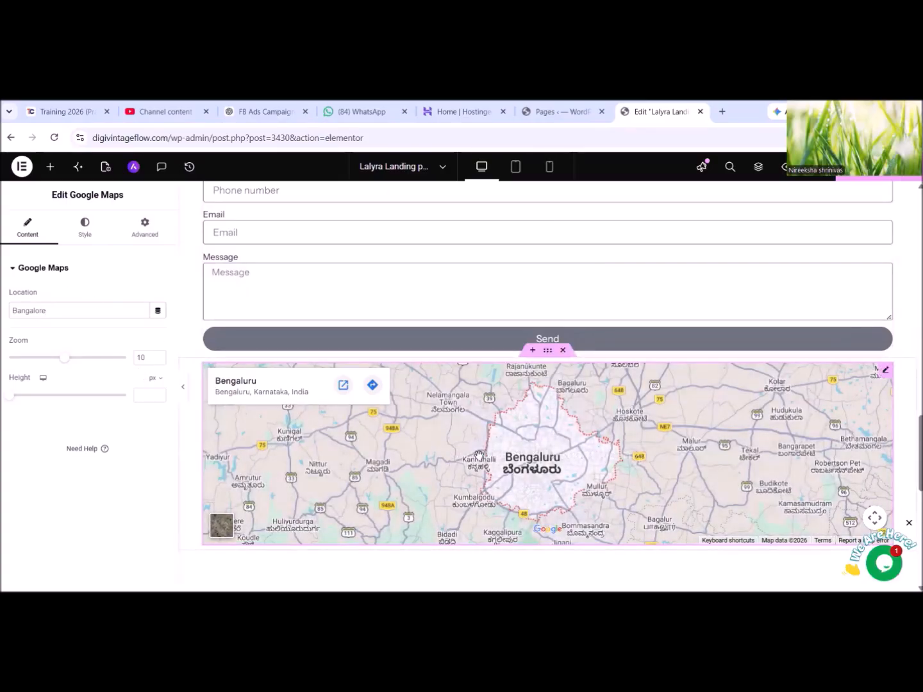
pyautogui.scroll(2, 480, 453)
pyautogui.scroll(-4, 478, 488)
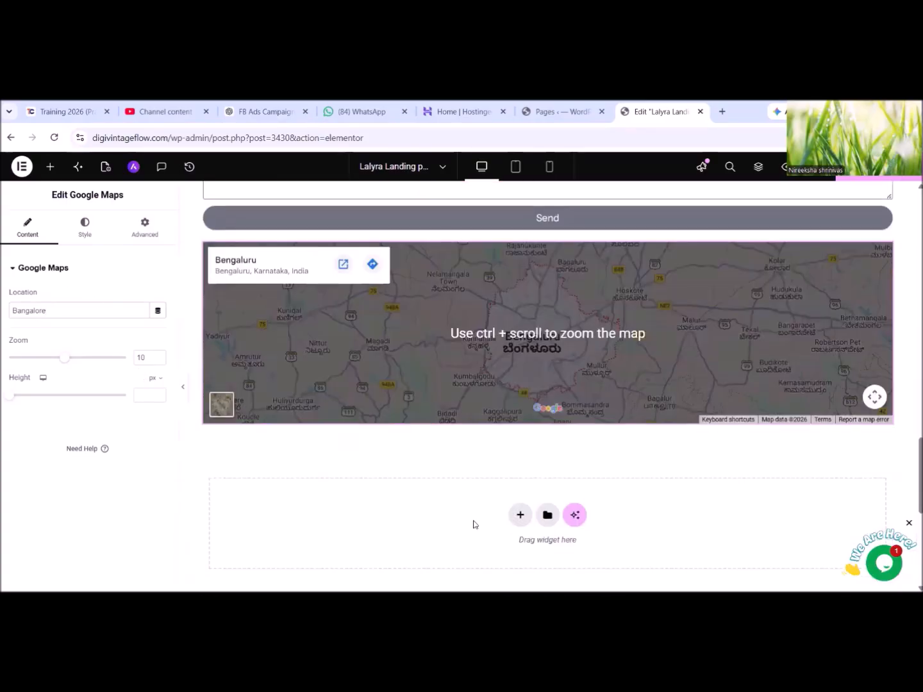
# Open the layout choice for a new container below the map and try to place a Social Icons widget there.
pyautogui.click(516, 516)
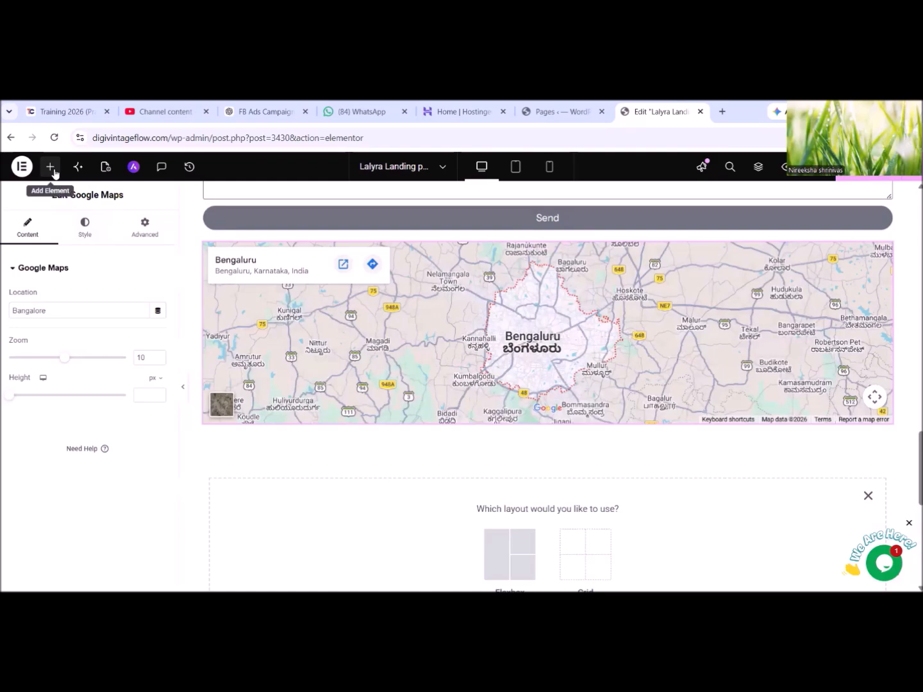
pyautogui.click(51, 170)
pyautogui.write('social')
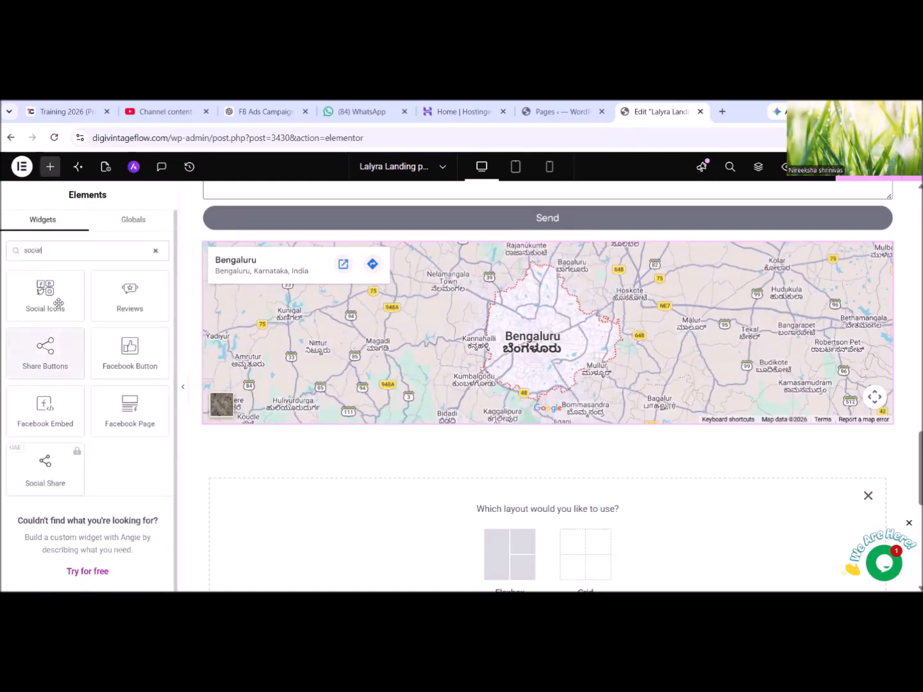
pyautogui.moveTo(54, 288); pyautogui.dragTo(54, 290)
pyautogui.moveTo(404, 485); pyautogui.dragTo(377, 488)
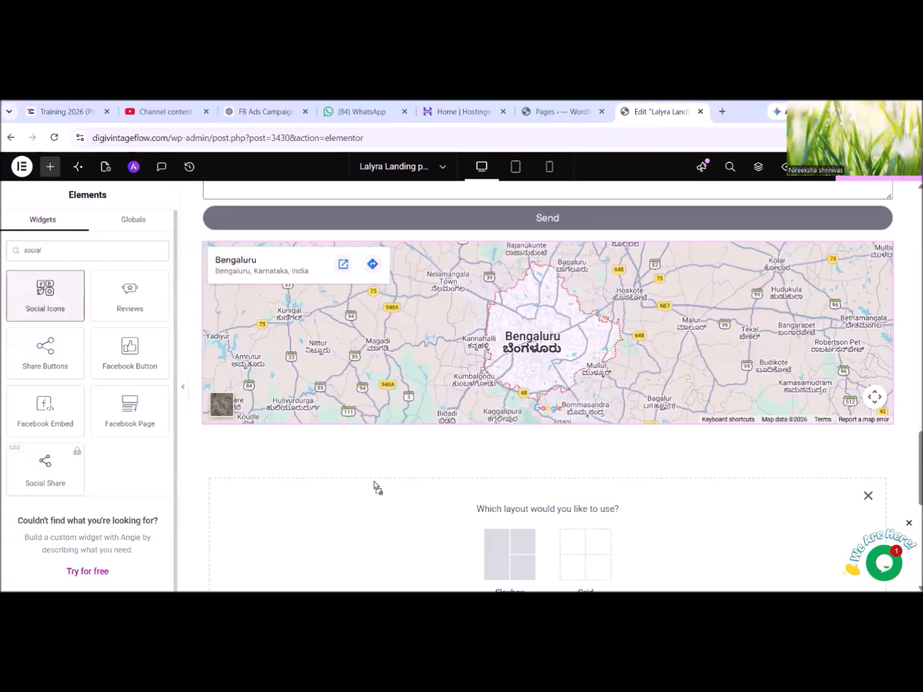
# Choose the single-column flexbox structure for the new container below the map.
pyautogui.scroll(-2, 517, 492)
pyautogui.click(512, 439)
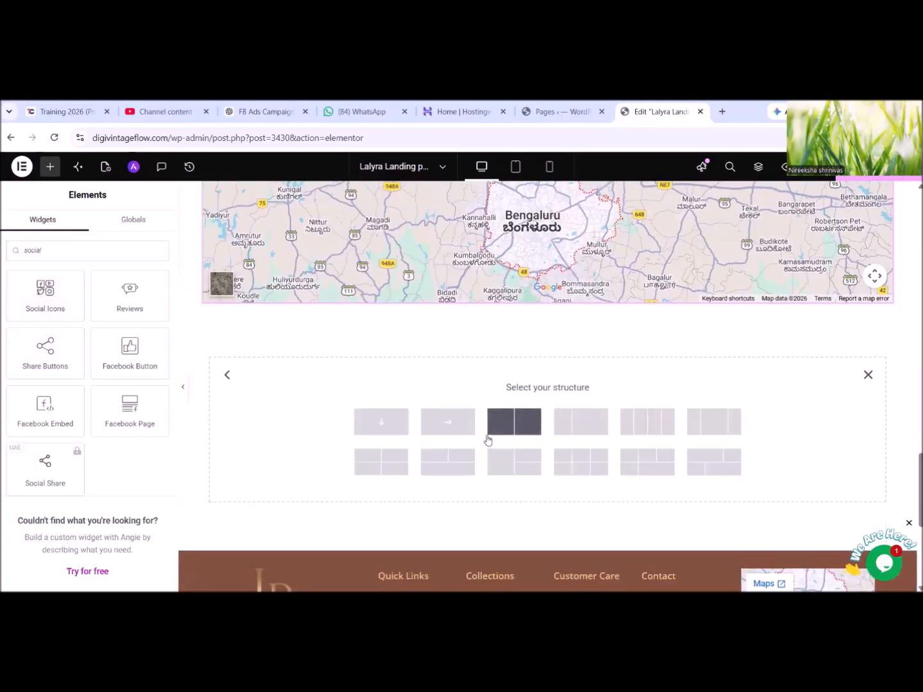
pyautogui.click(377, 421)
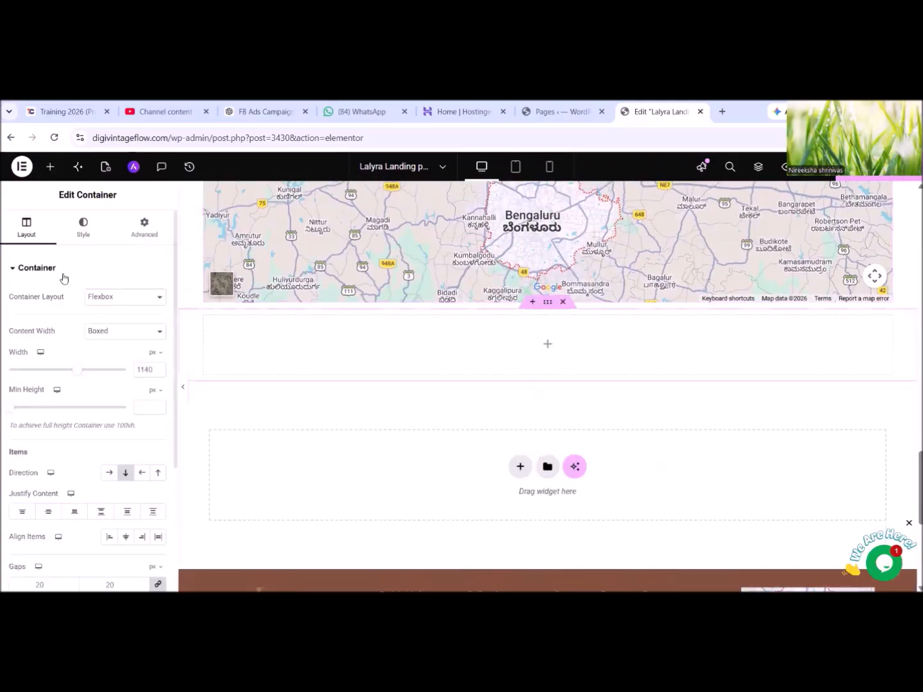
# Place a Social Icons widget in the empty container below the map.
pyautogui.click(50, 166)
pyautogui.click(73, 251)
pyautogui.write('socia')
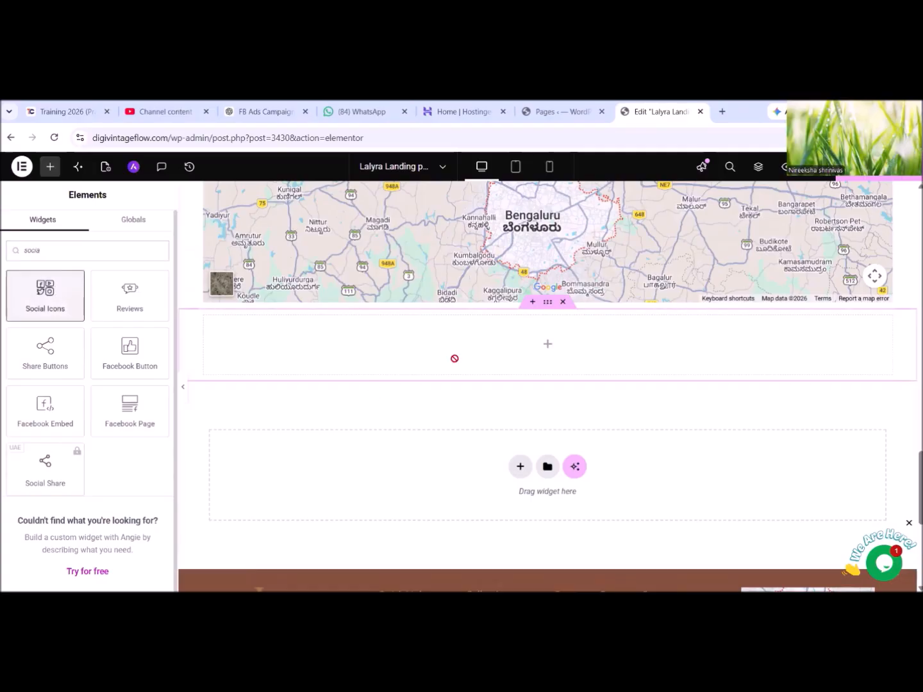
pyautogui.moveTo(455, 359); pyautogui.dragTo(464, 366)
pyautogui.scroll(1, 706, 378)
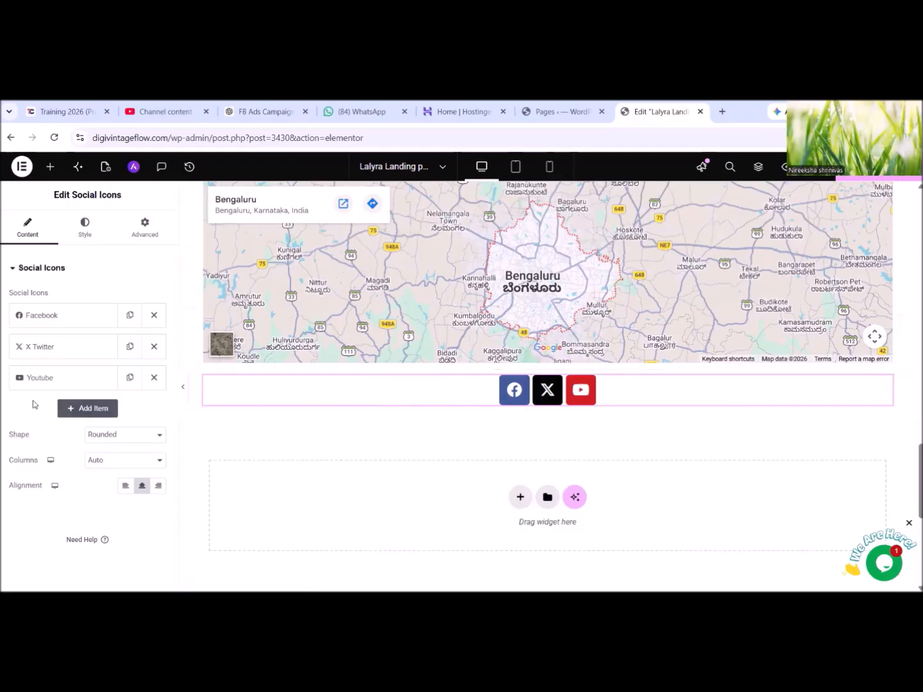
# Add a fourth item to the social icons and change its icon to Instagram from the icon library.
pyautogui.click(79, 410)
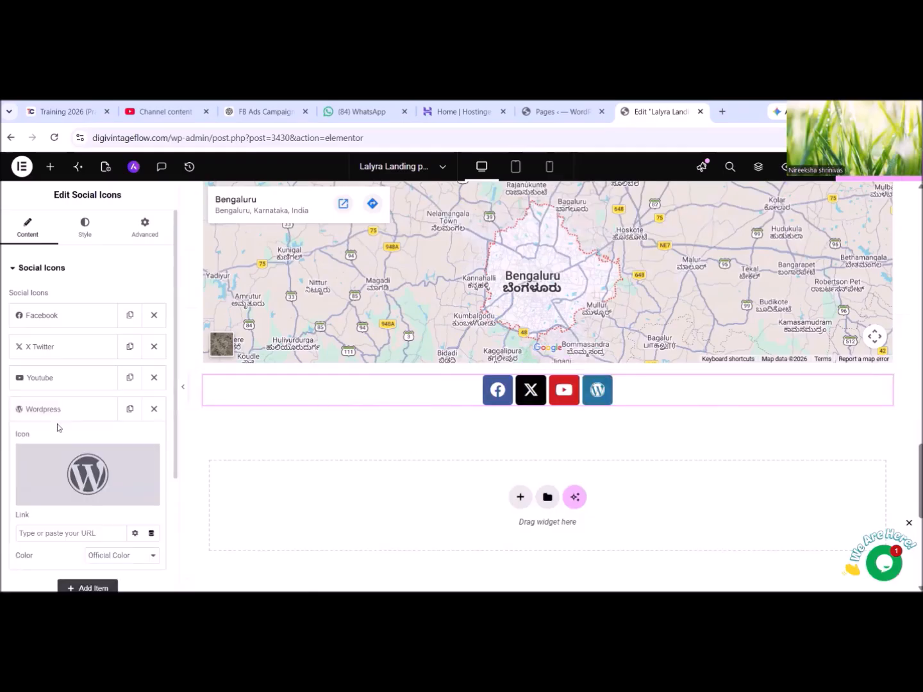
pyautogui.scroll(-1, 95, 448)
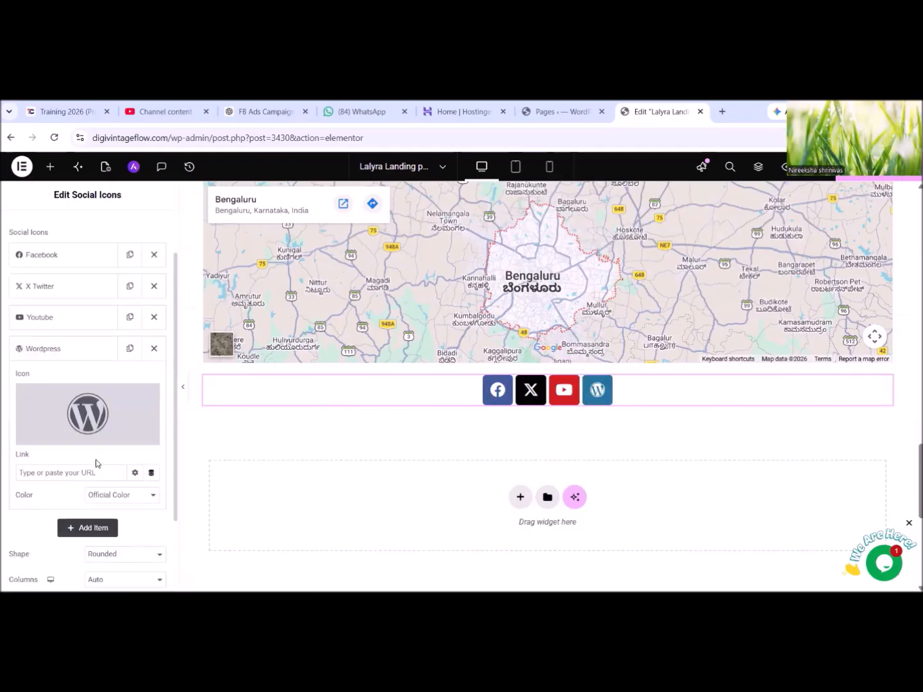
pyautogui.moveTo(44, 401)
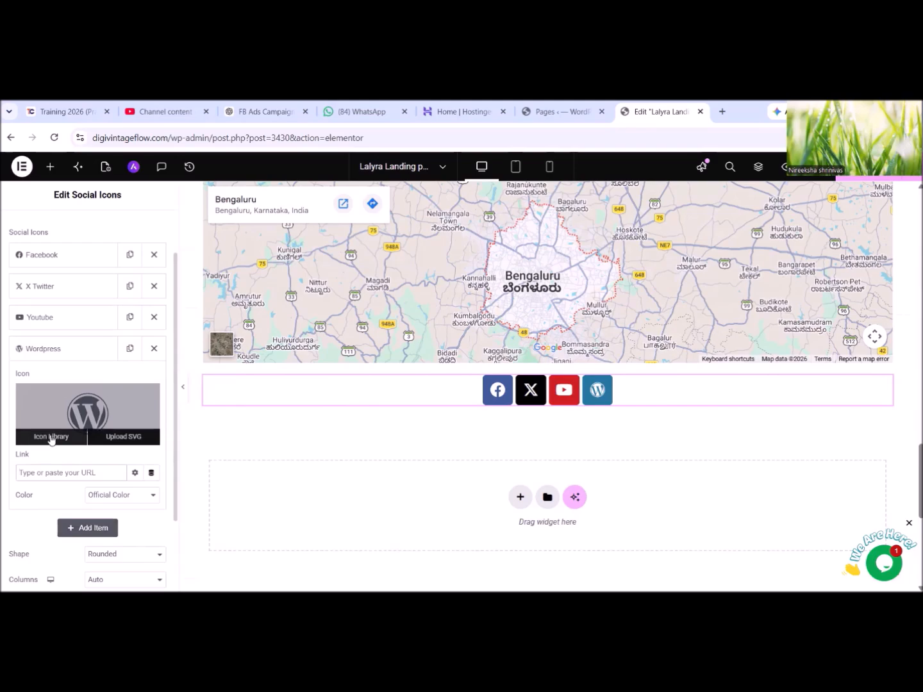
pyautogui.click(51, 438)
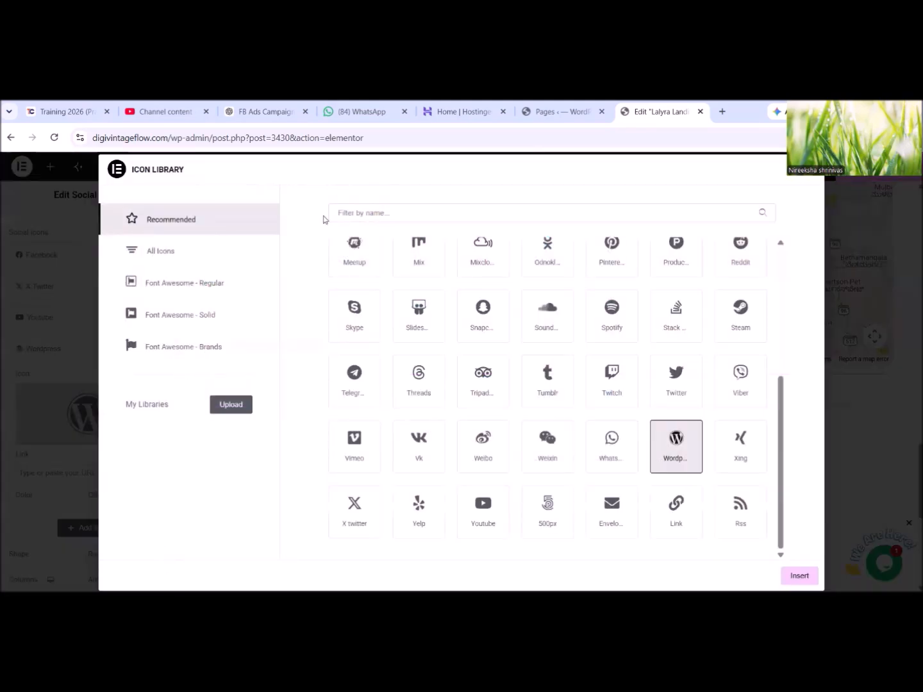
pyautogui.click(349, 212)
pyautogui.write('in')
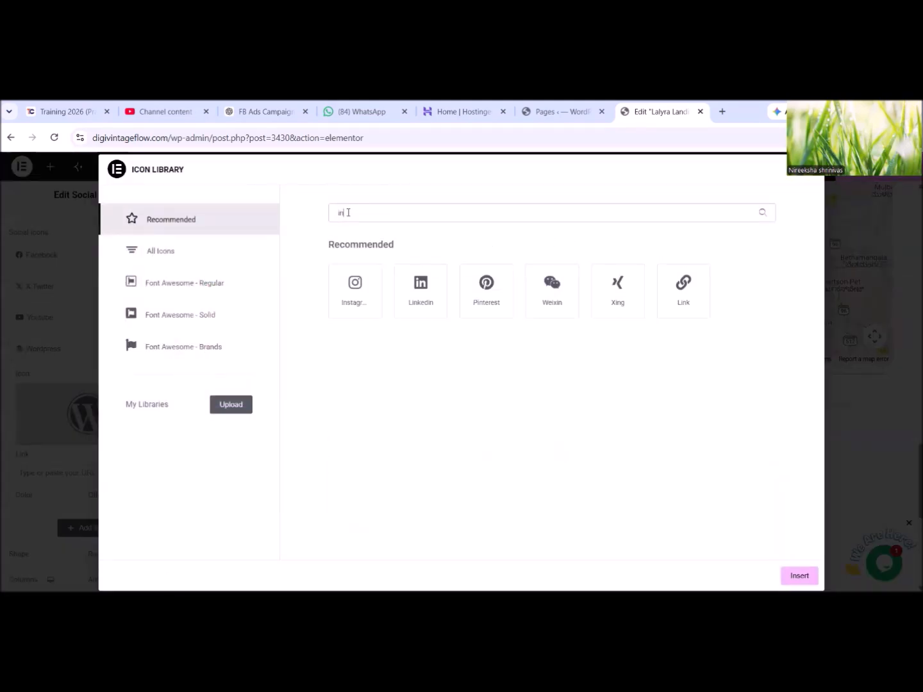
pyautogui.write('stag')
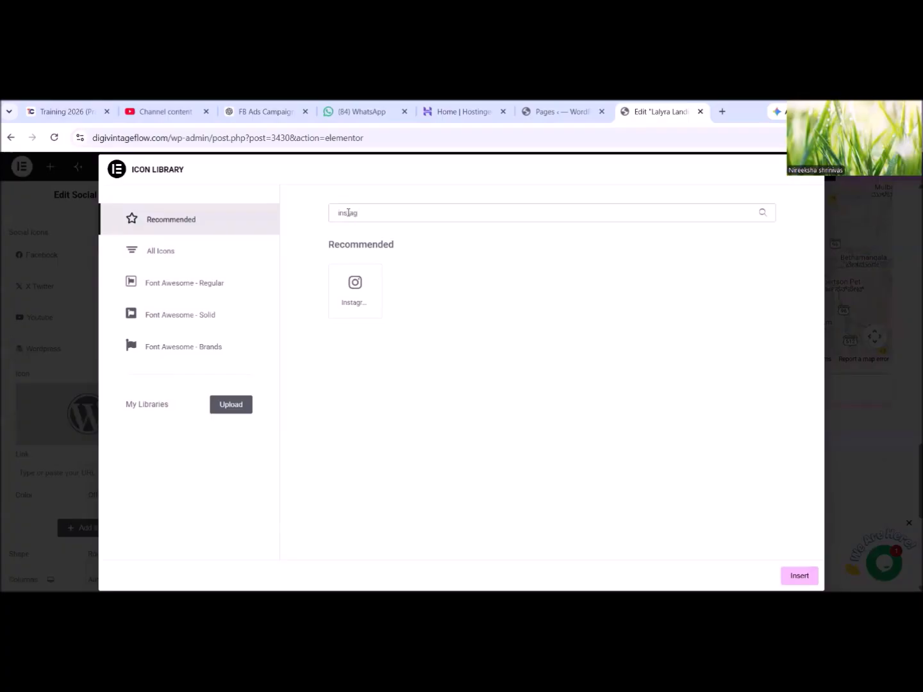
pyautogui.click(359, 304)
pyautogui.click(799, 576)
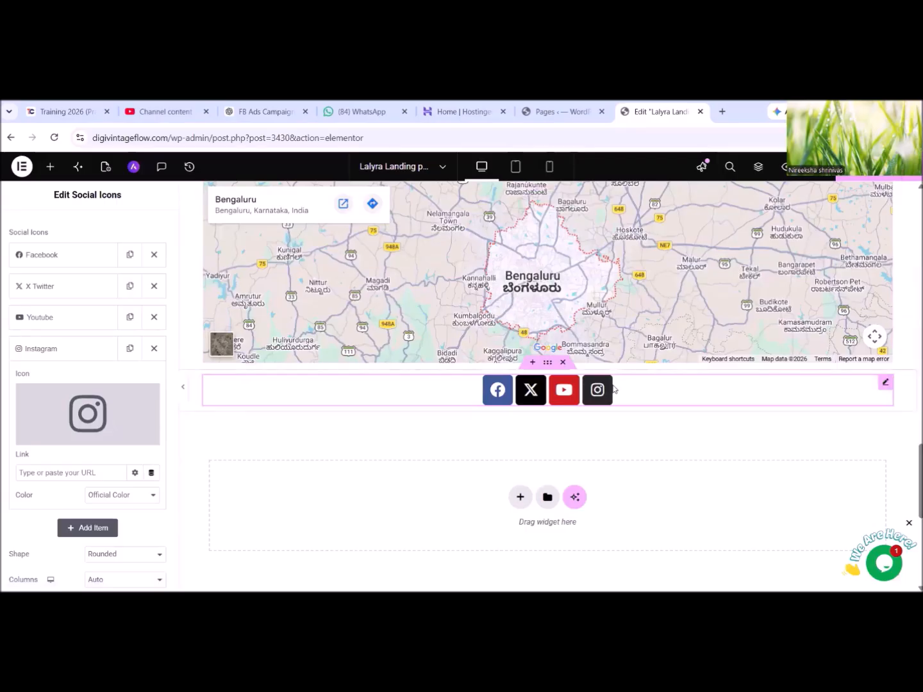
# Review the content and style settings of the Social Icons widget, including colour, size, spacing and border.
pyautogui.scroll(-1, 84, 452)
pyautogui.moveTo(104, 337)
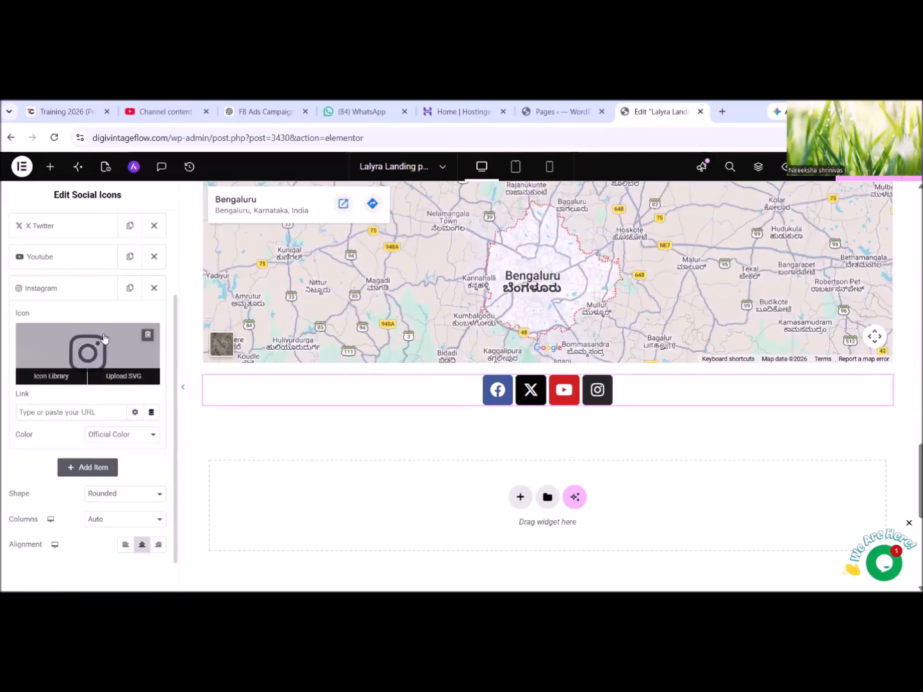
pyautogui.scroll(2, 96, 319)
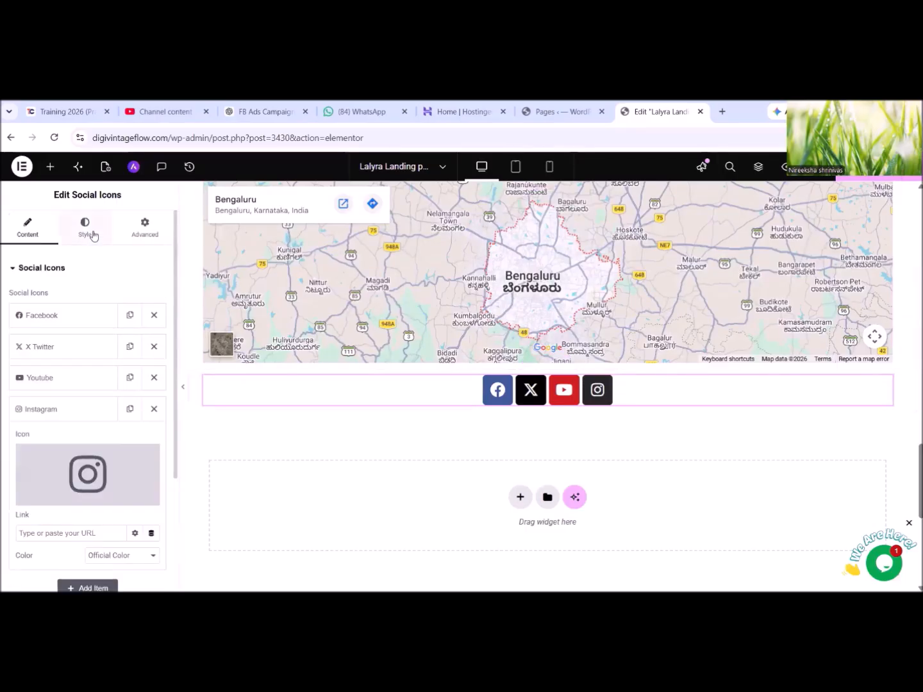
pyautogui.click(90, 233)
pyautogui.scroll(-1, 64, 327)
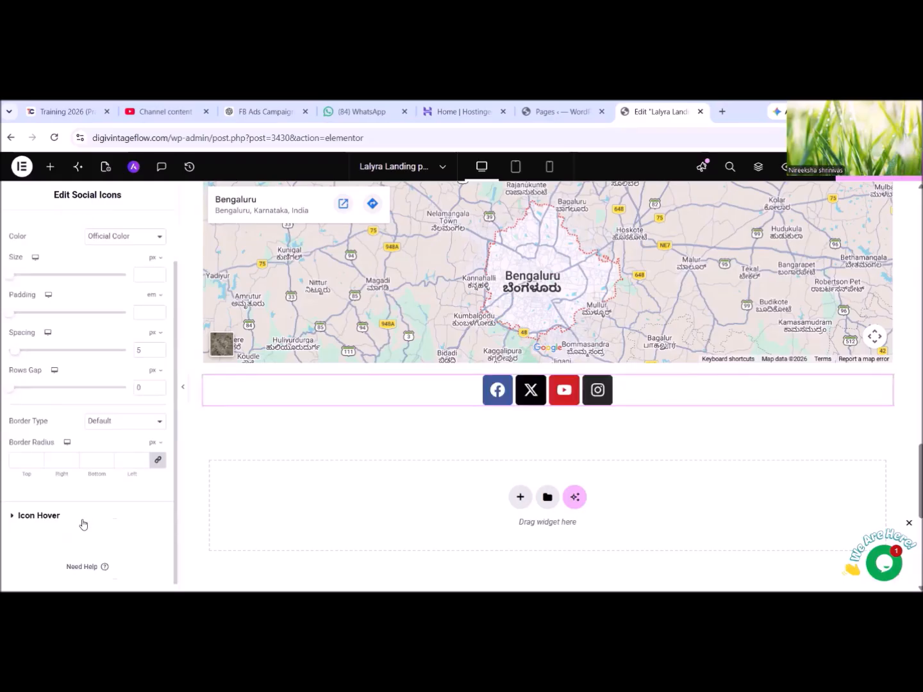
pyautogui.scroll(1, 71, 417)
# Look back over the edited landing page from the contact section upward and open its live version.
pyautogui.scroll(3, 834, 282)
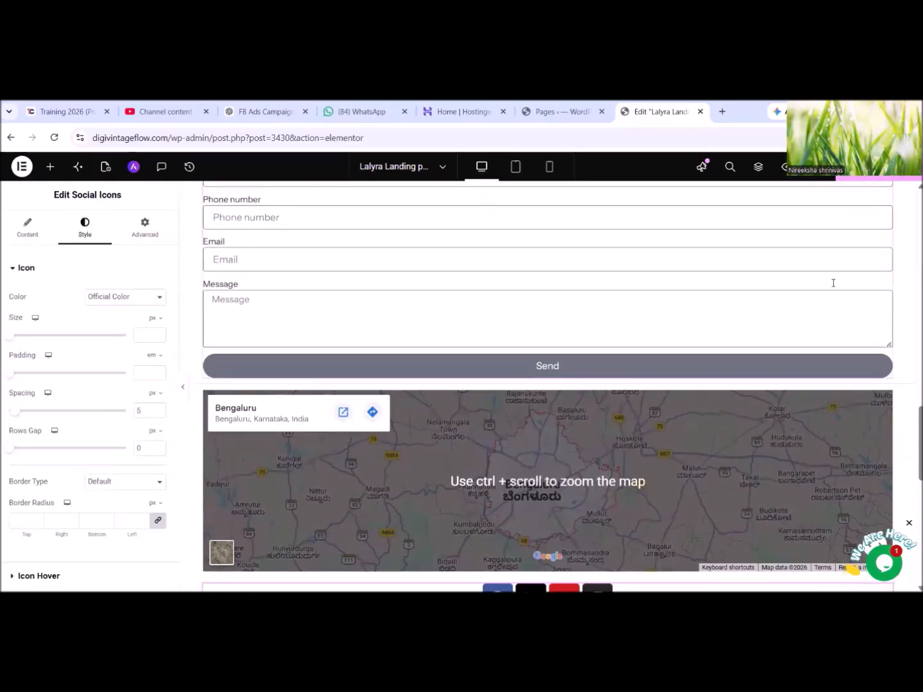
pyautogui.scroll(2, 834, 282)
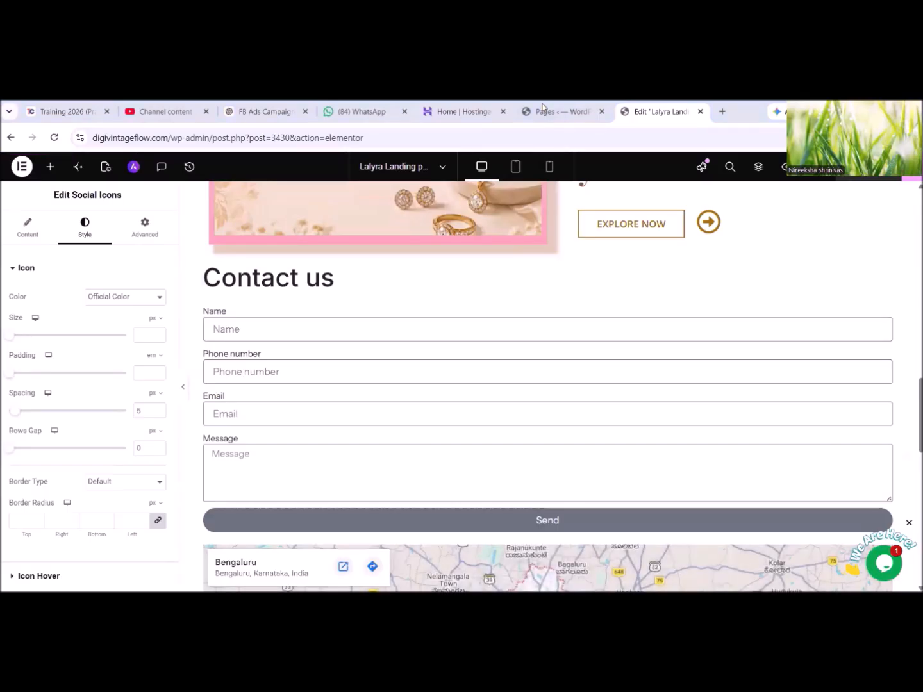
pyautogui.click(747, 145)
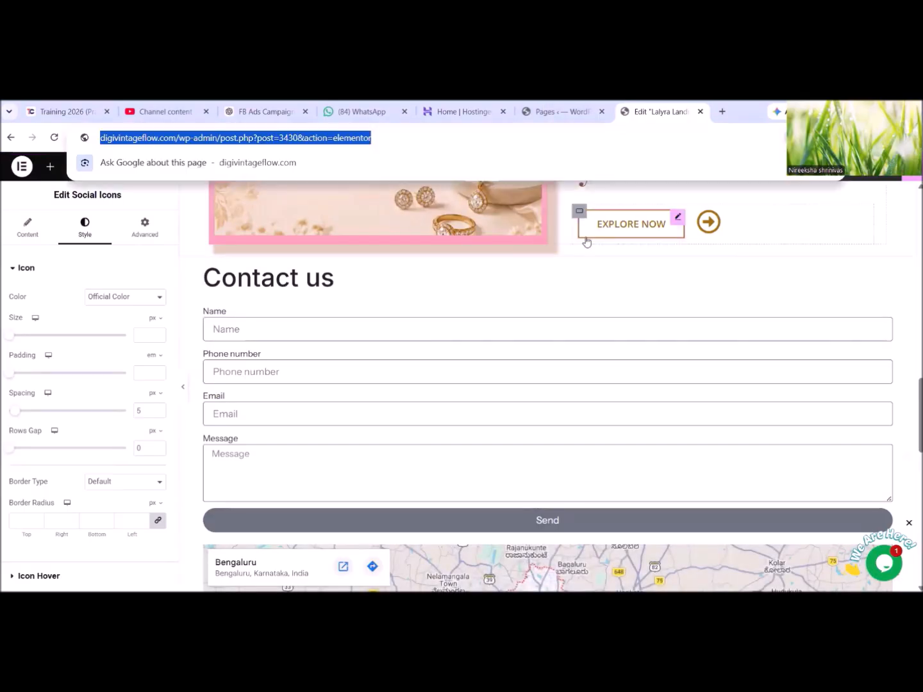
pyautogui.scroll(4, 585, 241)
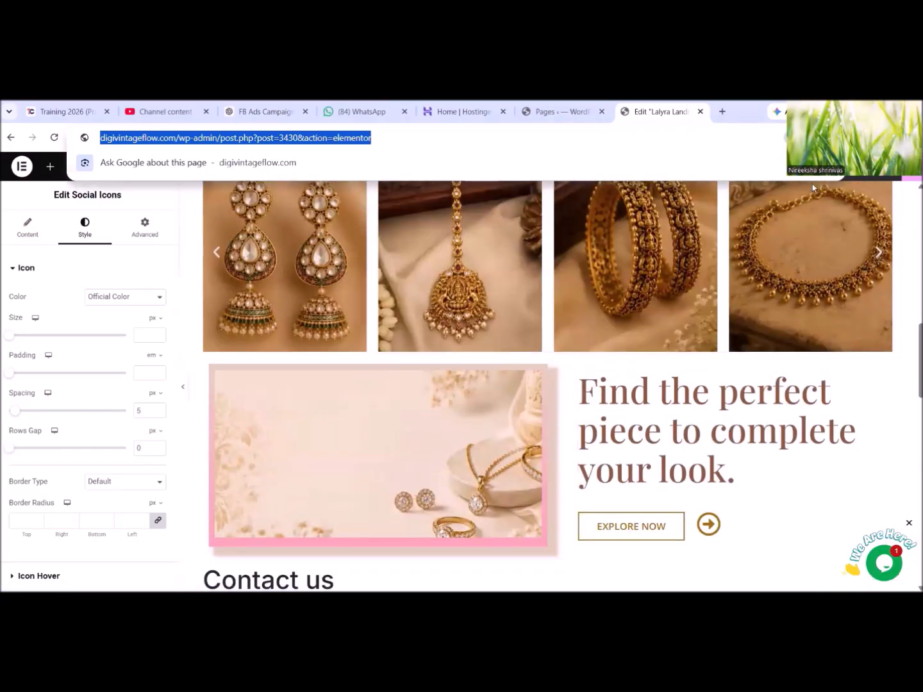
pyautogui.scroll(10, 718, 263)
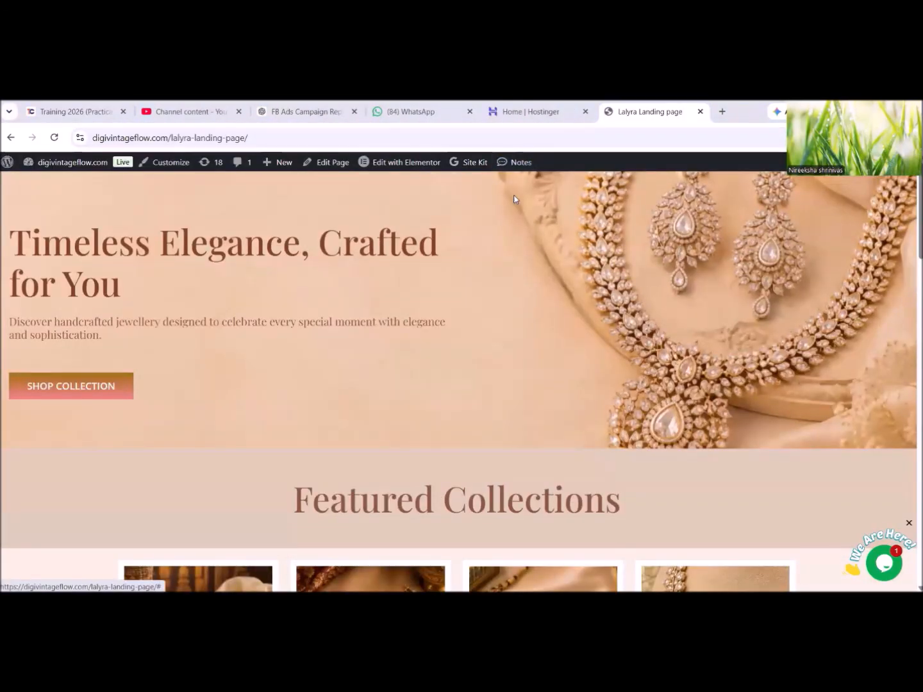
# Examine the live landing page from the hero banner through the collections, contact form, map and social icons to the footer.
pyautogui.scroll(-1, 455, 359)
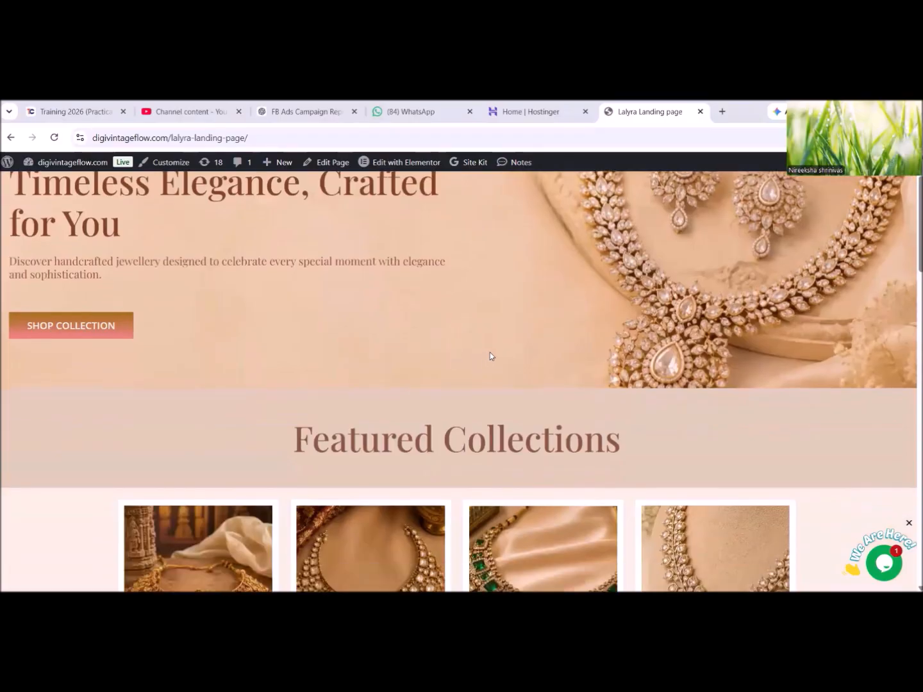
pyautogui.scroll(1, 488, 359)
pyautogui.scroll(-9, 556, 299)
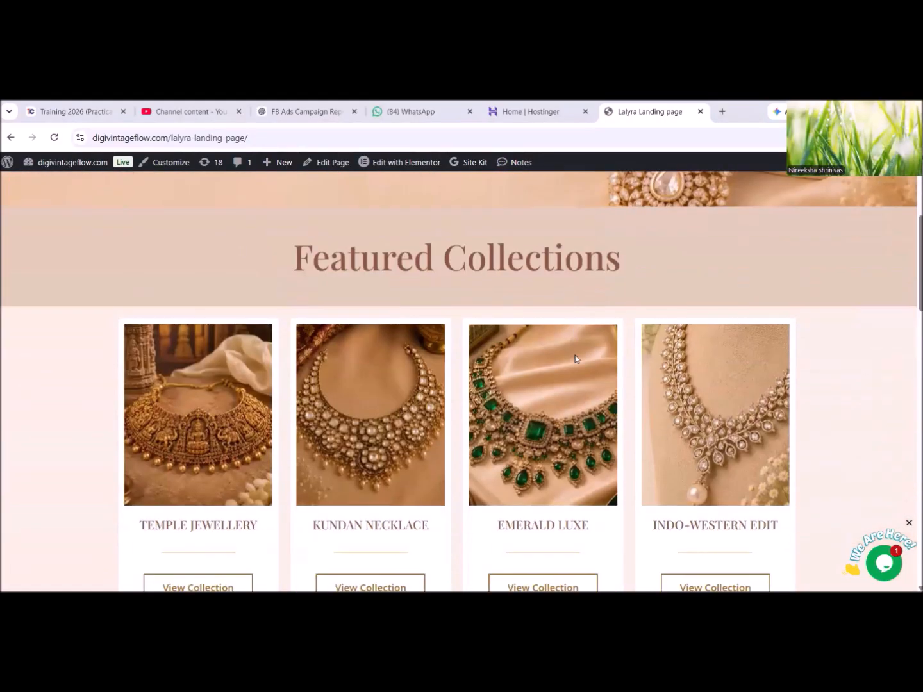
pyautogui.scroll(-6, 515, 364)
pyautogui.scroll(3, 346, 319)
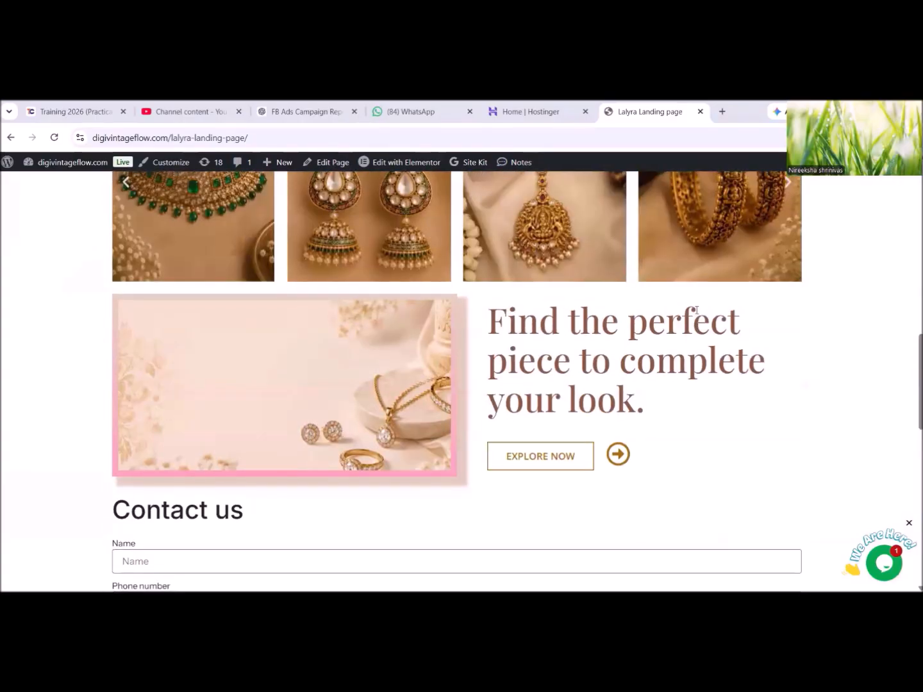
pyautogui.scroll(12, 441, 285)
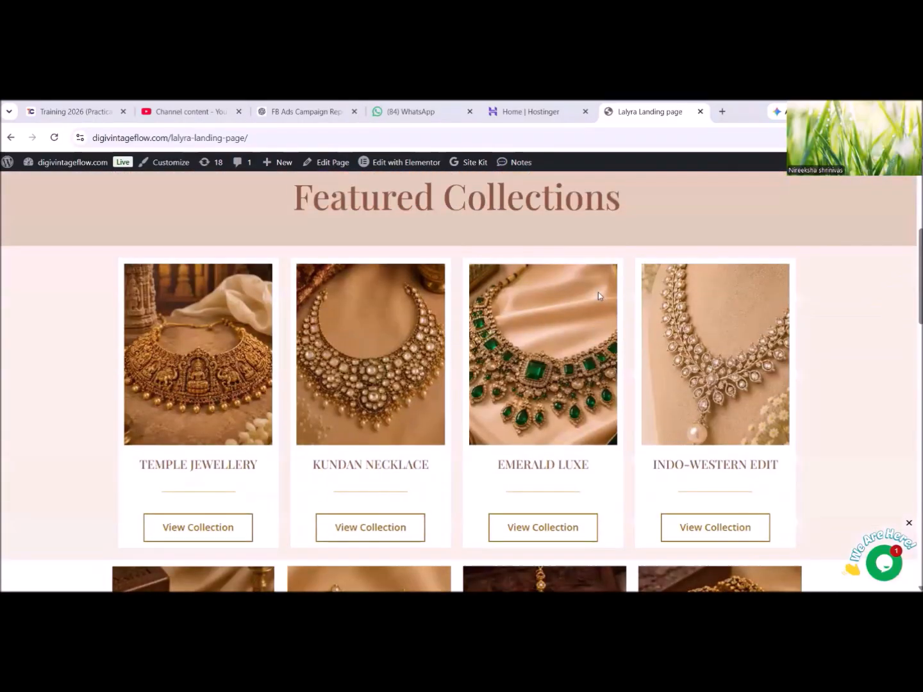
pyautogui.scroll(-15, 591, 344)
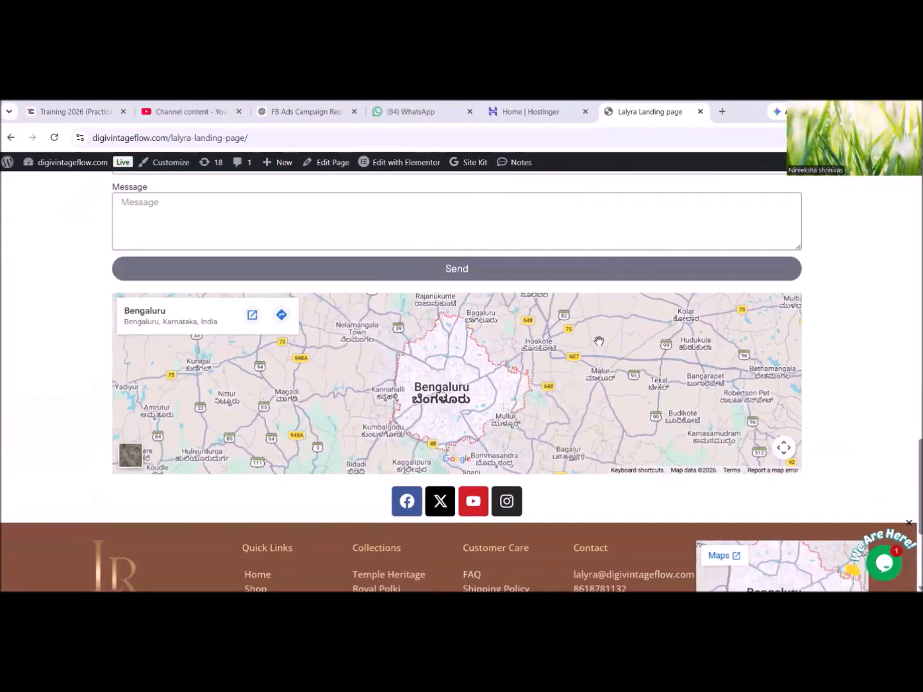
pyautogui.scroll(5, 95, 381)
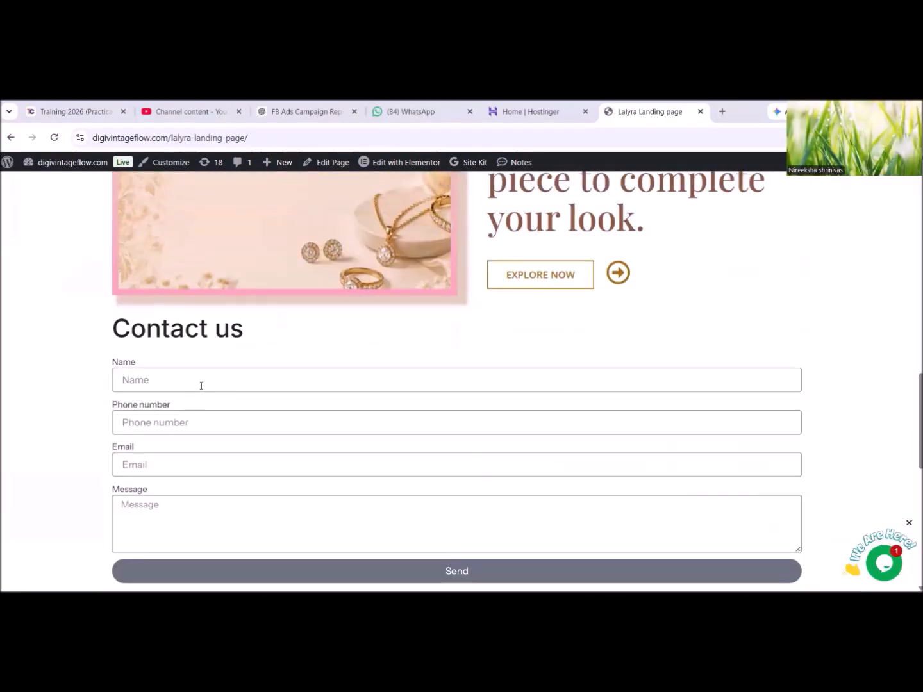
pyautogui.click(303, 386)
pyautogui.scroll(-3, 421, 402)
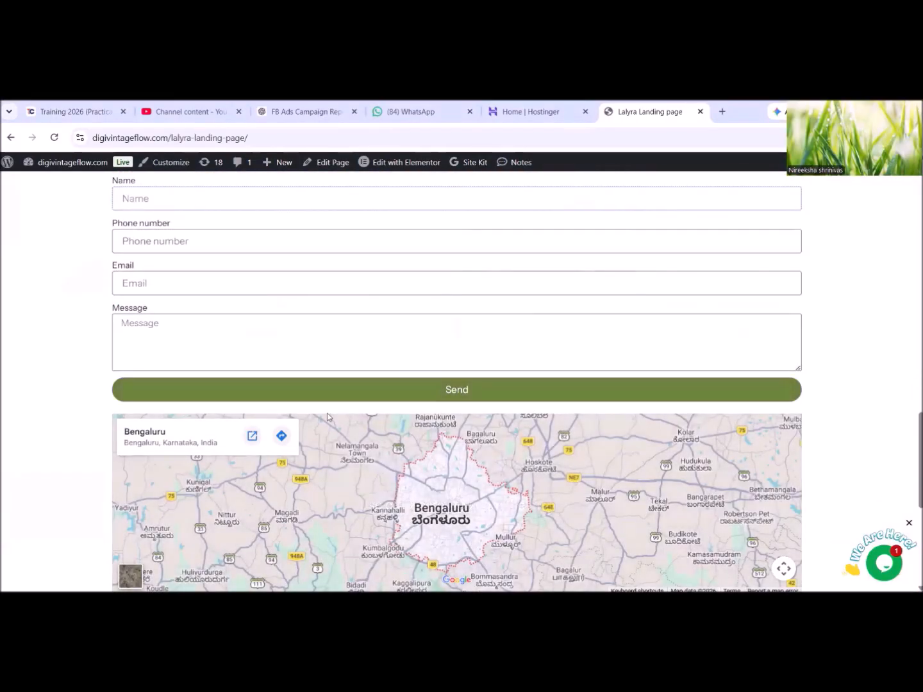
pyautogui.scroll(-1, 425, 446)
pyautogui.scroll(-5, 424, 445)
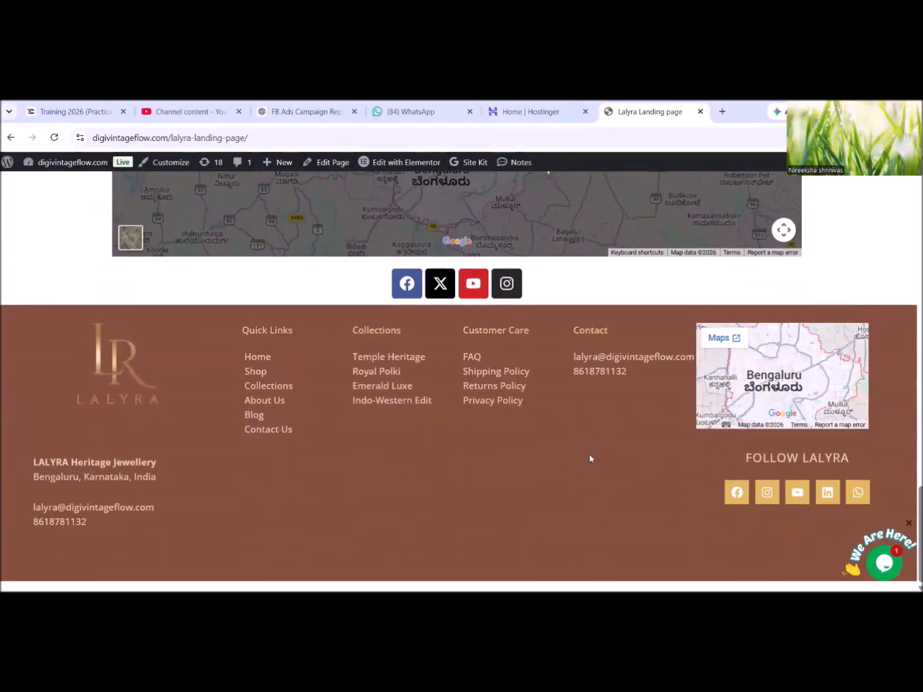
pyautogui.scroll(12, 591, 459)
pyautogui.scroll(4, 581, 445)
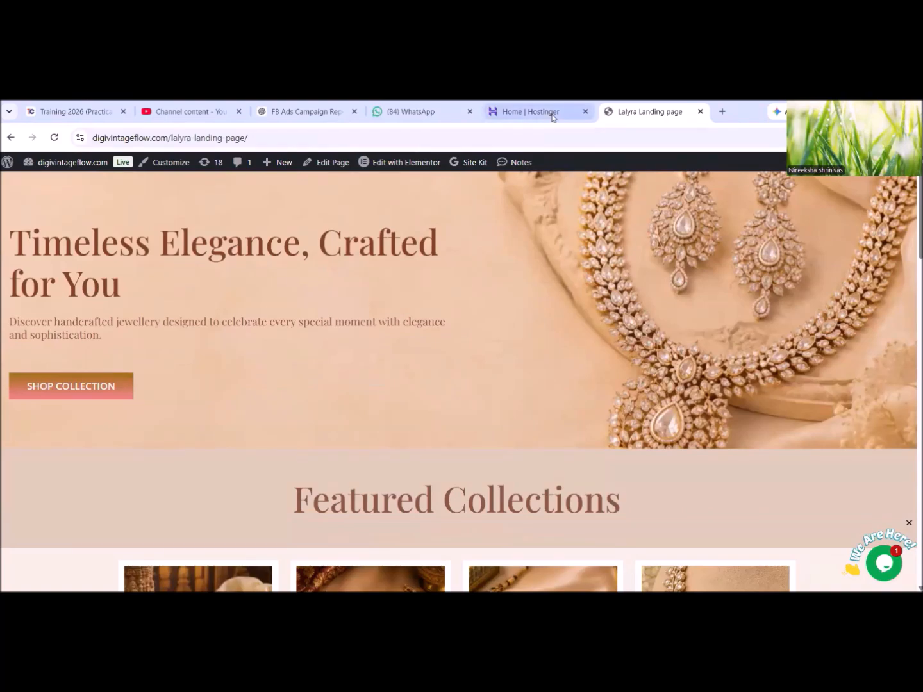
# Open the customer support chat on the live page and send the message "hello".
pyautogui.moveTo(7, 163)
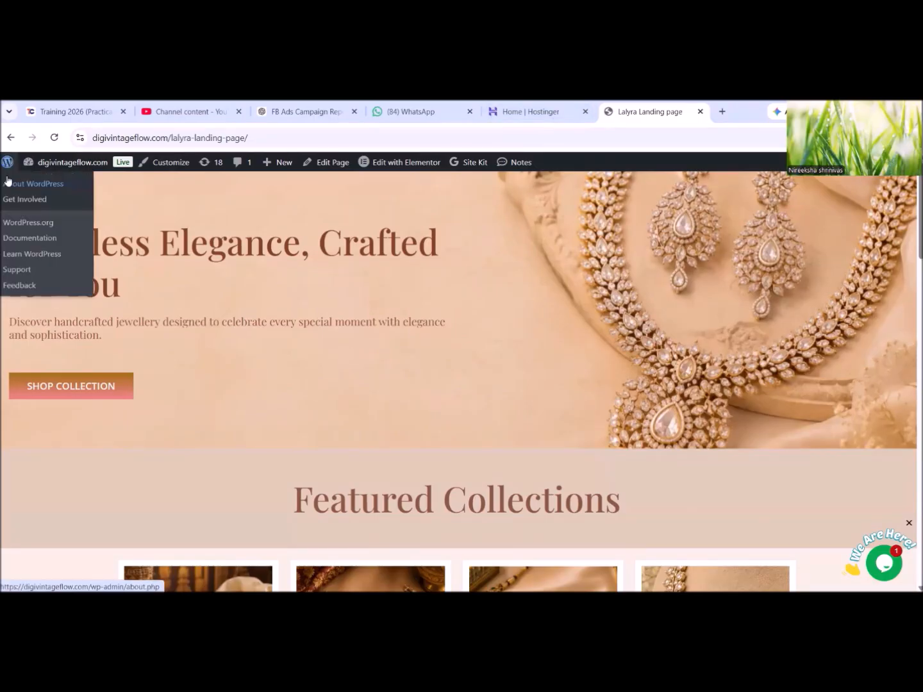
pyautogui.click(885, 562)
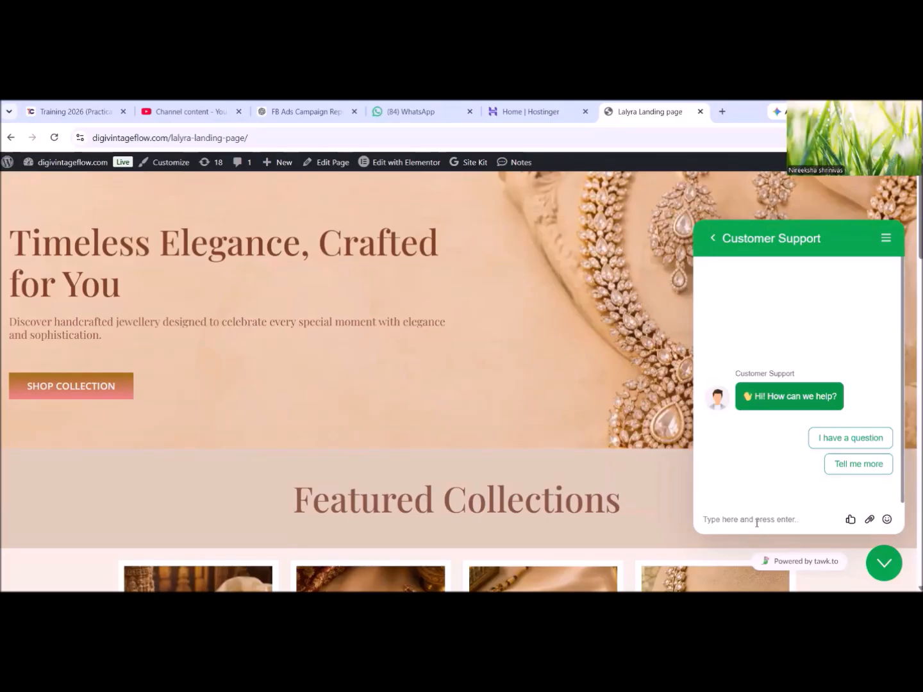
pyautogui.write('hello')
pyautogui.click(889, 520)
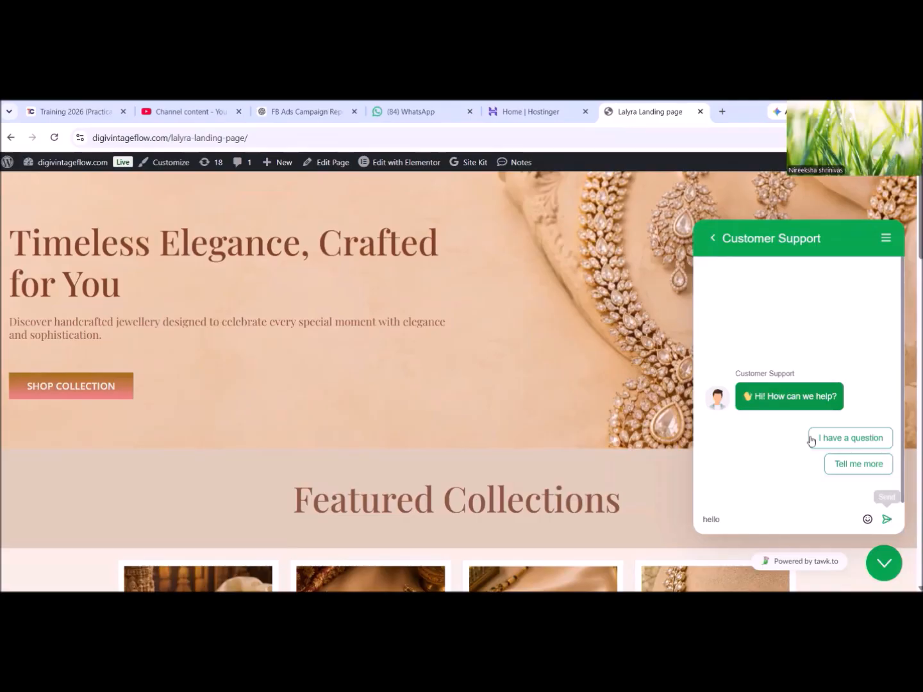
# Go to the WordPress admin area and open the UAE plugin's Header & Footer template list.
pyautogui.scroll(-2, 801, 442)
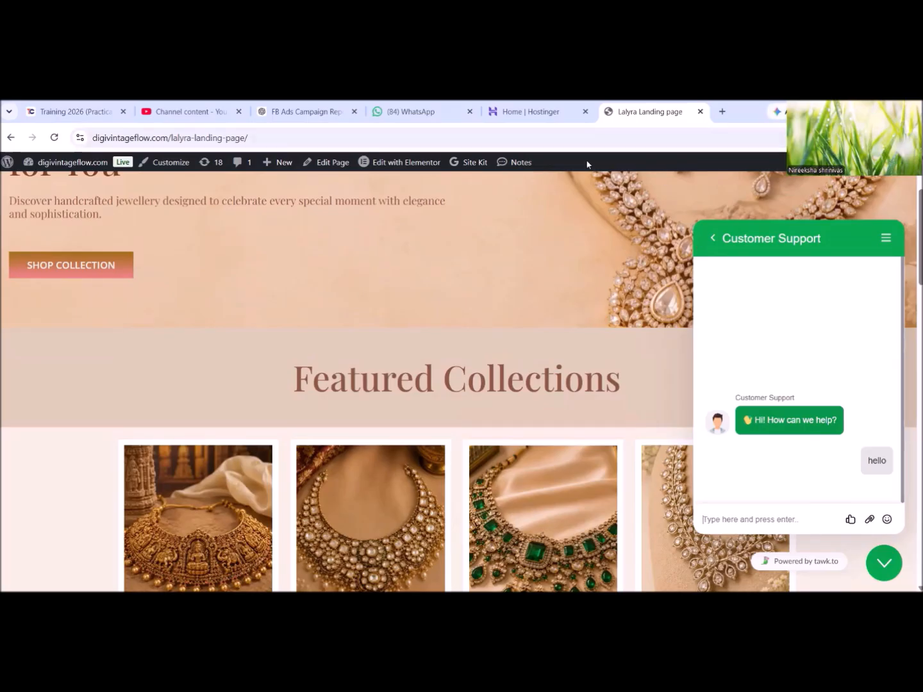
pyautogui.moveTo(7, 164)
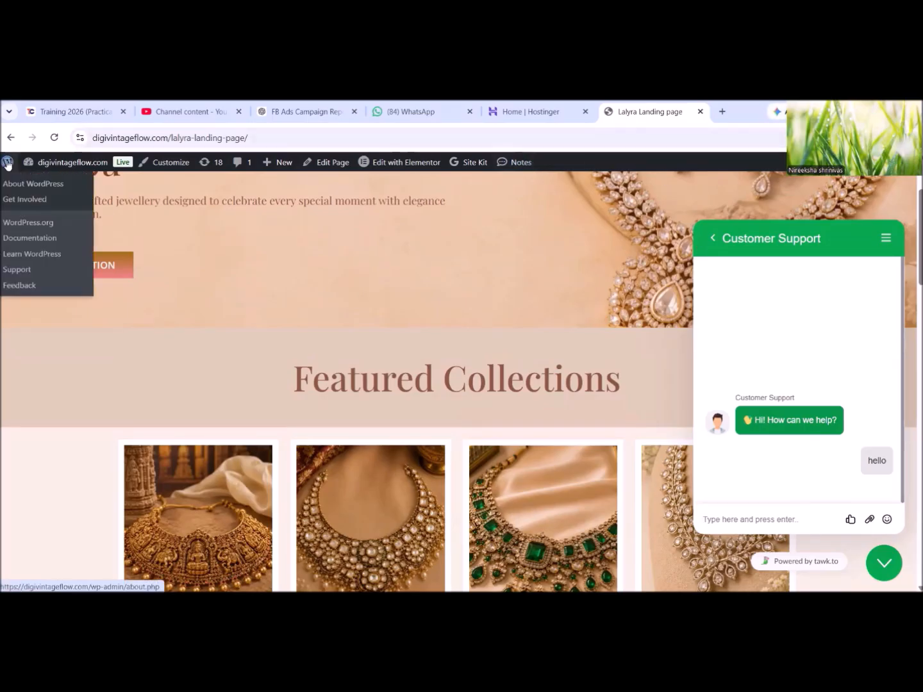
pyautogui.click(18, 186)
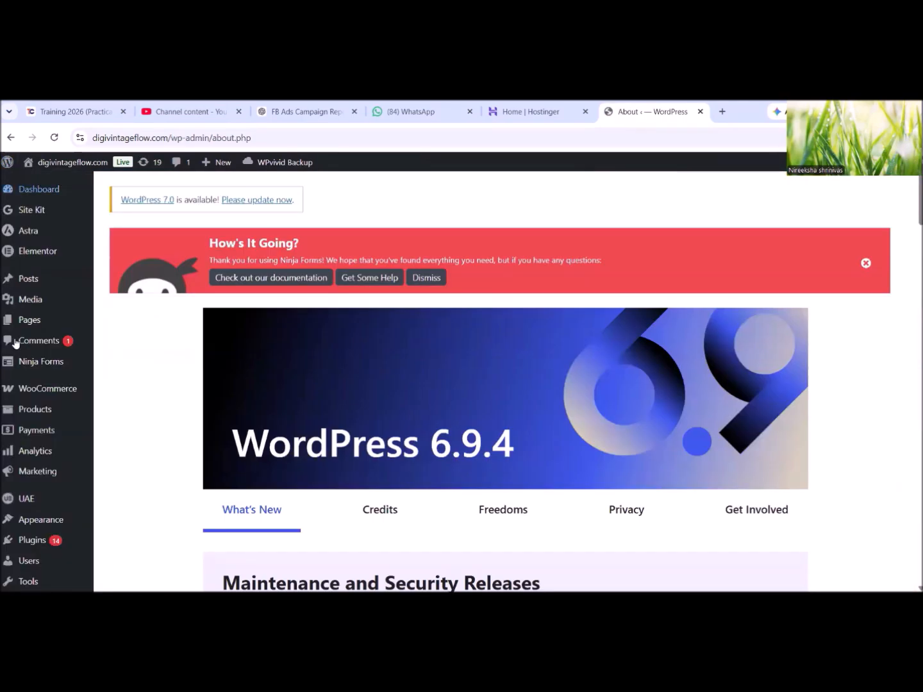
pyautogui.moveTo(29, 407)
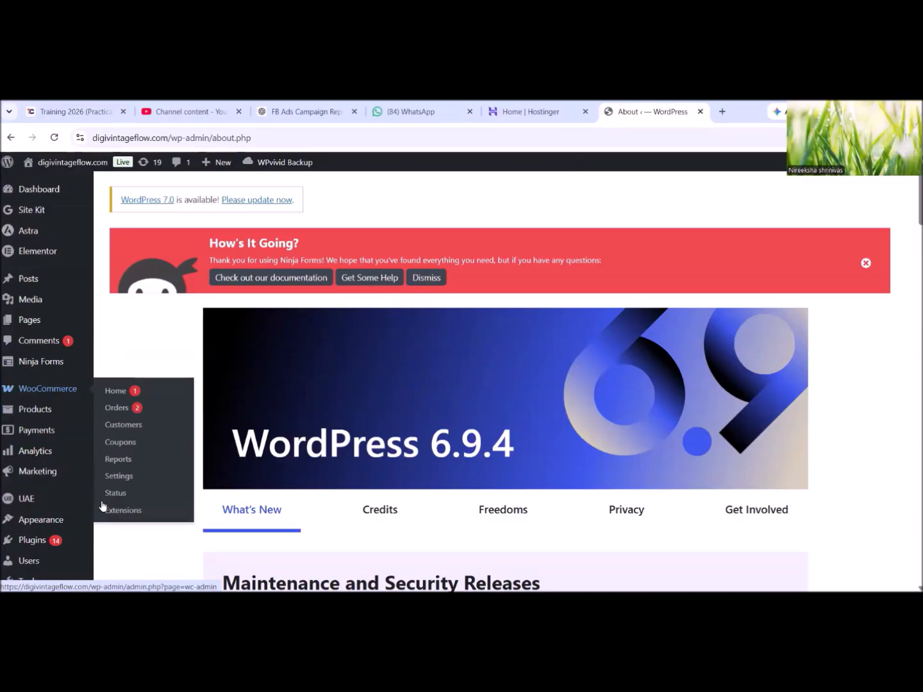
pyautogui.click(155, 491)
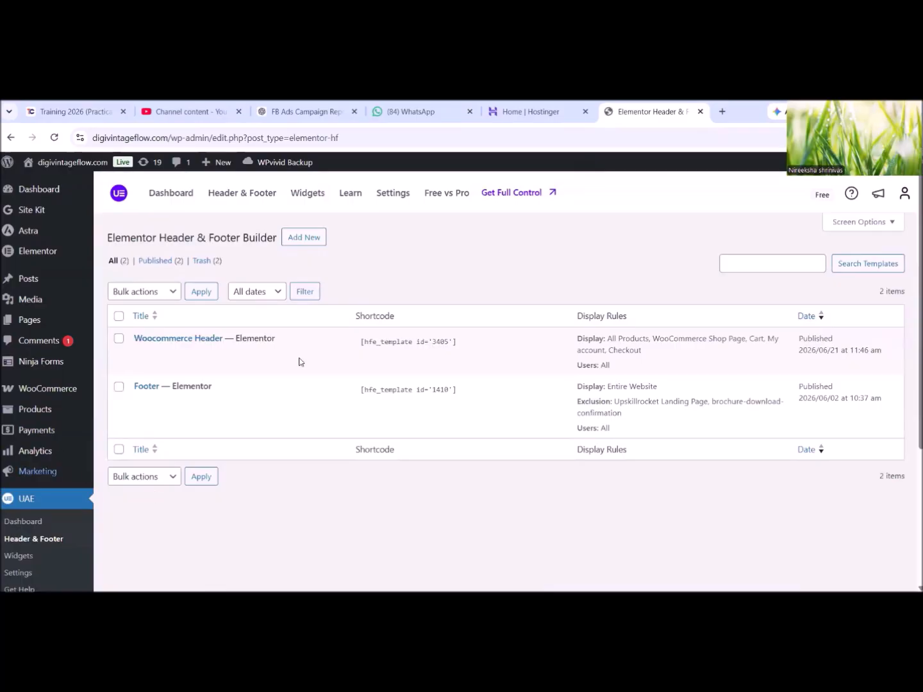
# Open the Footer template for editing with Elementor and read the reply in the support chat.
pyautogui.moveTo(267, 353)
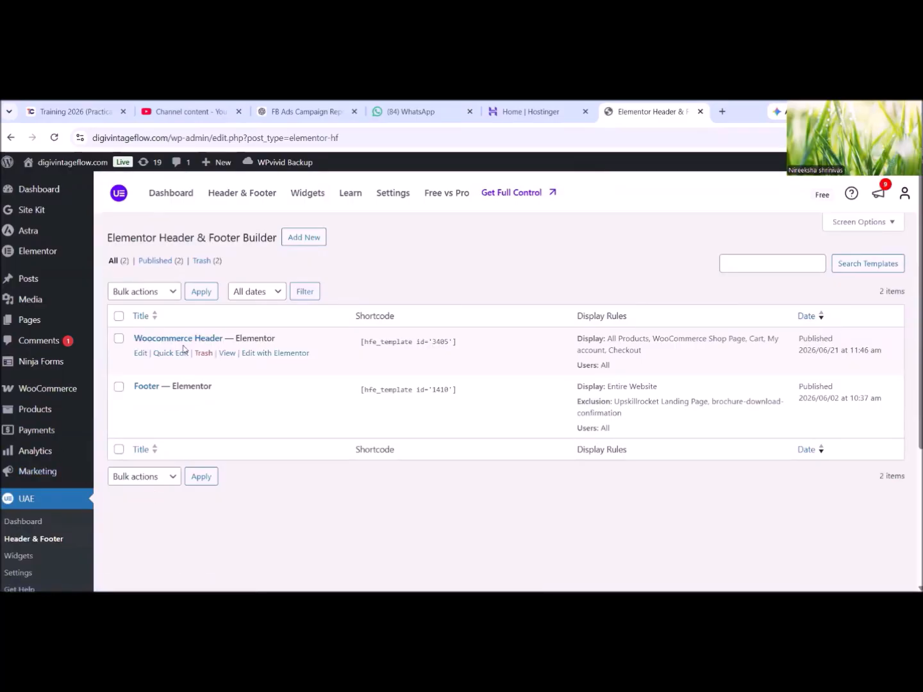
pyautogui.click(279, 401)
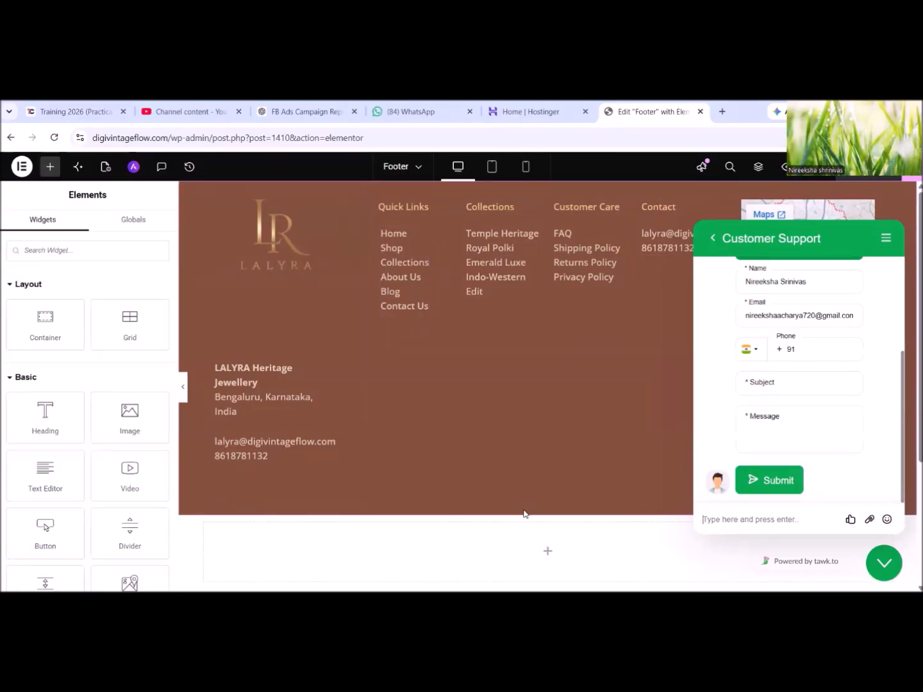
pyautogui.scroll(2, 782, 434)
pyautogui.scroll(1, 820, 330)
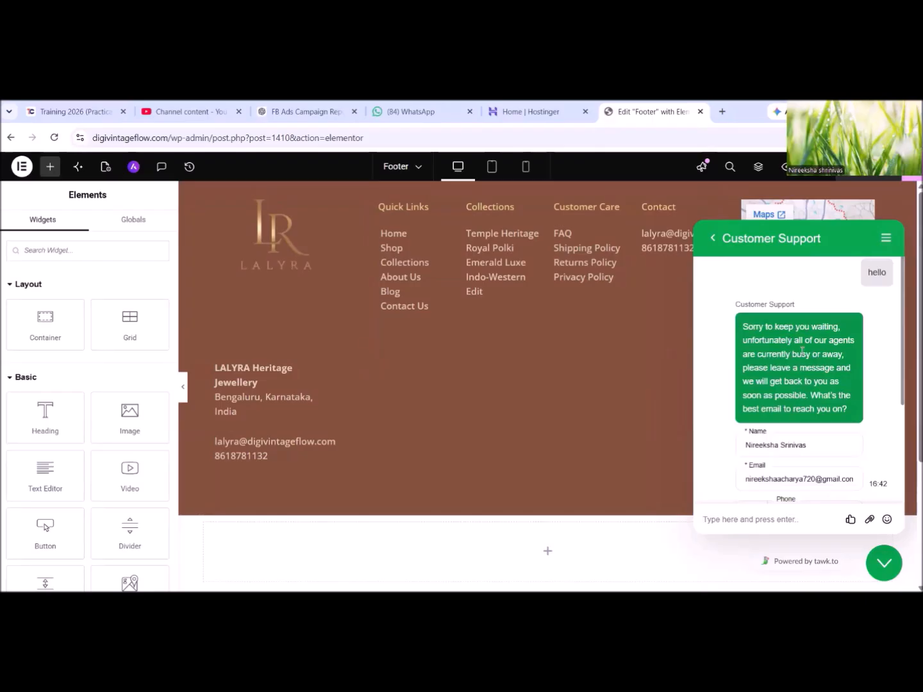
# Examine the contact form in the support chat's reply, from the name field down to its message field.
pyautogui.scroll(-1, 798, 356)
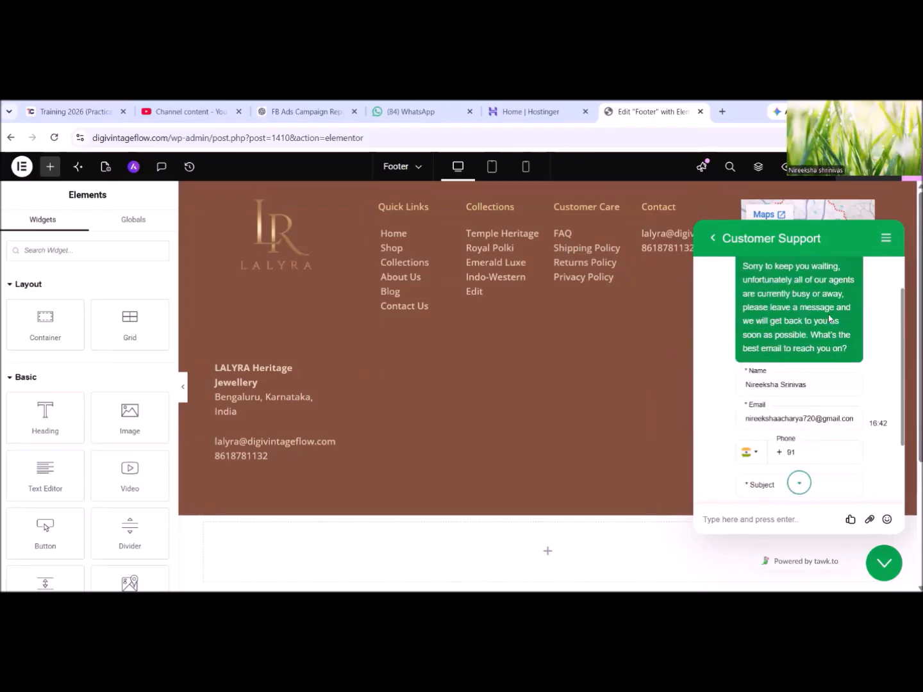
pyautogui.scroll(-1, 830, 319)
pyautogui.scroll(-2, 833, 333)
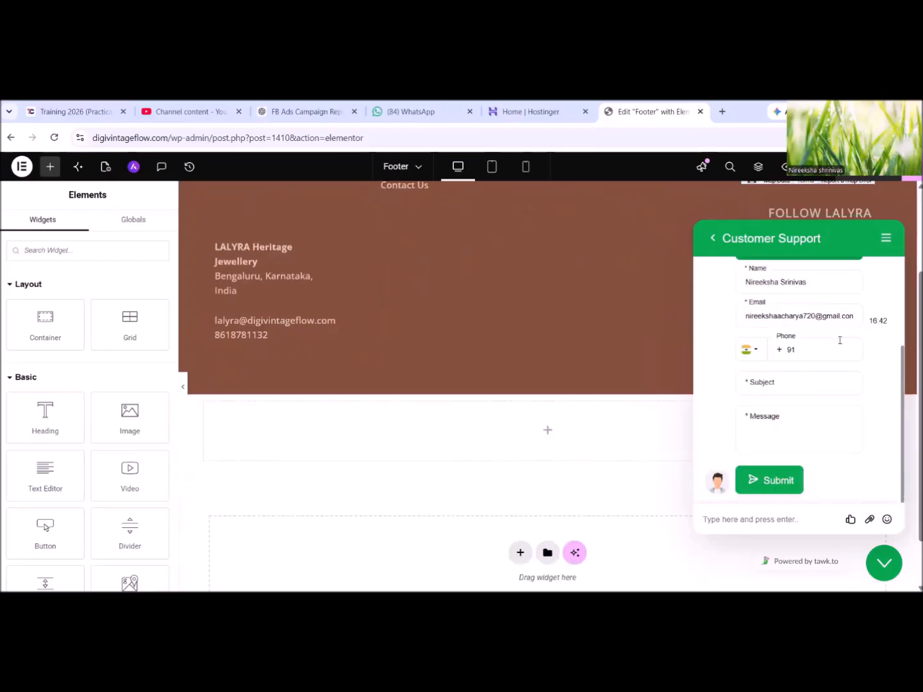
pyautogui.scroll(-1, 835, 338)
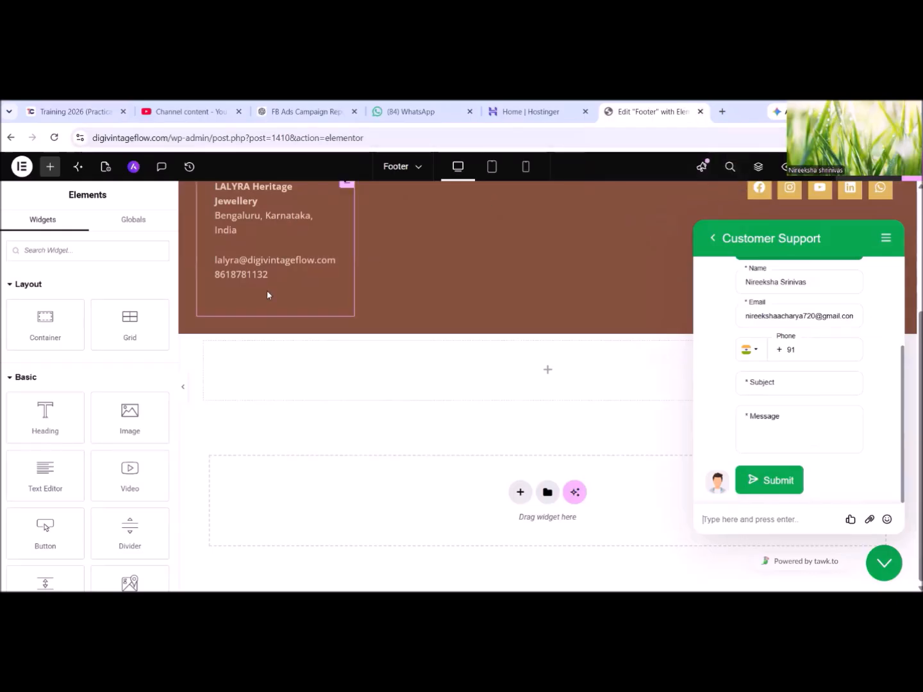
# Exit the Elementor editor to WordPress and find the Tawk.to Live Chat plugin among the installed plugins.
pyautogui.click(23, 168)
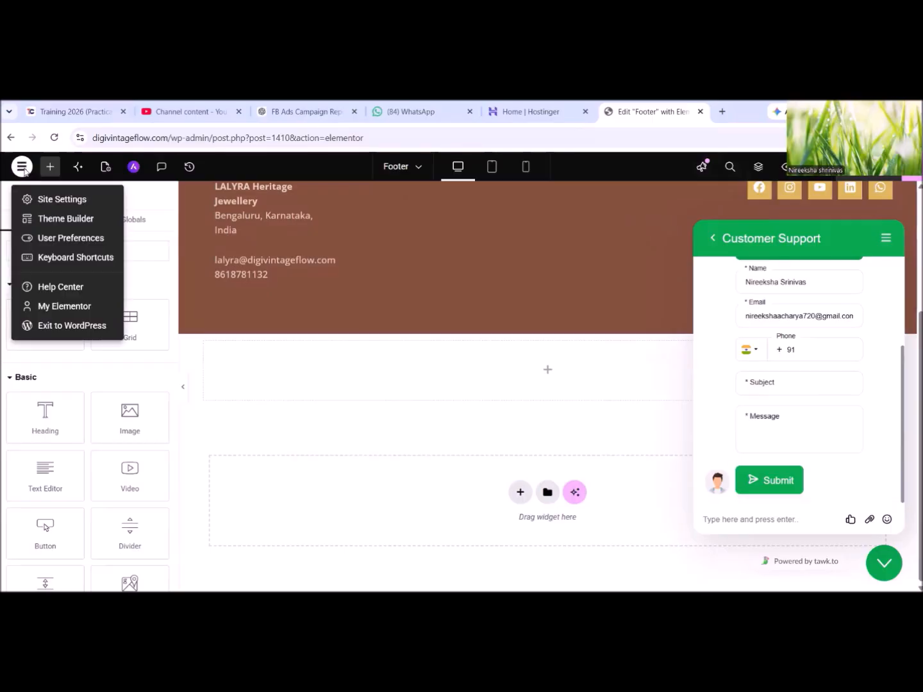
pyautogui.click(50, 326)
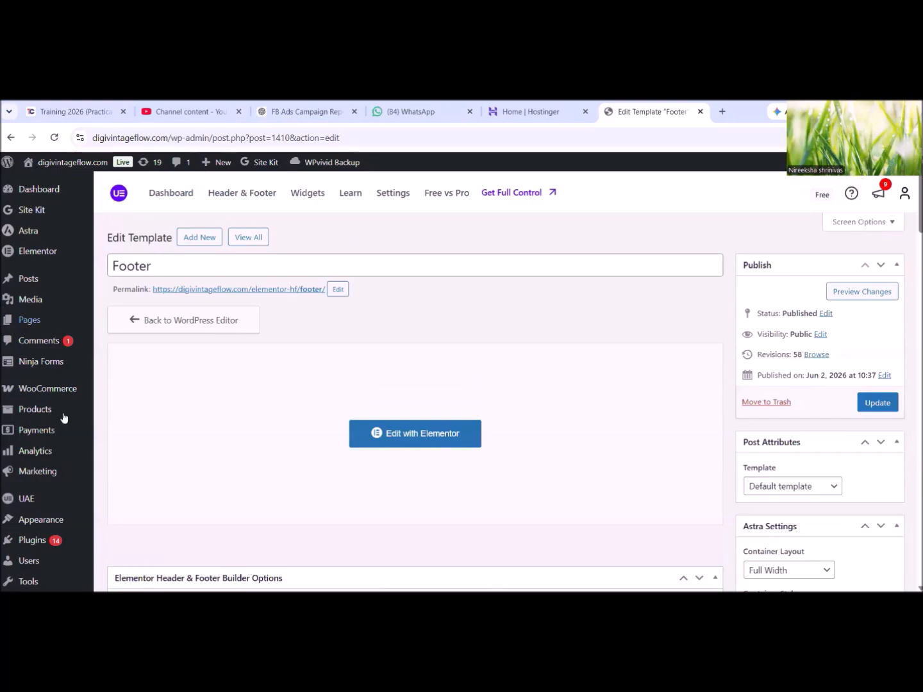
pyautogui.scroll(-3, 40, 449)
pyautogui.moveTo(41, 447)
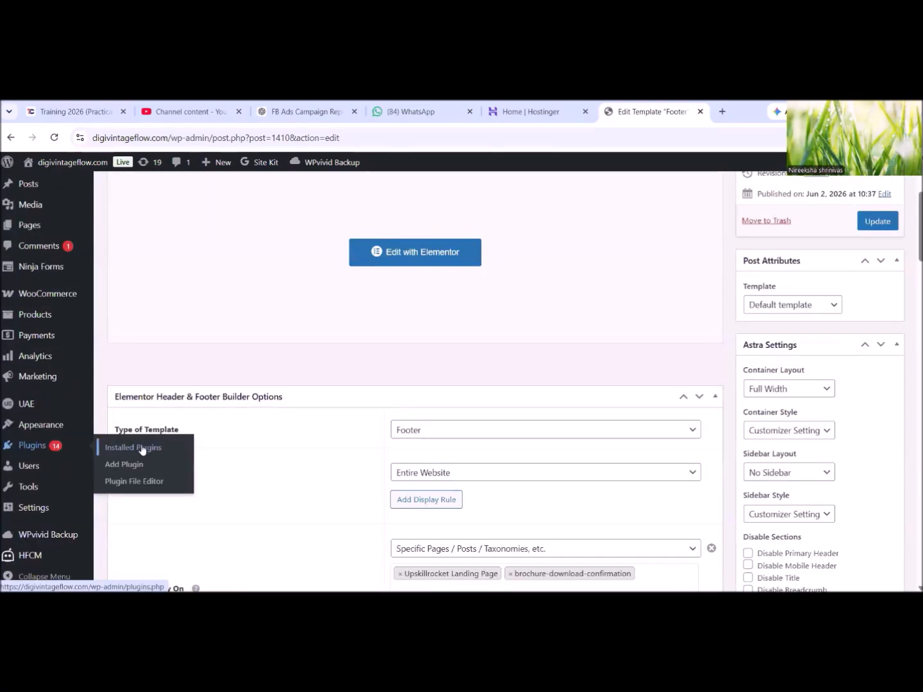
pyautogui.click(143, 448)
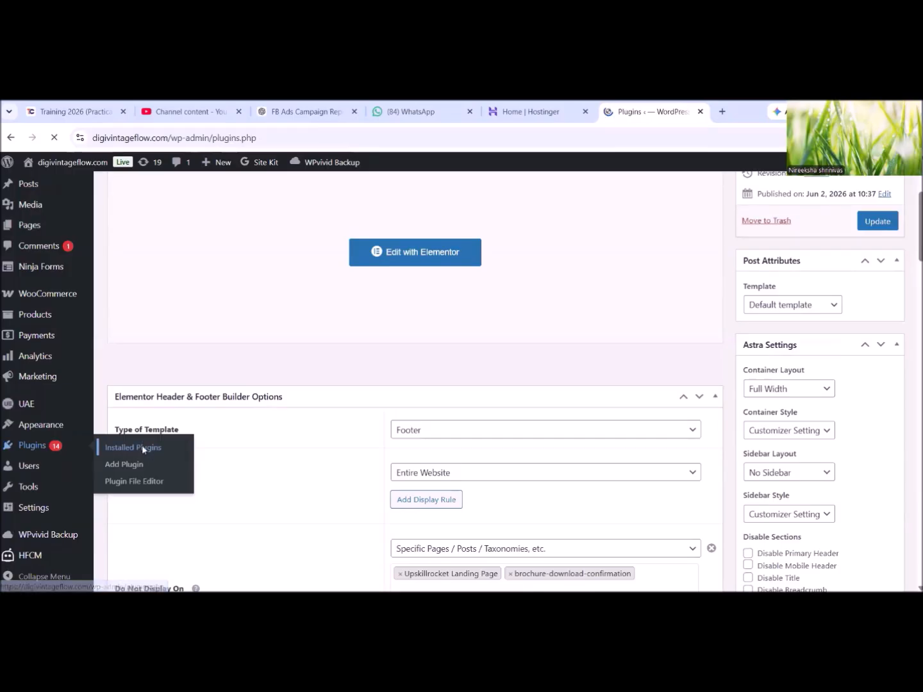
pyautogui.scroll(-6, 267, 456)
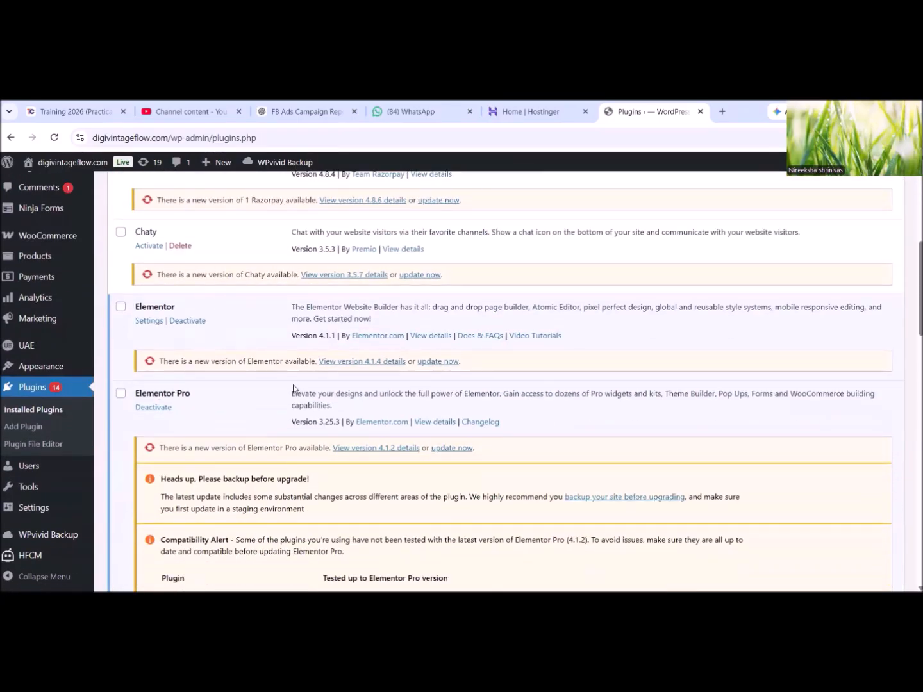
pyautogui.scroll(-6, 294, 389)
pyautogui.scroll(-4, 330, 429)
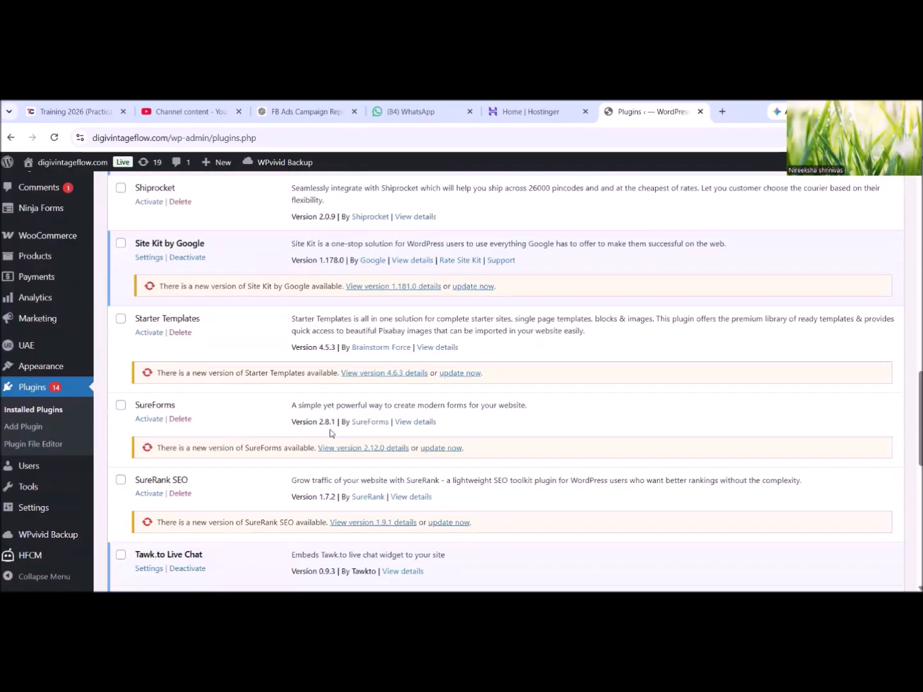